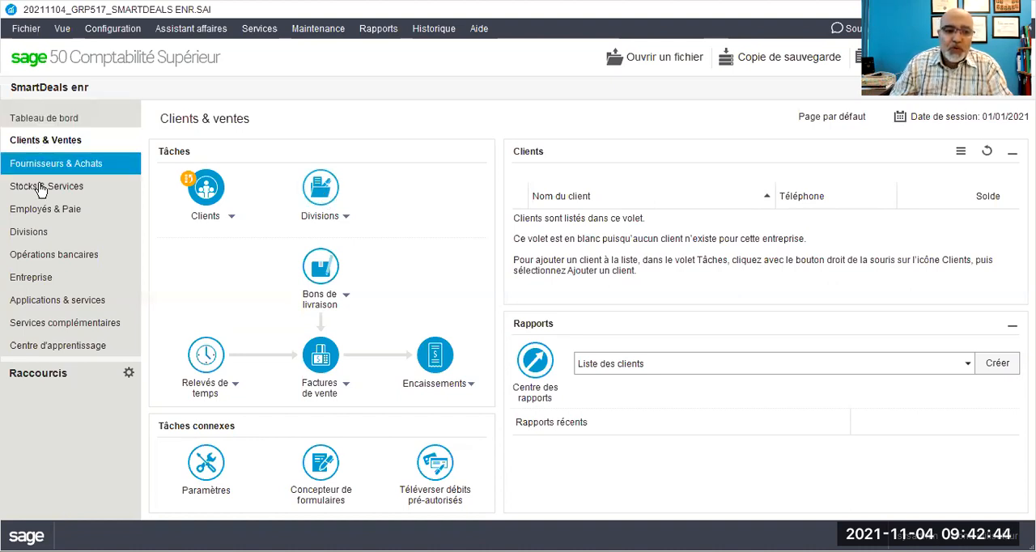
Step: Open a new general journal (Journal général) entry from the Entreprise module
left_click(28, 278)
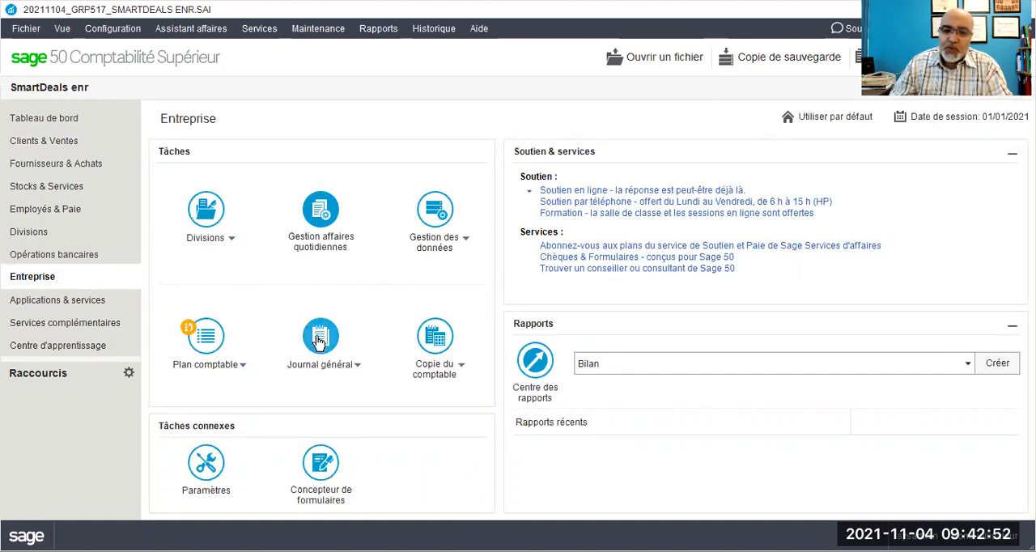
left_click(356, 371)
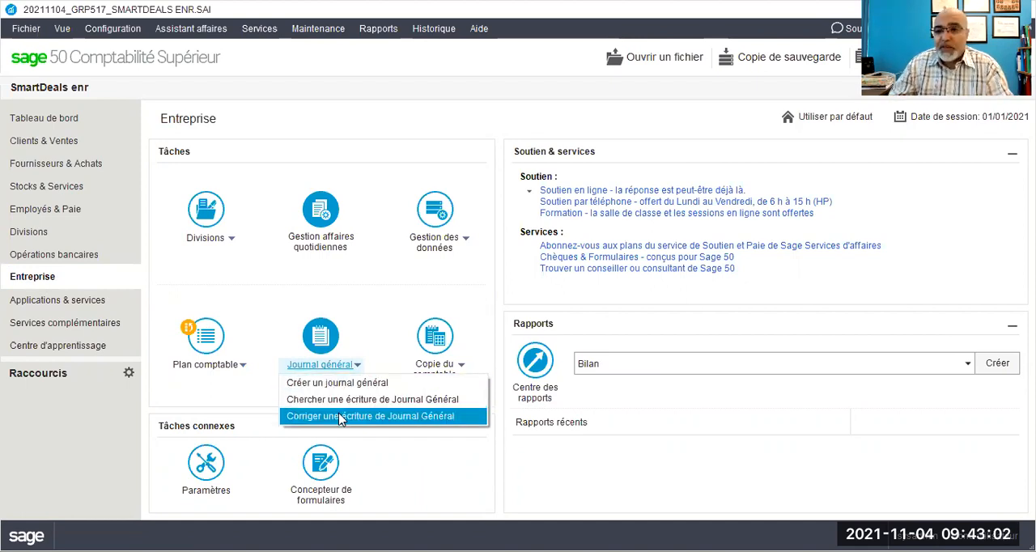
left_click(368, 295)
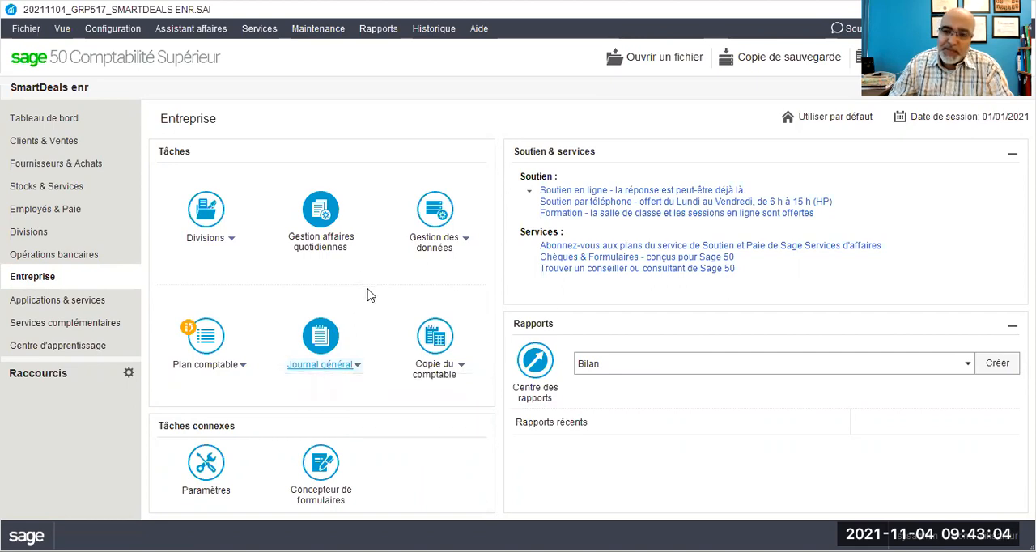
left_click(326, 341)
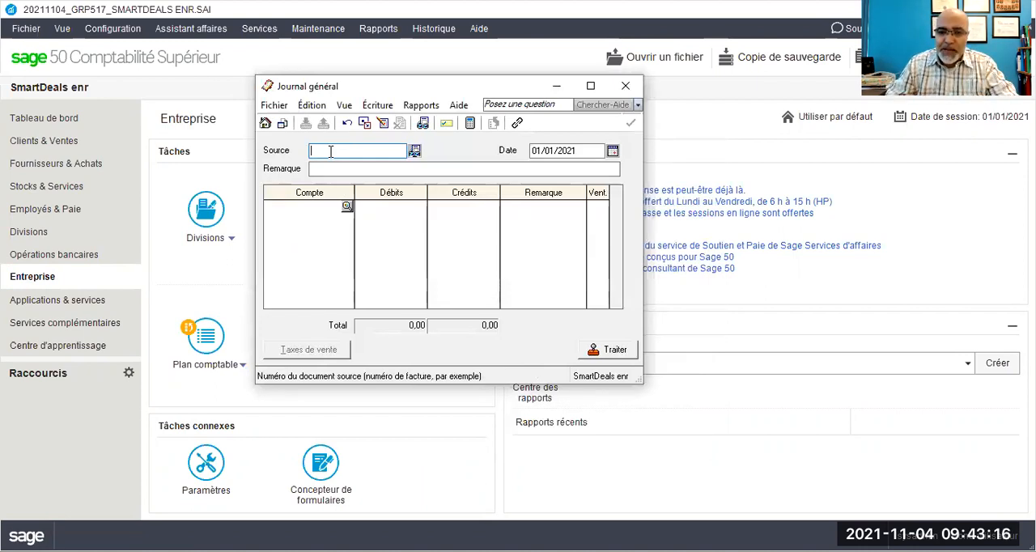
left_click(458, 458)
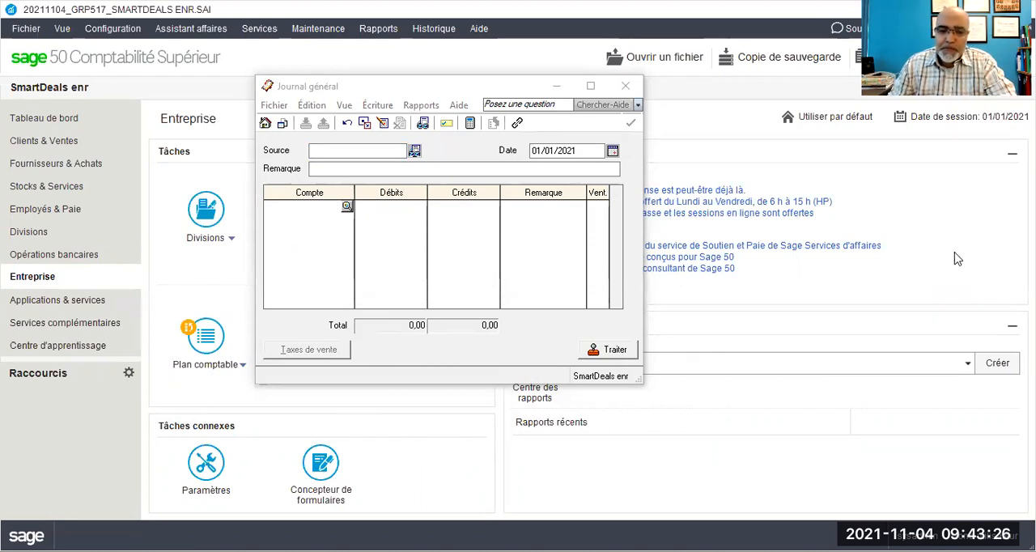
Step: Enter "Chèque perso#9" as the source document of the journal entry
left_click(353, 153)
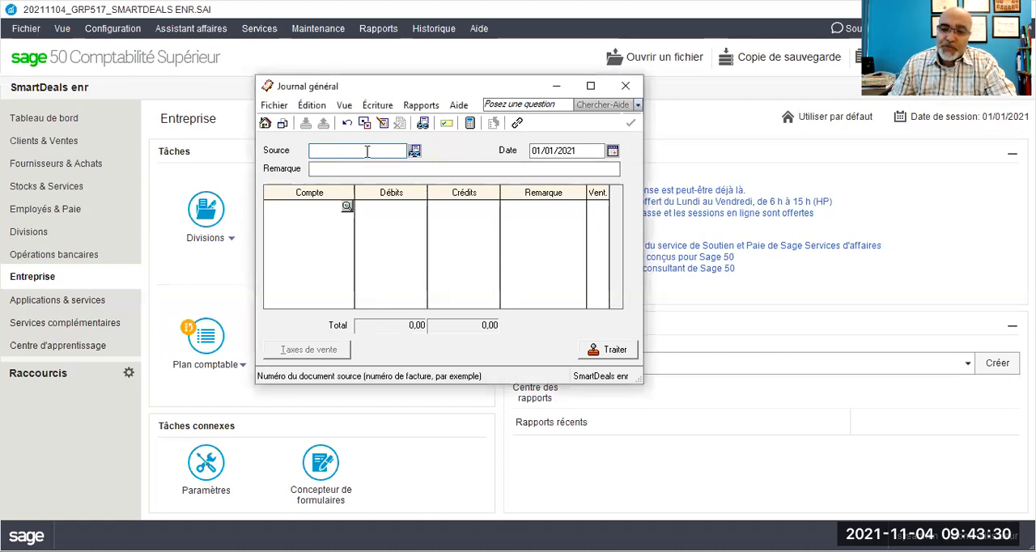
type("Chèque per")
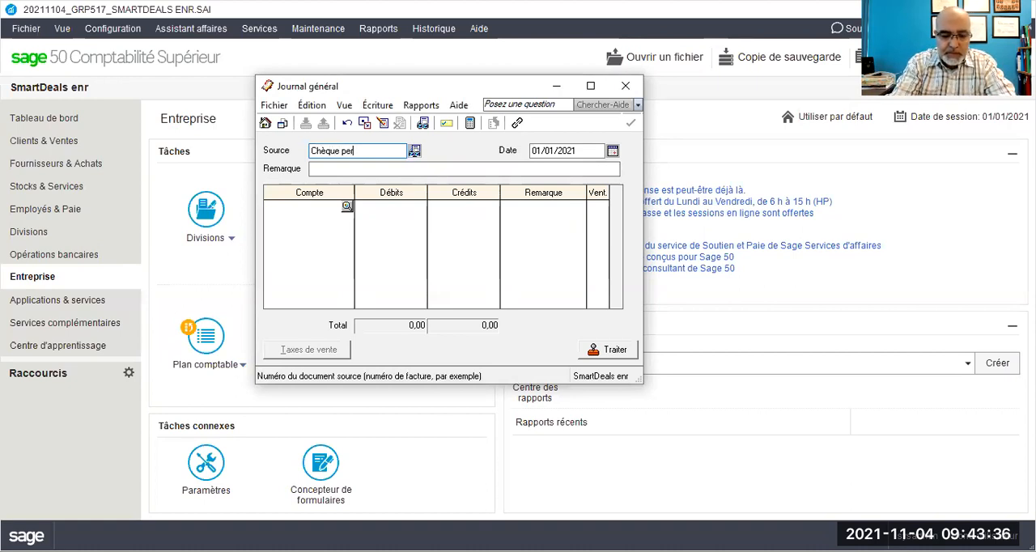
type("so#")
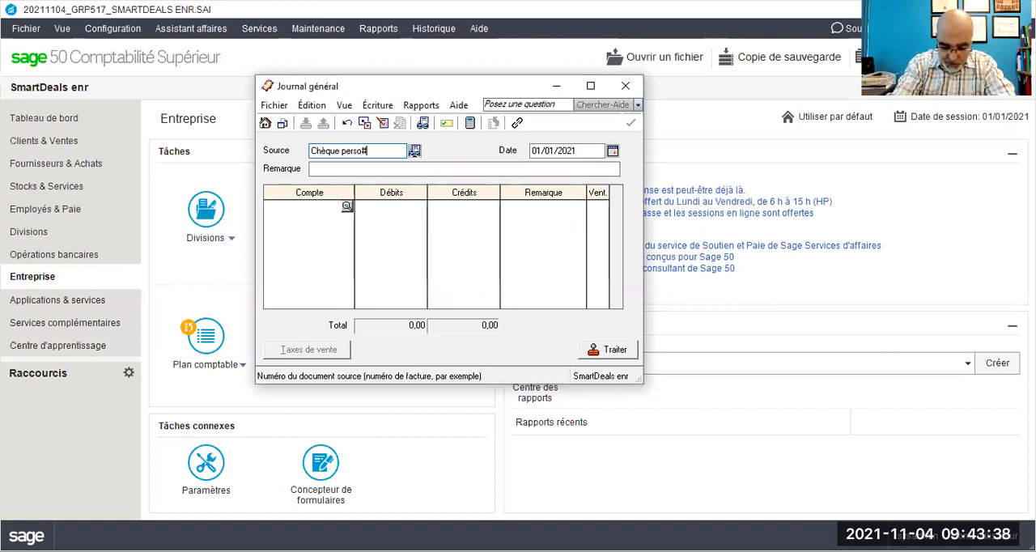
type("9")
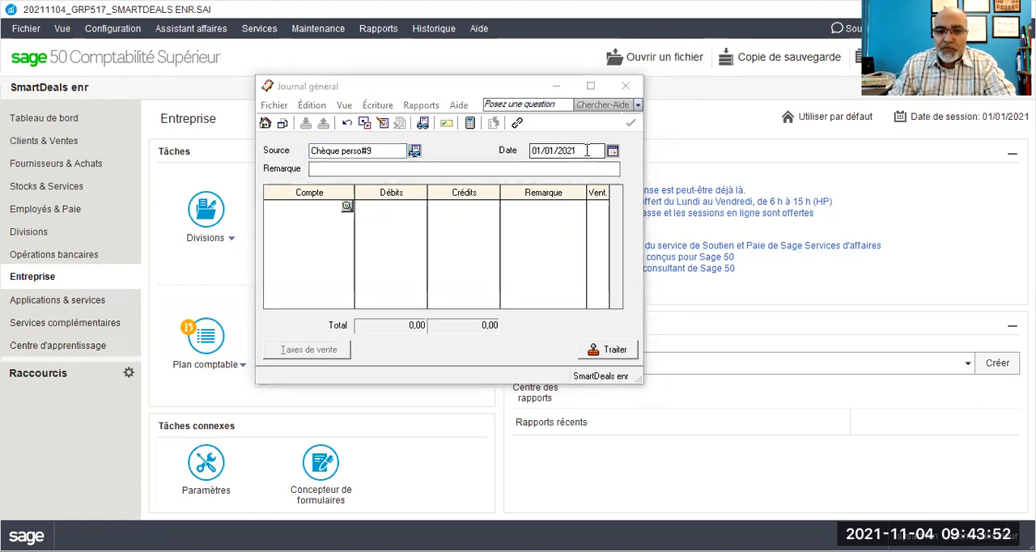
left_click(308, 206)
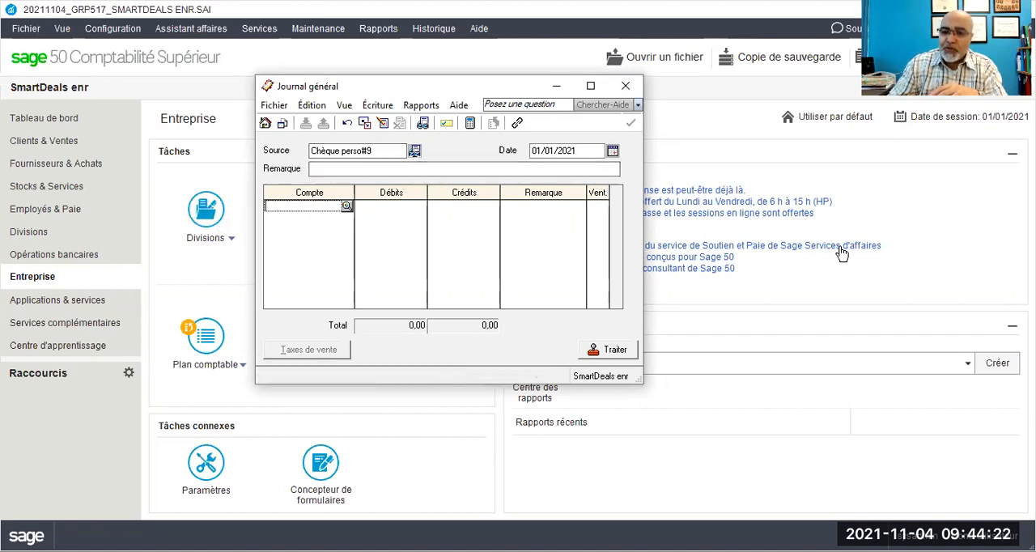
left_click(849, 183)
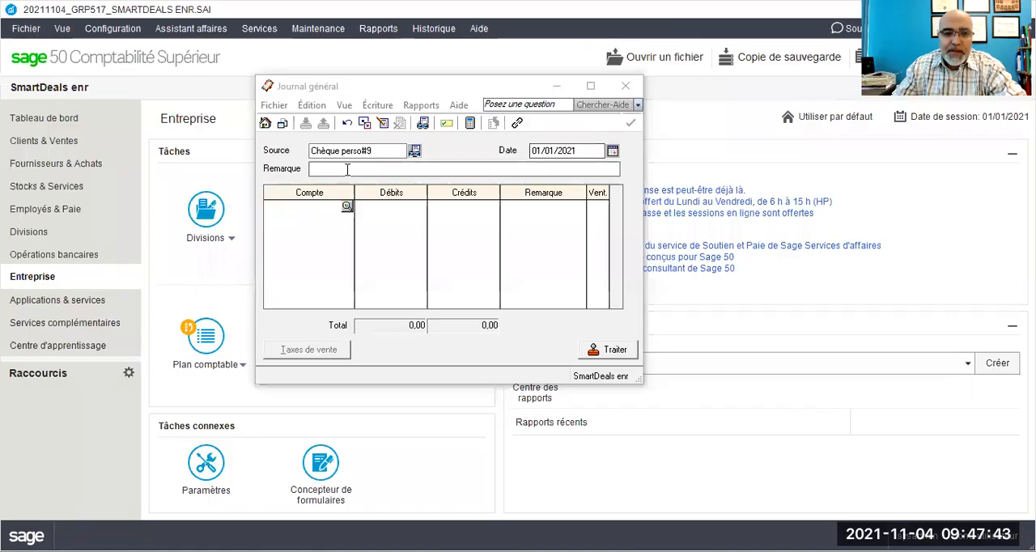
Step: Fill in the entry's Remarque with "Apport effectué par", the owner's name, and "pour créer la petite caisse"
left_click(326, 169)
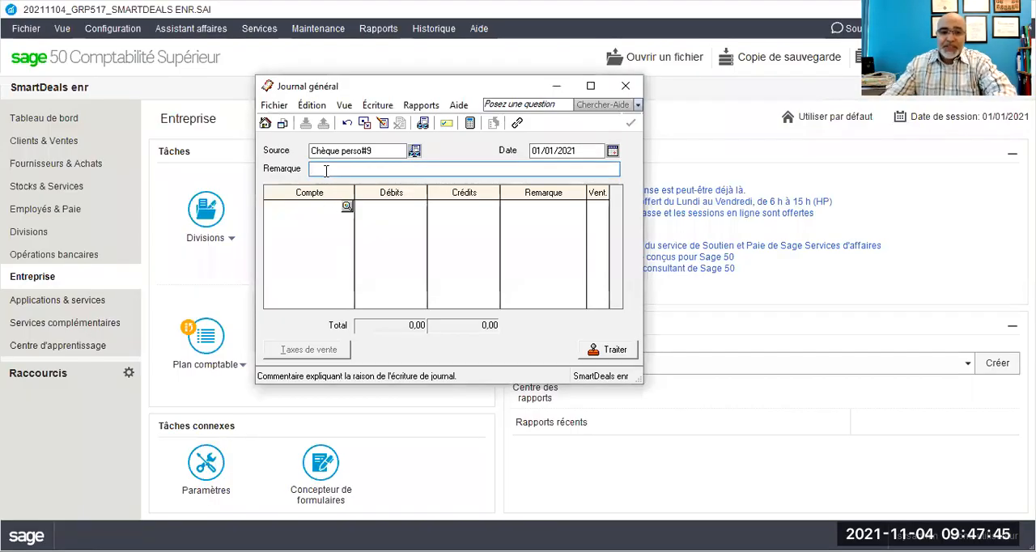
type("apport")
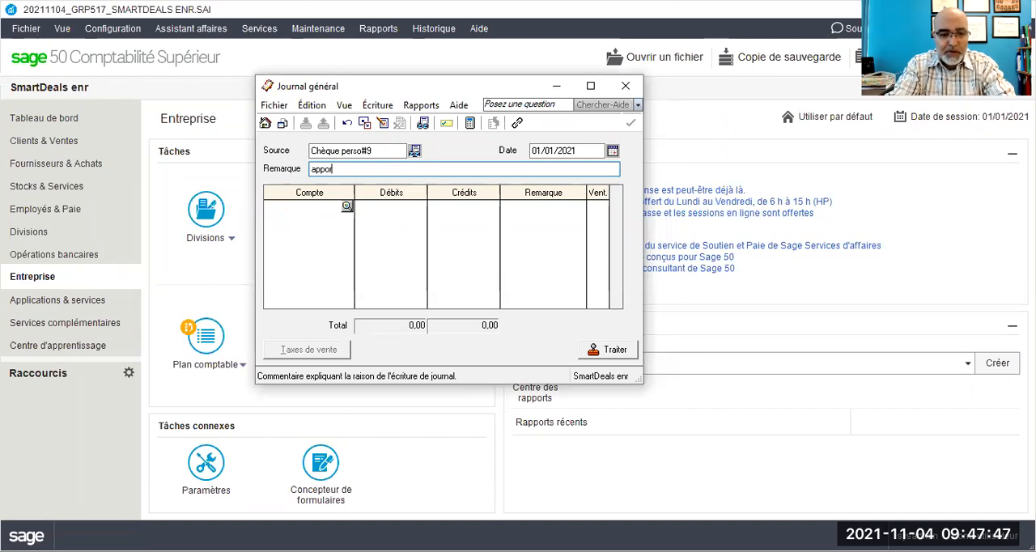
key("BackSpace")
key("BackSpace")
key("BackSpace")
key("BackSpace")
key("BackSpace")
key("BackSpace")
key("BackSpace")
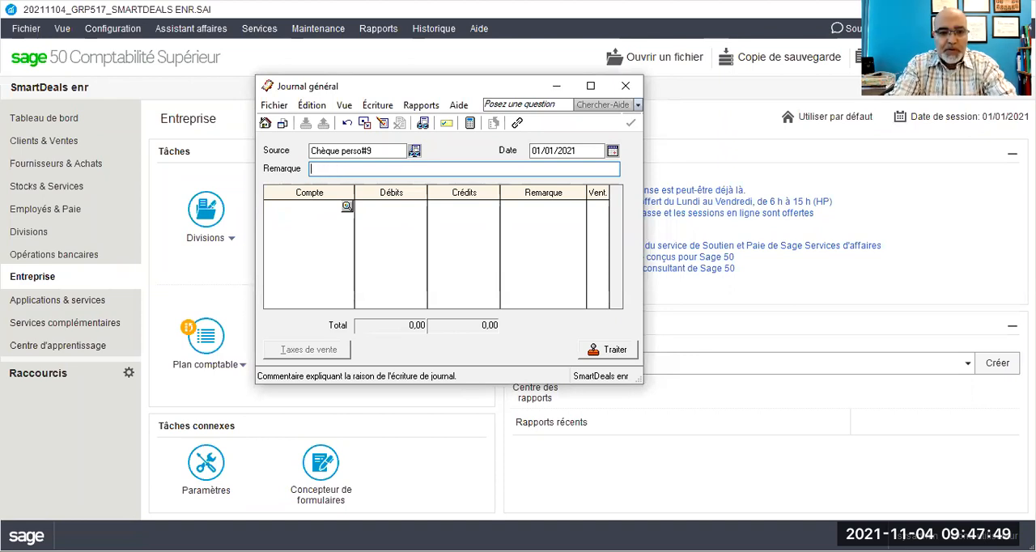
type("Appo")
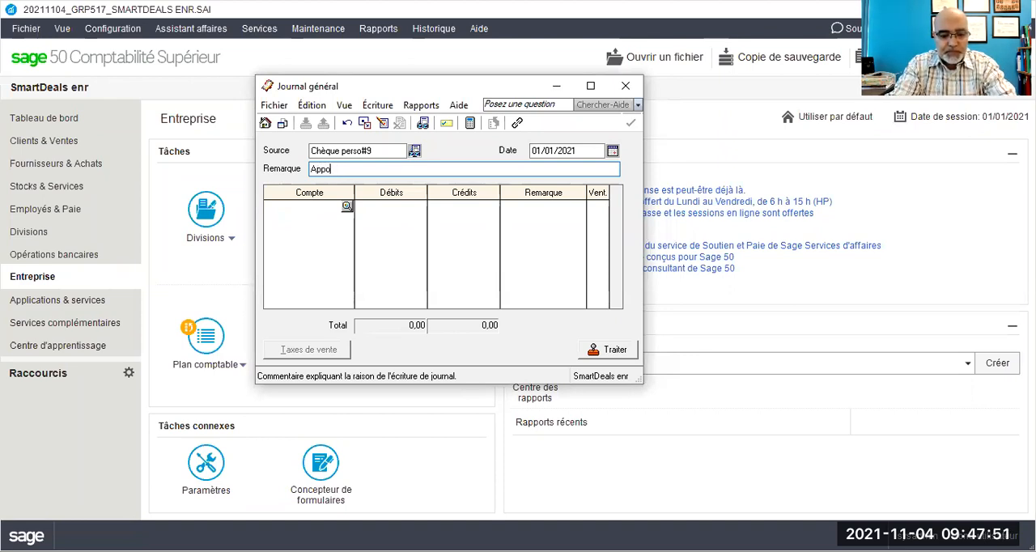
type("rt ef")
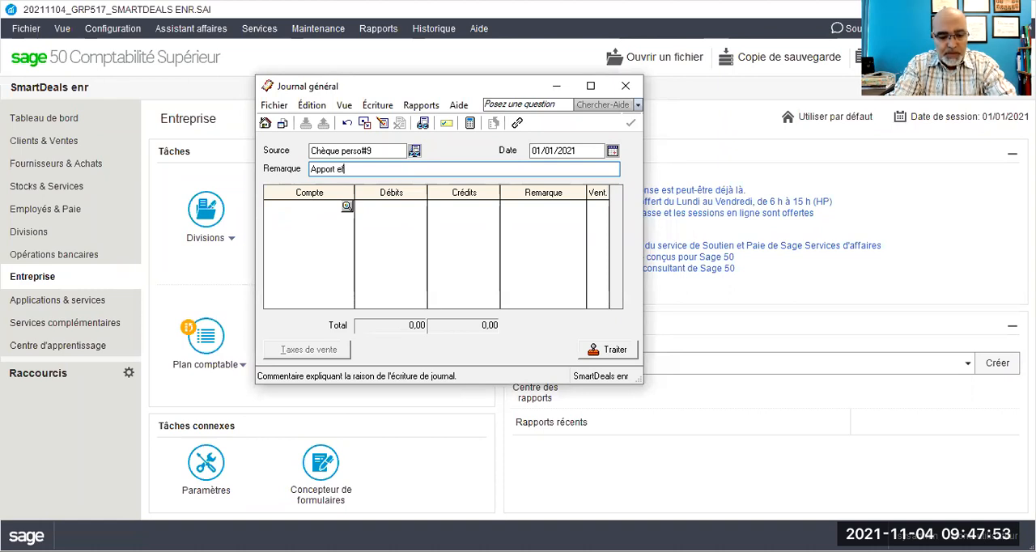
type("fectué par ")
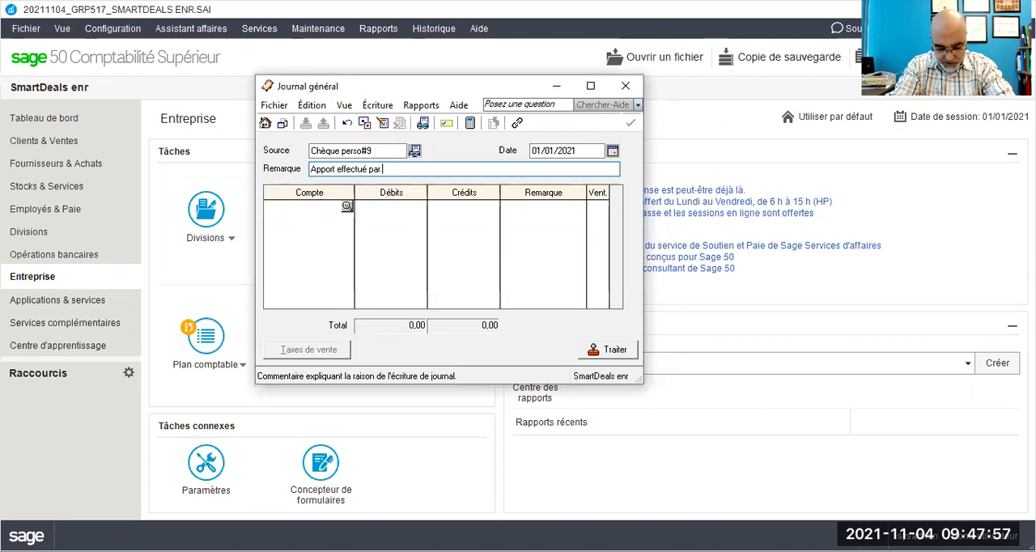
type("M.Jack pour créer la petite caisse")
Step: Debit account 1050 Petite caisse for 300,00 on the first line of the entry
left_click(283, 210)
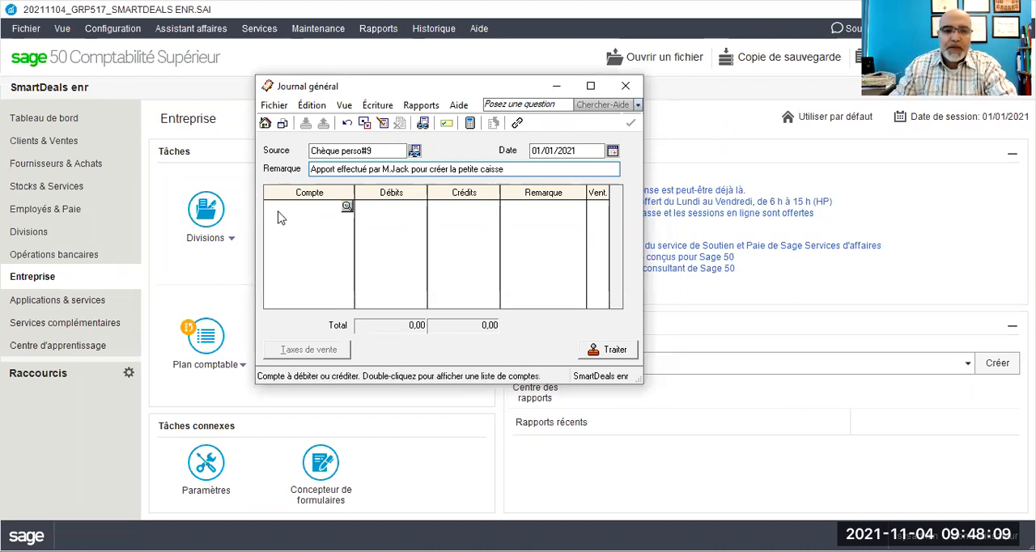
left_click(282, 207)
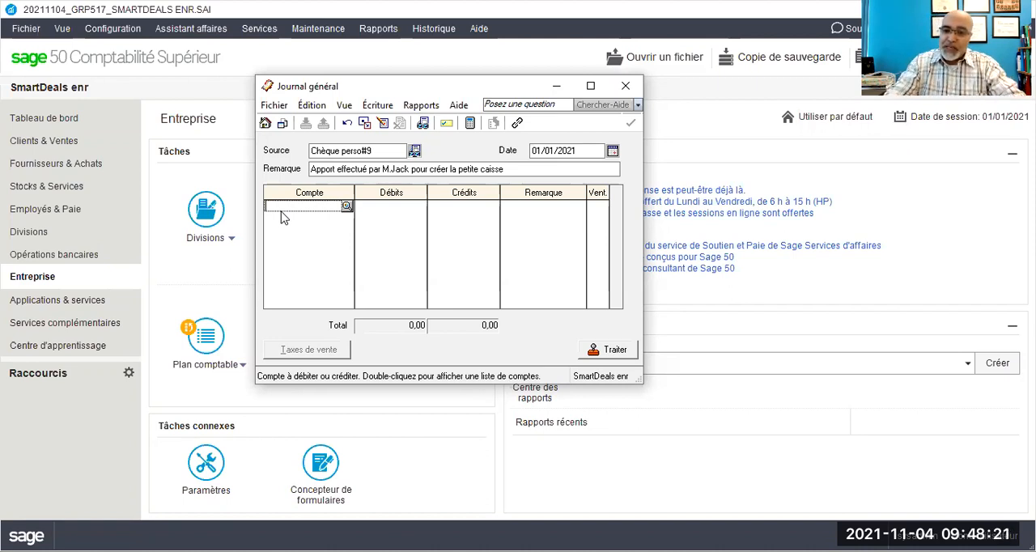
left_click(347, 208)
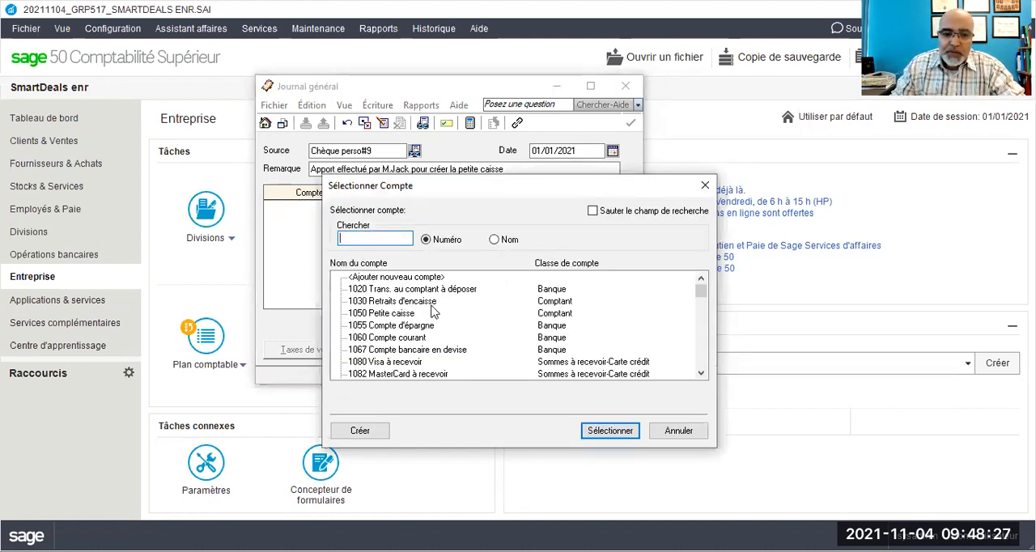
left_click(382, 314)
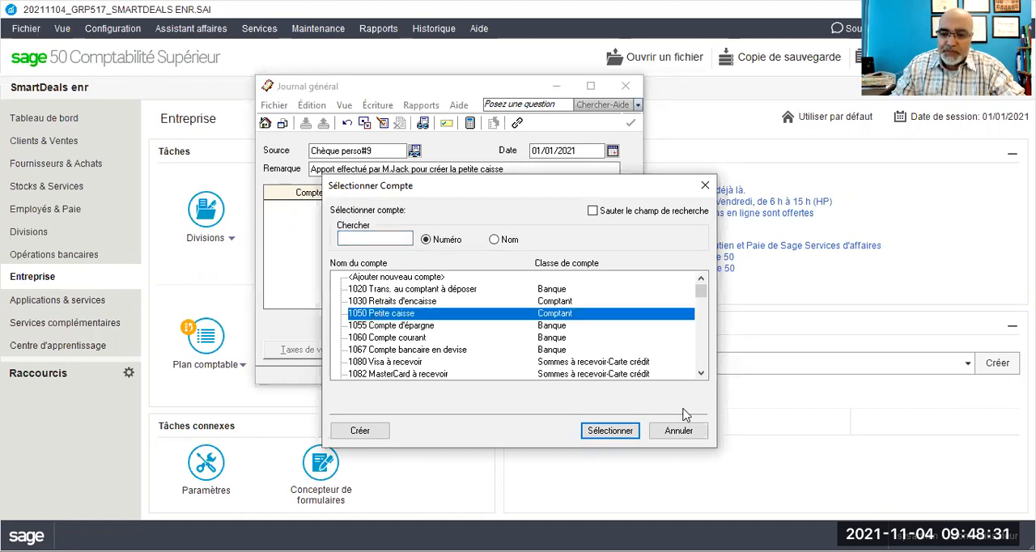
double_click(525, 317)
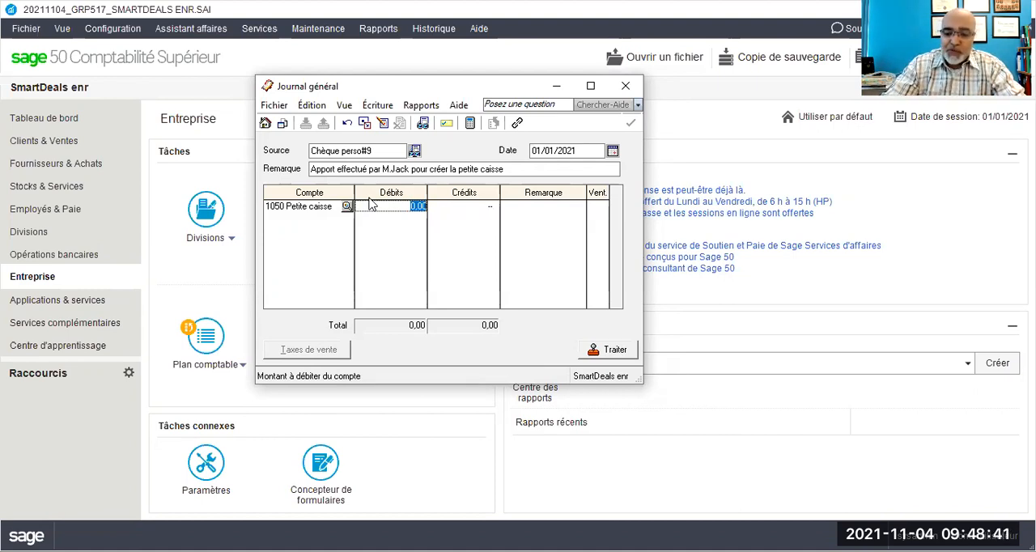
type("300")
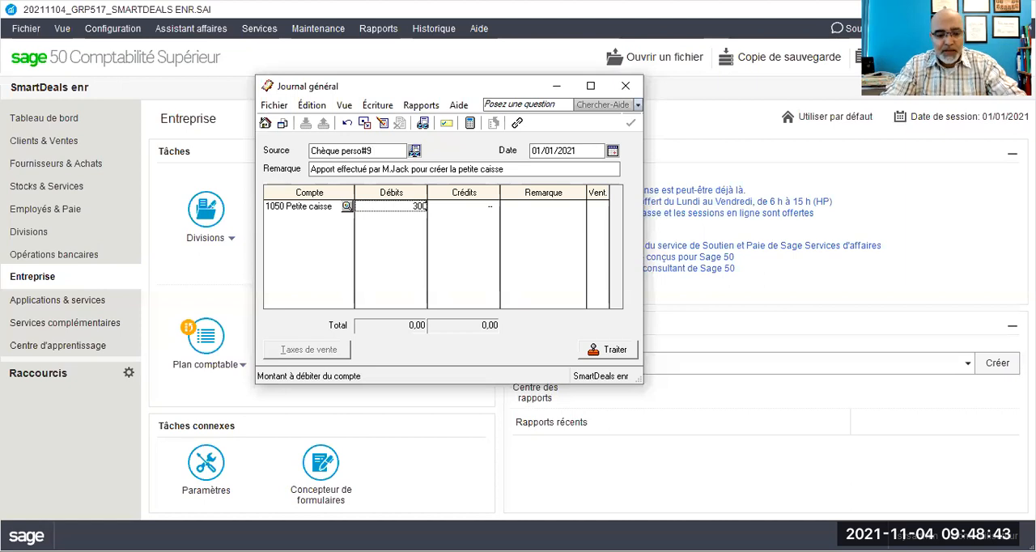
key("Tab")
key("Tab")
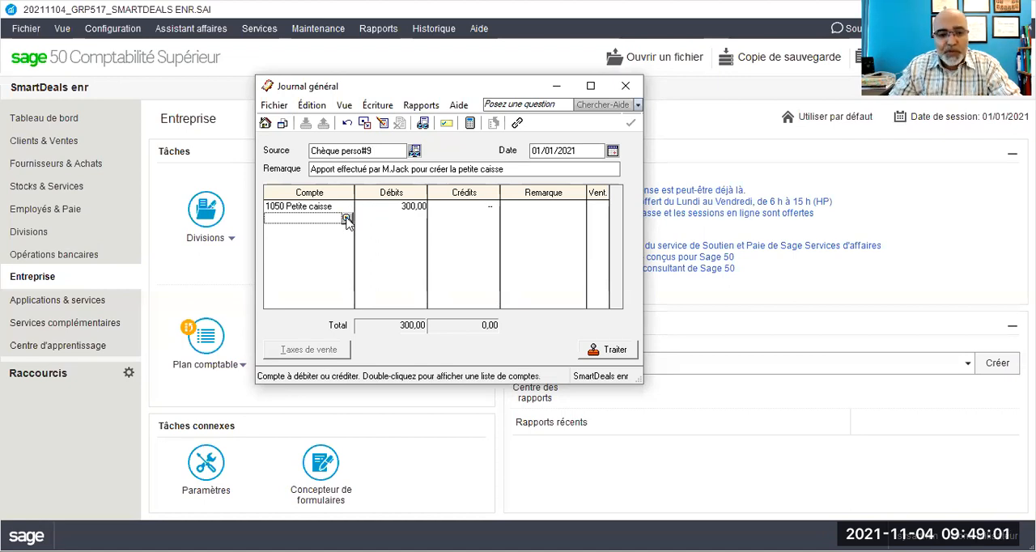
Step: Credit account 3010 Apport des propriétaires for 300,00 on the second line of the entry
left_click(346, 219)
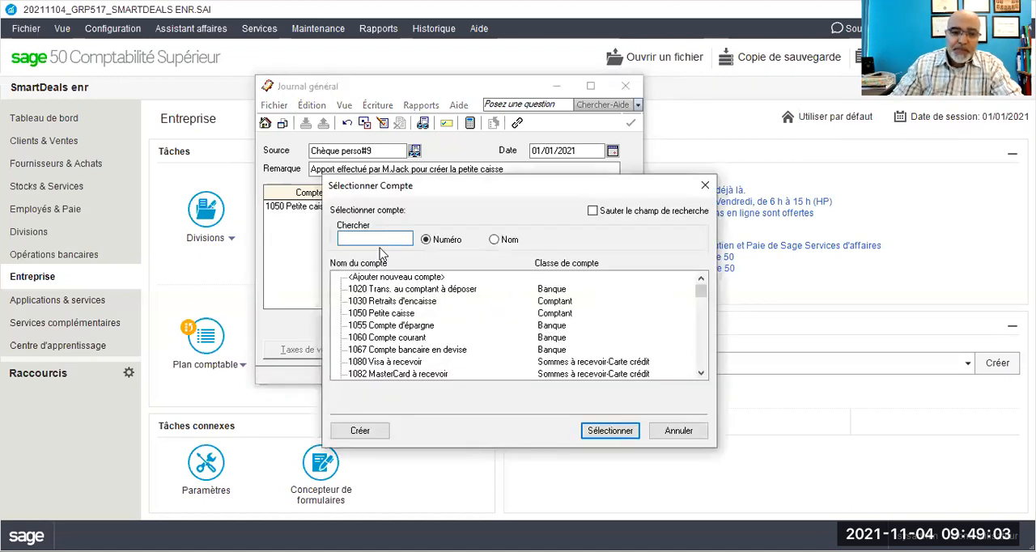
scroll(466, 325, "down", 10)
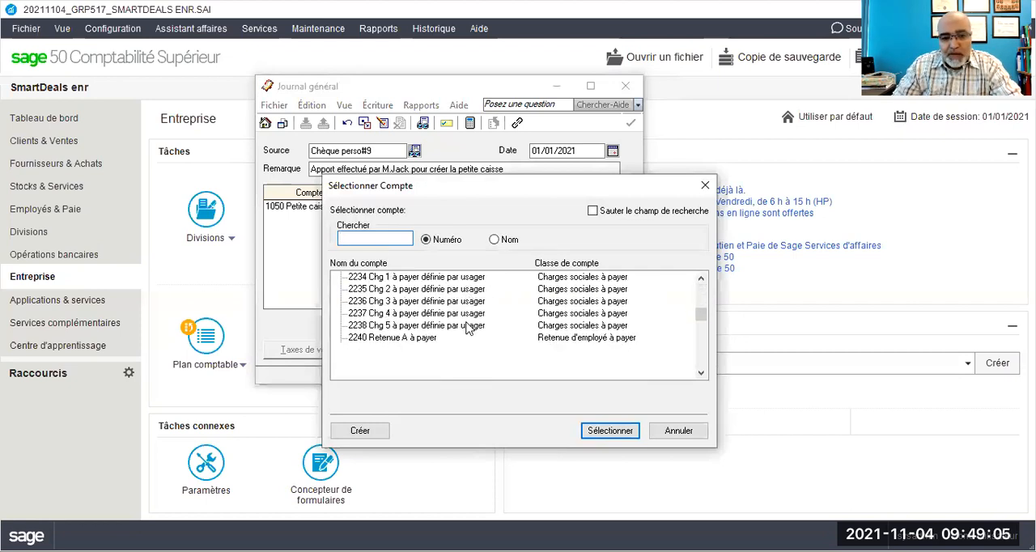
scroll(486, 326, "down", 3)
scroll(441, 327, "down", 3)
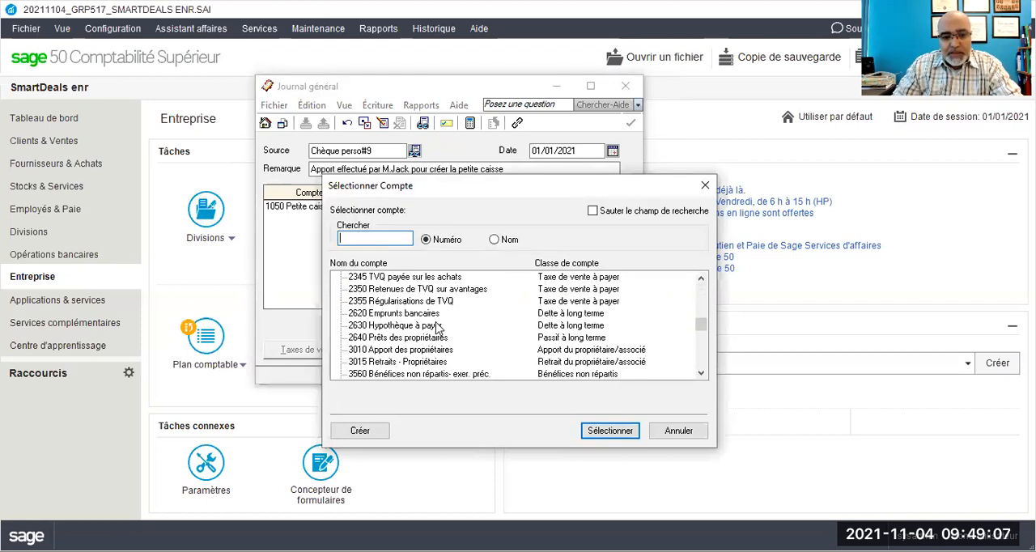
scroll(437, 327, "down", 2)
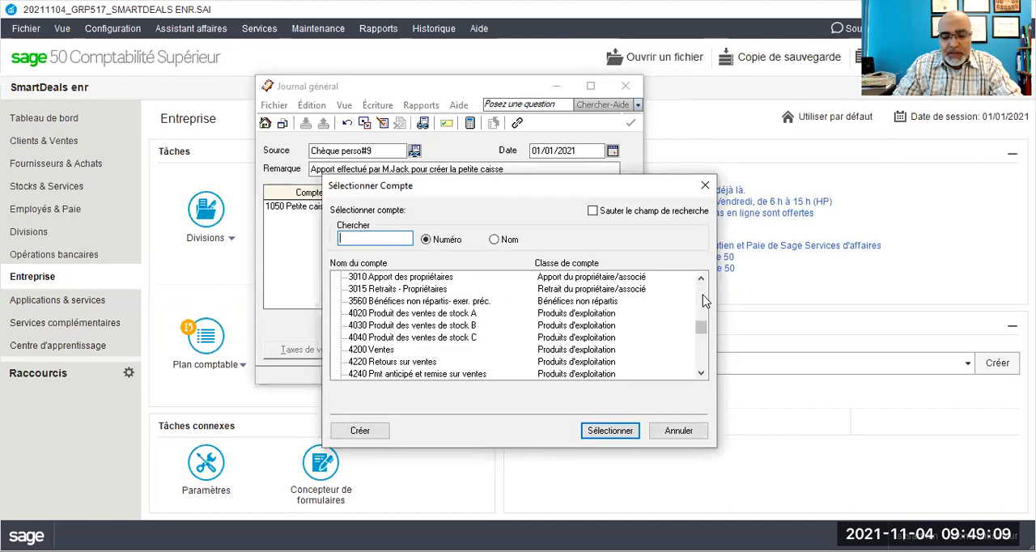
scroll(478, 332, "down", 1)
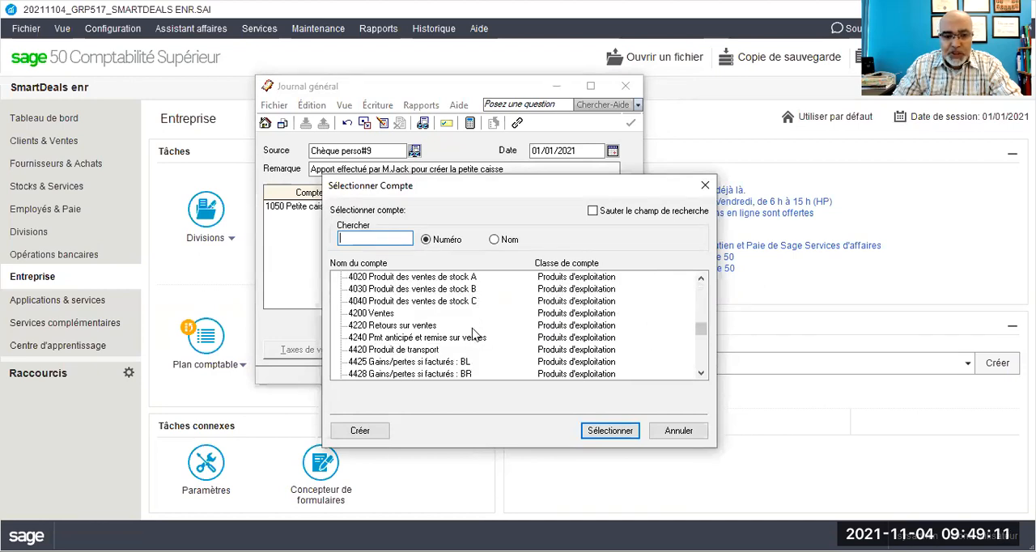
scroll(476, 335, "up", 1)
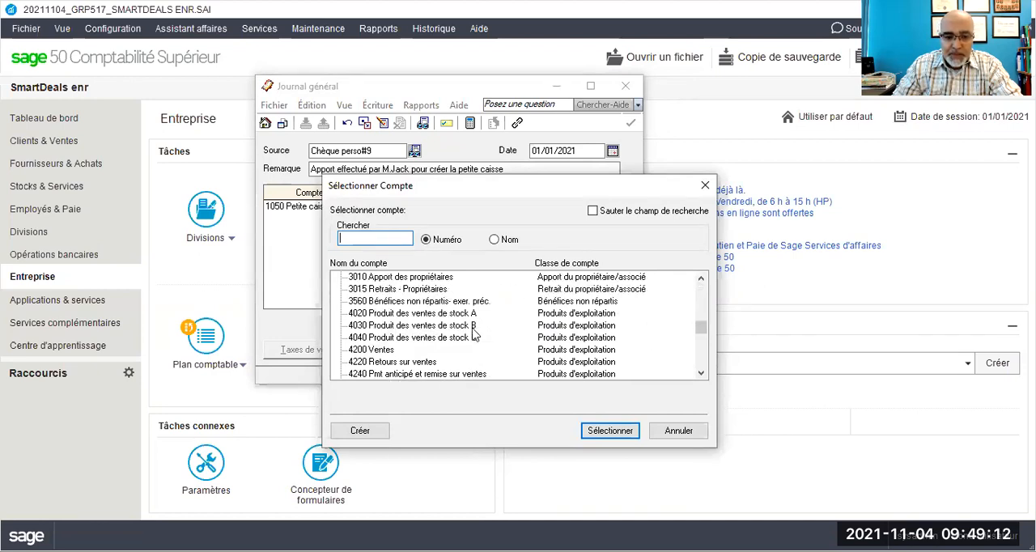
left_click(437, 278)
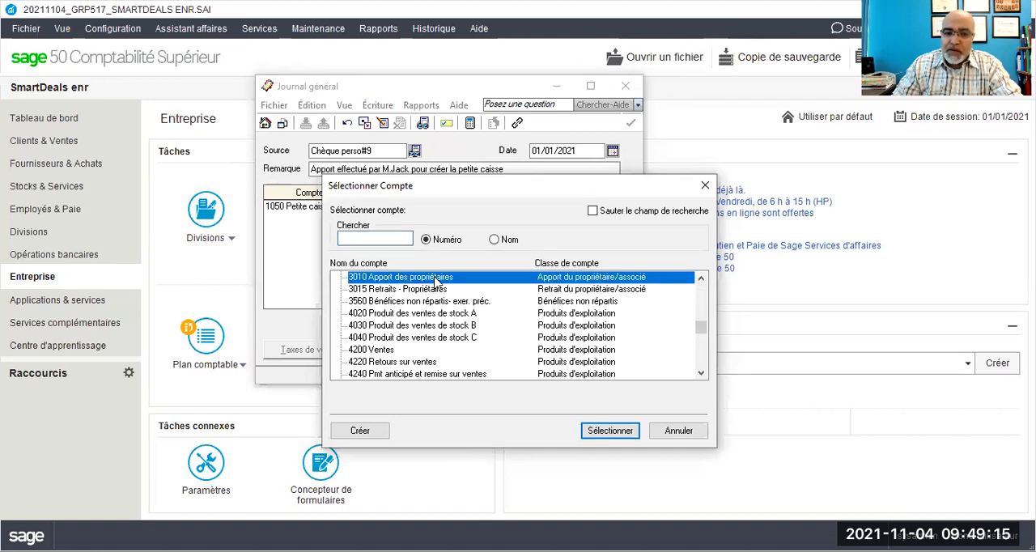
scroll(497, 289, "up", 10)
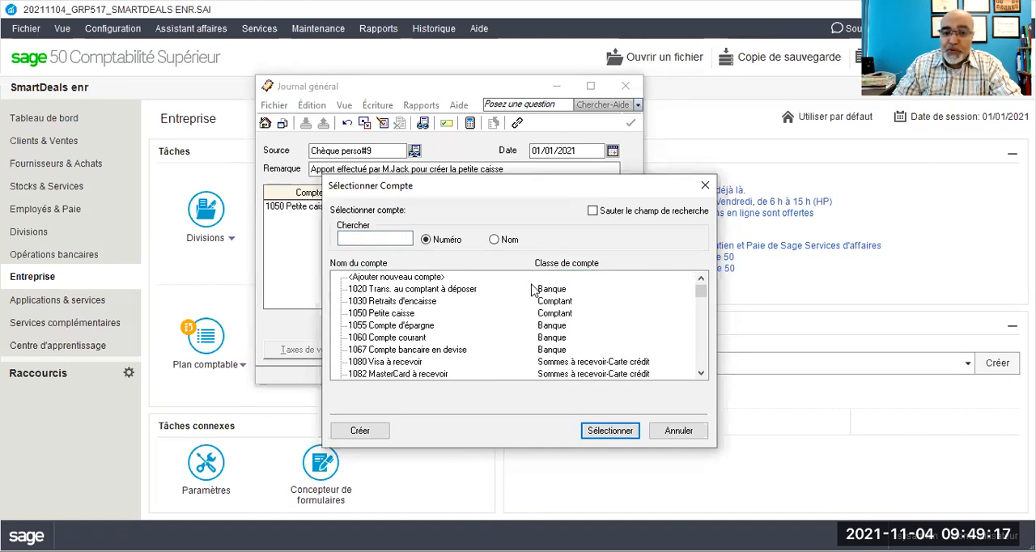
left_click(378, 236)
type("3010")
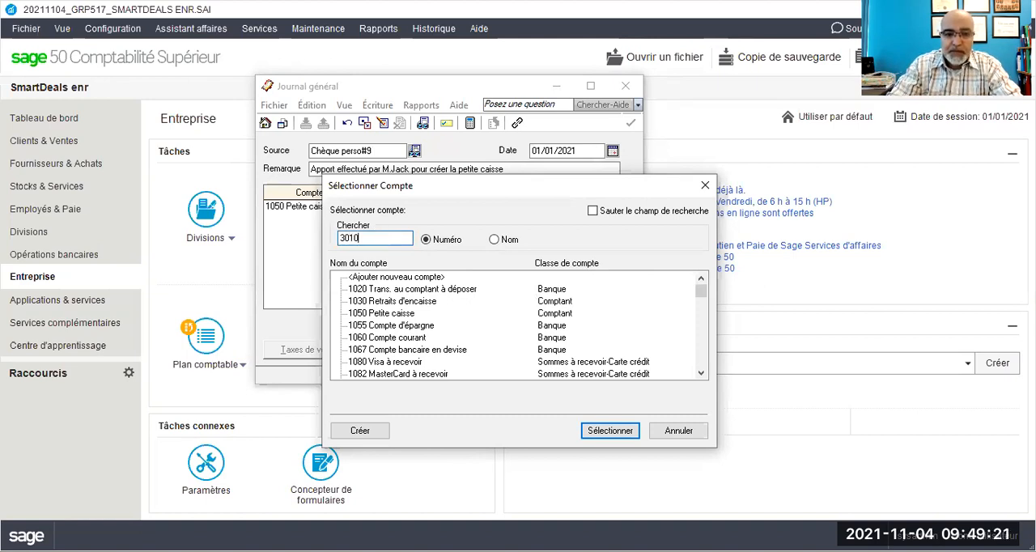
key("Return")
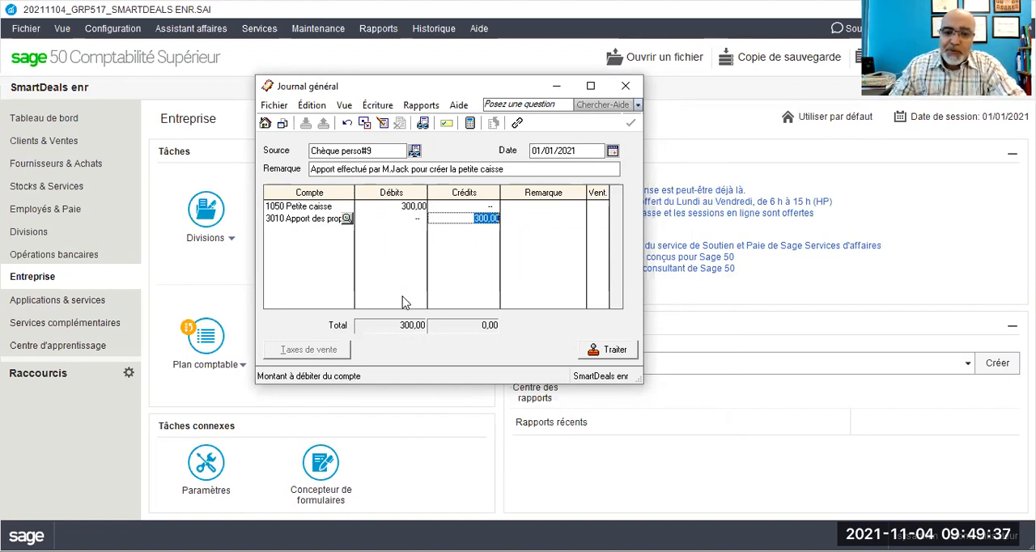
key("Tab")
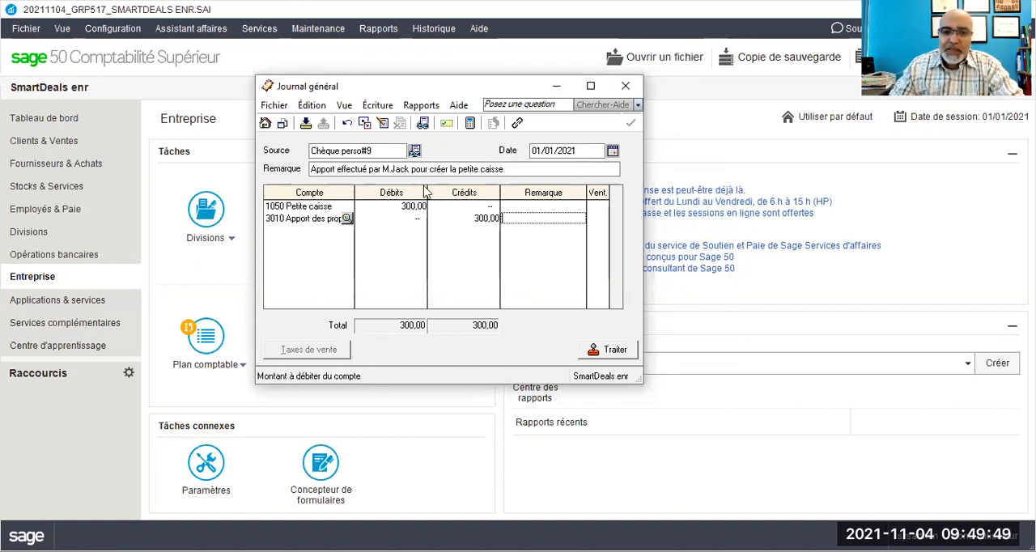
Step: Display the details report of the current general journal entry, check its debit and credit lines, and close it
left_click(420, 105)
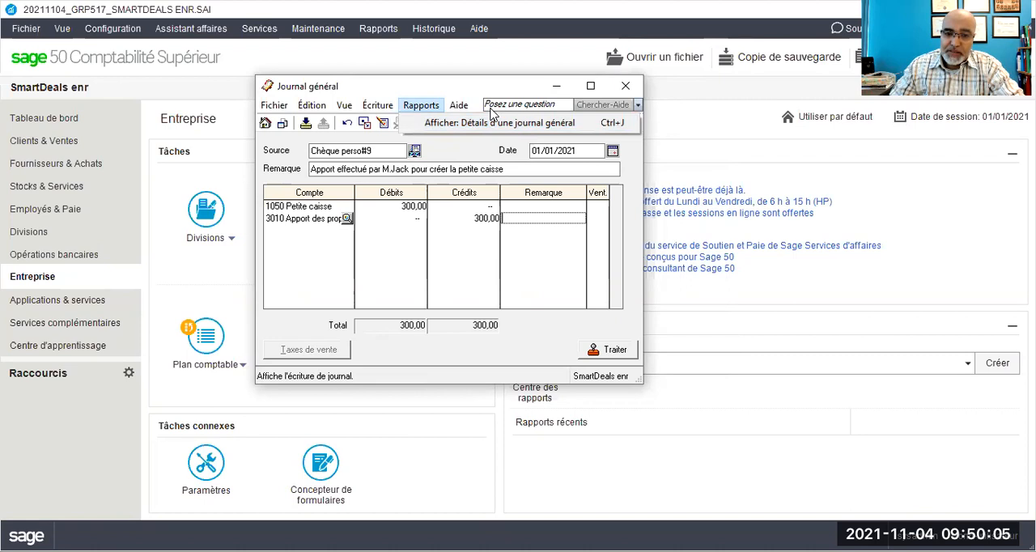
left_click(441, 123)
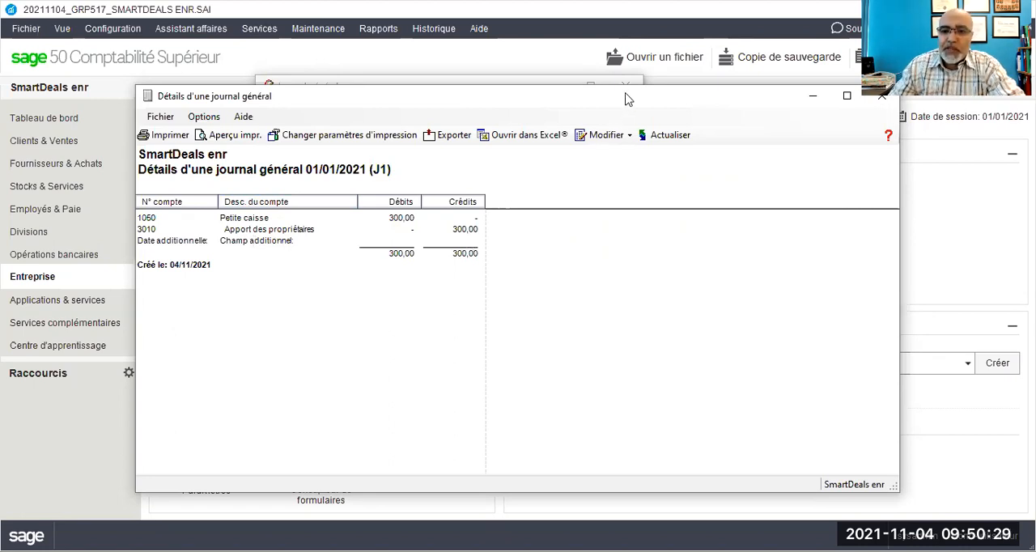
left_click_drag(599, 98, 471, 88)
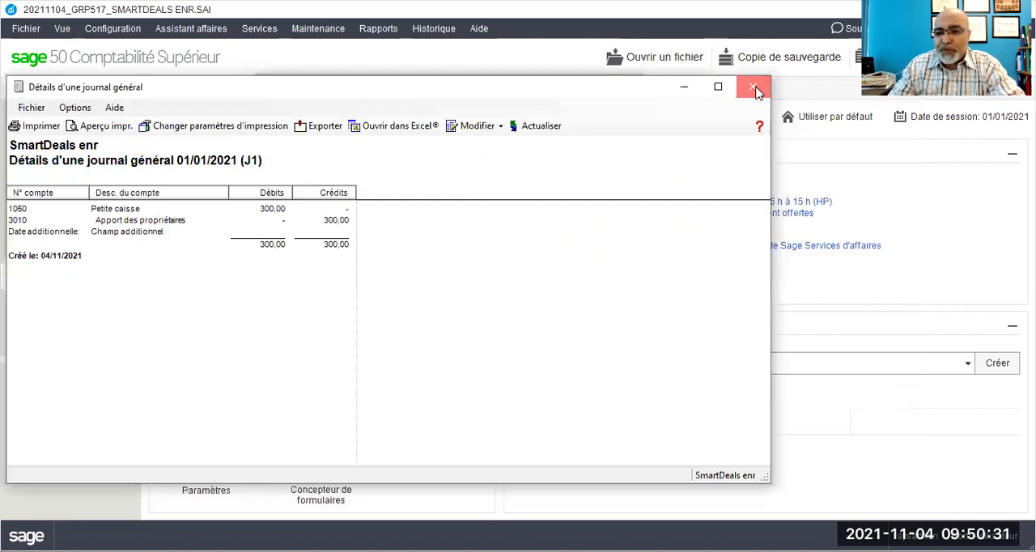
left_click(754, 86)
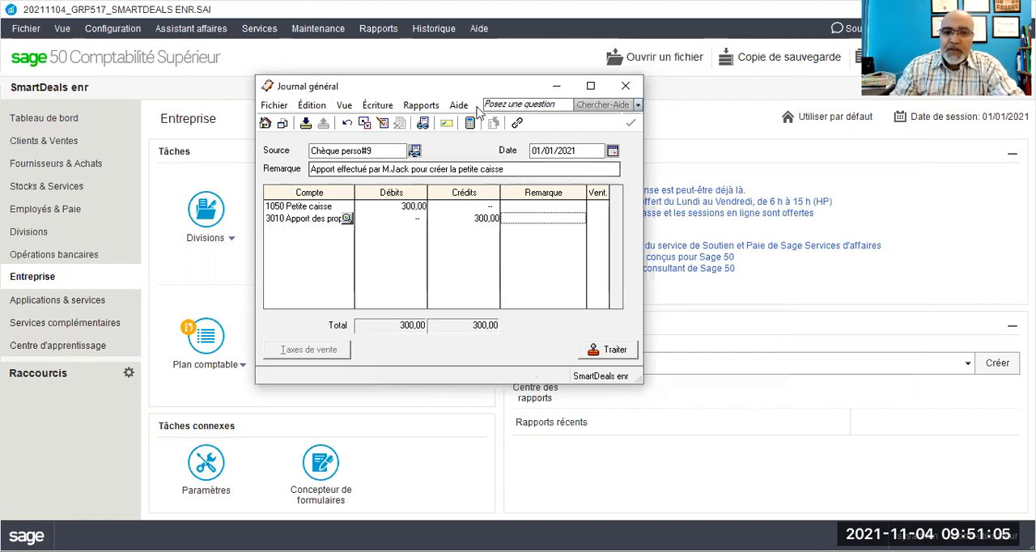
Step: Post the petty cash contribution entry, acknowledge the confirmation, and close the general journal
left_click_drag(457, 87, 364, 61)
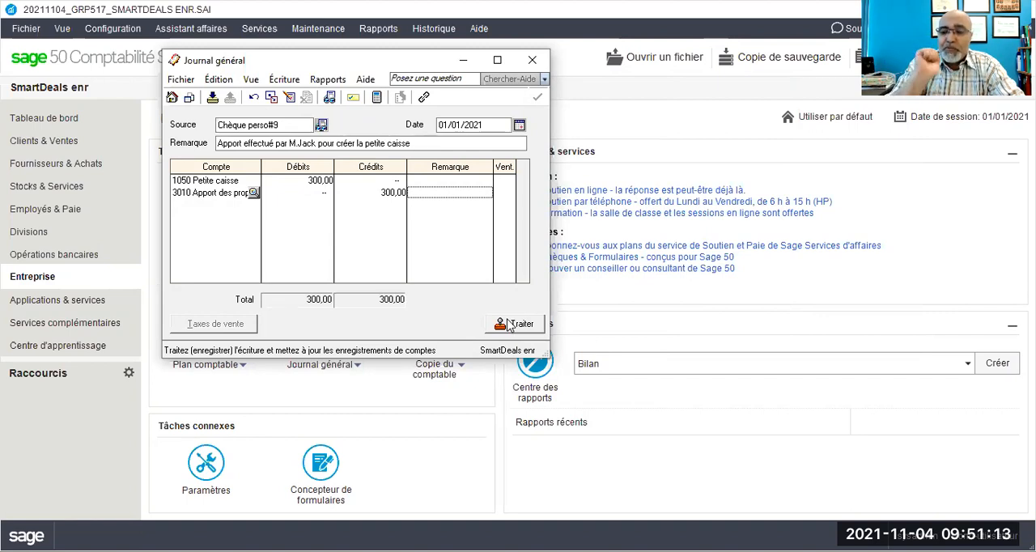
left_click(692, 419)
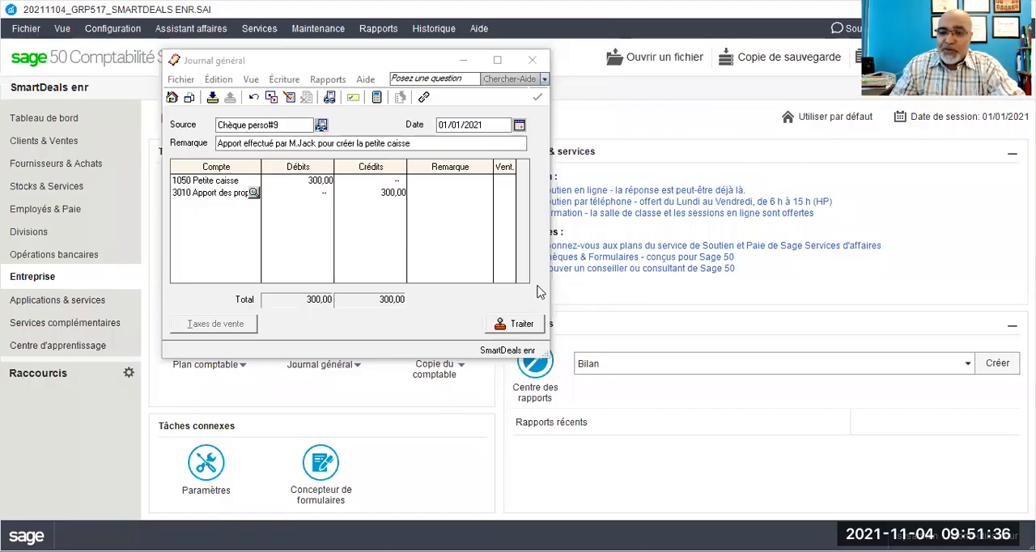
left_click(521, 324)
left_click(453, 254)
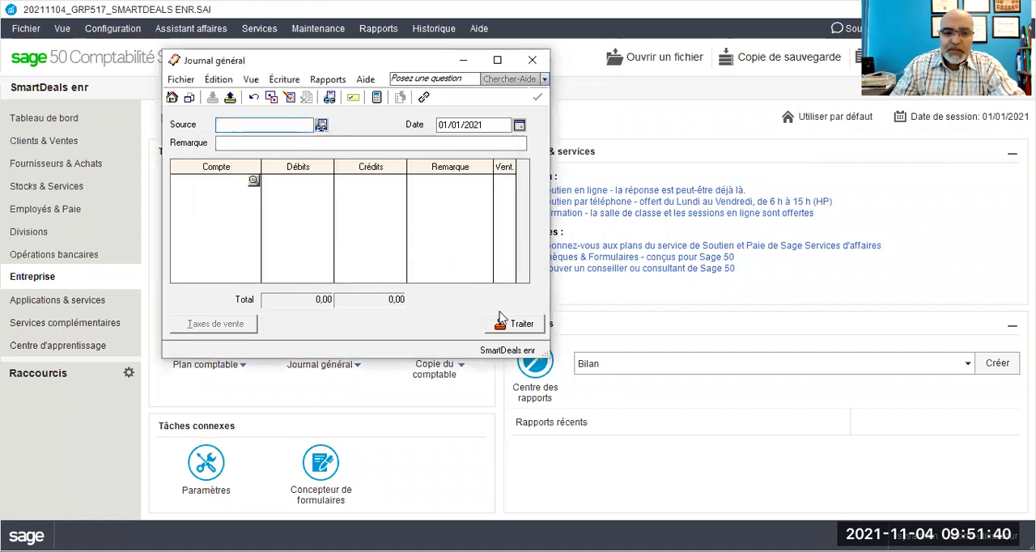
left_click(532, 59)
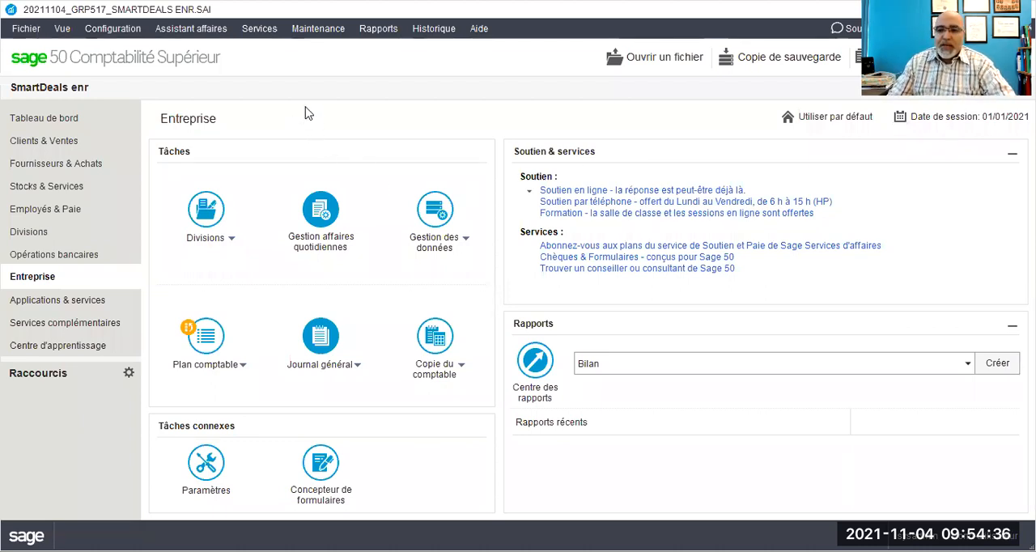
Step: Go to Fournisseurs & Achats and look over the blank form for making payments
left_click(62, 165)
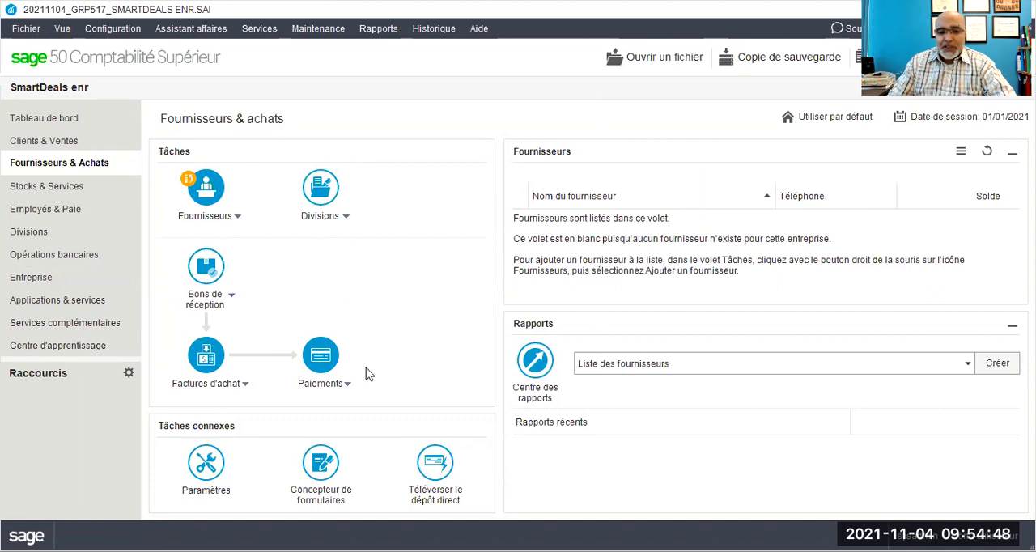
left_click(347, 387)
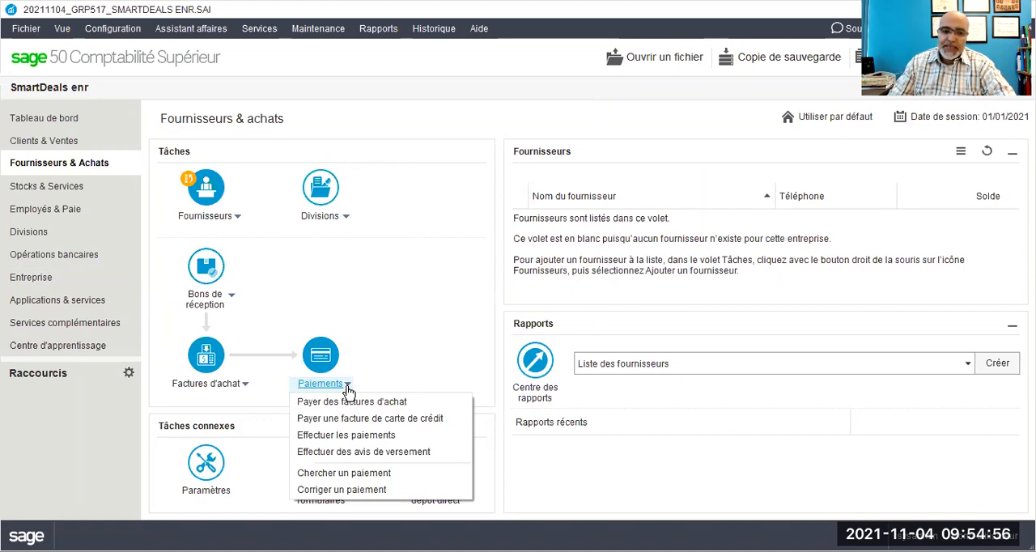
left_click(347, 436)
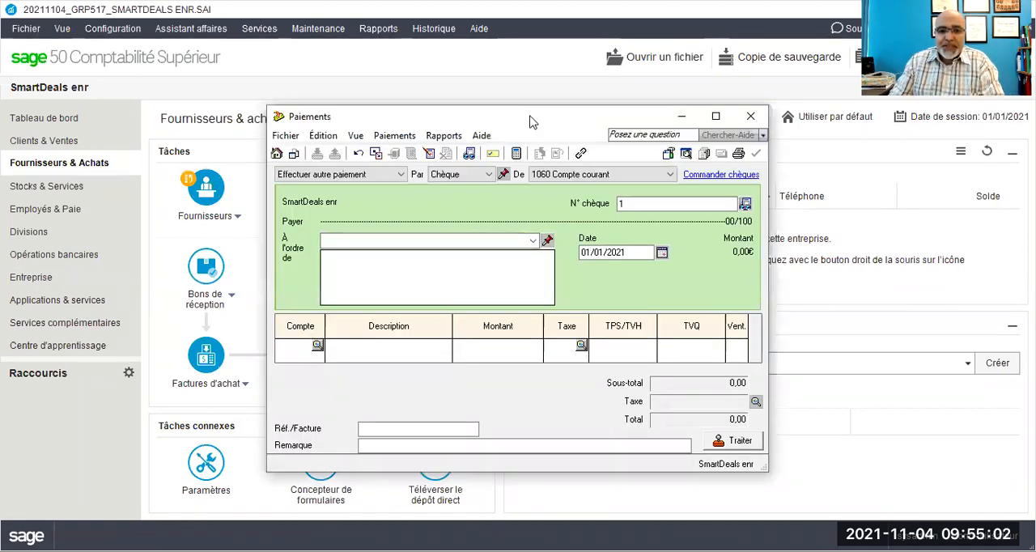
left_click_drag(531, 118, 435, 72)
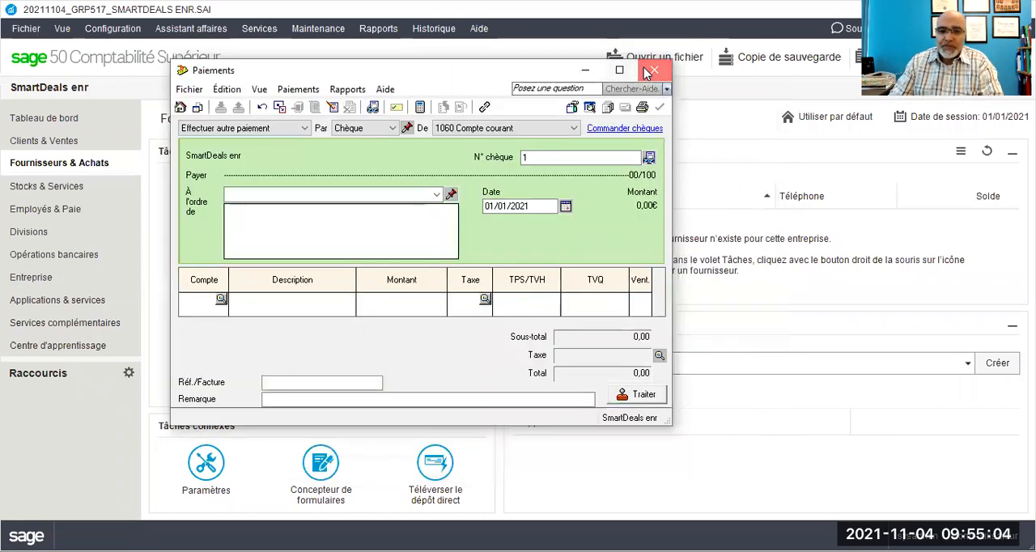
left_click(653, 71)
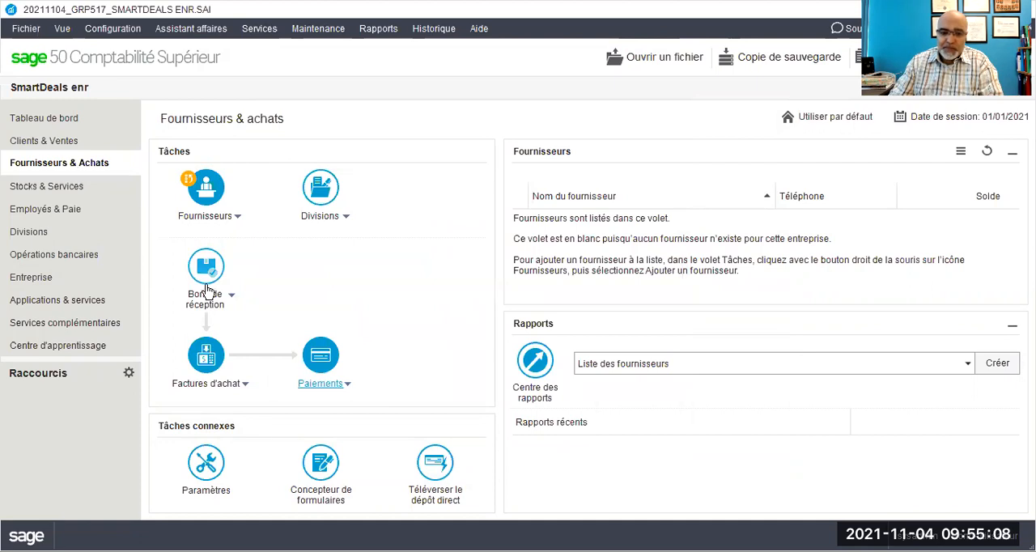
left_click(344, 393)
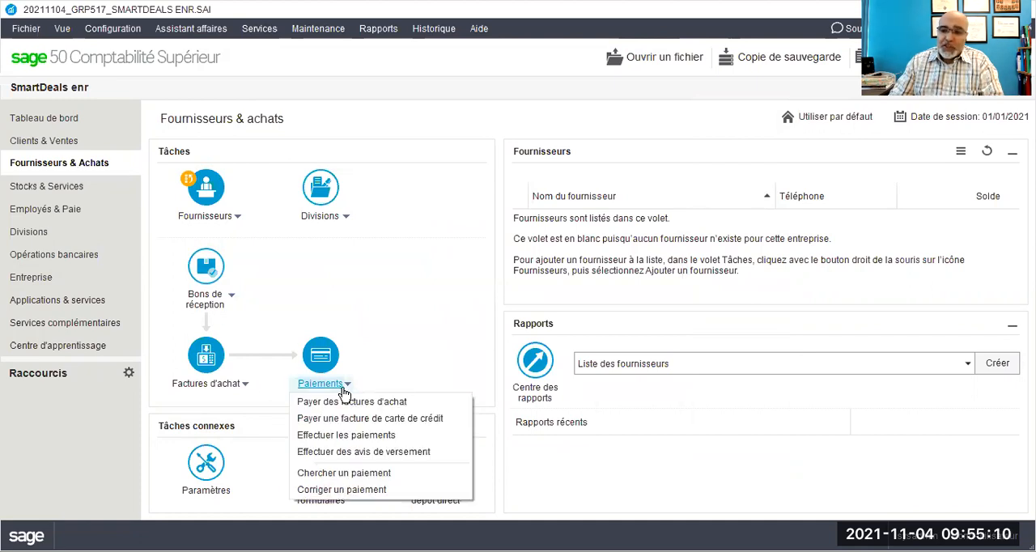
left_click(346, 436)
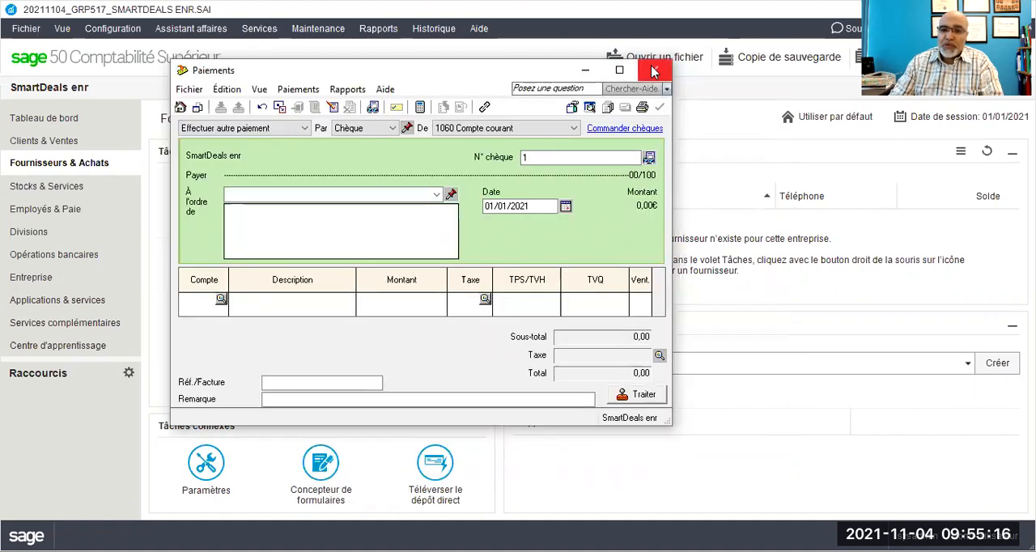
left_click(654, 73)
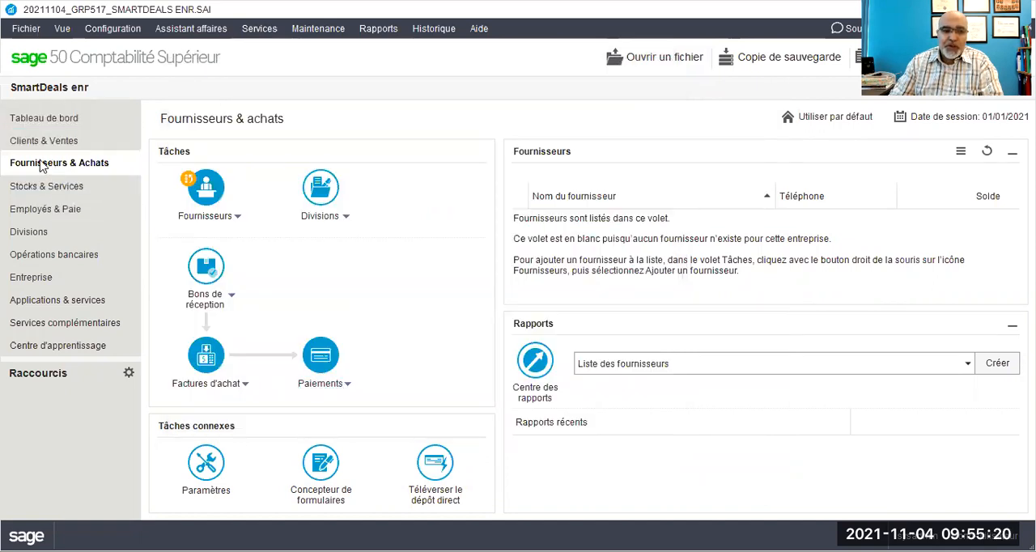
Step: Start a payment to the order of "Postes canada" and add it to the supplier list by name only
left_click(344, 385)
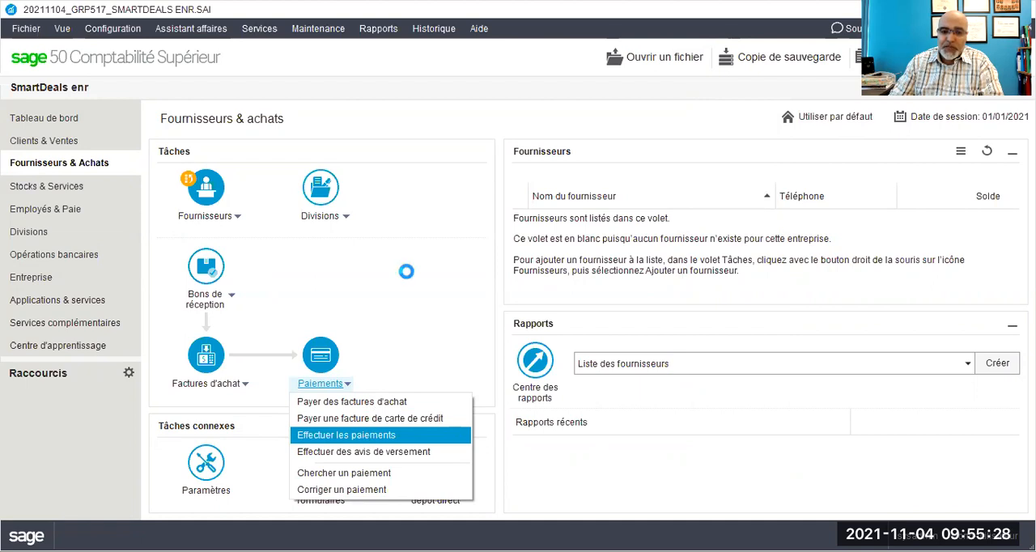
left_click(365, 438)
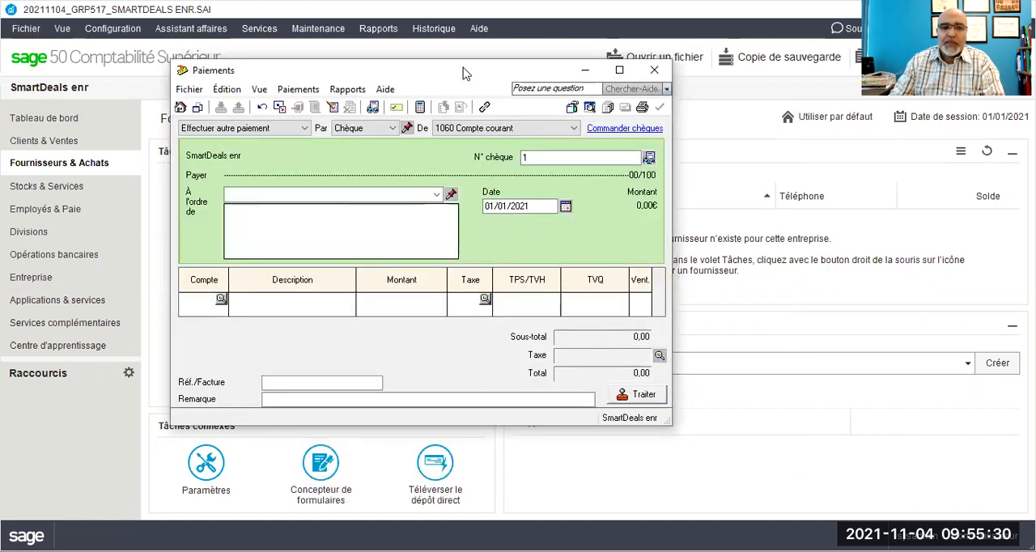
left_click(438, 197)
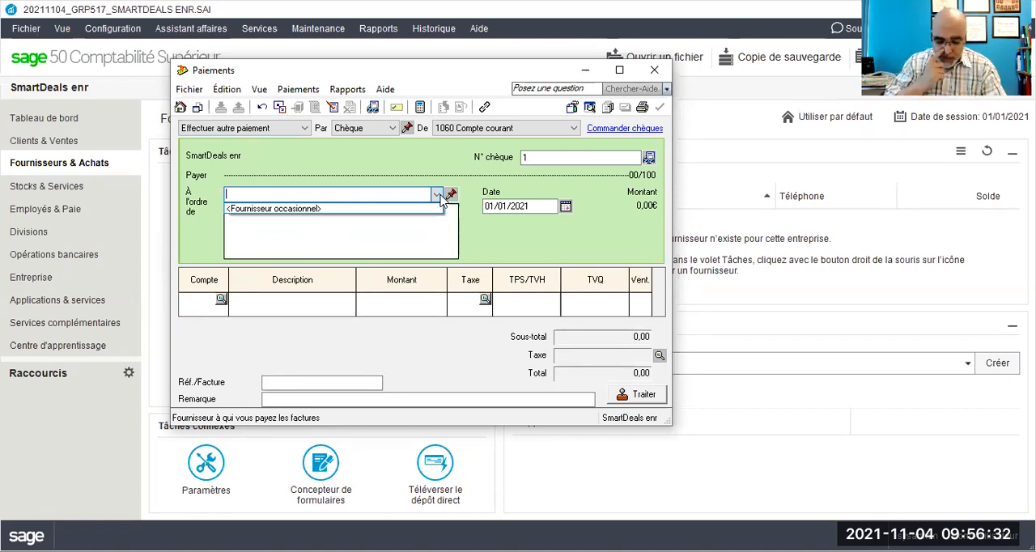
type("Poste")
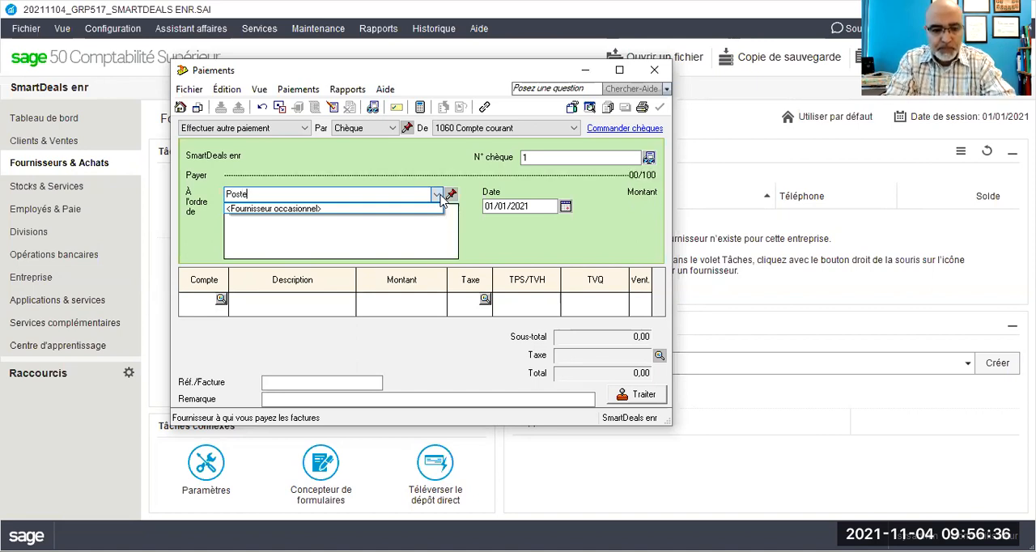
type("s canada")
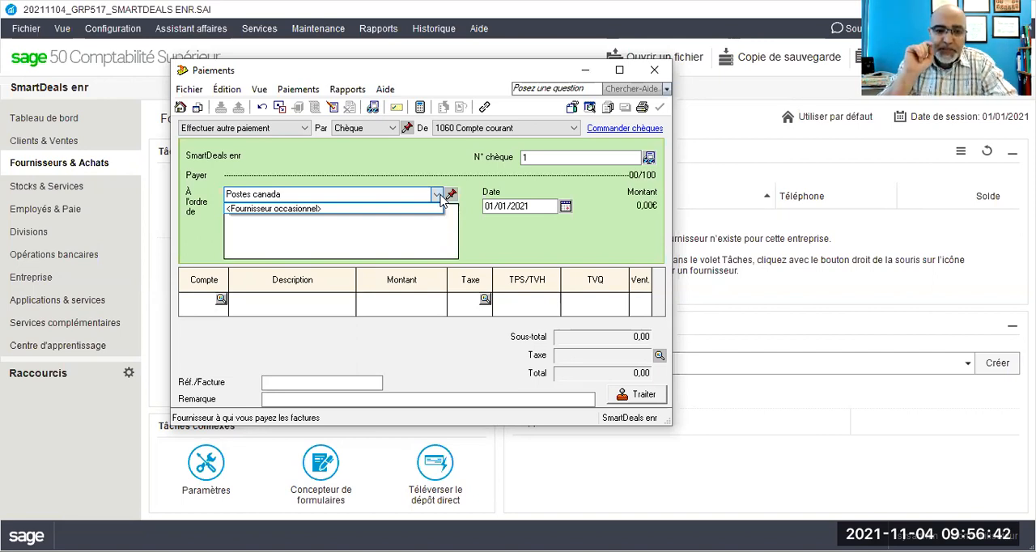
key("Tab")
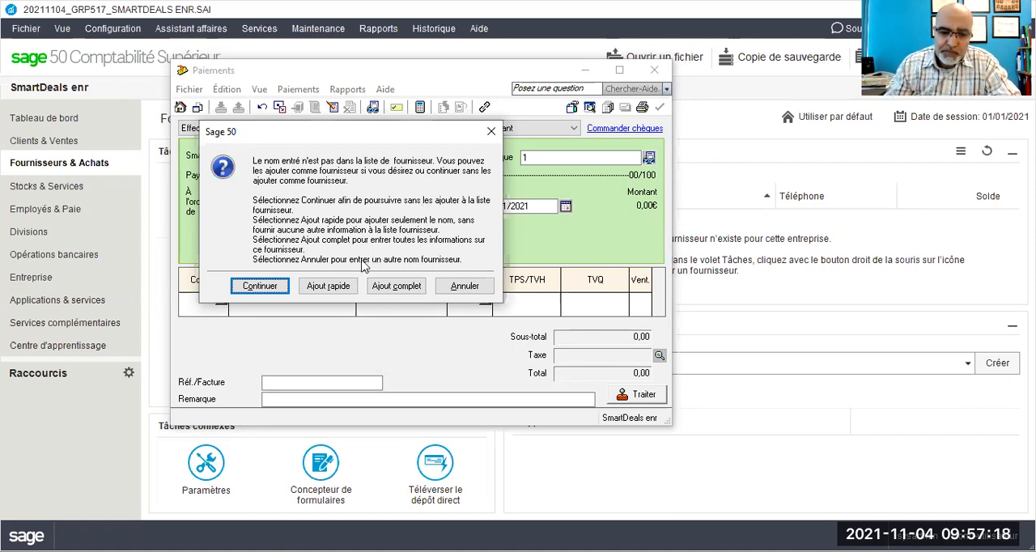
left_click(318, 292)
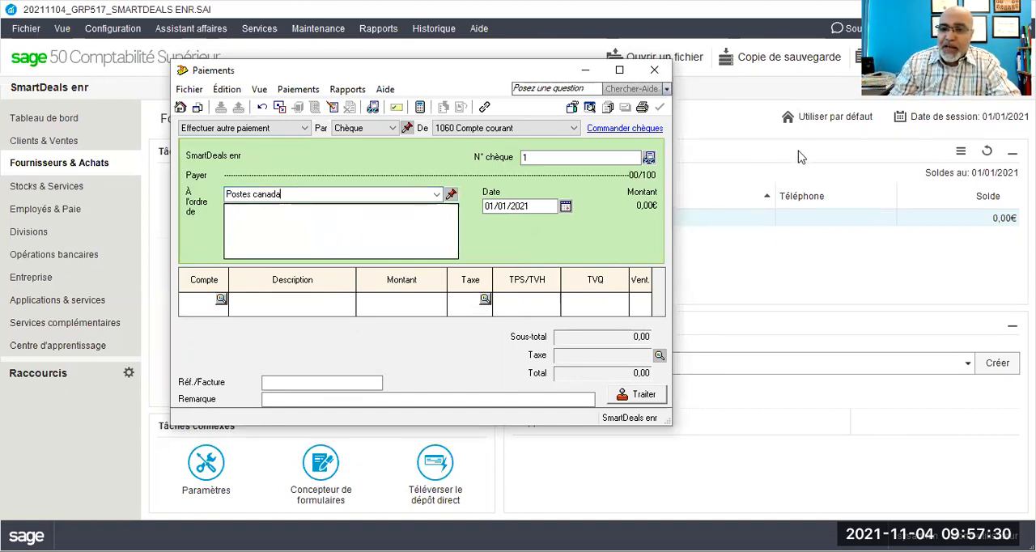
left_click(530, 66)
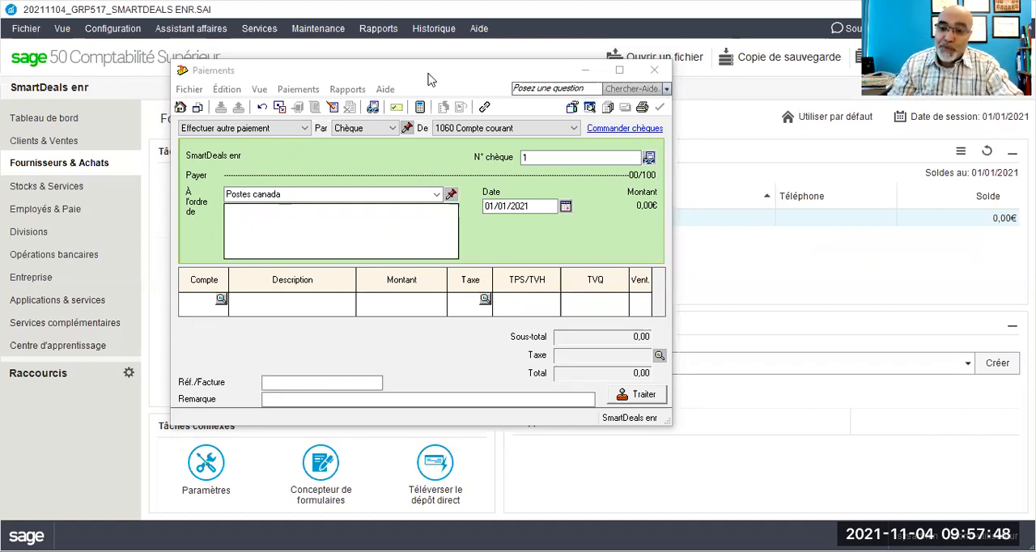
left_click_drag(429, 79, 482, 43)
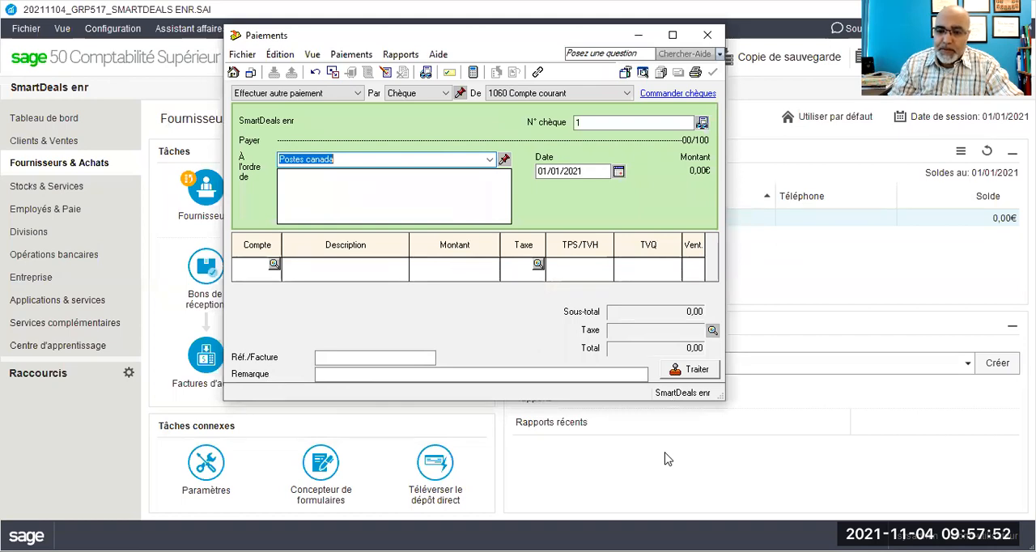
left_click(835, 455)
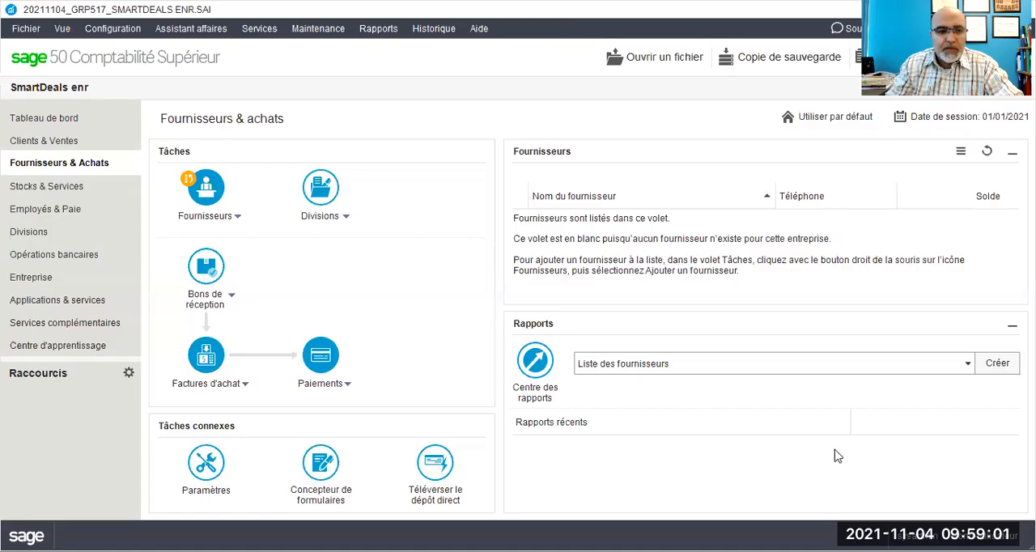
Step: Start a payment in Fournisseurs & Achats to the order of "Postes Canada" and add it to the supplier list by name only
left_click(38, 166)
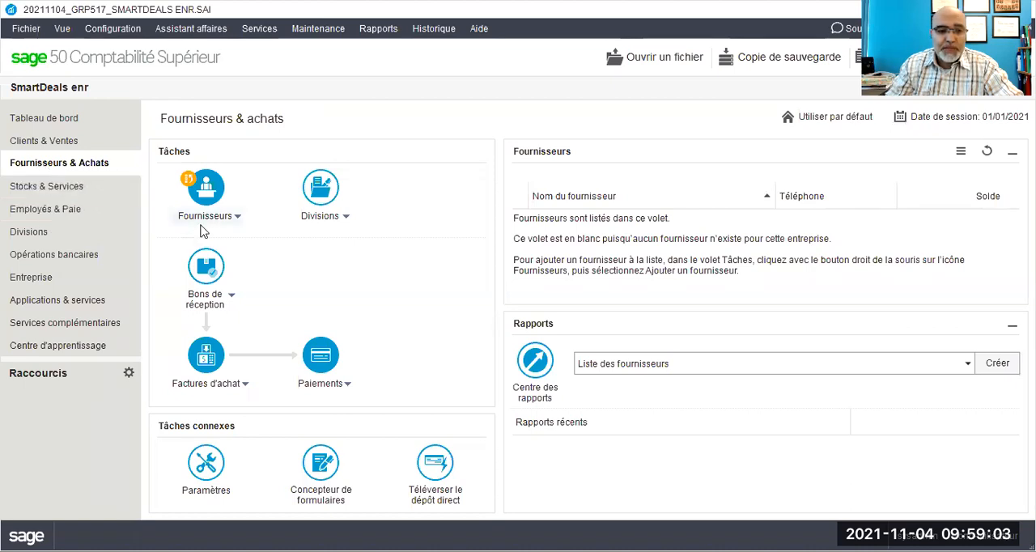
left_click(345, 392)
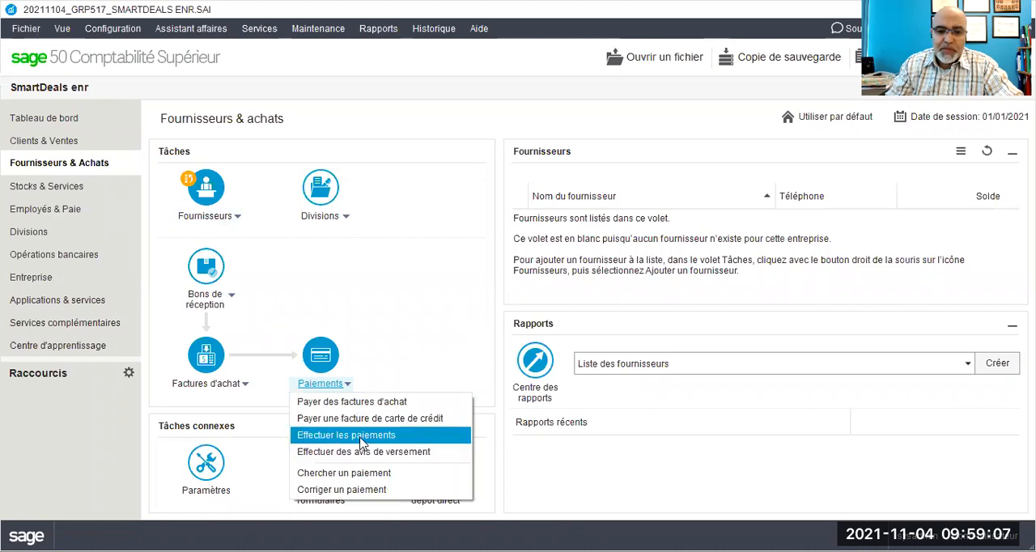
left_click(353, 435)
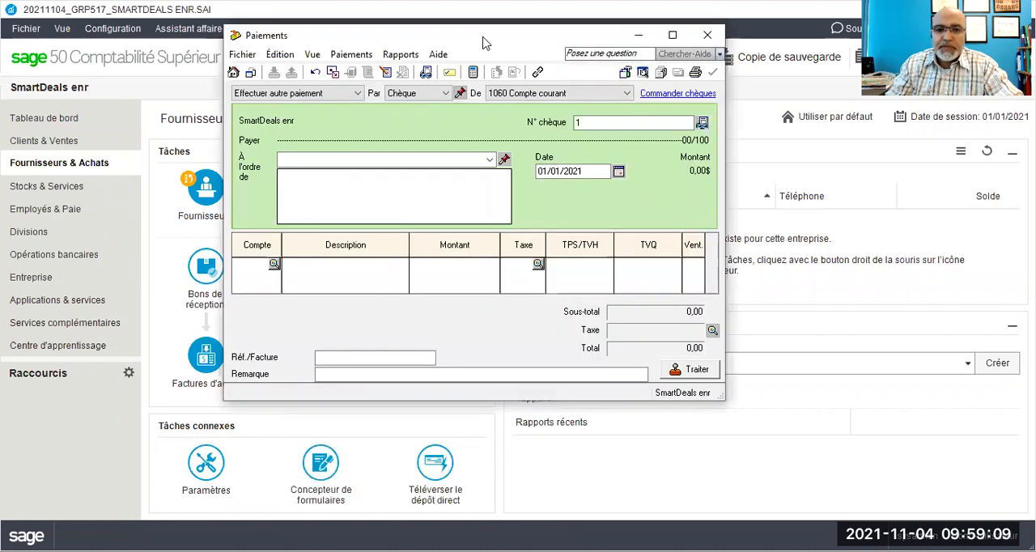
left_click_drag(481, 42, 426, 54)
left_click(435, 171)
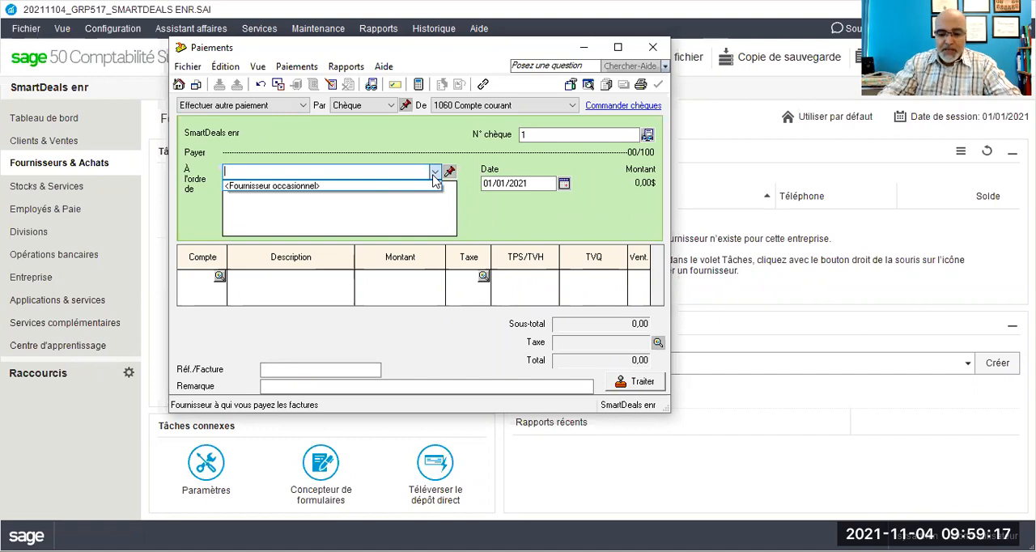
type("Post")
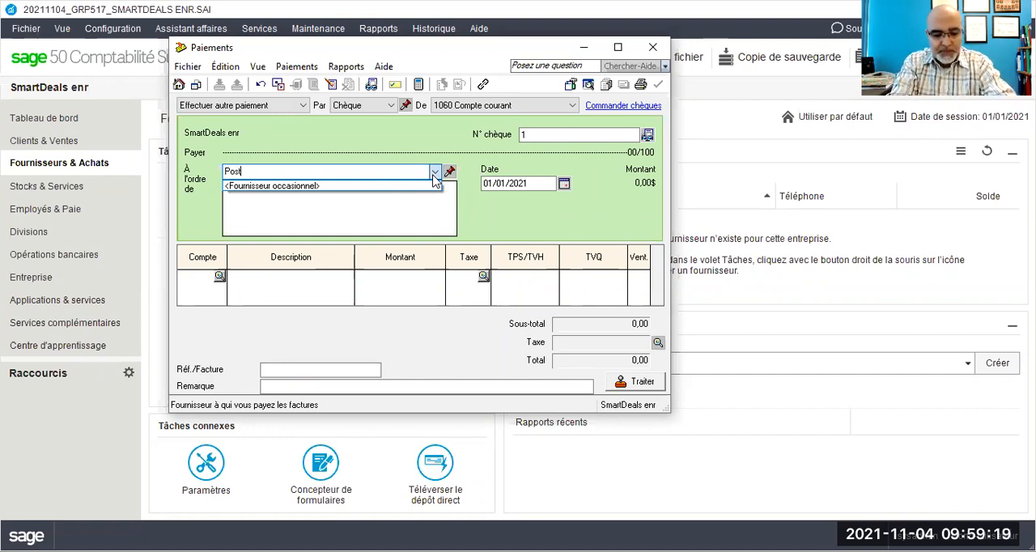
type("es Canada")
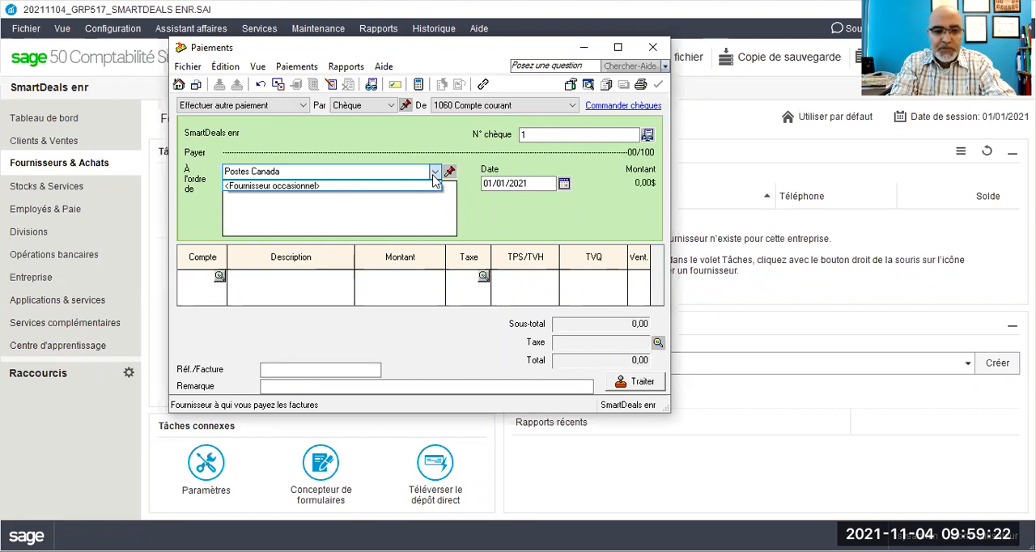
key("Tab")
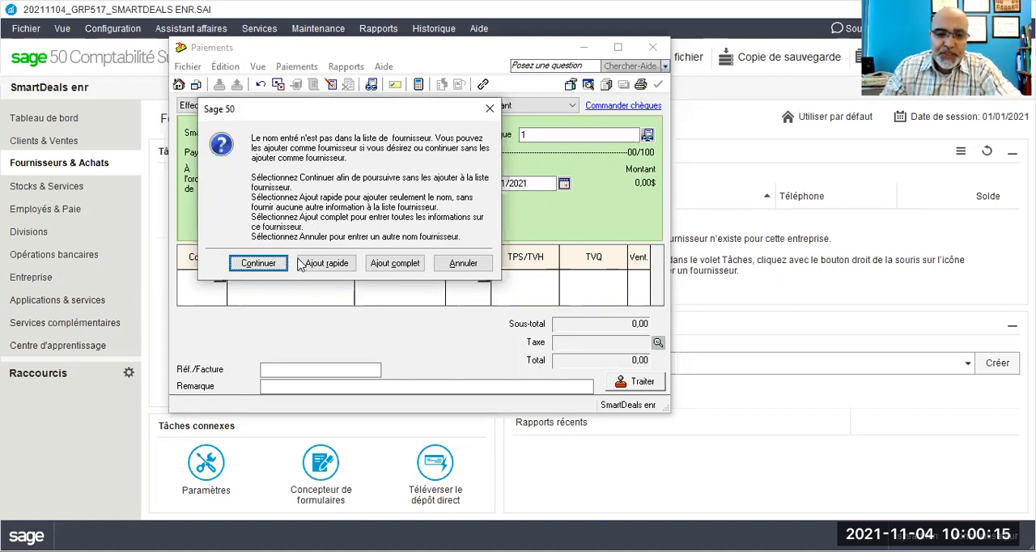
left_click(326, 263)
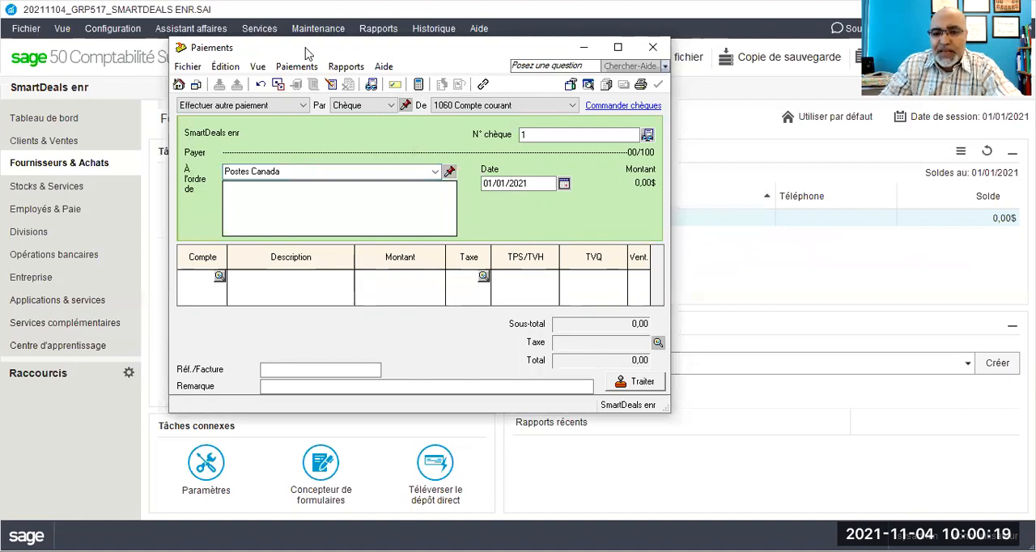
left_click_drag(308, 54, 134, 54)
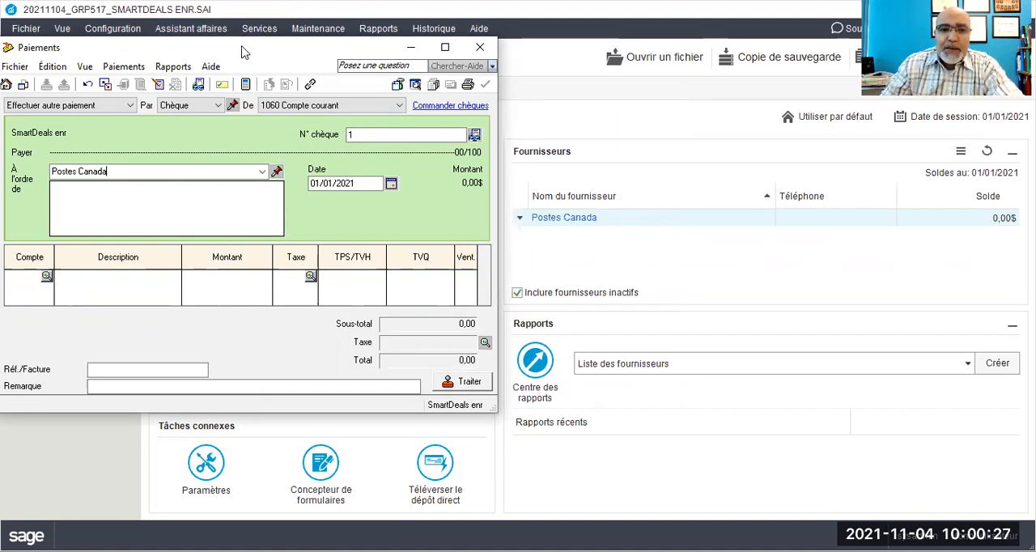
Step: Set the Postes Canada payment to Comptant from 1050 Petite caisse and keep the same payment method for next time
left_click_drag(241, 52, 419, 40)
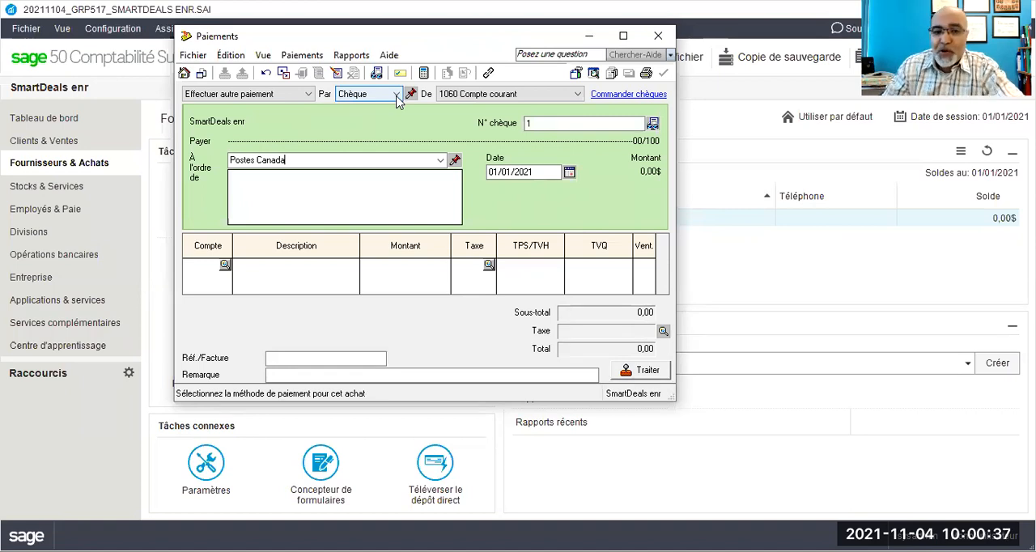
left_click(396, 95)
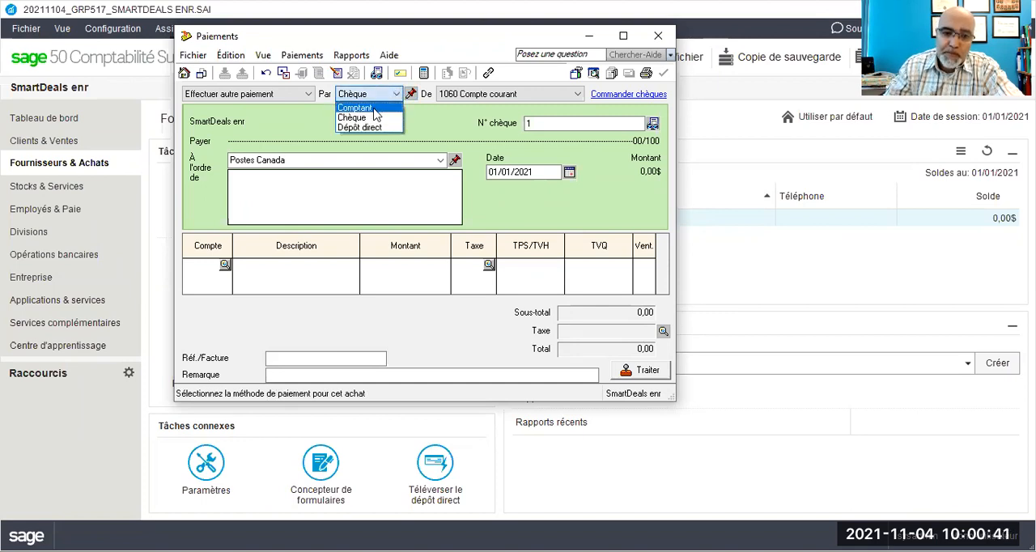
left_click(375, 110)
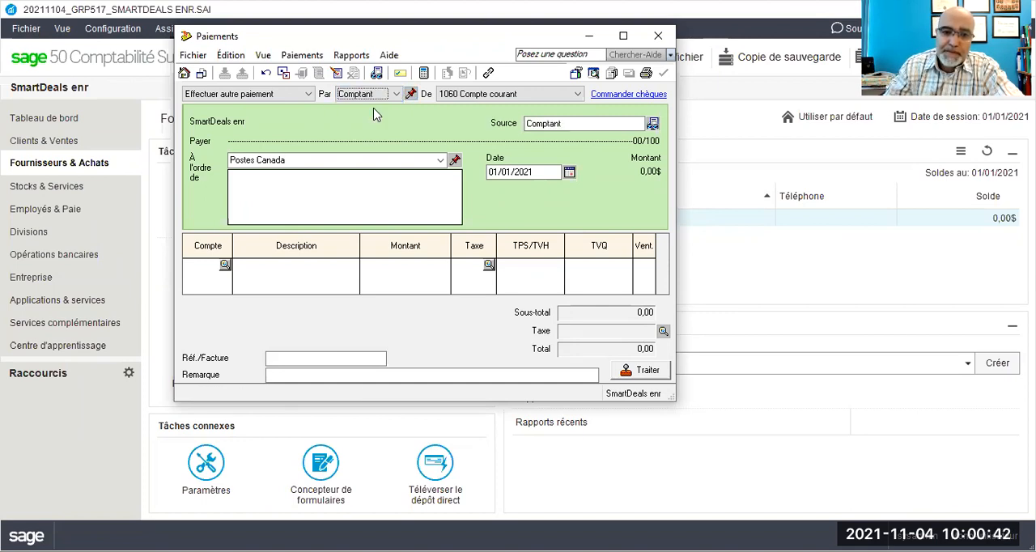
left_click(451, 96)
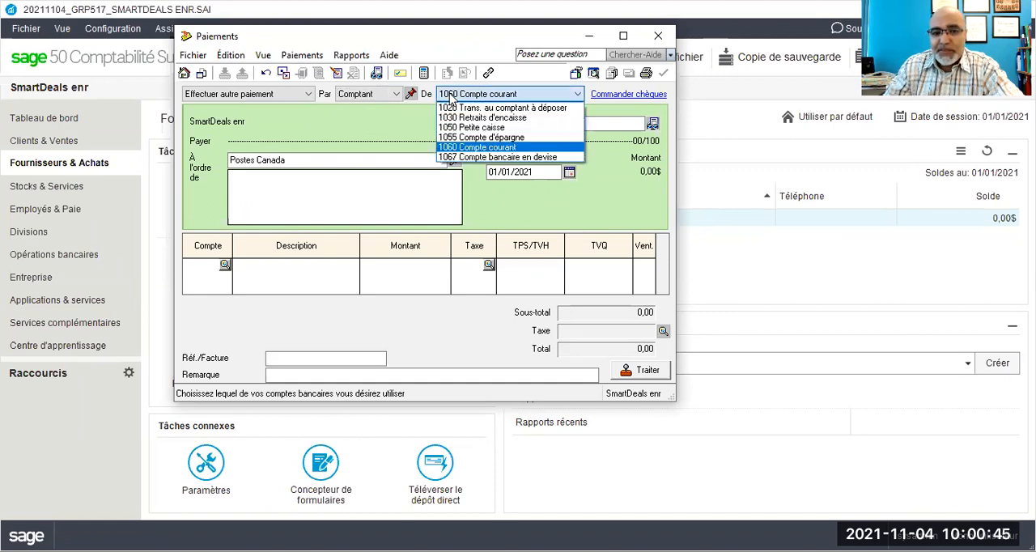
left_click(463, 128)
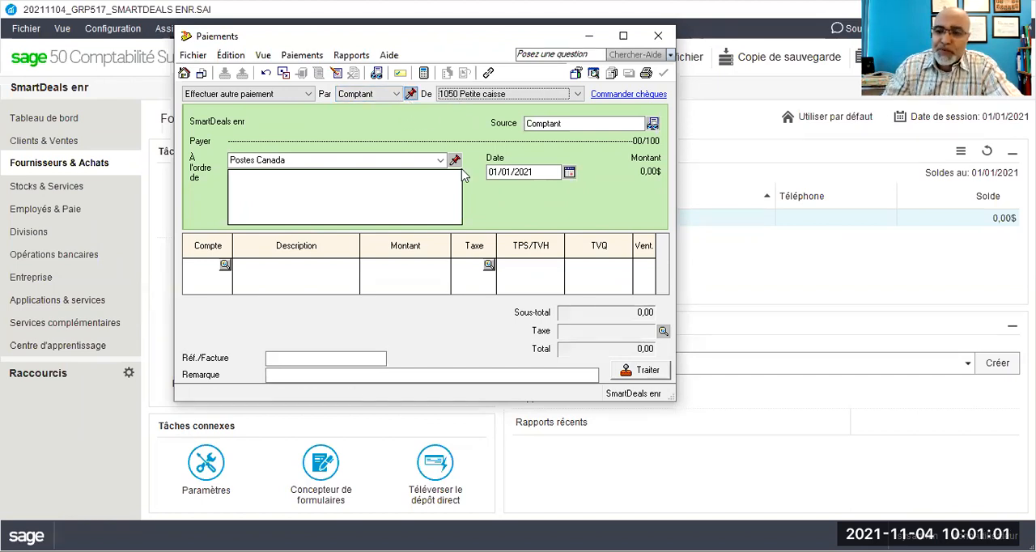
left_click(410, 95)
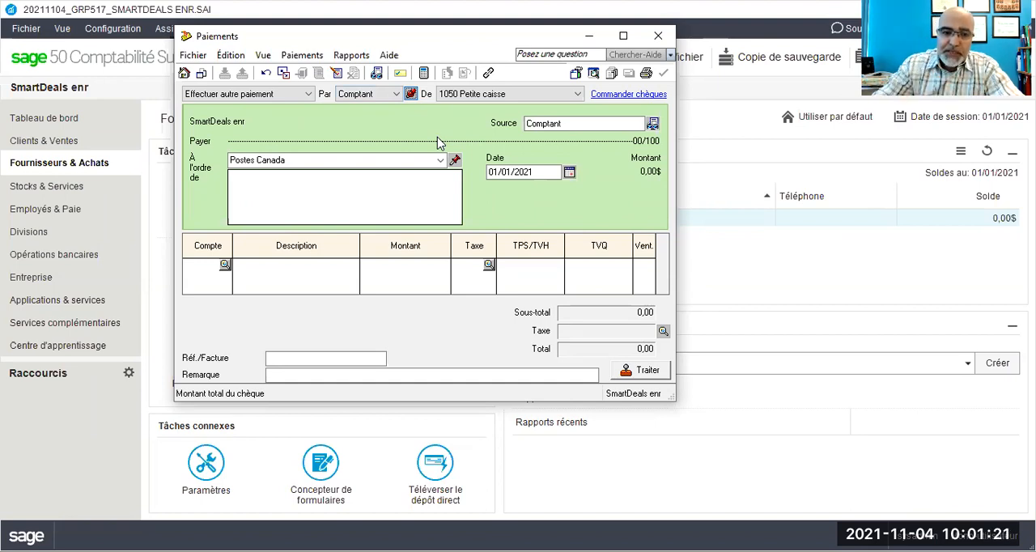
Step: Assign account 5640 Courrier & frais postaux to the first line of the payment
left_click(212, 262)
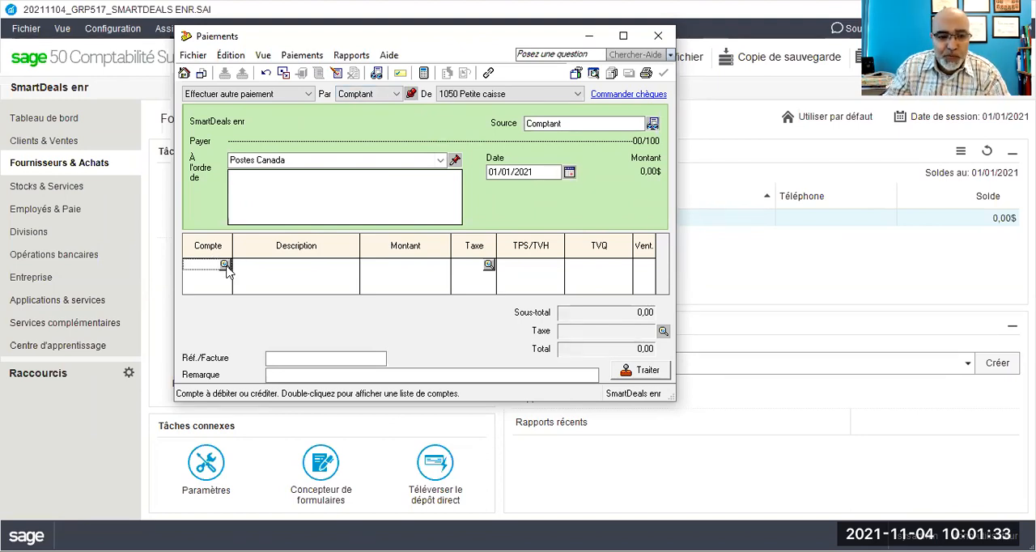
left_click(226, 266)
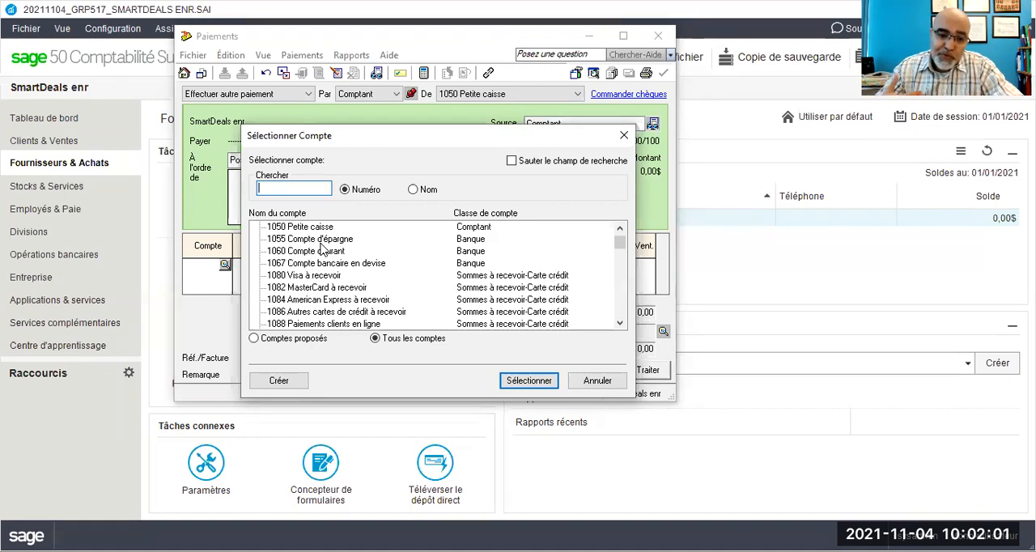
scroll(321, 246, "down", 1)
scroll(321, 246, "down", 20)
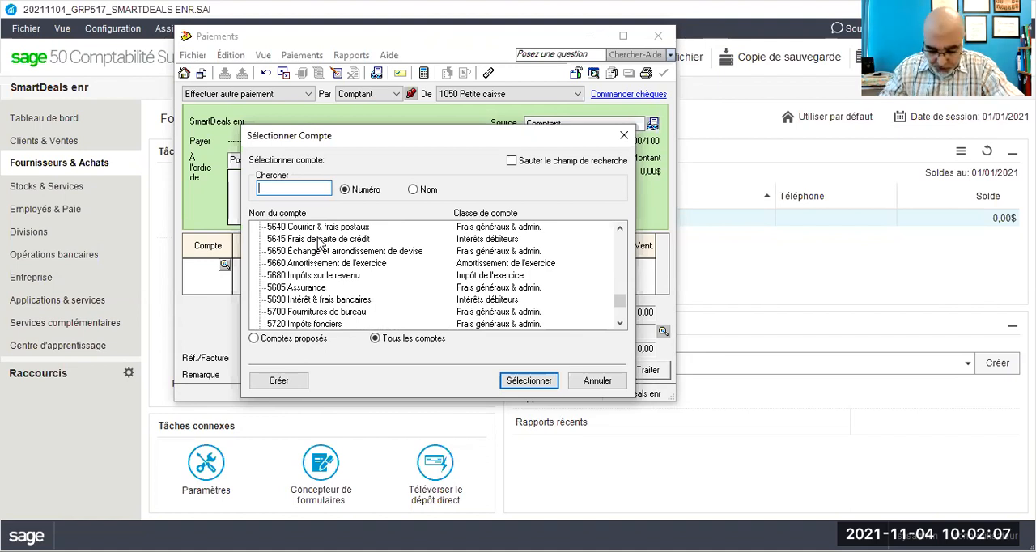
scroll(297, 262, "up", 4)
scroll(295, 263, "down", 2)
scroll(295, 263, "down", 1)
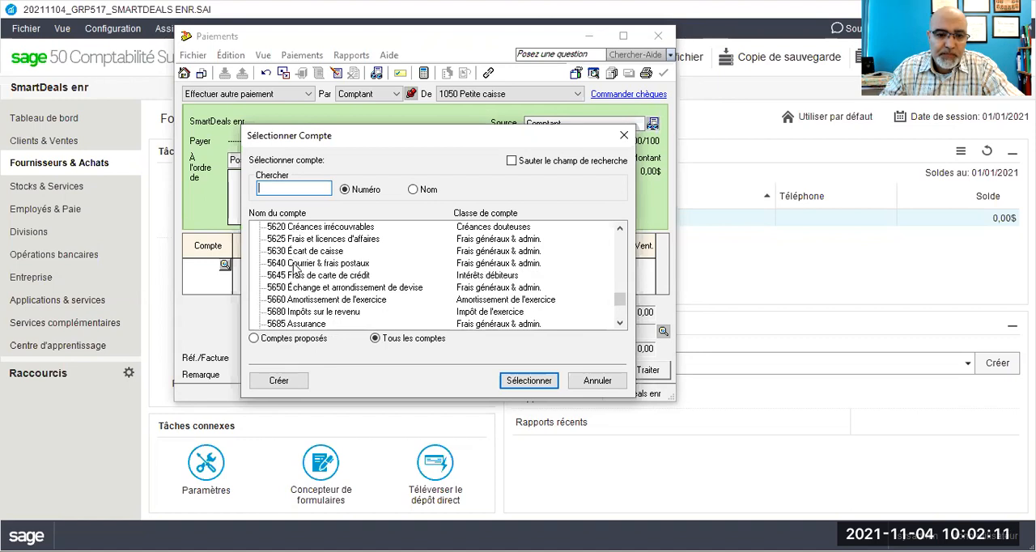
left_click(296, 264)
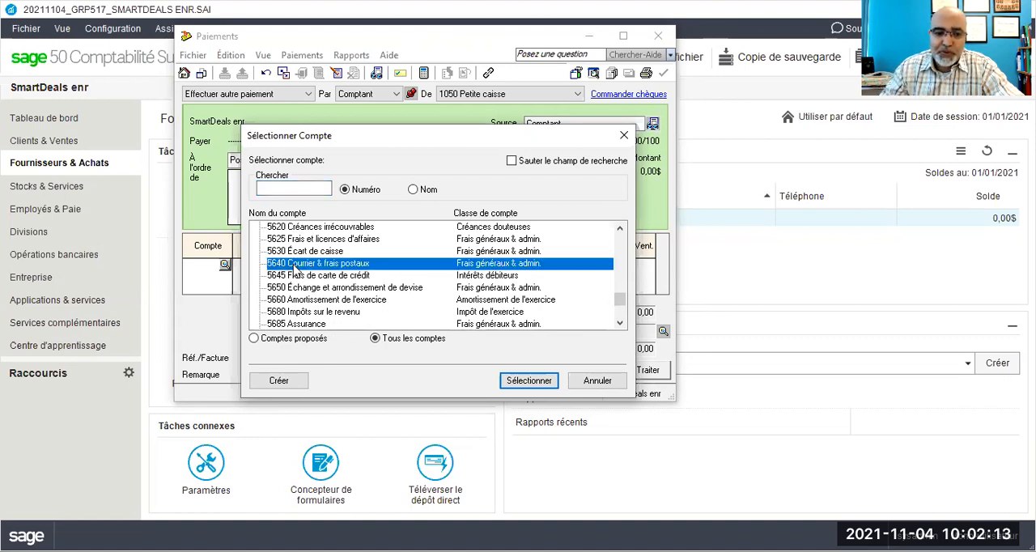
double_click(294, 268)
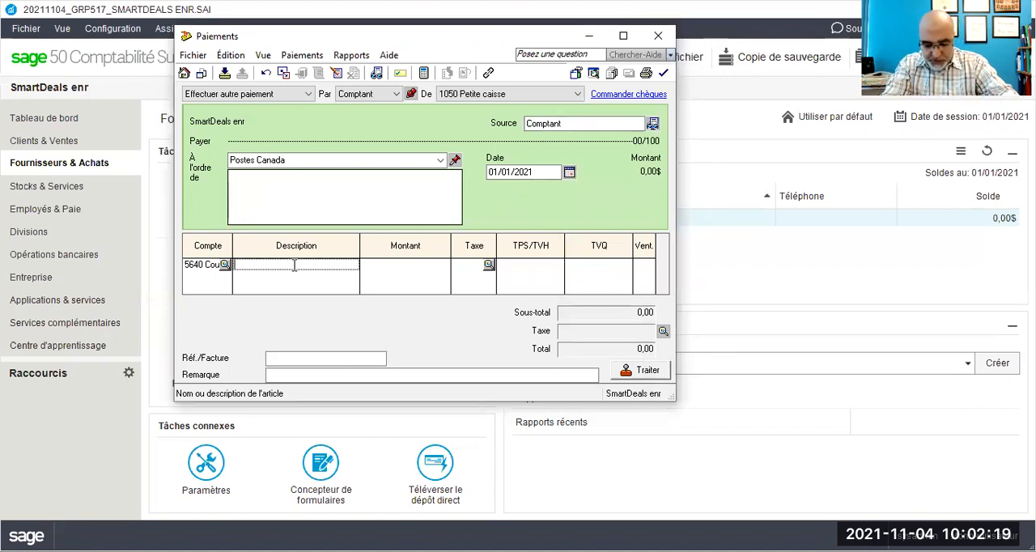
Step: Describe the 5640 line as "Envoi par la poste d'une lettre recommandée à l'ARC"
type("Envoi")
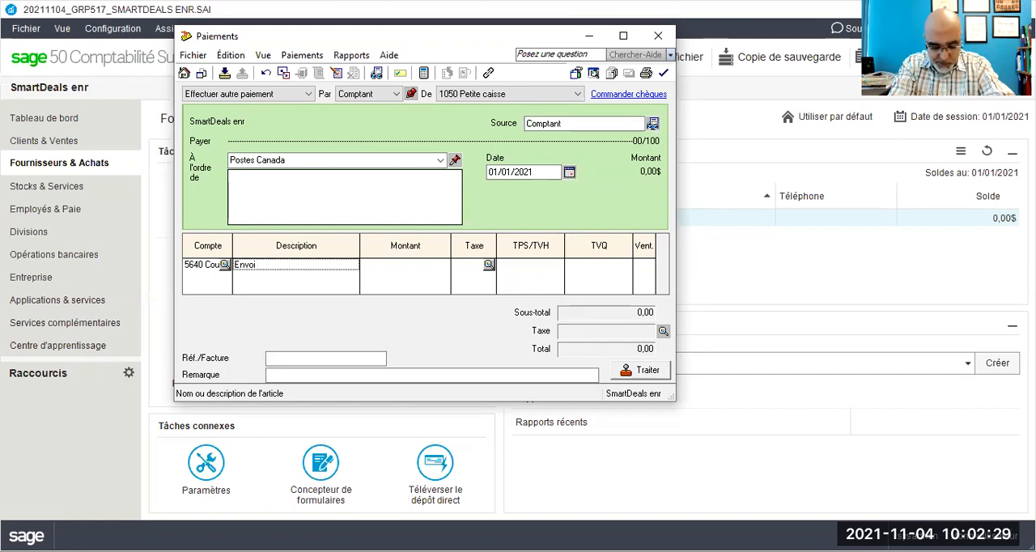
type("par ")
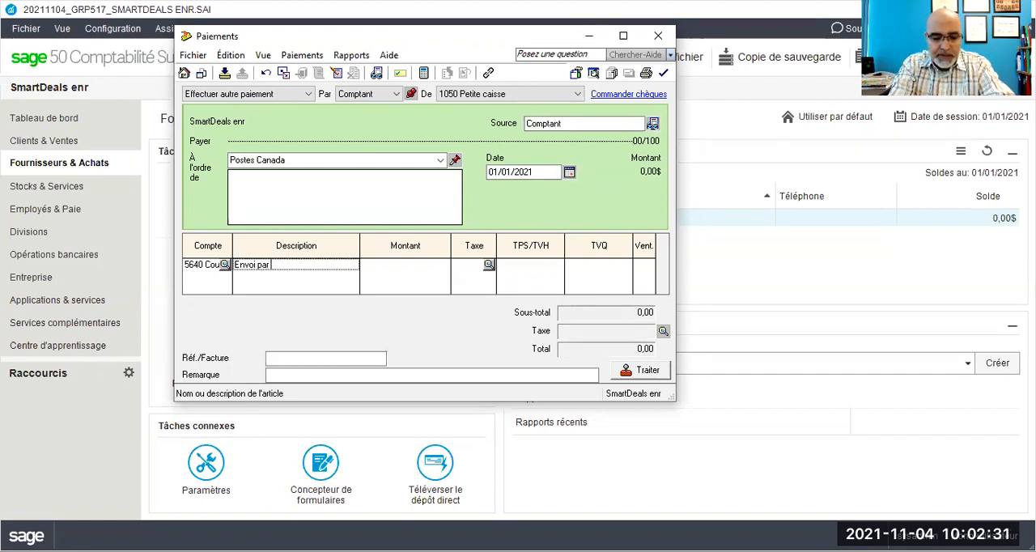
type("la poste d'une lett")
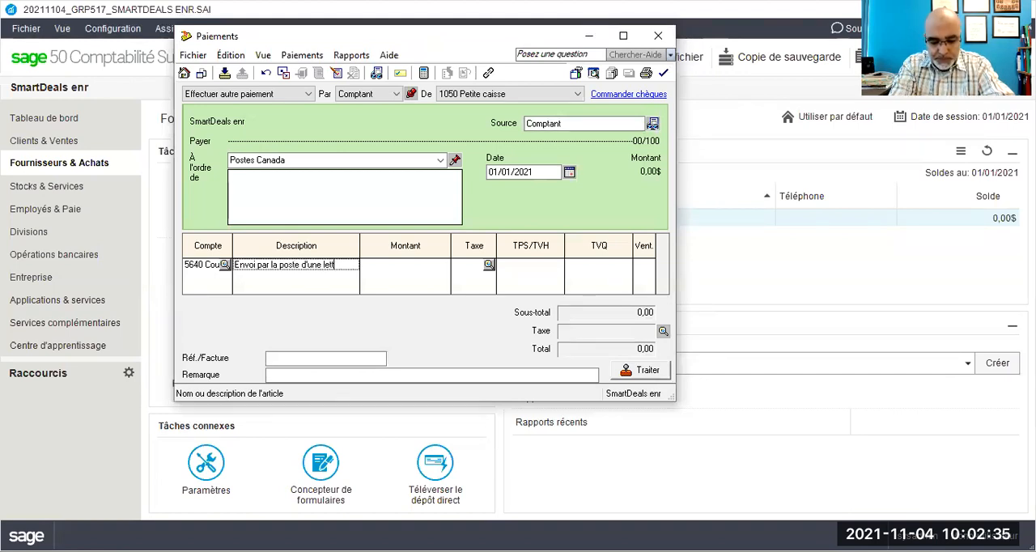
type("re recommand")
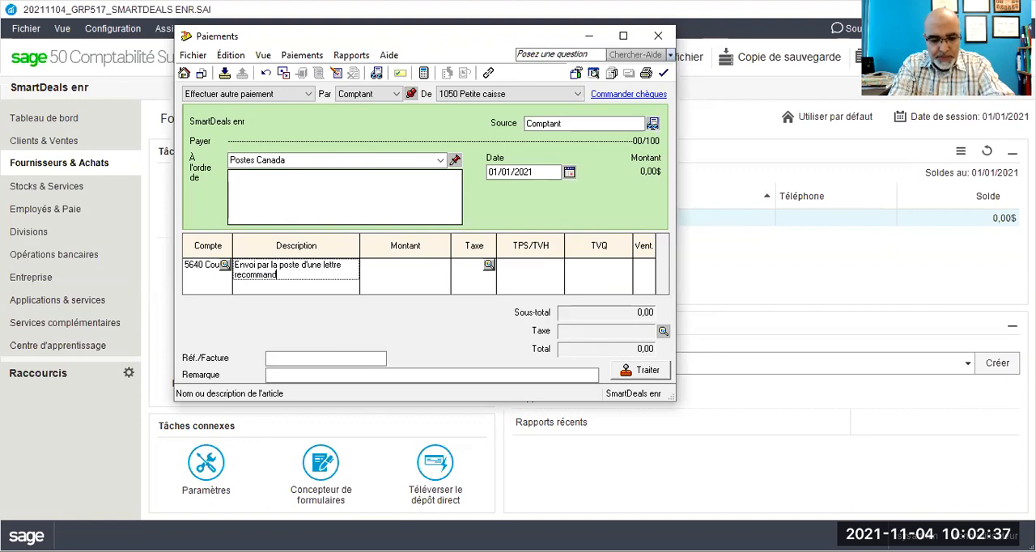
type("ée à")
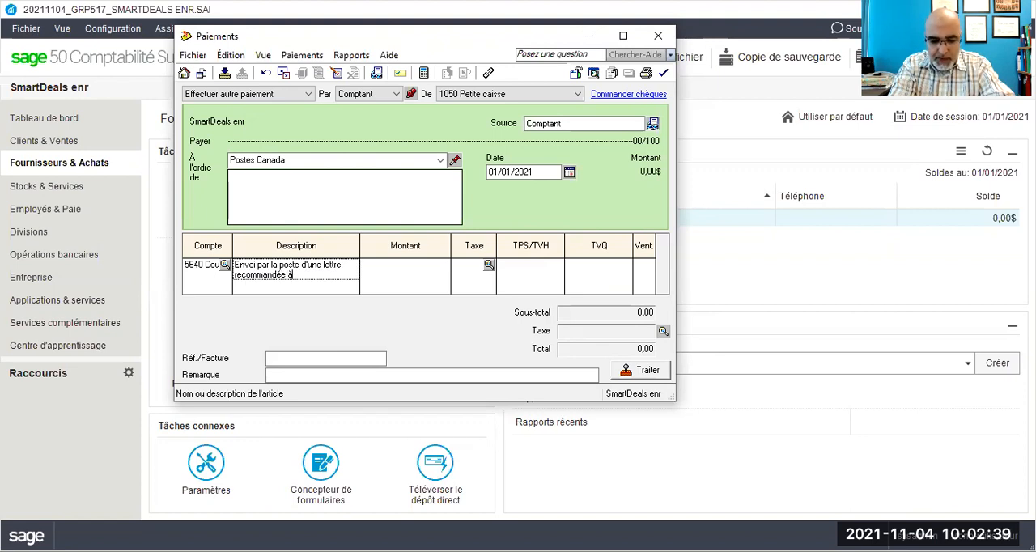
type(" l'A")
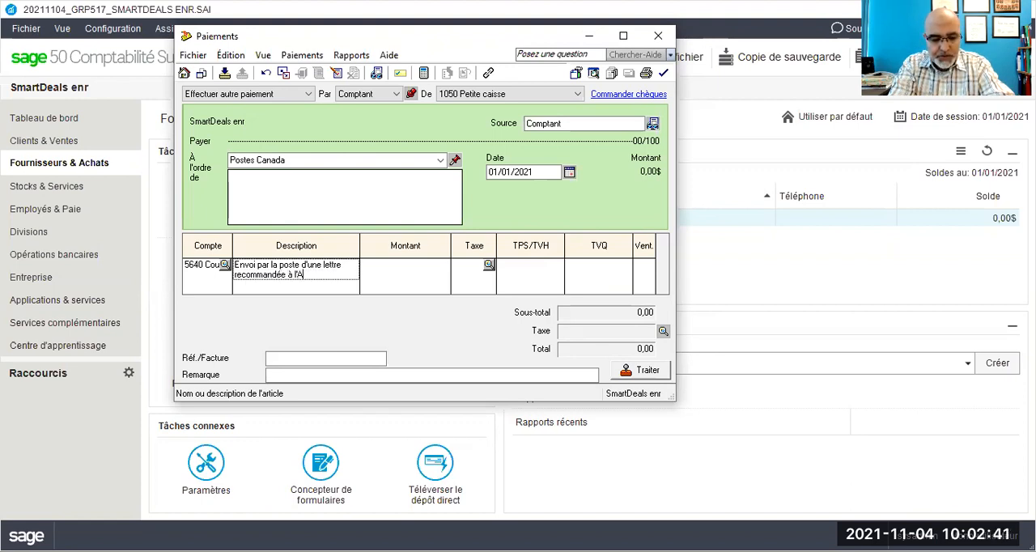
type("RC")
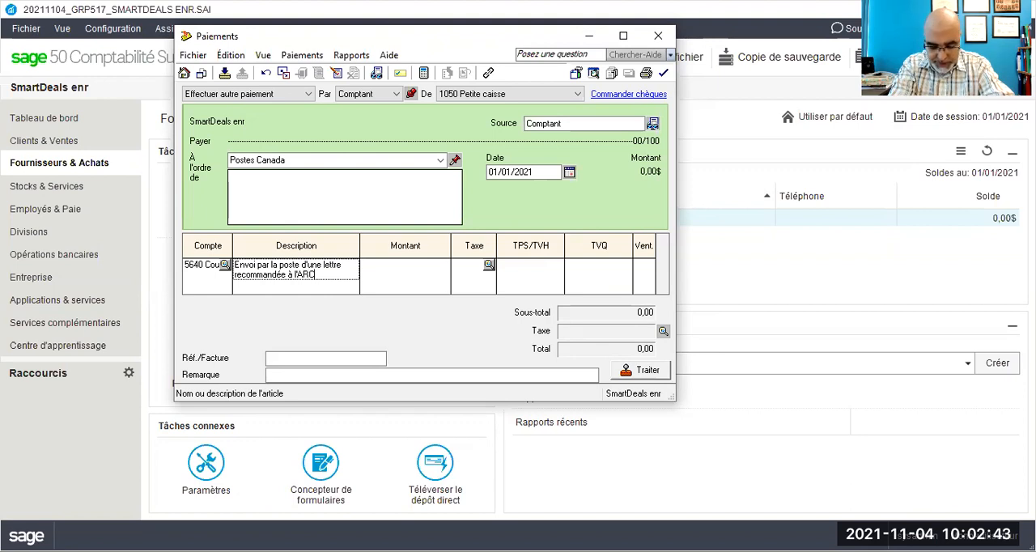
key("Tab")
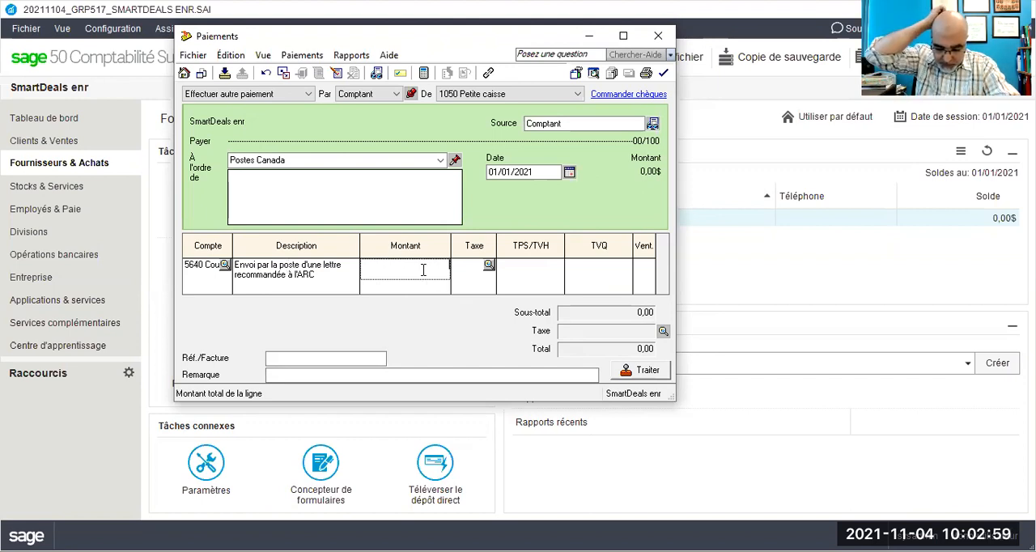
Step: Set the postage line's amount to 47 and apply tax code GQ (TPS 5%, TVQ 9.975%)
type("47")
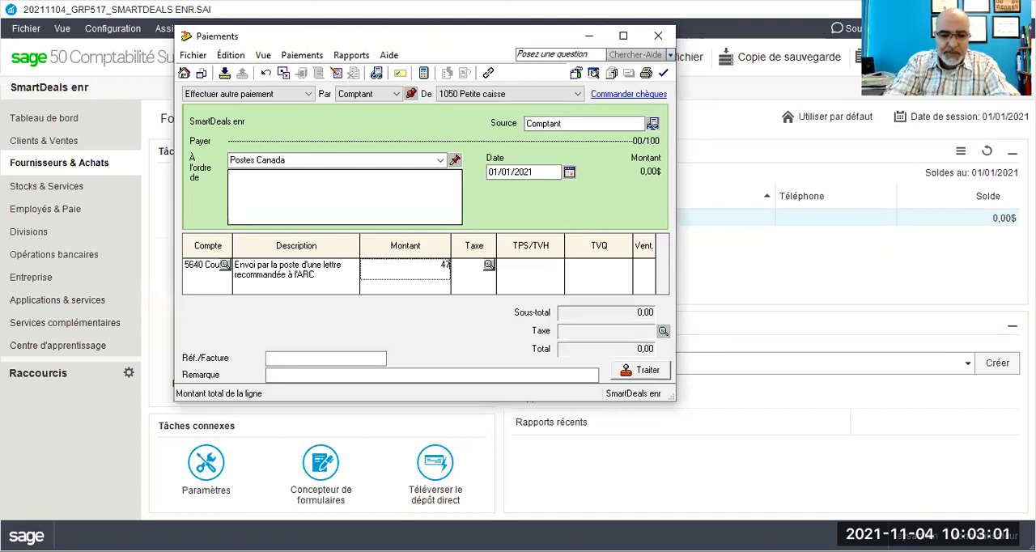
key("Tab")
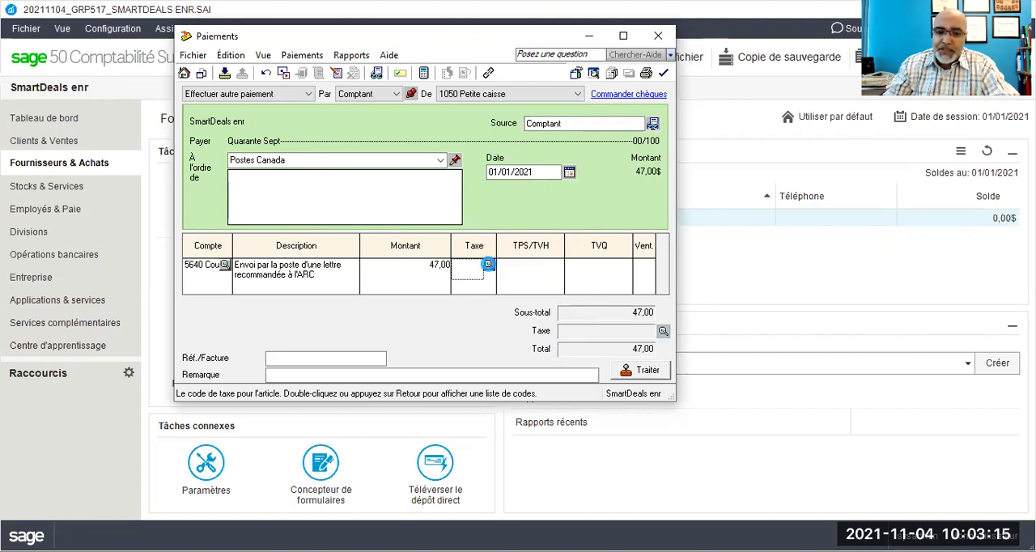
left_click(487, 265)
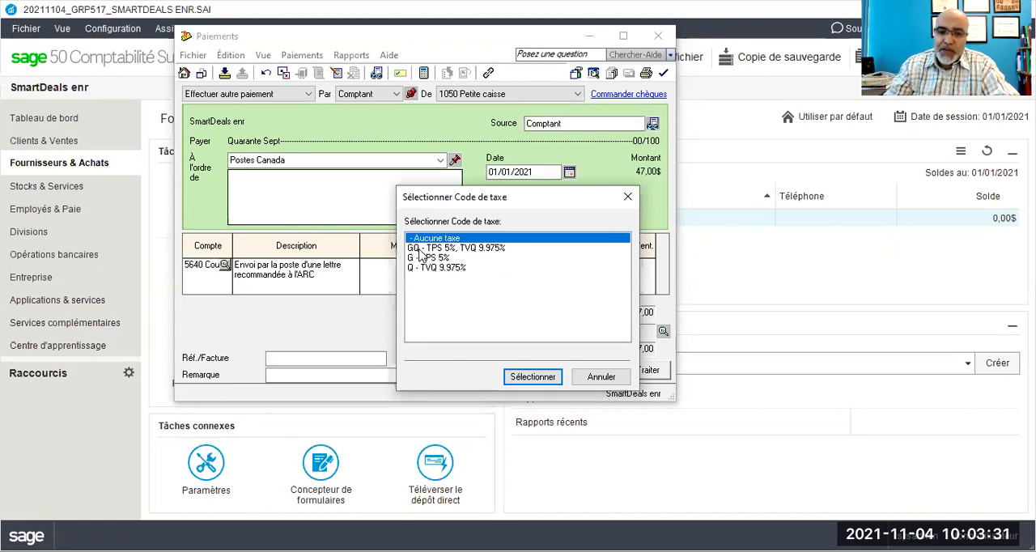
left_click(599, 377)
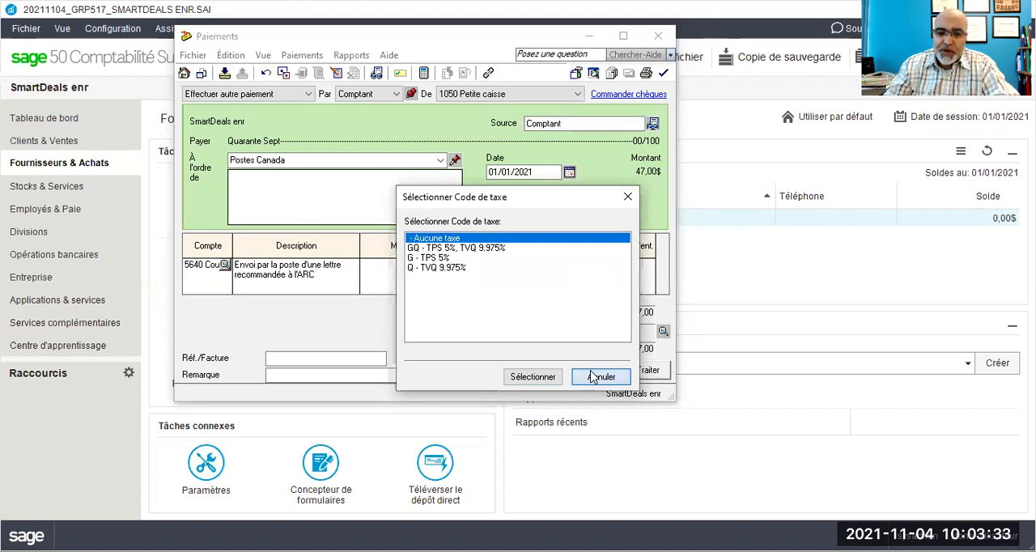
type("g")
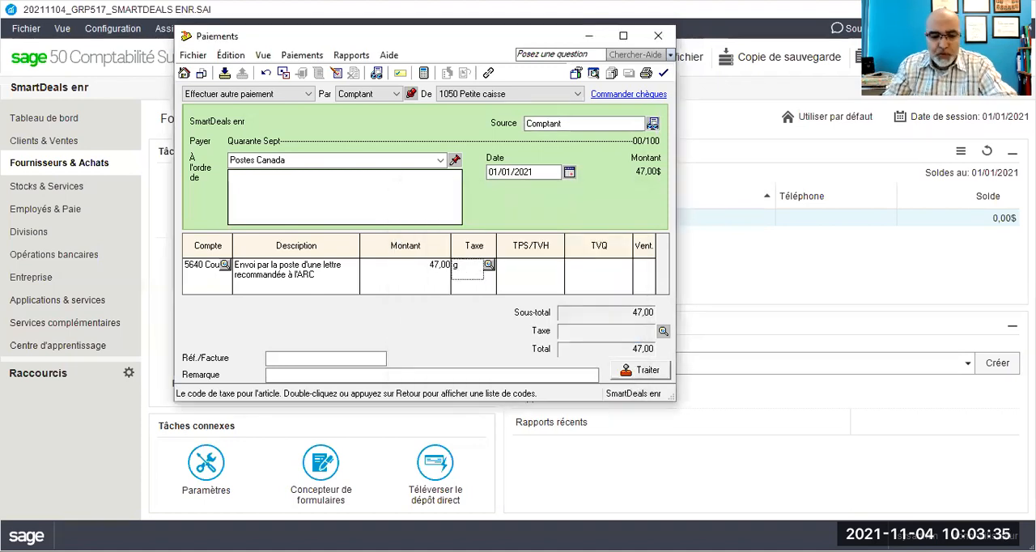
type("q")
key("Tab")
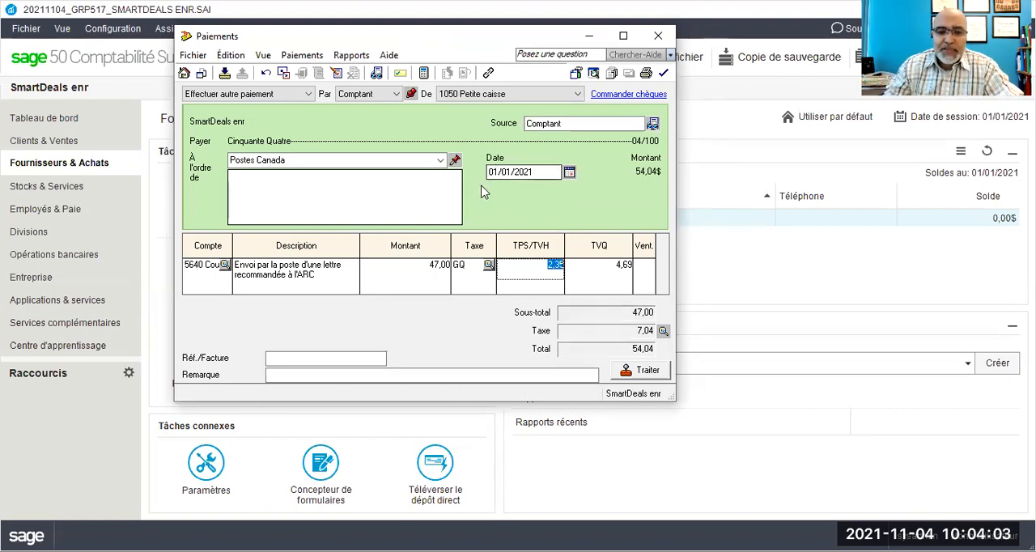
Step: Enter PJ#30 as the payment's invoice reference and date the payment 04/01/2021
left_click(285, 358)
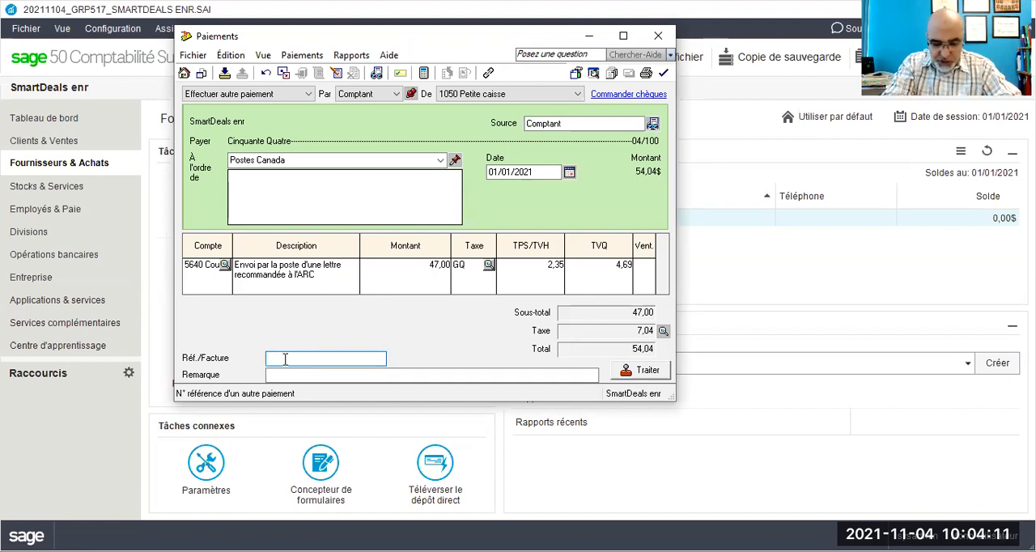
type("PJ")
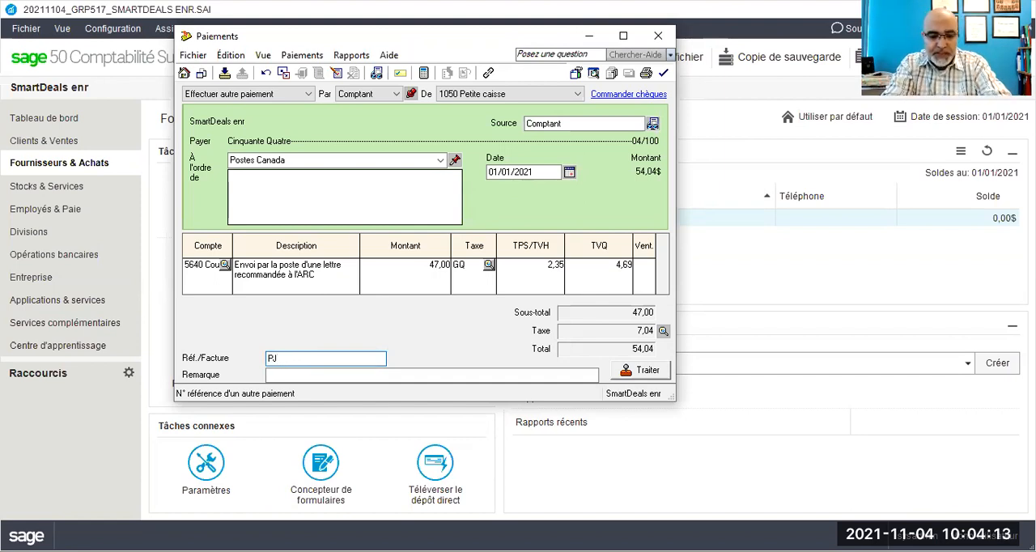
type("#30")
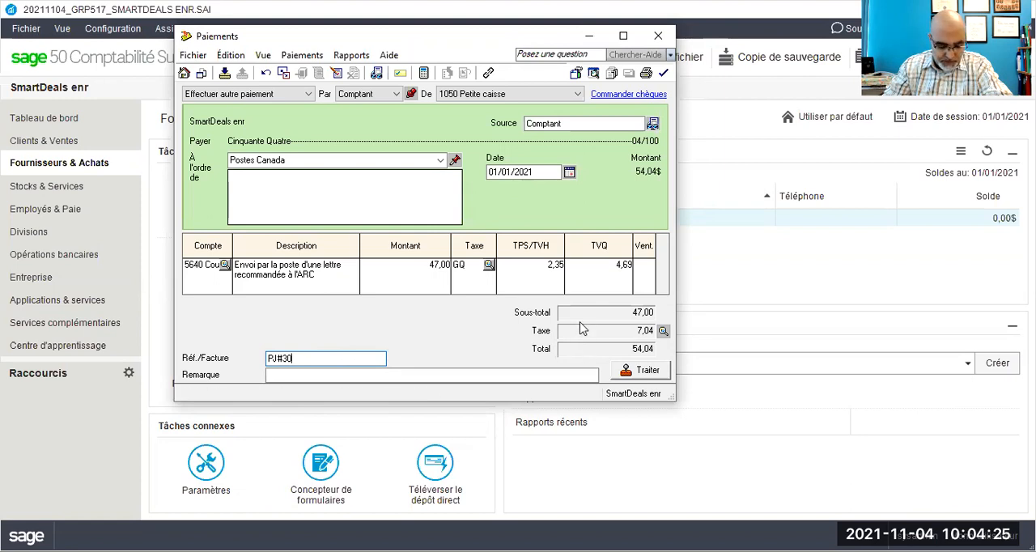
left_click(491, 172)
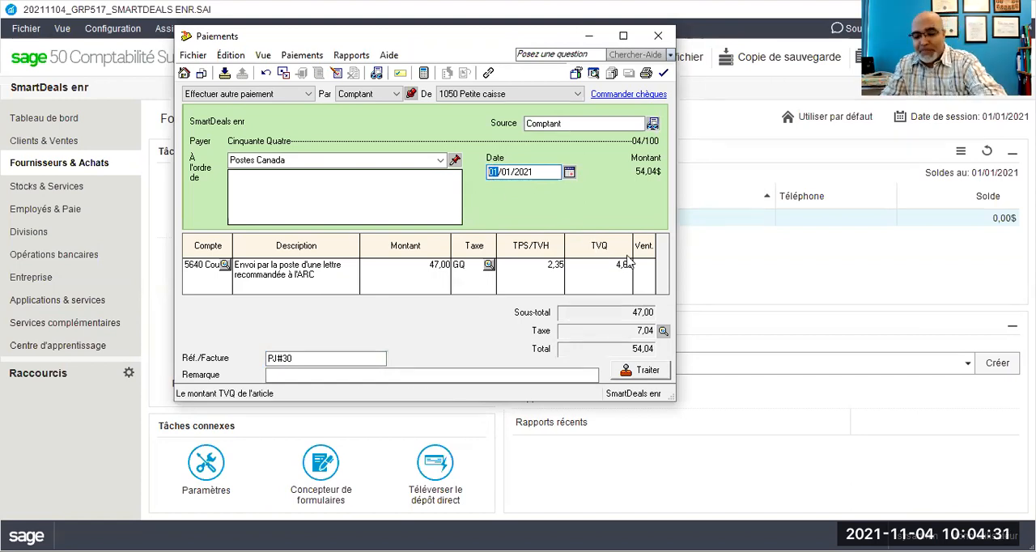
type("04")
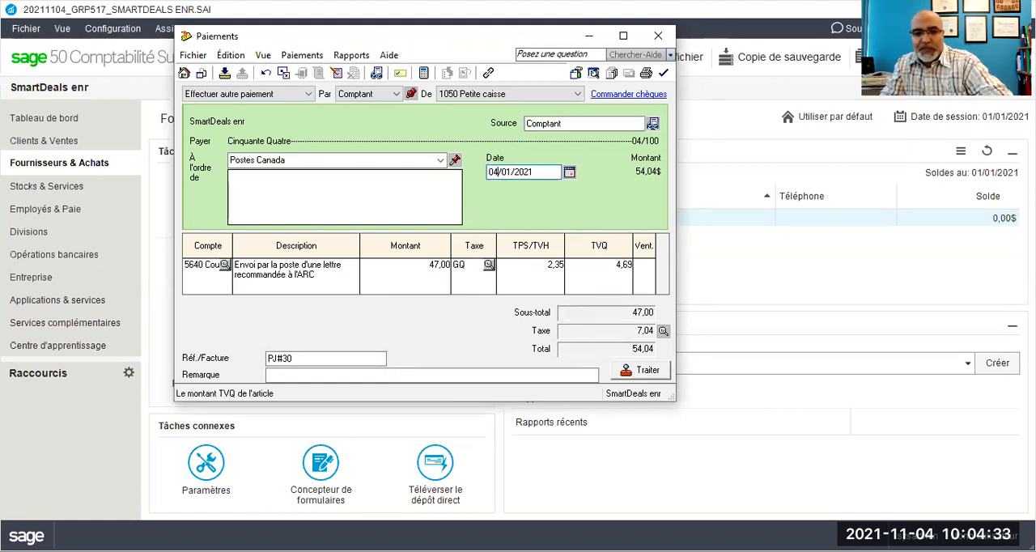
Step: Enter "abcdeee" as the remark on the Postes Canada payment
left_click(289, 375)
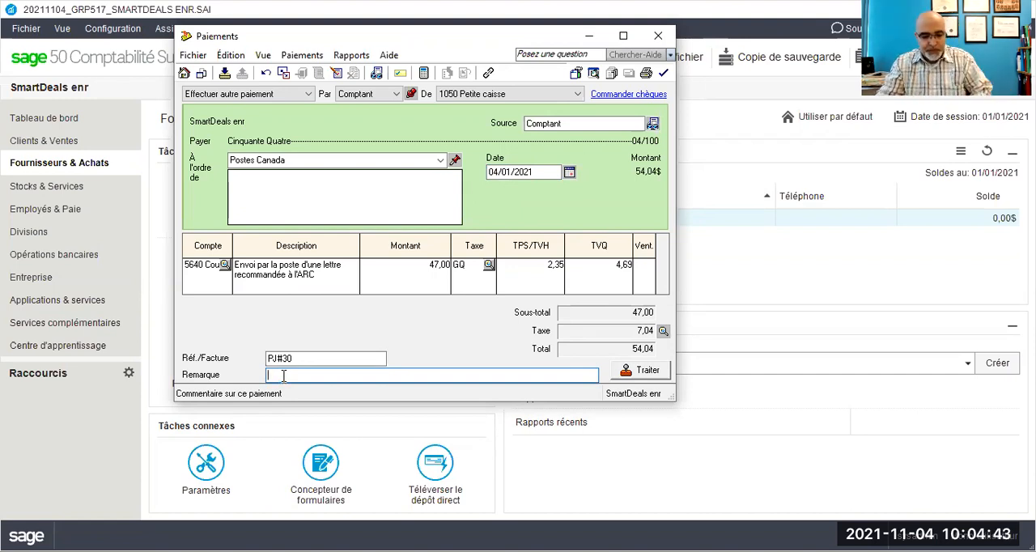
type("Fai")
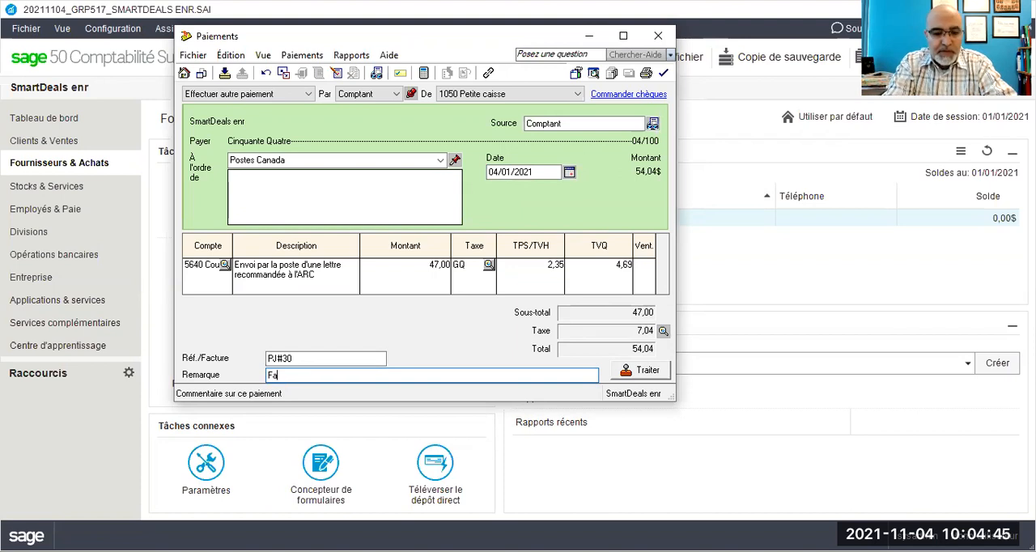
key("BackSpace")
key("BackSpace")
key("BackSpace")
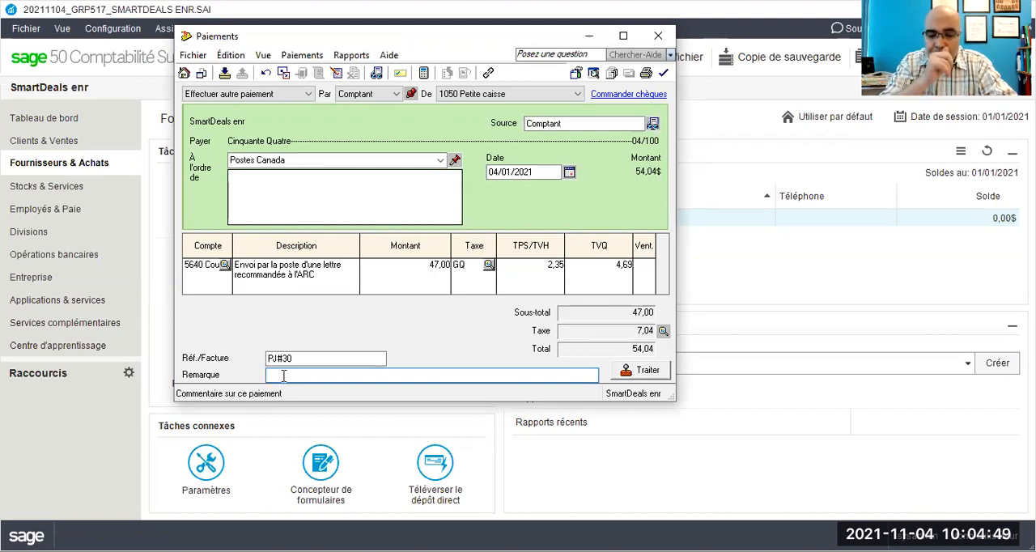
type("a")
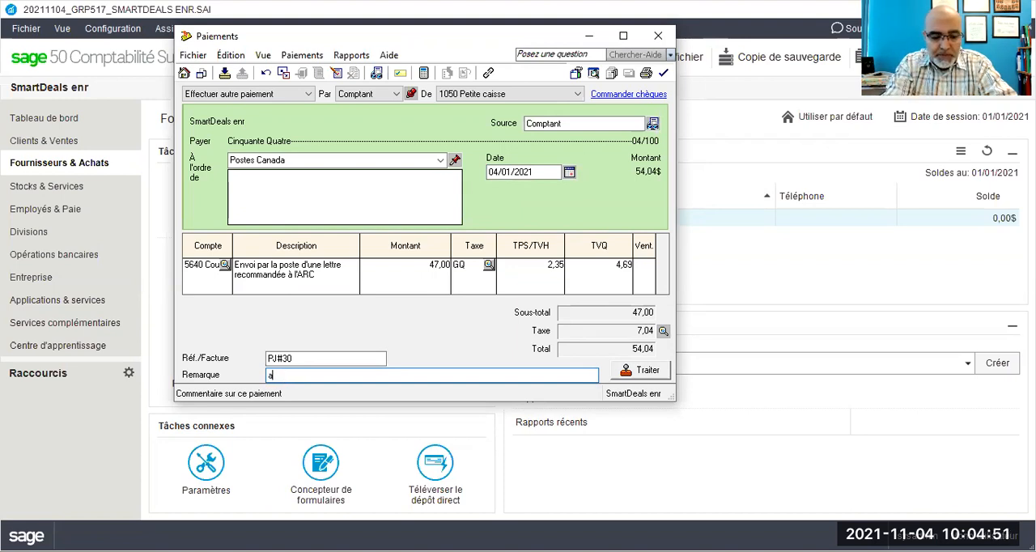
type("bcdeeeee")
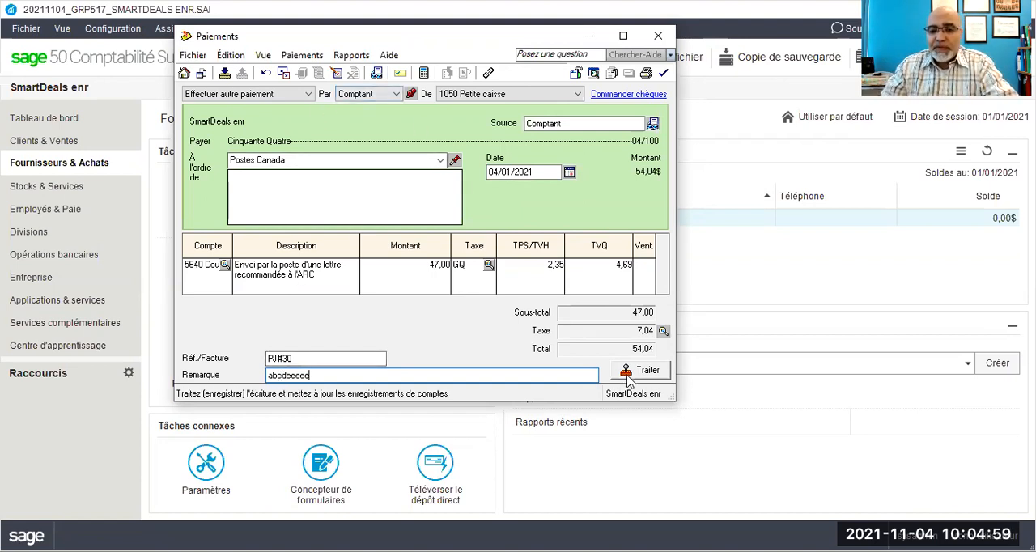
Step: Complete the remark as "abcdeeeee" and review the transaction details report for the Postes Canada payment
left_click(364, 57)
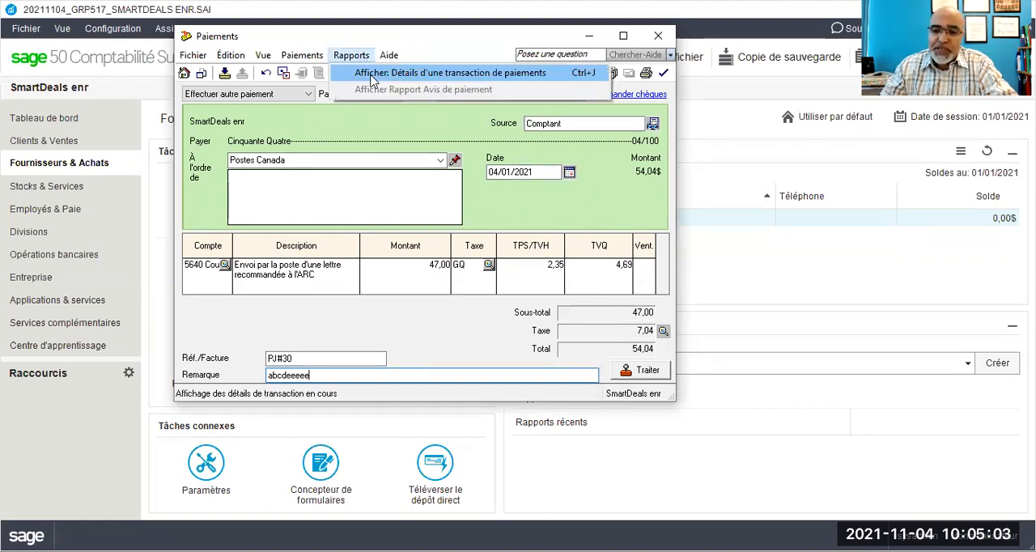
left_click(372, 75)
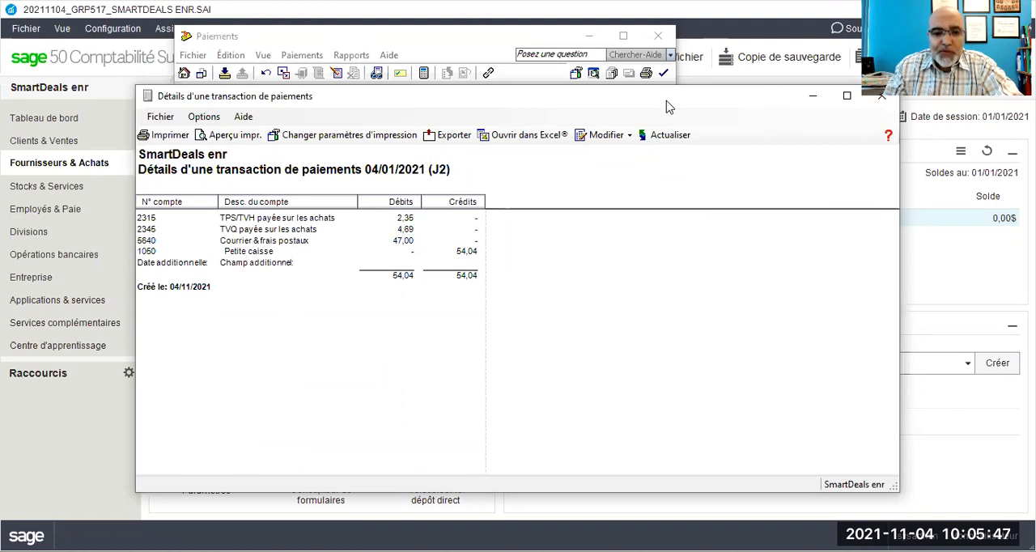
left_click_drag(669, 106, 594, 55)
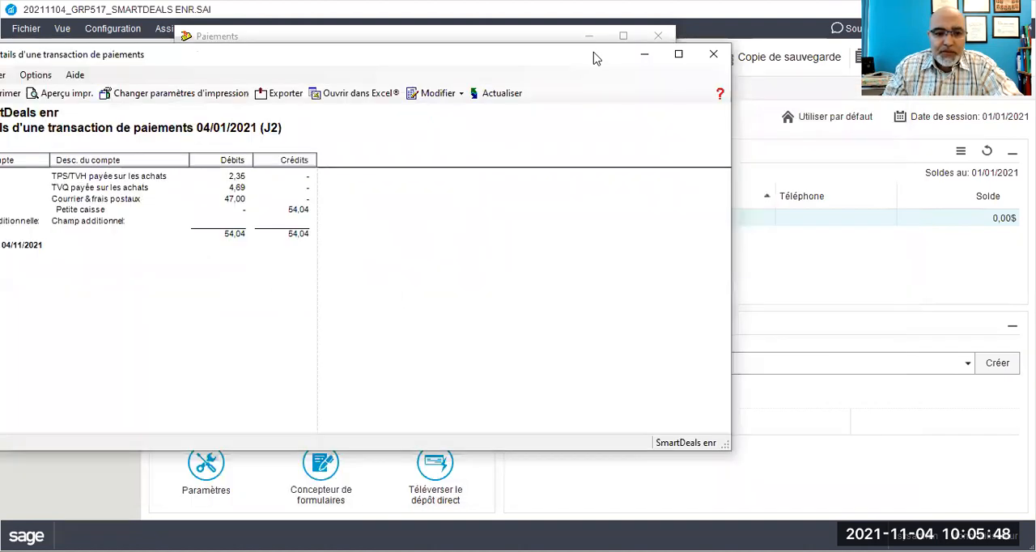
left_click(713, 55)
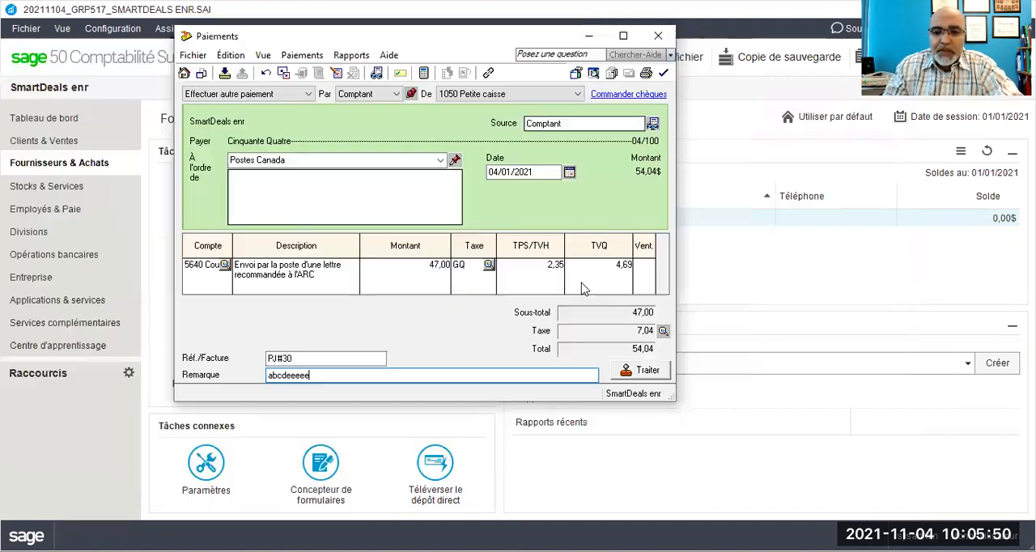
Step: Process the Postes Canada petty cash payment, accepting its date after the session date
left_click(647, 374)
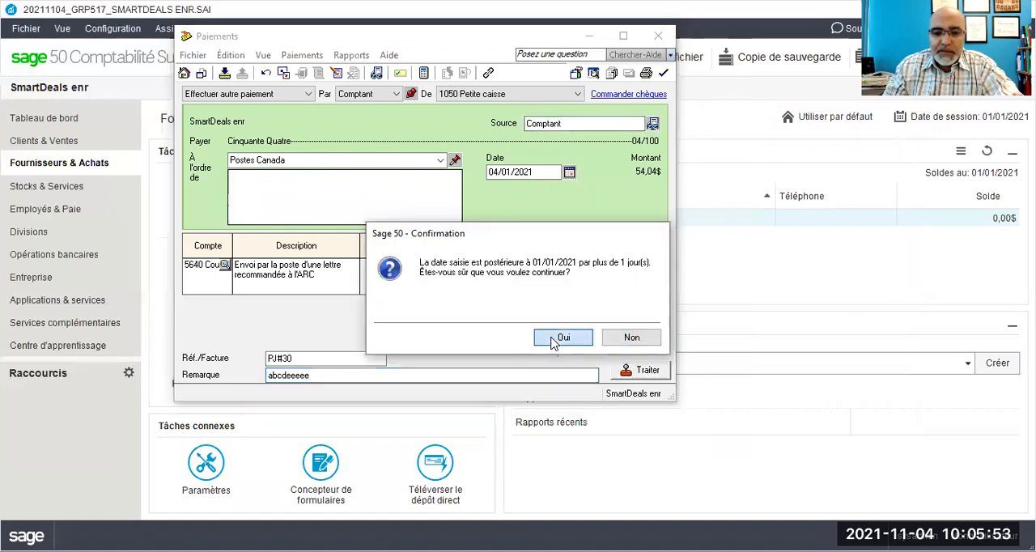
left_click(554, 337)
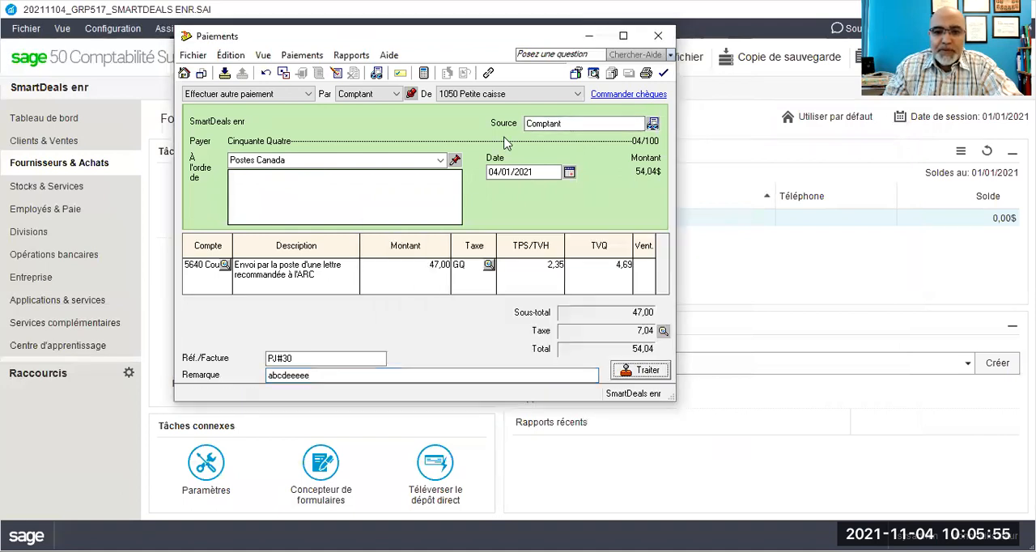
left_click(538, 263)
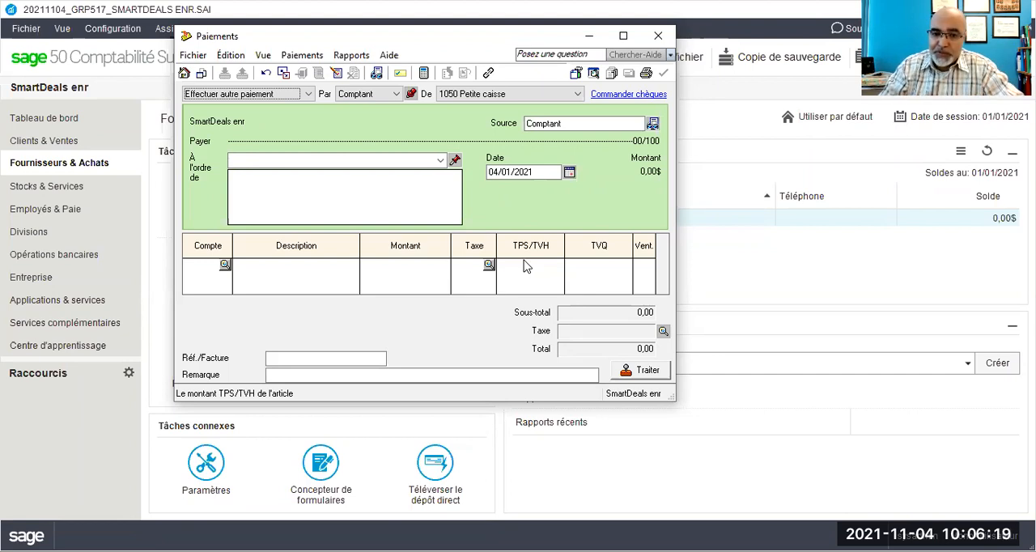
left_click(523, 267)
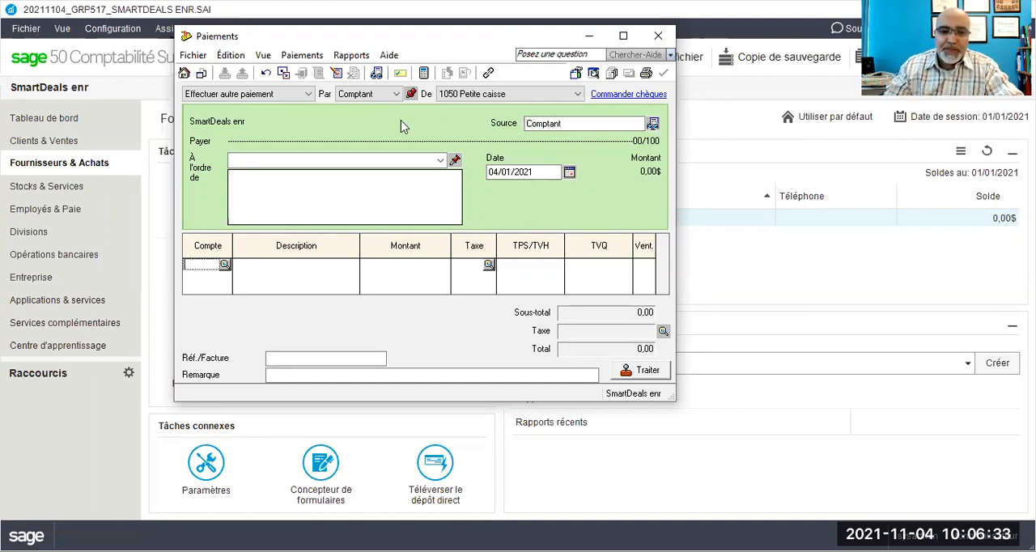
Step: Enter DHL as the payee of a new payment and open a full vendor record for it
left_click(387, 162)
type("DH")
key("Tab")
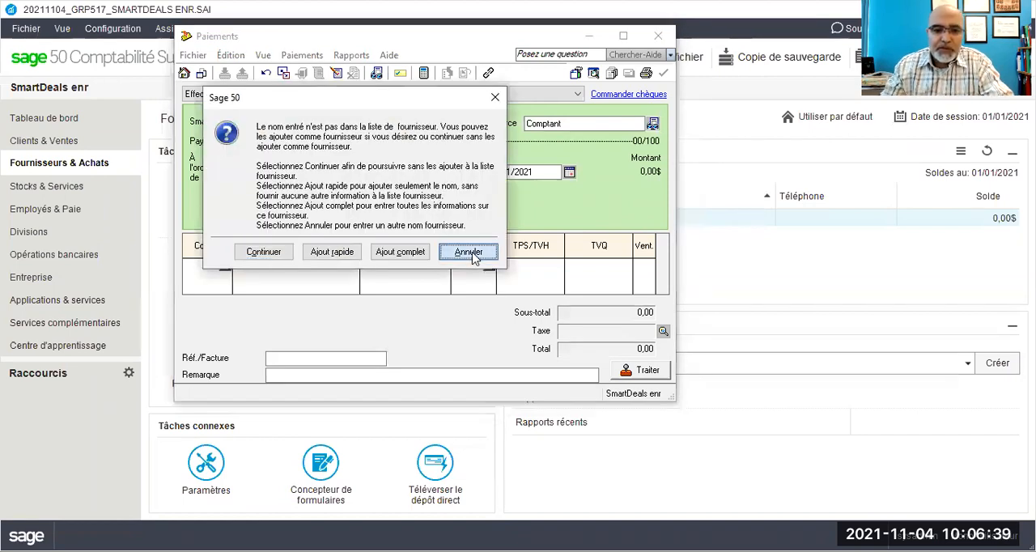
left_click(471, 252)
type("HL")
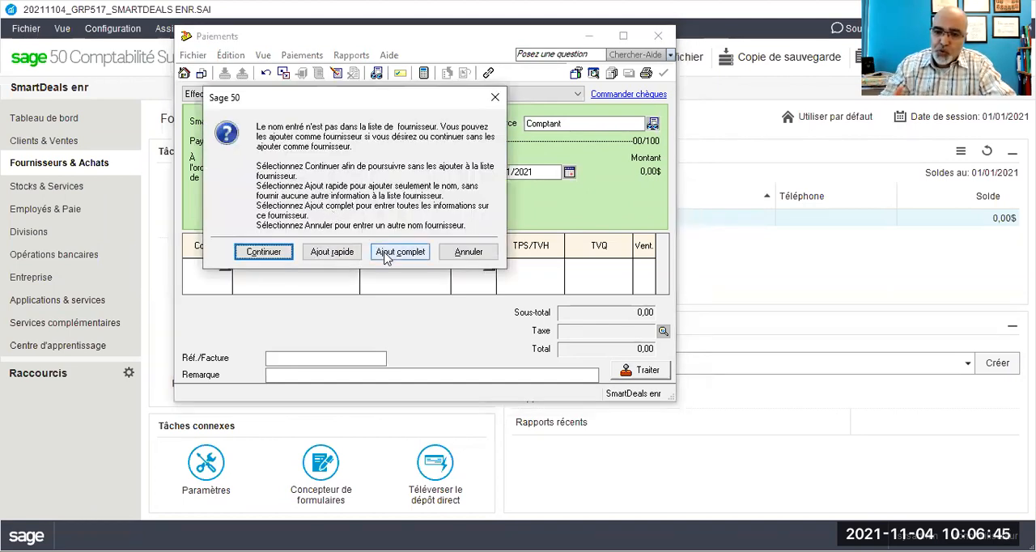
left_click(385, 256)
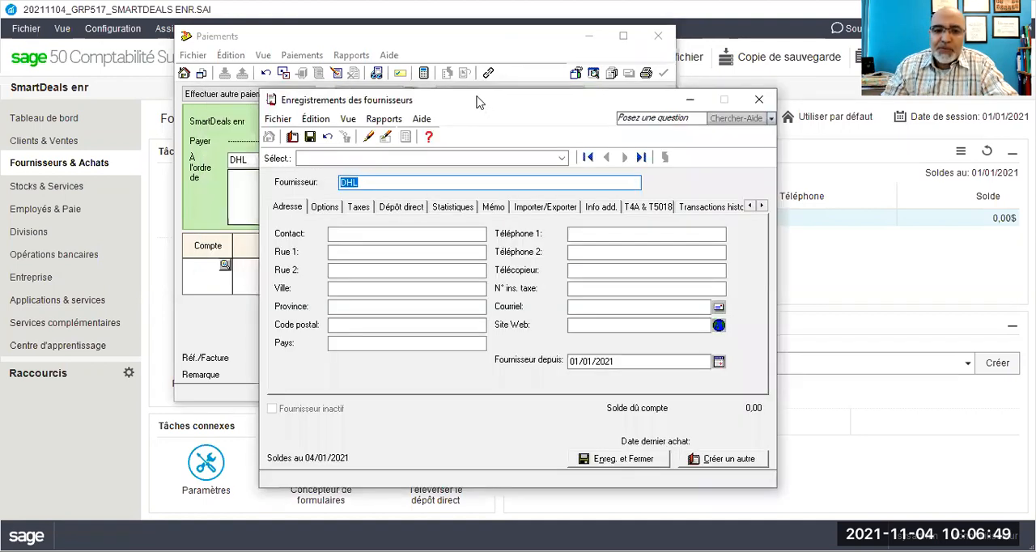
left_click_drag(477, 102, 340, 76)
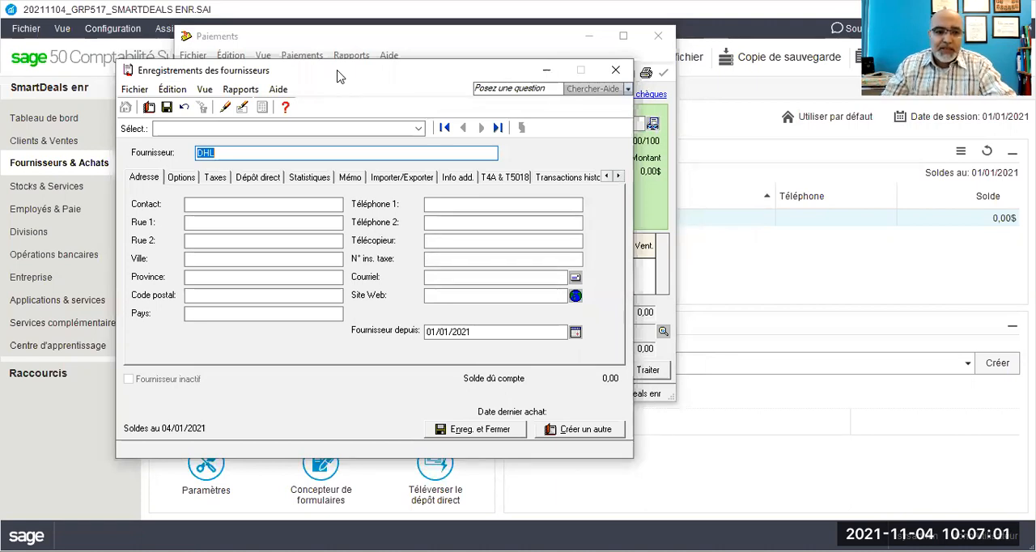
Step: Enter the contact person's title and full name in the DHL vendor record
left_click(238, 204)
type("Mr")
key("BackSpace")
type(".le ")
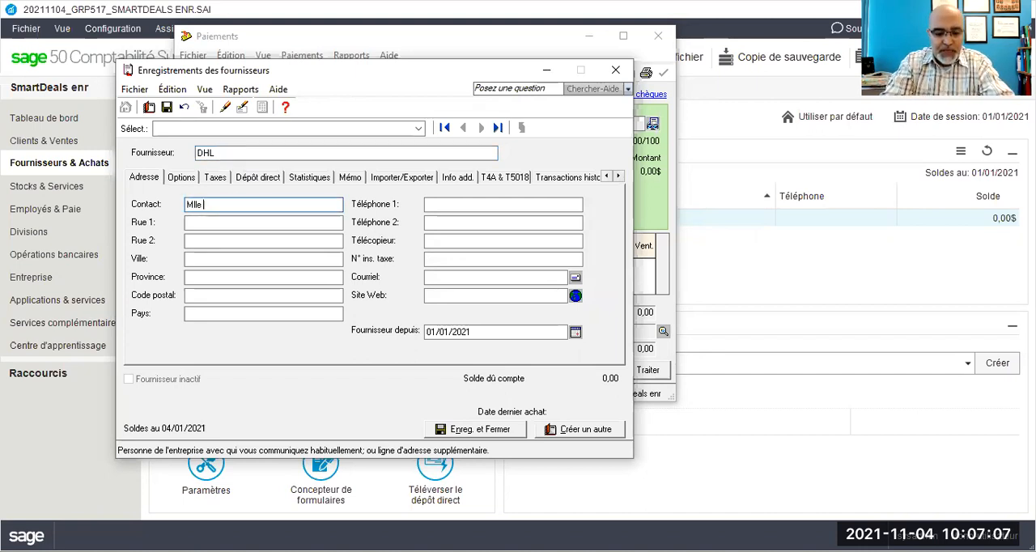
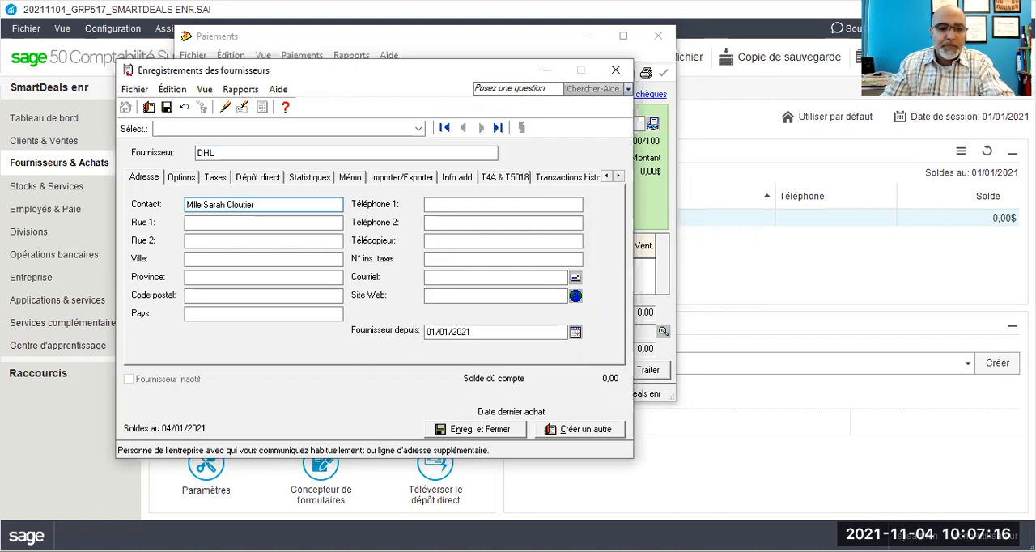
key("Tab")
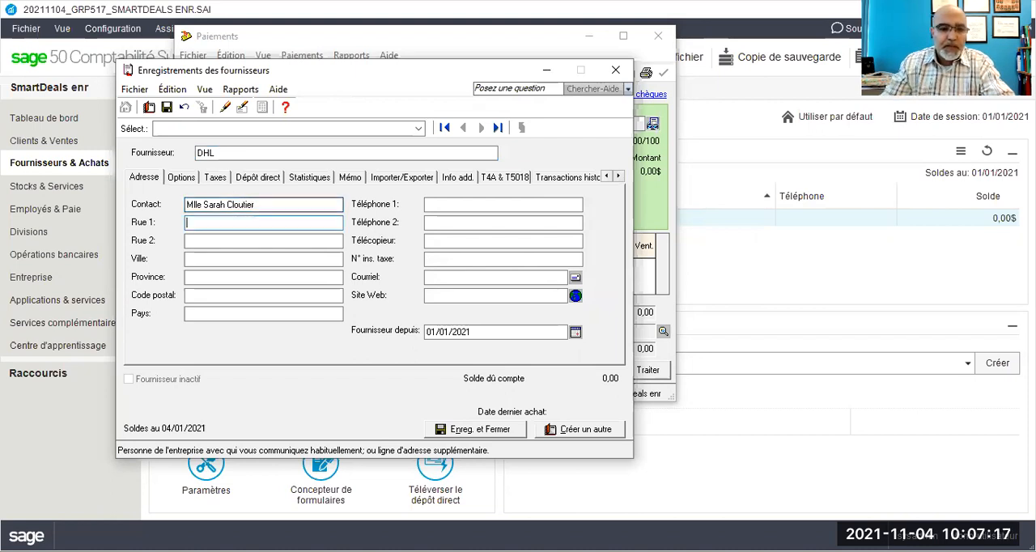
Step: Enter the street address on the first street line of the DHL record, leaving the second line blank
type("123")
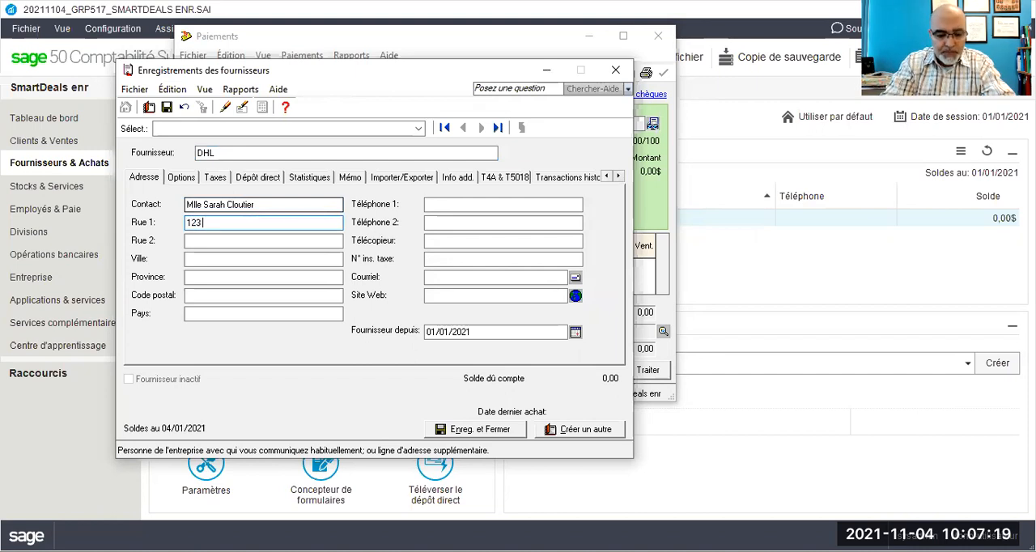
type(" Rue")
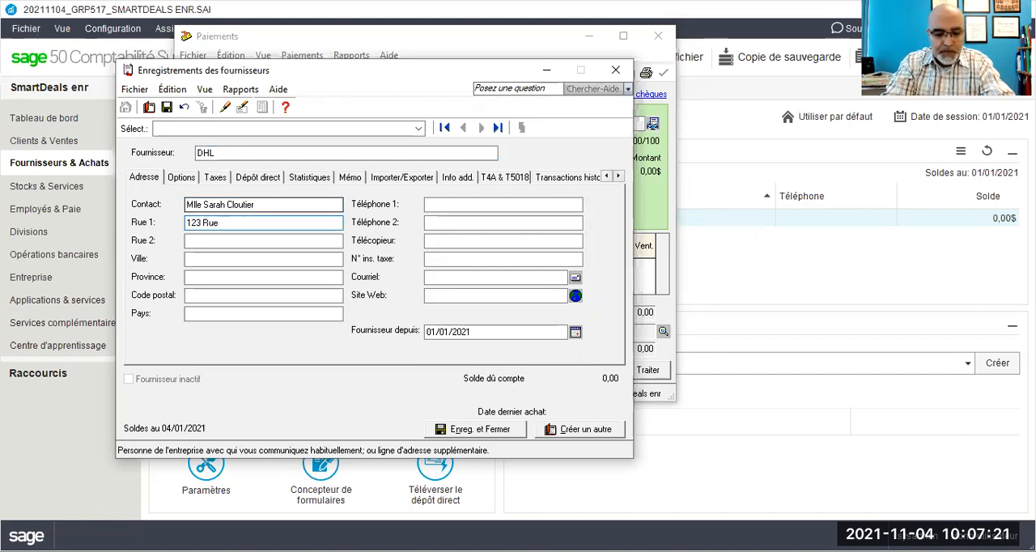
type(" la Joie")
key("Tab")
key("Tab")
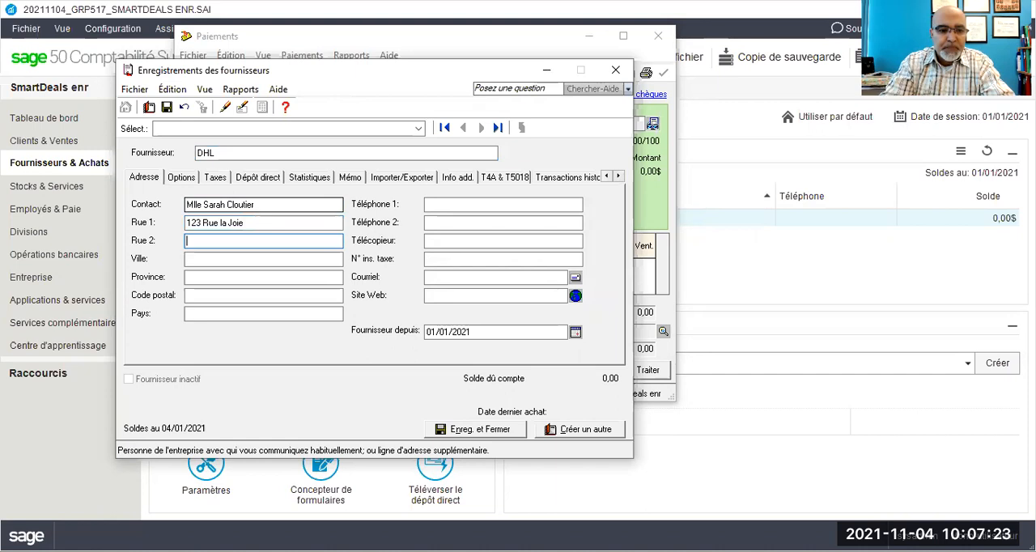
Step: Fill in the city, province, postal code and country of DHL's address
type("Montr")
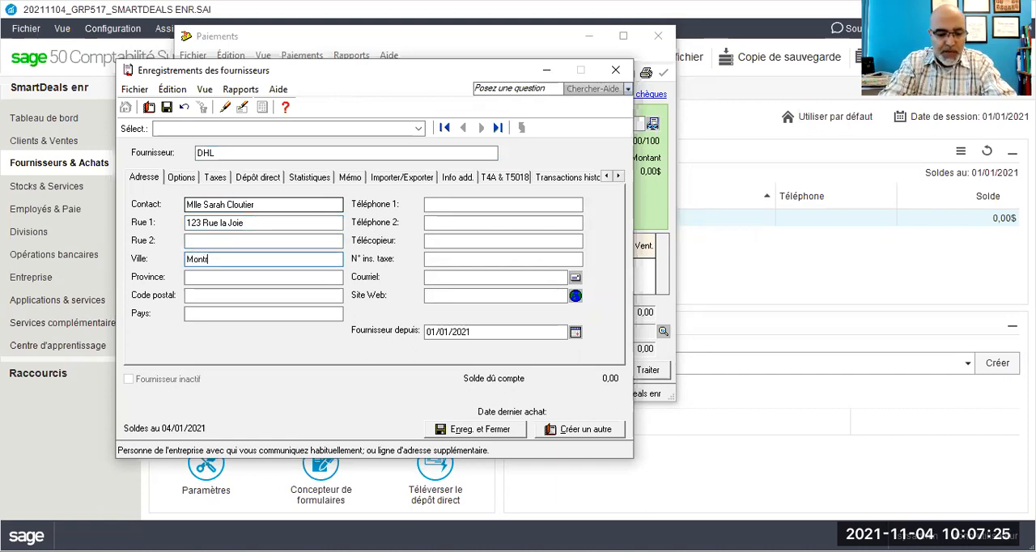
type("éal")
key("Tab")
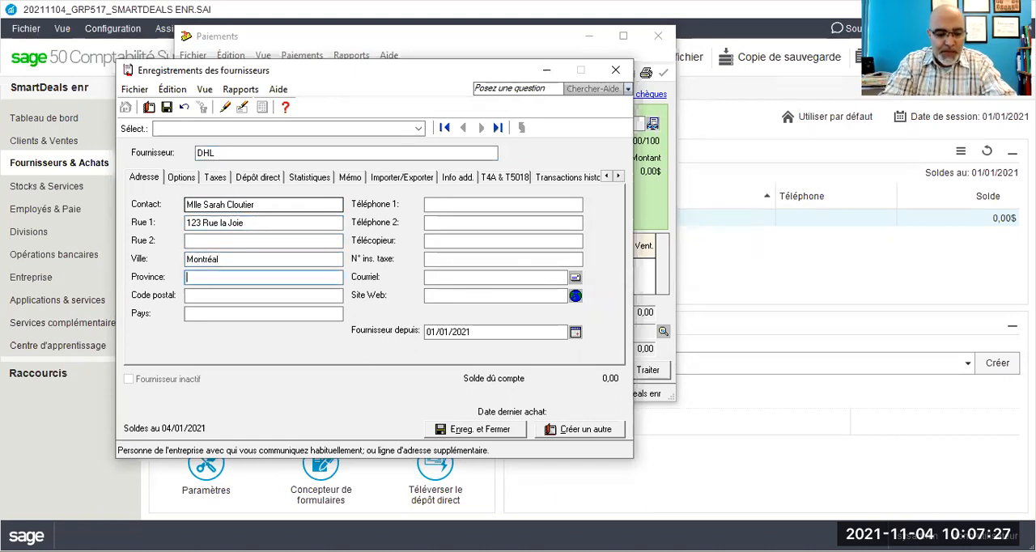
type("Québec")
key("Tab")
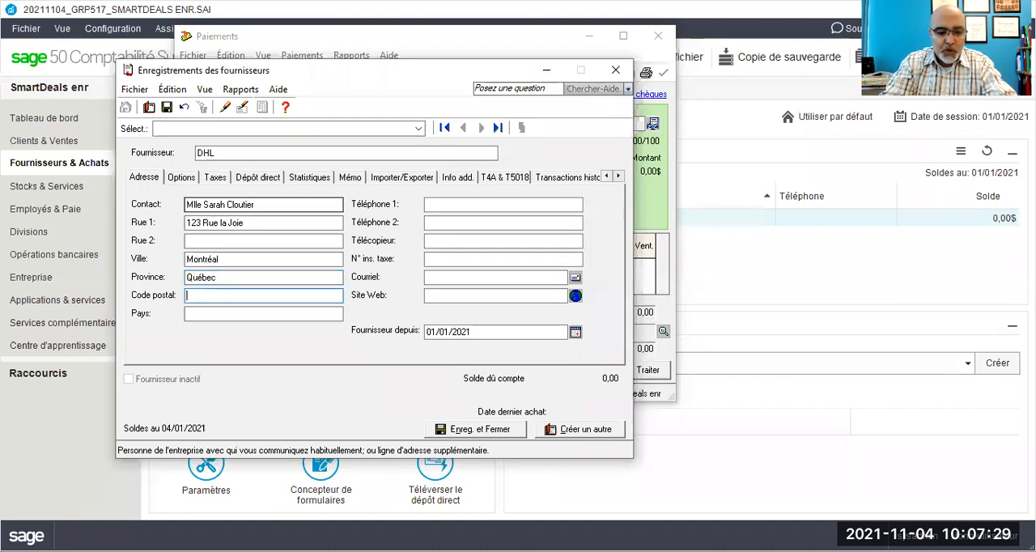
type("h1h")
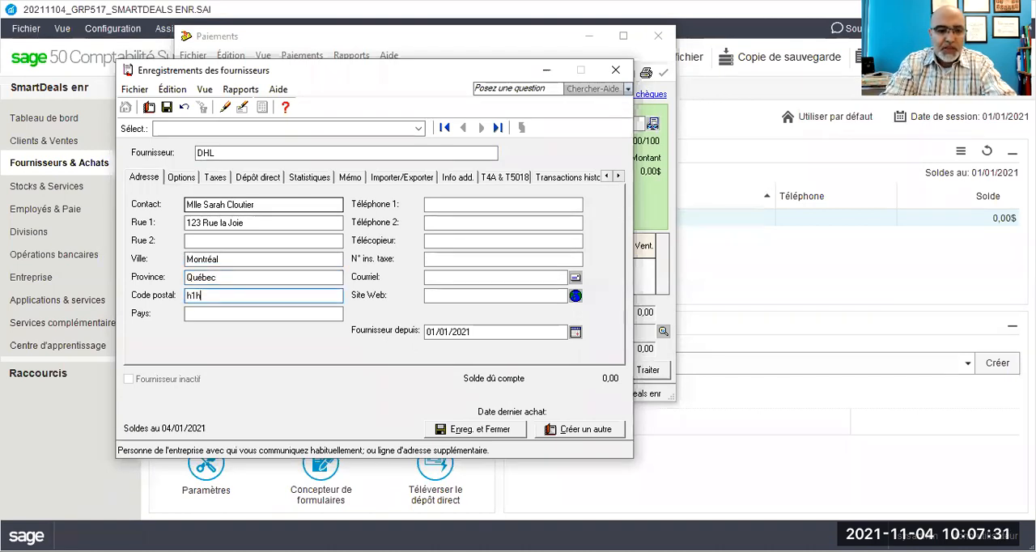
type("1h1h")
key("Tab")
type("C")
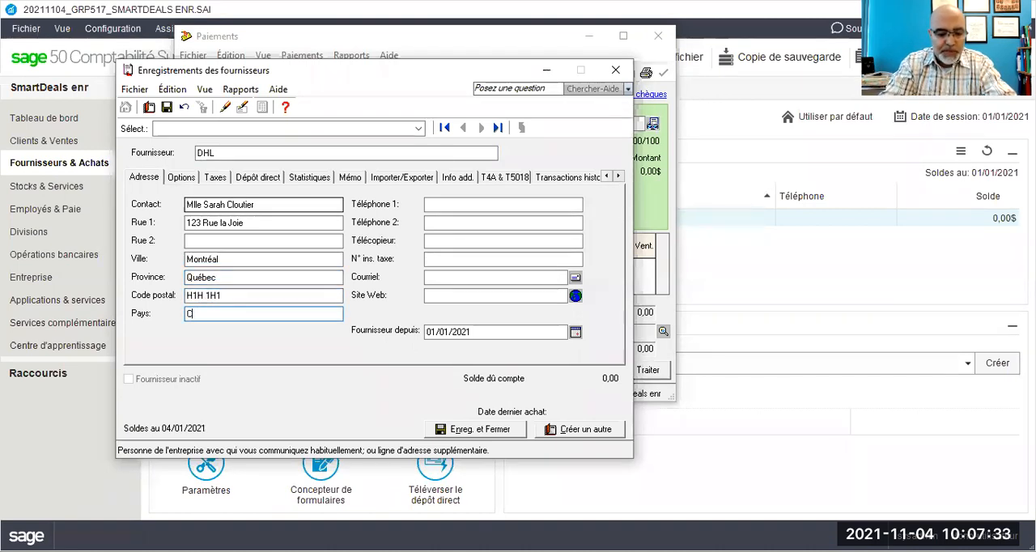
type("anada")
key("Tab")
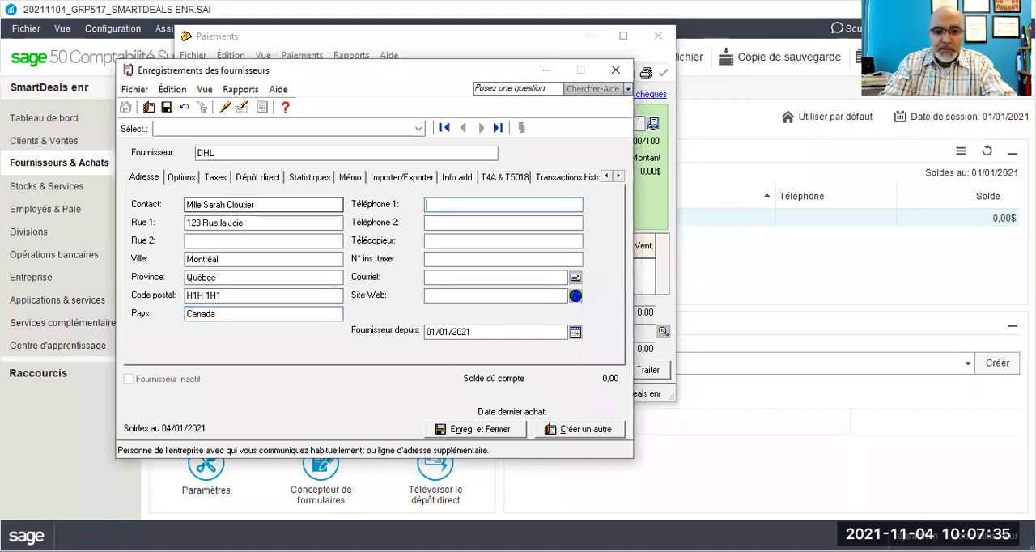
Step: Enter DHL's two telephone numbers and its fax number
type("5145145141")
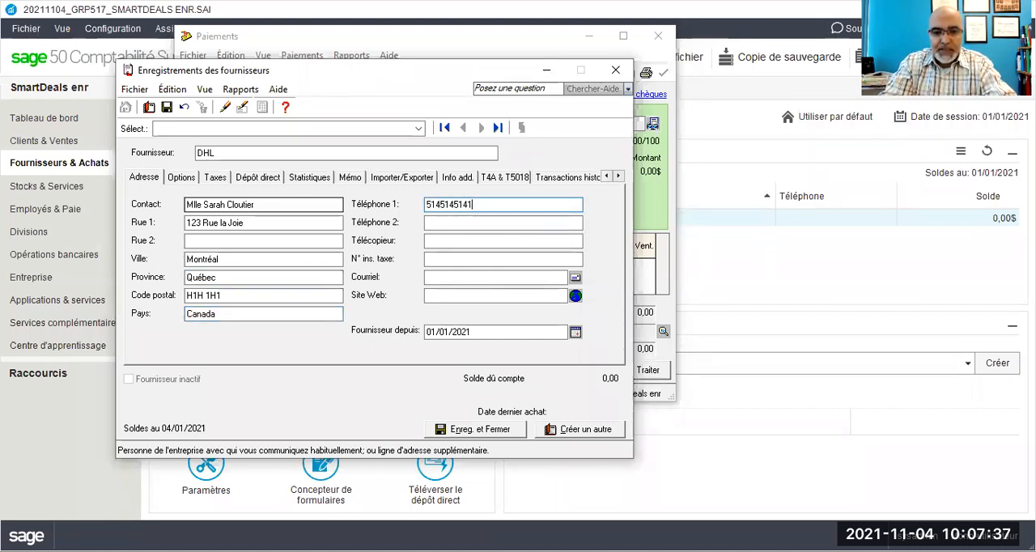
key("Tab")
type("514514512")
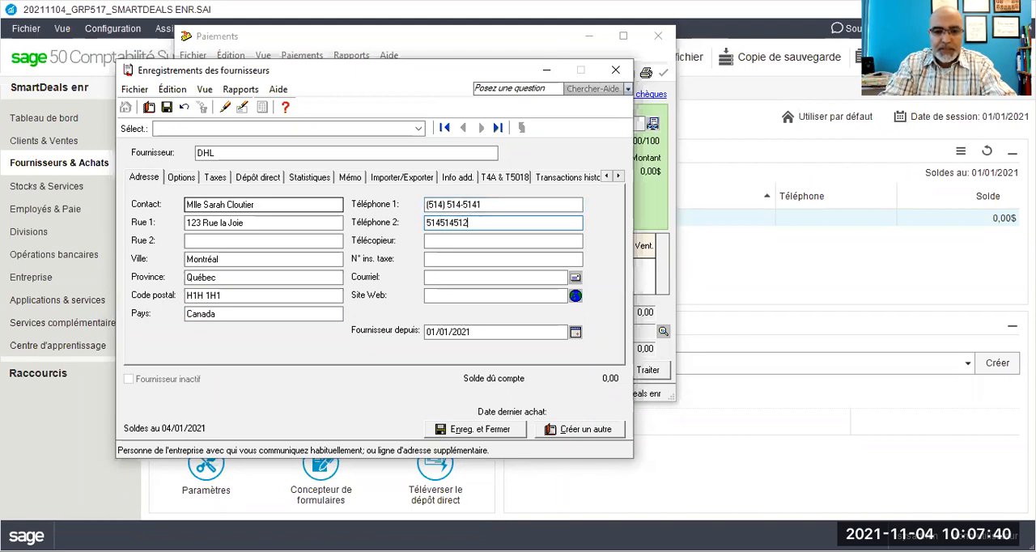
key("BackSpace")
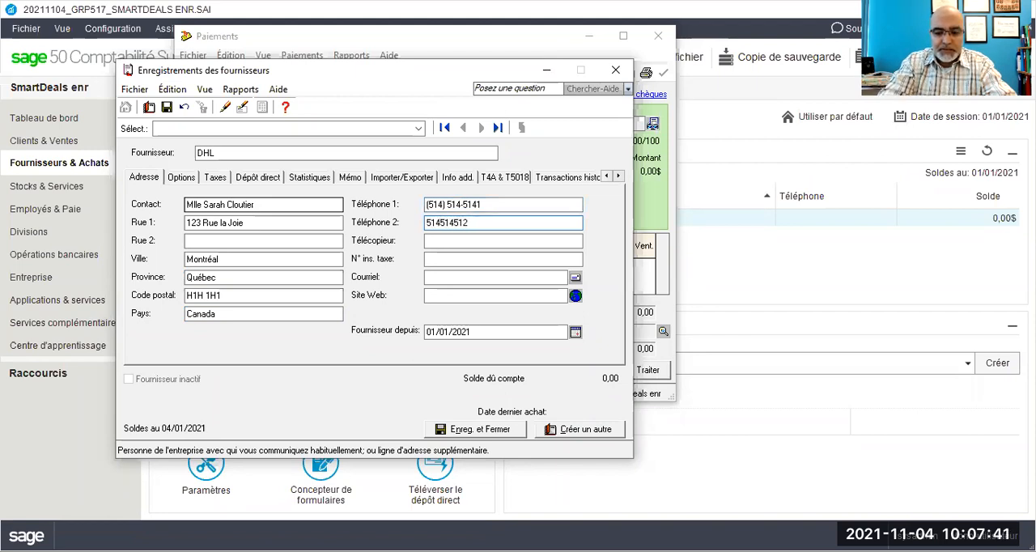
type("42")
key("Tab")
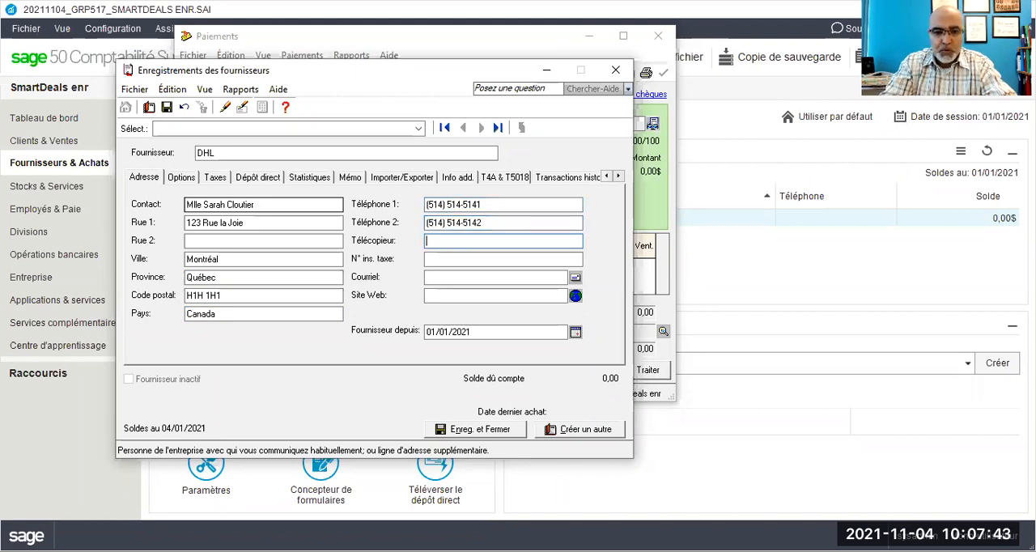
type("5")
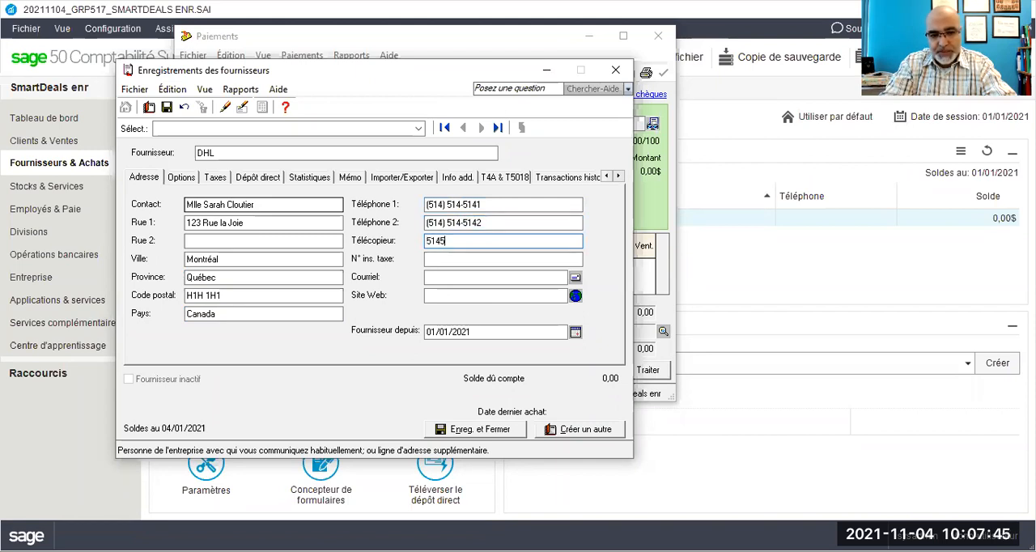
type("14) 514-5143")
key("Tab")
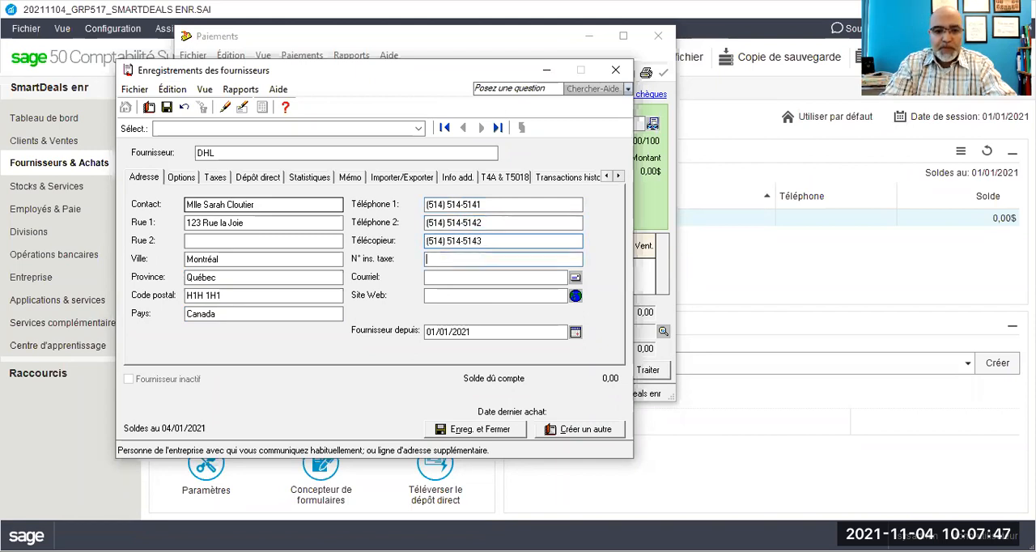
Step: Enter DHL's tax registration number in the vendor record
type("123456789")
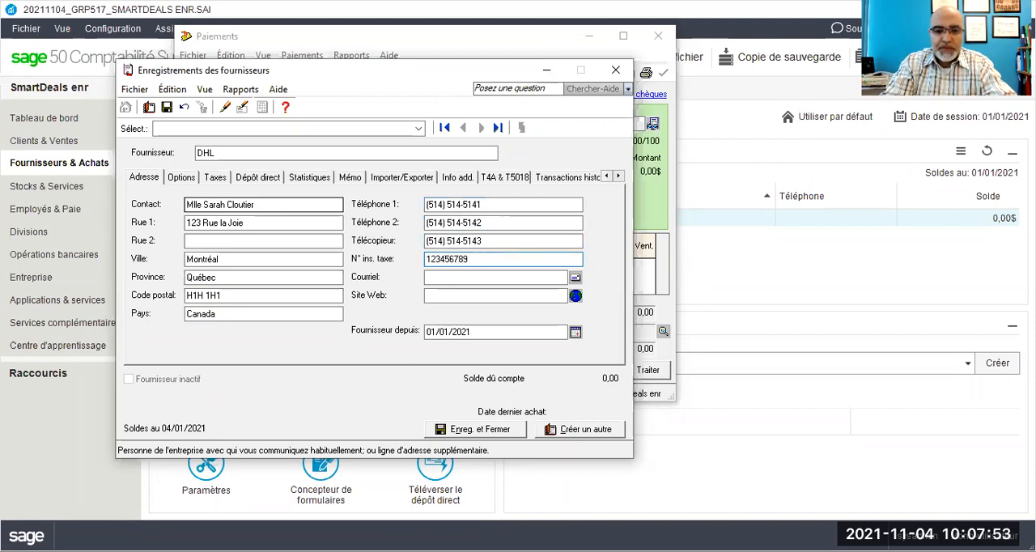
type("0")
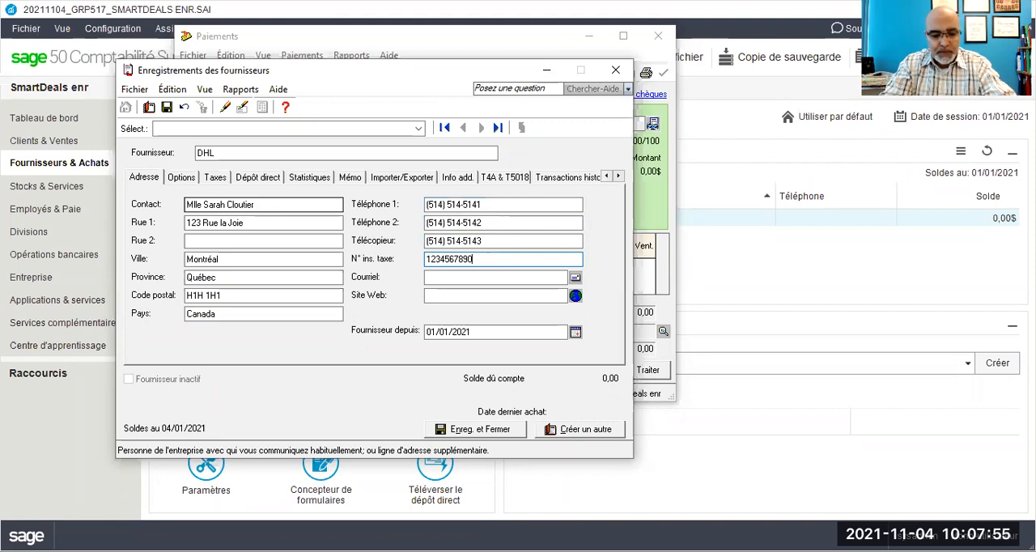
type("TQ0001")
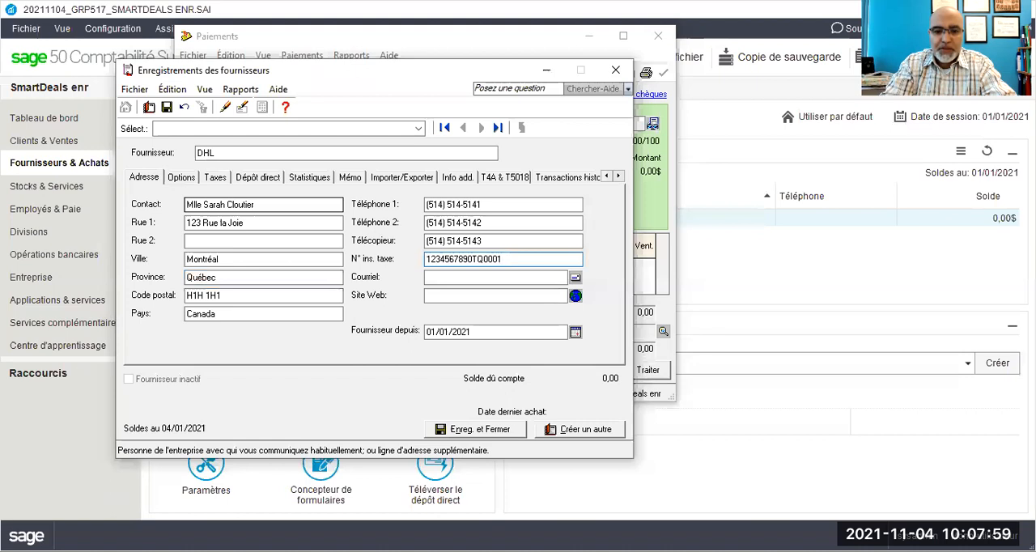
key("Tab")
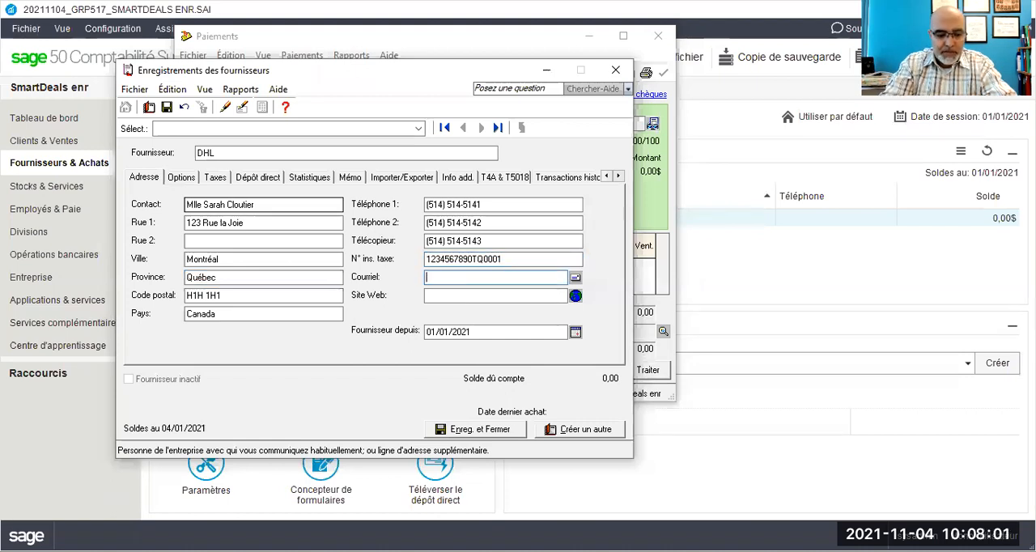
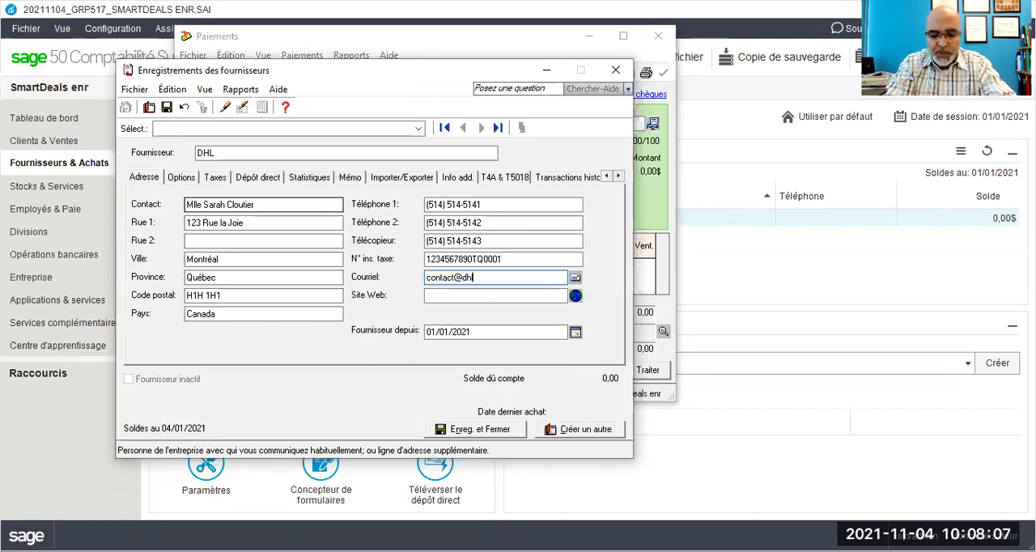
key("Tab")
key("Tab")
type("ww")
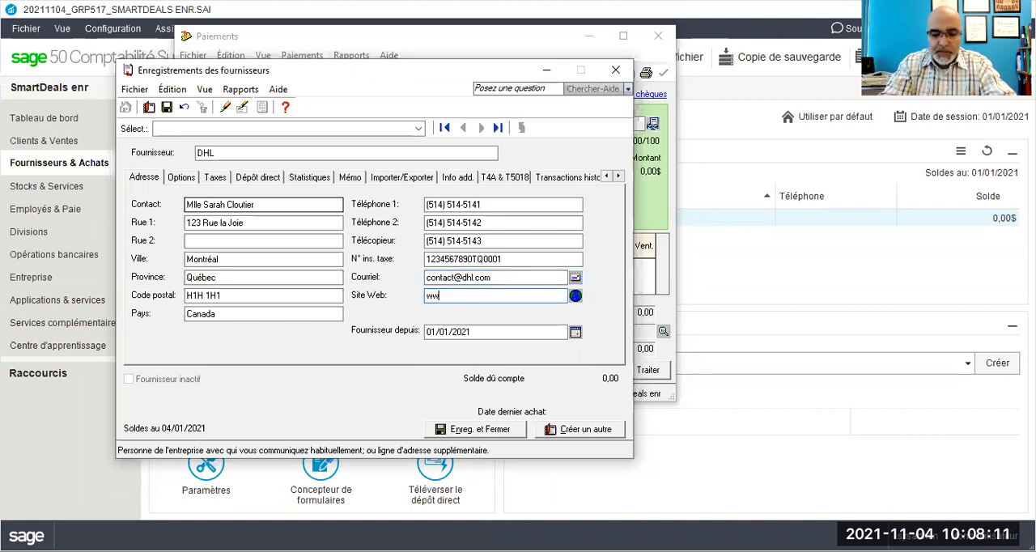
type("w.dhl.com")
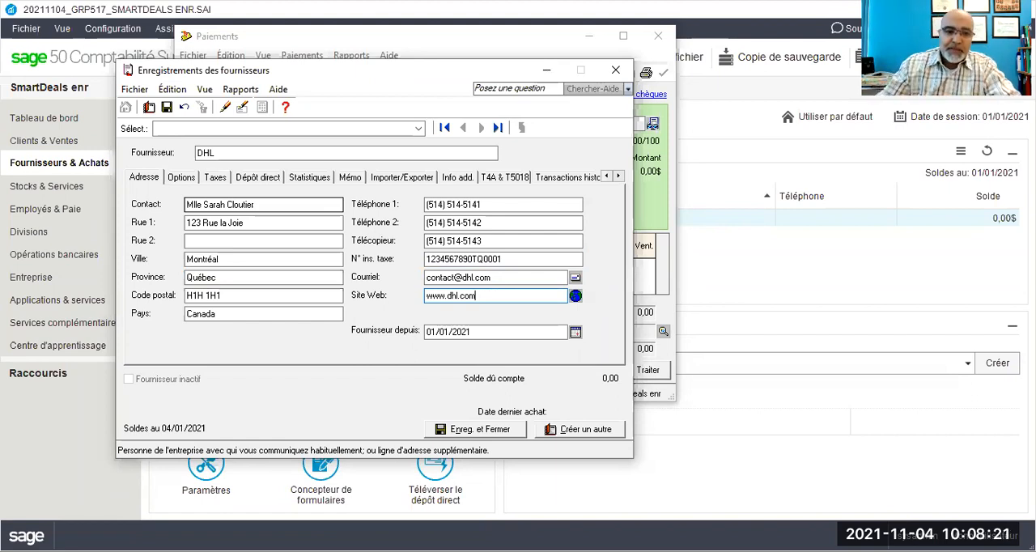
Step: Set DHL's default expense account to 5640 Courrier & frais postaux in the vendor options
left_click(180, 178)
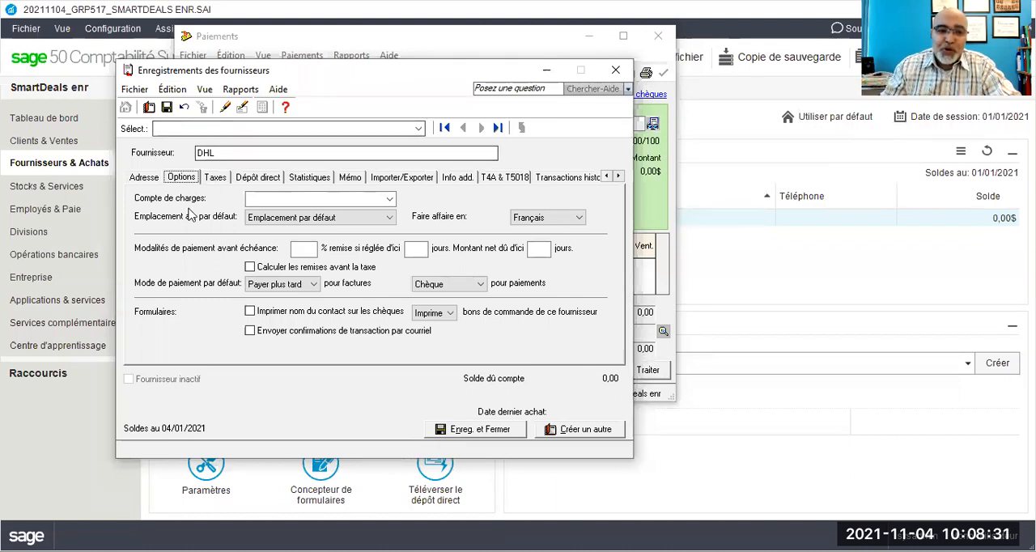
left_click(352, 200)
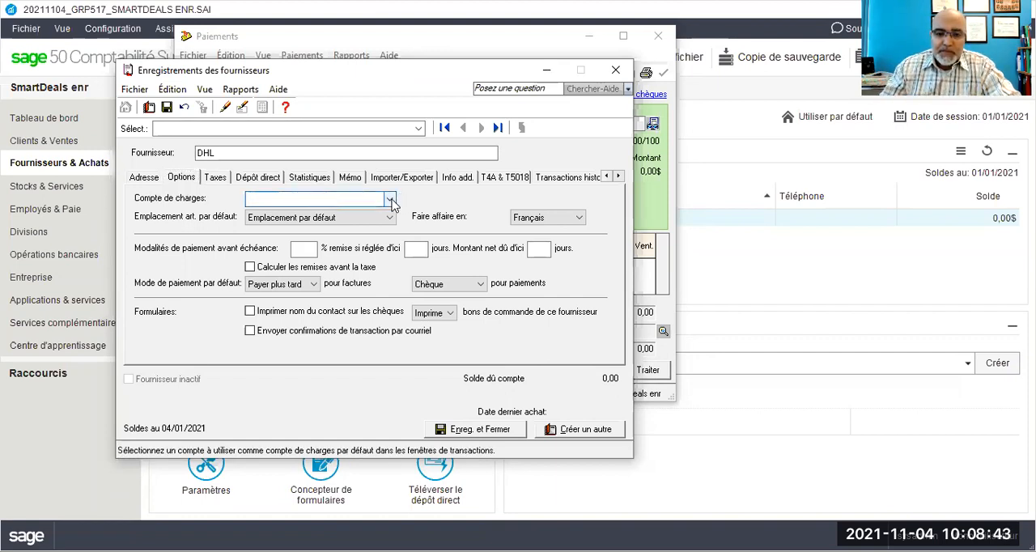
type("5640")
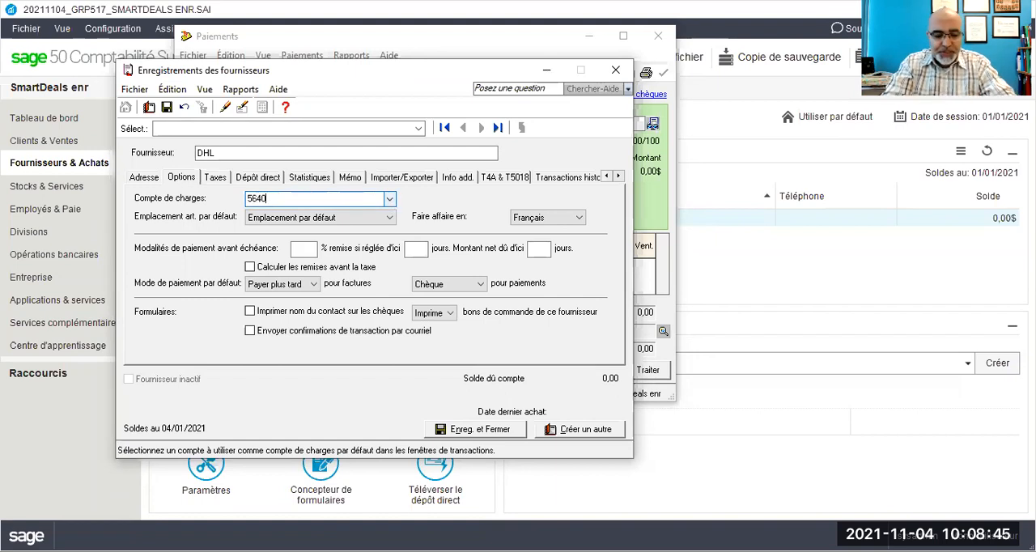
key("Tab")
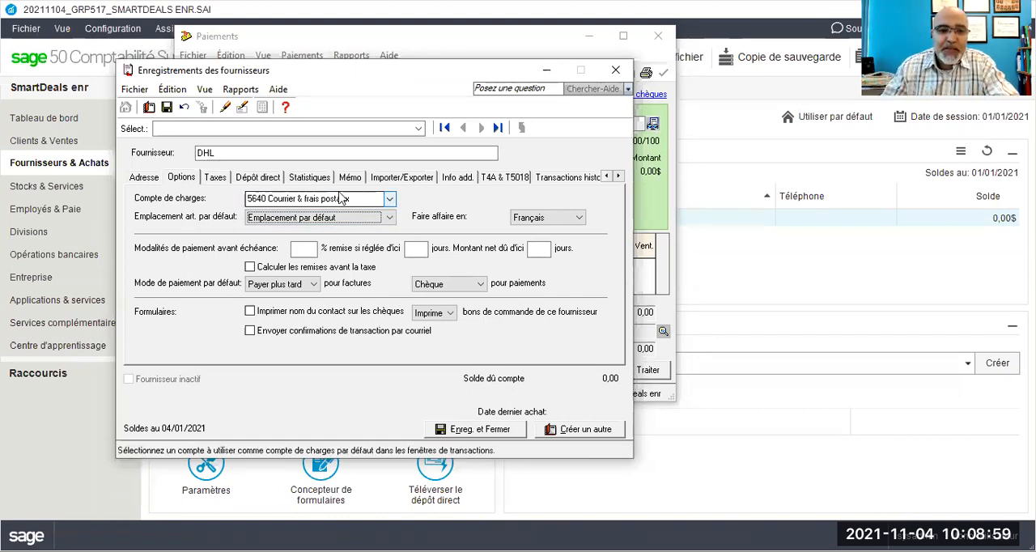
Step: Assign tax code GQ - TPS 5%, TVQ 9.975% to DHL and save the vendor record, accepting the tax number warning
left_click(225, 183)
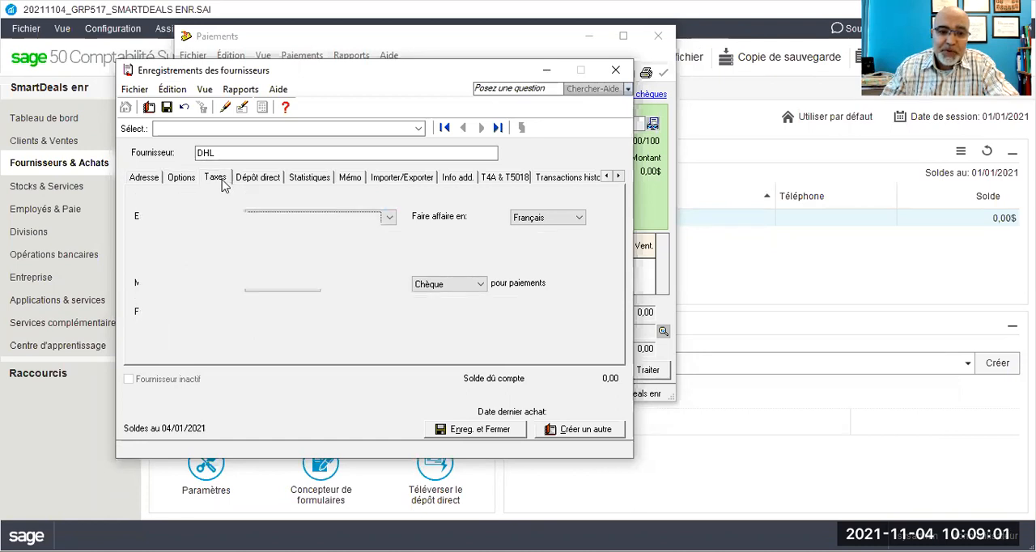
left_click(279, 315)
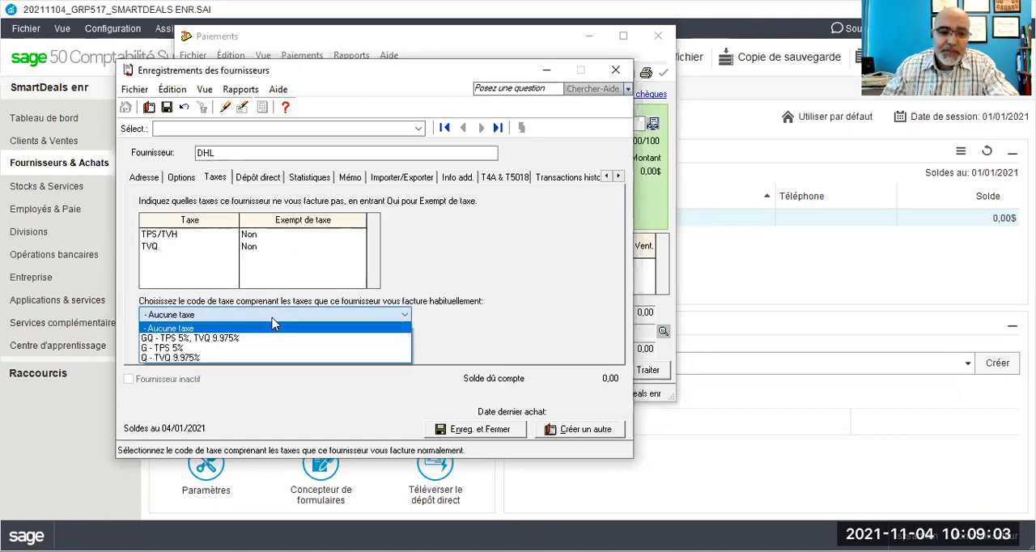
left_click(233, 338)
left_click(459, 429)
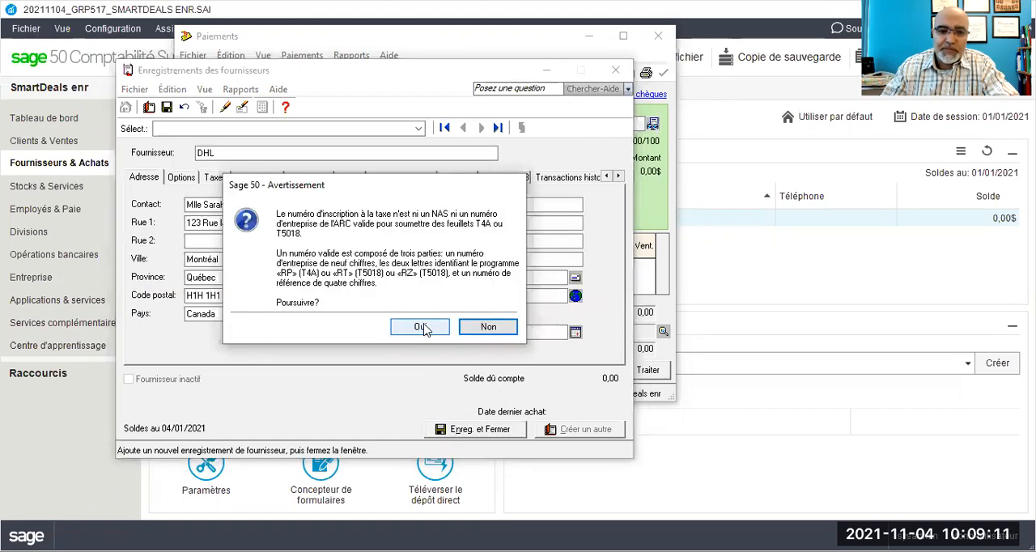
left_click(421, 327)
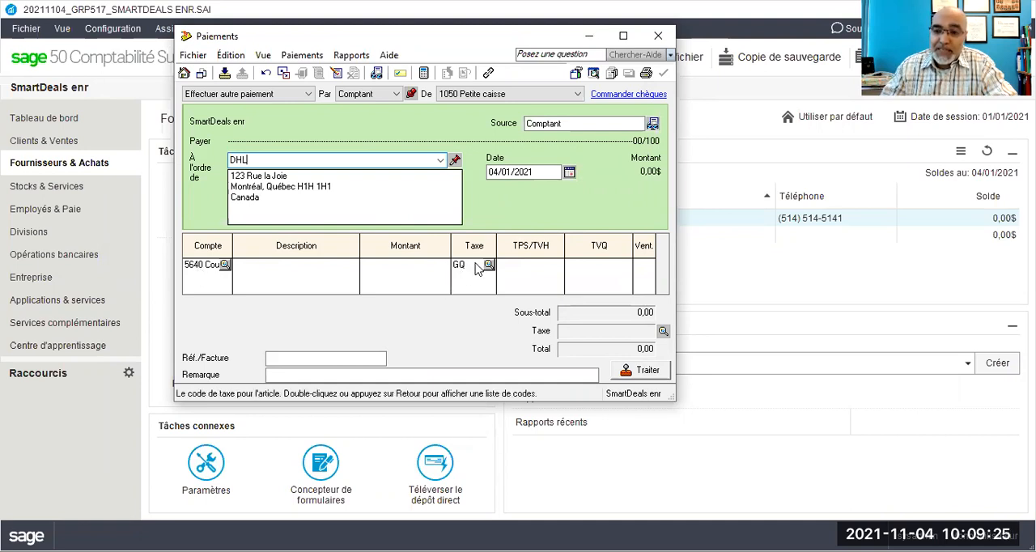
Step: Describe the DHL payment line as "Envoi des agendas cadeaux auxx clients"
left_click(264, 265)
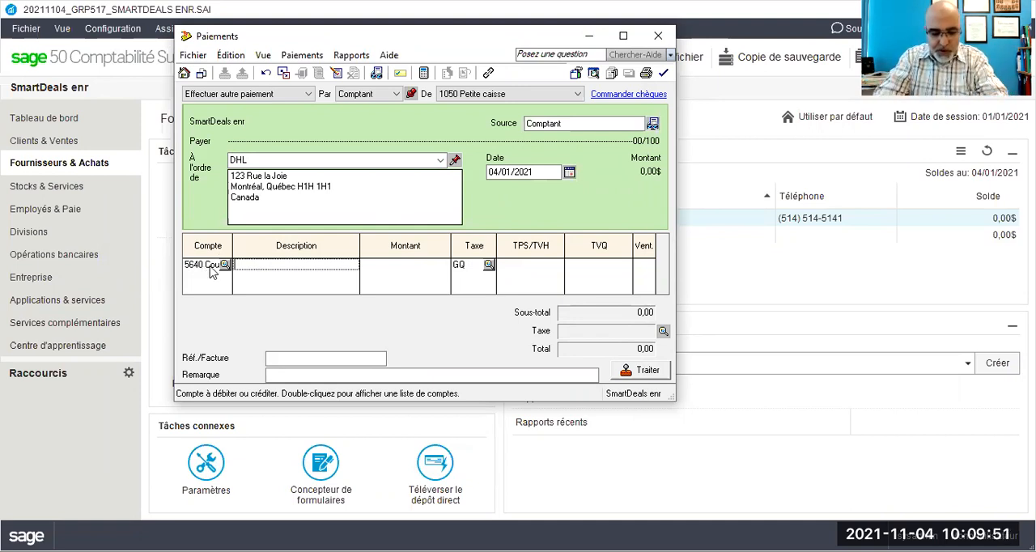
type("Envoie")
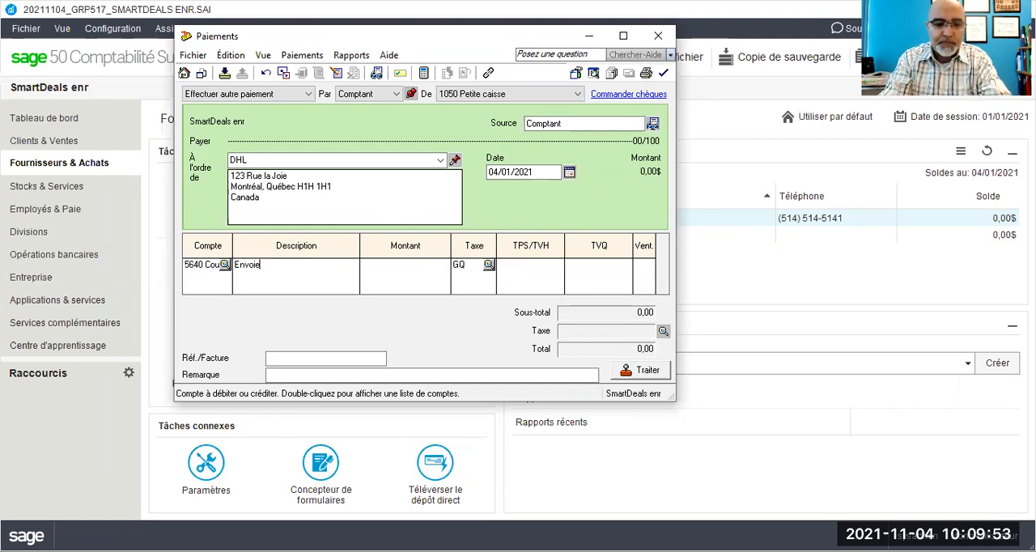
key("BackSpace")
key("BackSpace")
type("des ca")
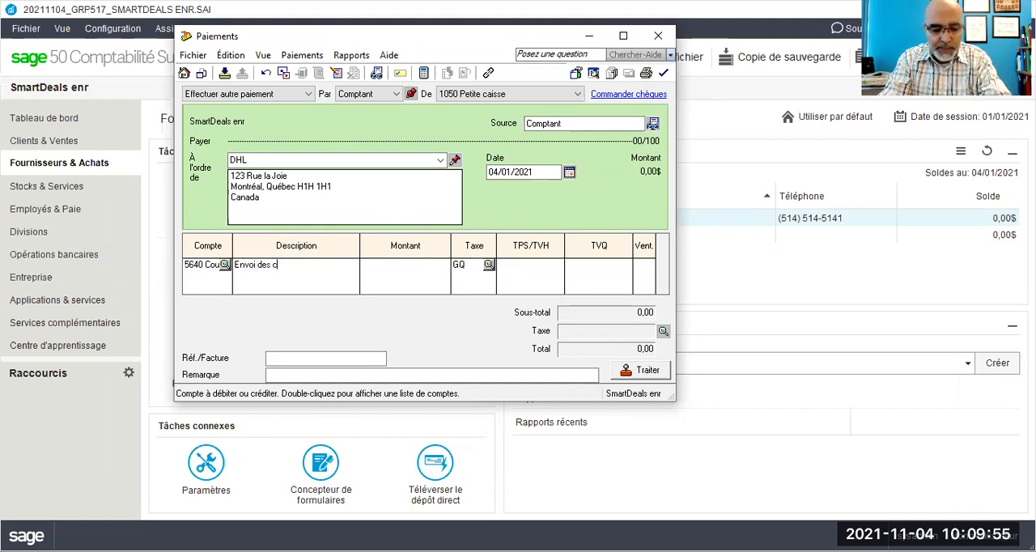
key("BackSpace")
key("BackSpace")
type("agends")
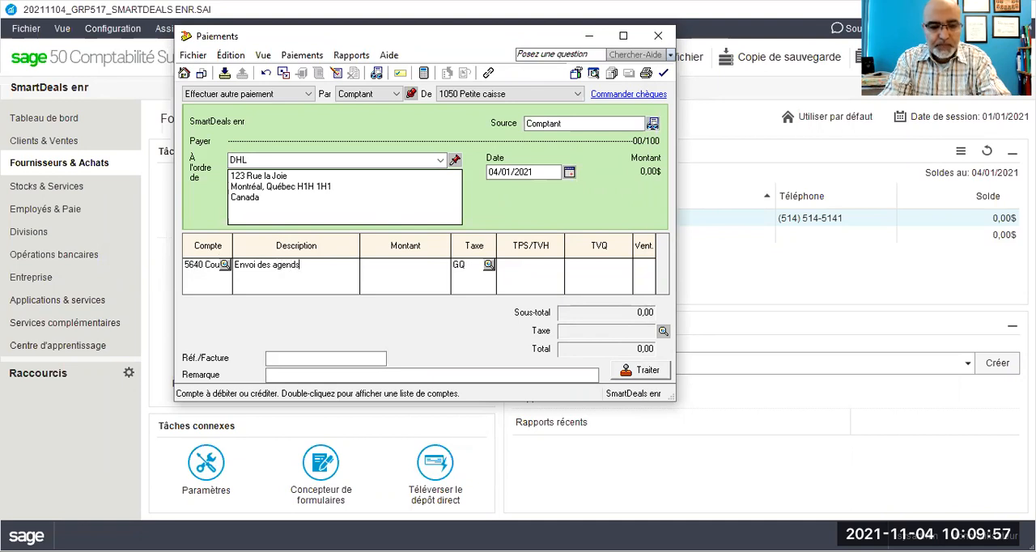
key("BackSpace")
type("as c")
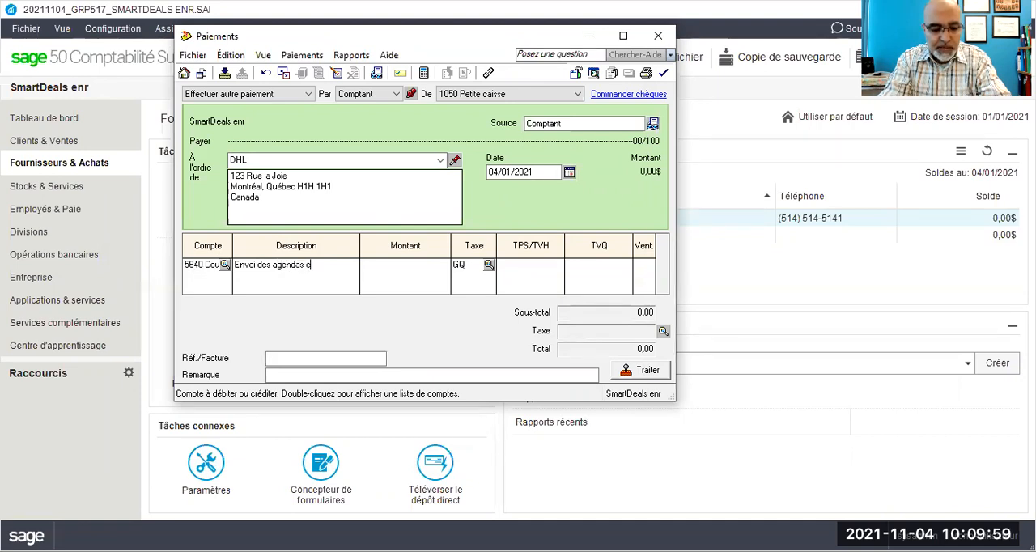
type("adeaux")
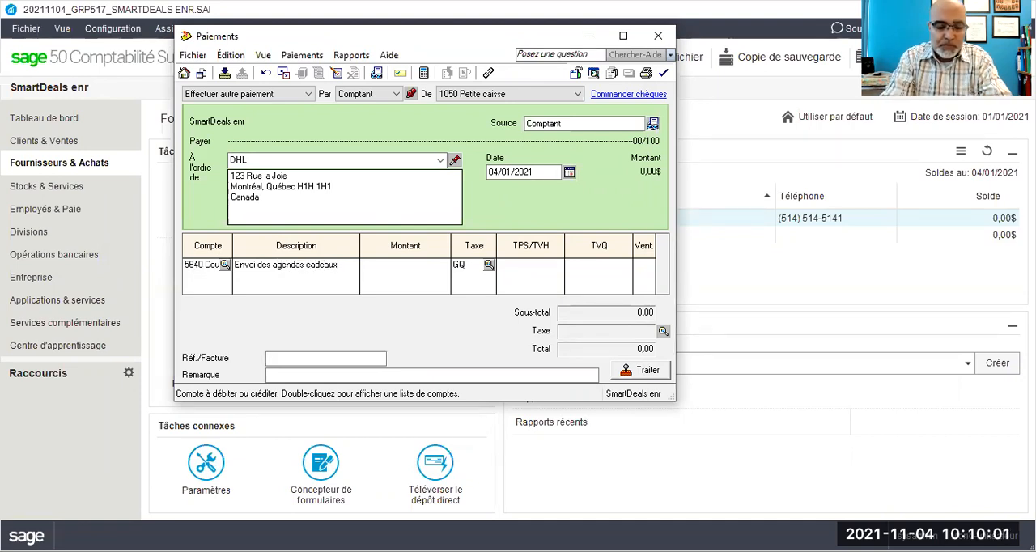
type(" aux clients")
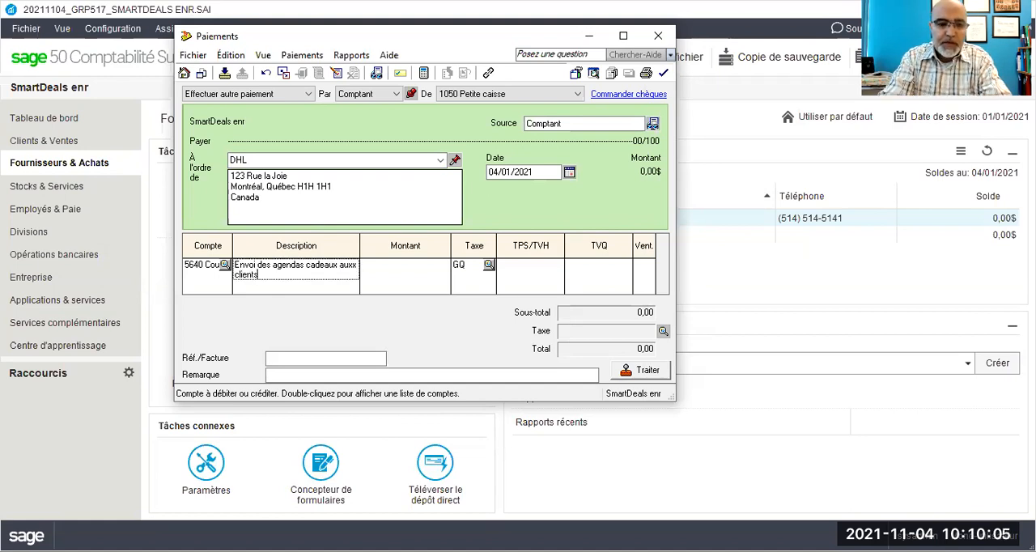
type("_Fac#")
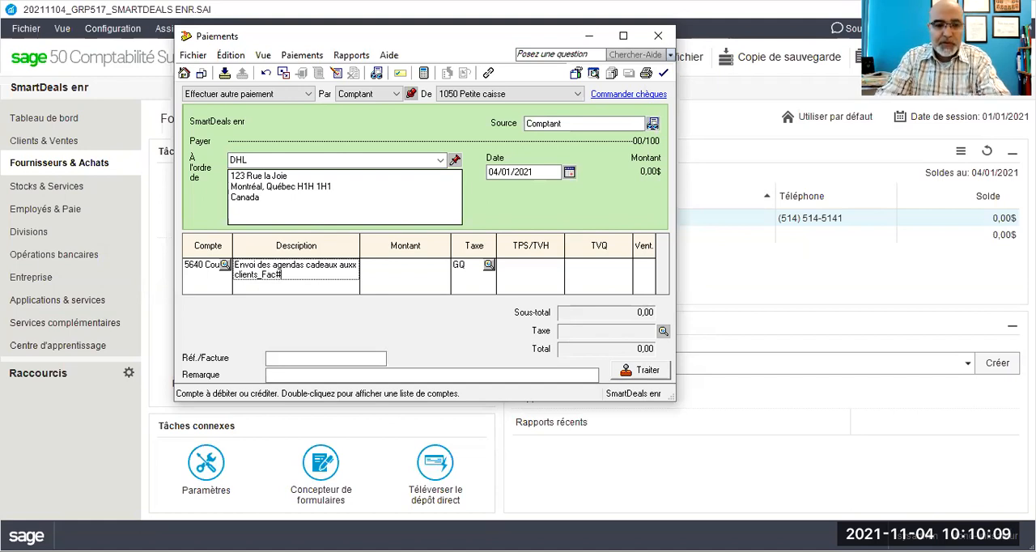
type("31")
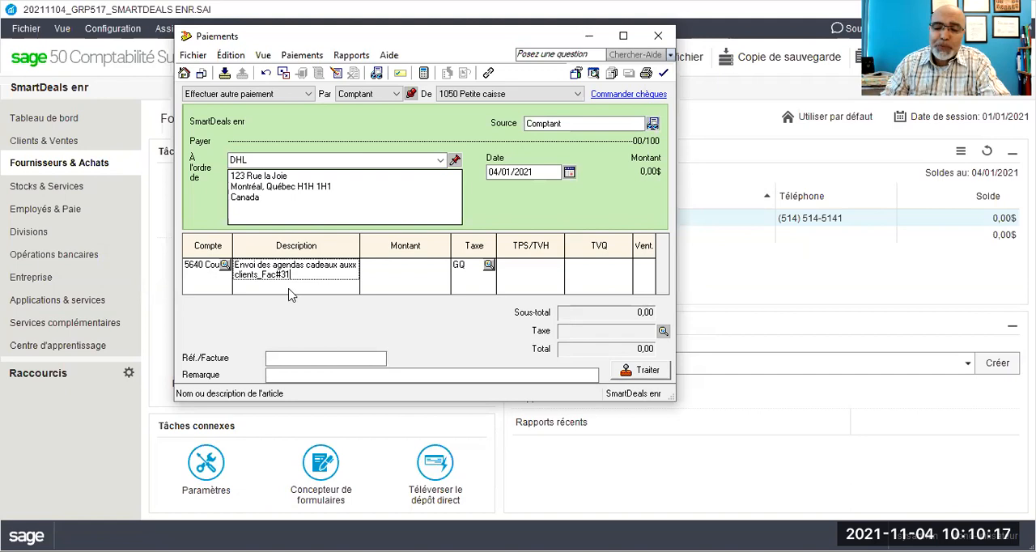
Step: Append the invoice reference "_Fac#31" to the description of the DHL payment line
type("1")
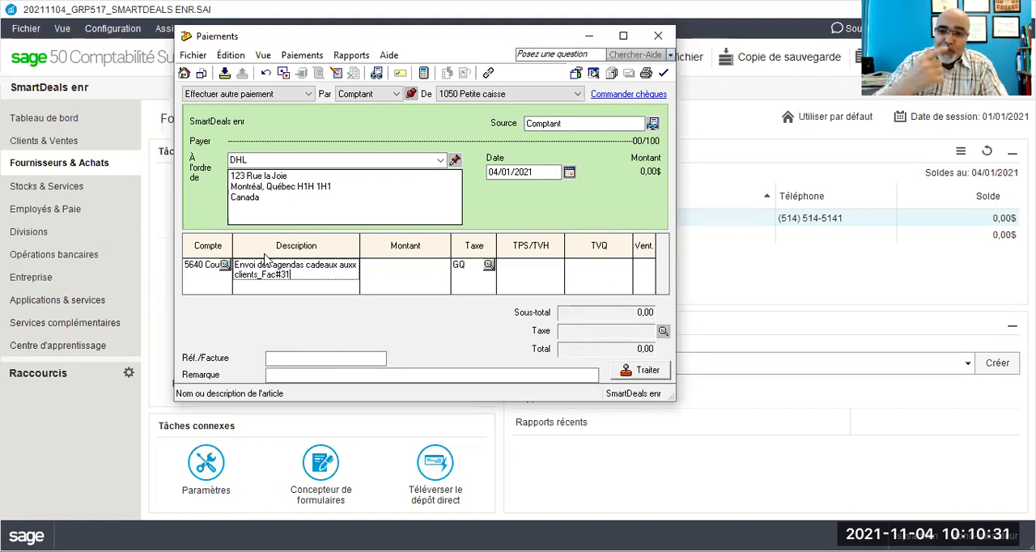
Step: Set the amount before taxes of the DHL payment line to 35
left_click(381, 268)
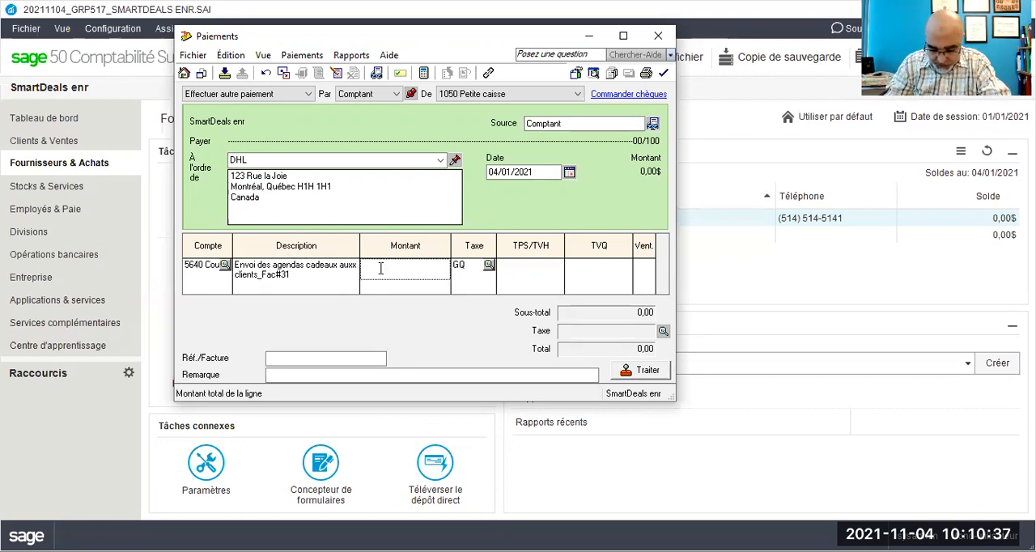
type("5")
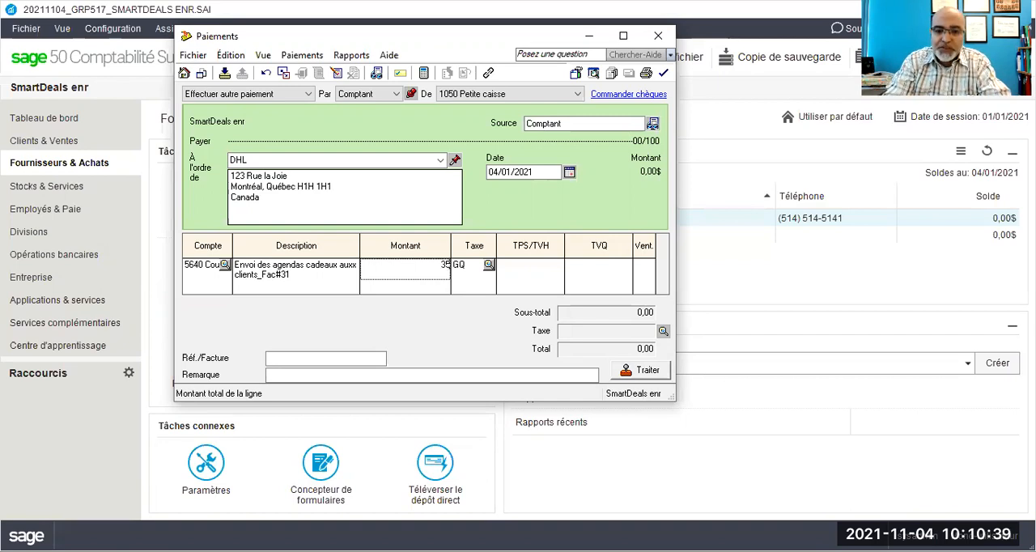
key("Tab")
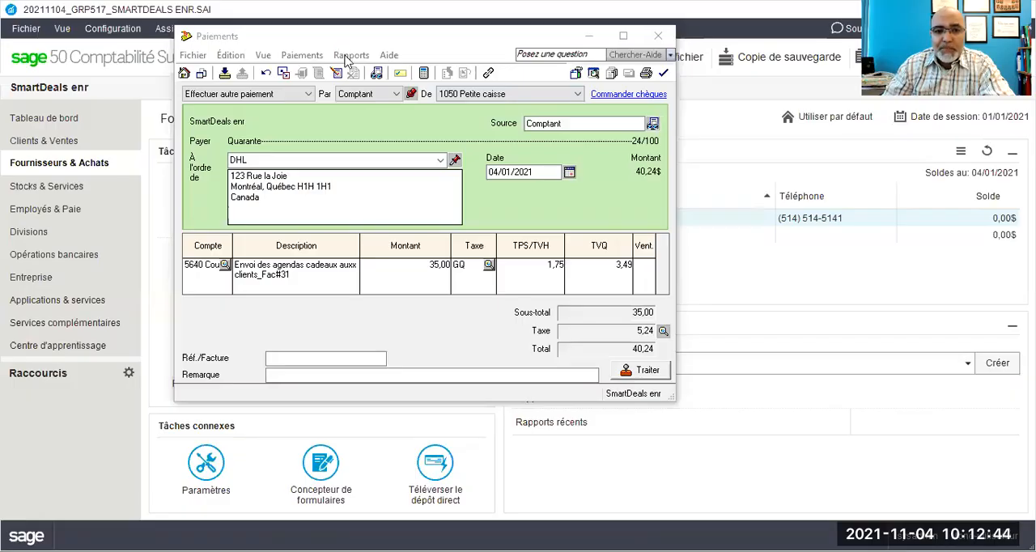
Step: Review the transaction details report with the debits and credits of the DHL payment, and close it
left_click(351, 55)
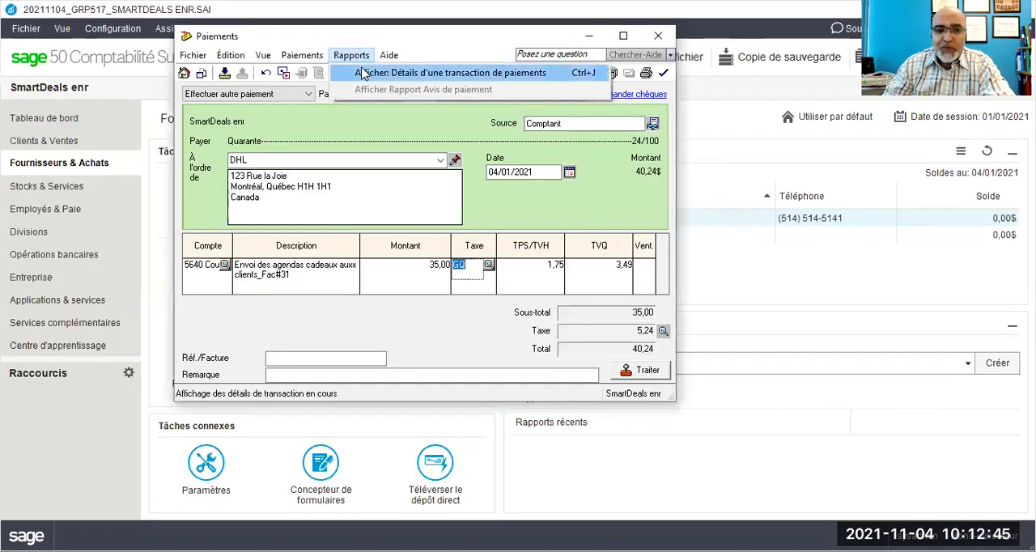
left_click(362, 74)
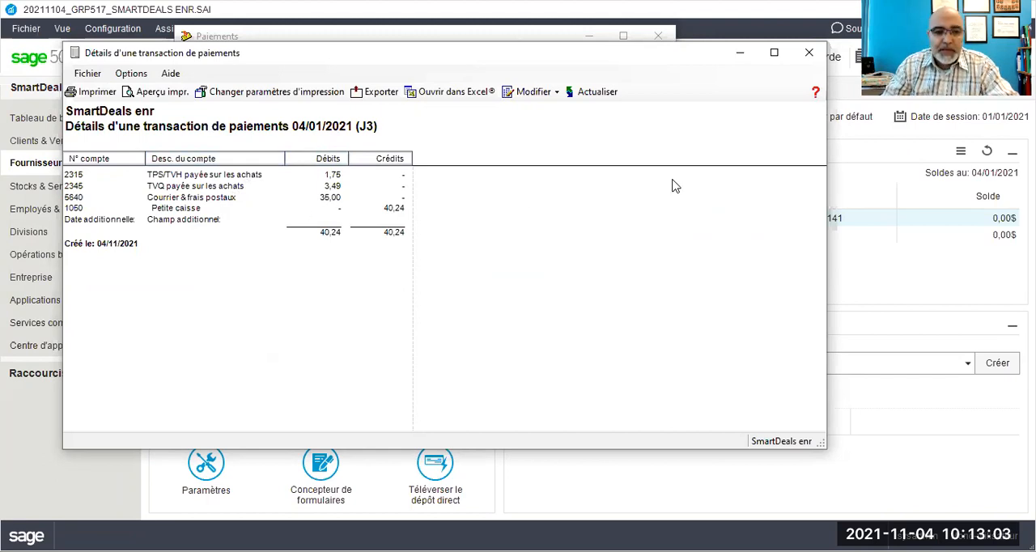
left_click(809, 55)
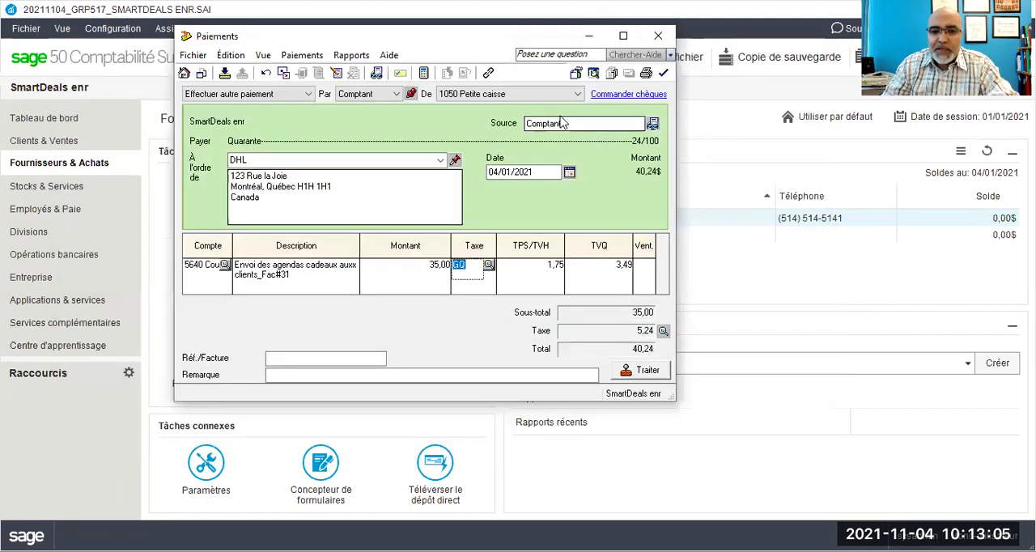
Step: Change the DHL payment date to 10/01/2021 and process the payment, accepting the date confirmation
left_click(494, 172)
left_click_drag(496, 172, 487, 174)
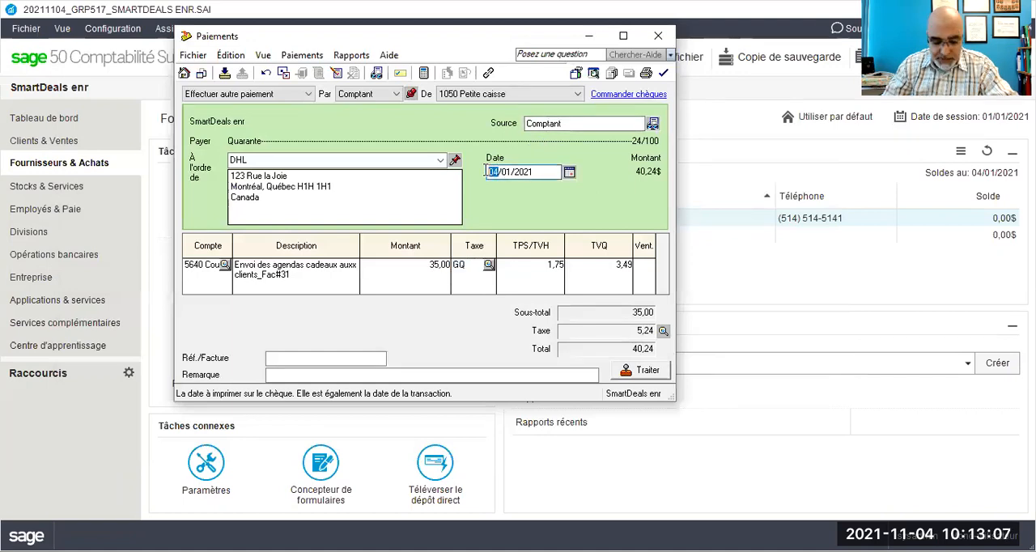
type("10")
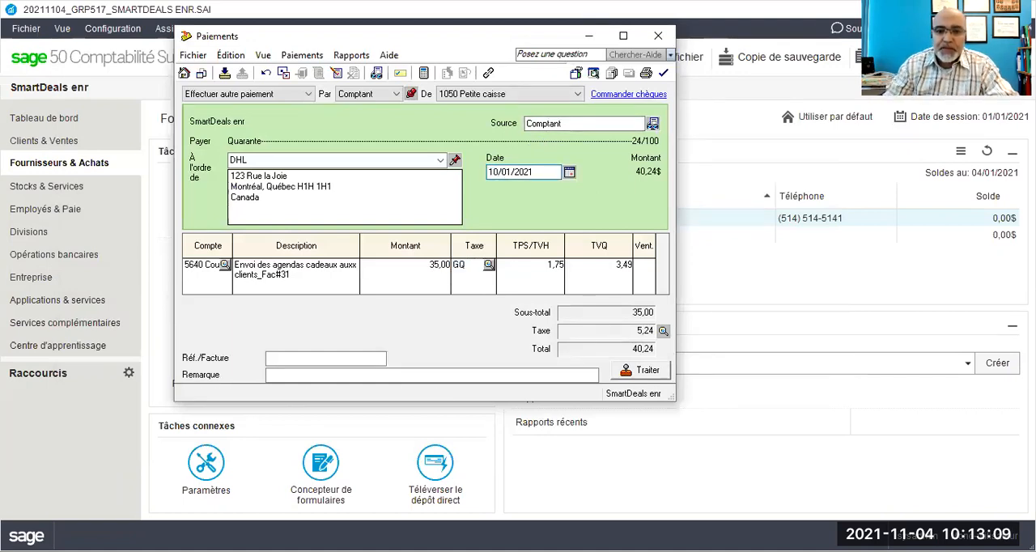
left_click(648, 372)
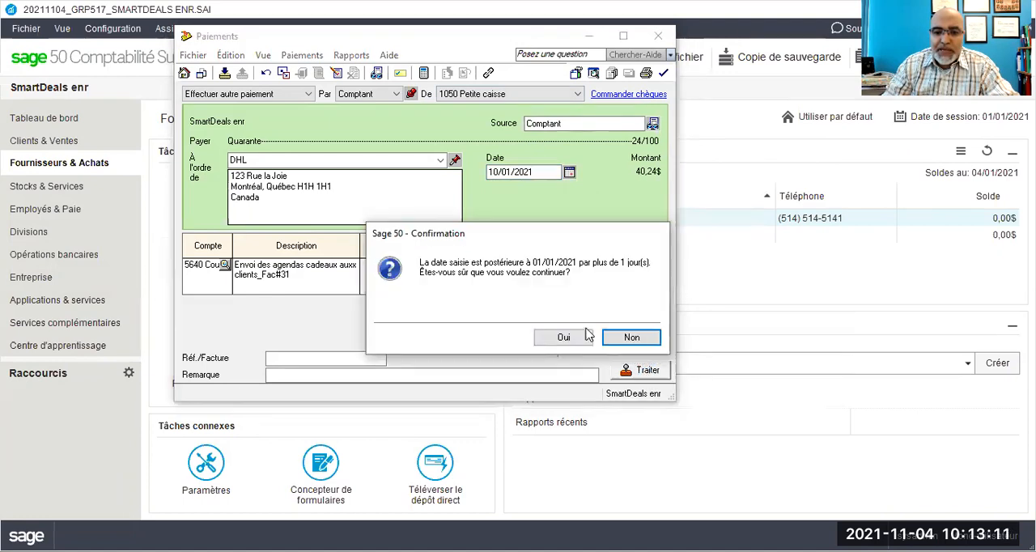
left_click(563, 330)
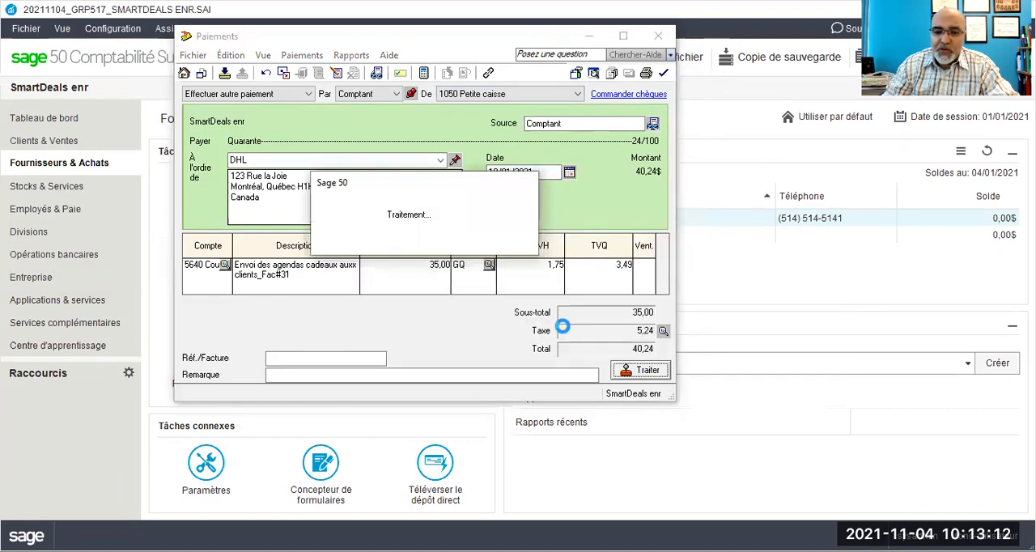
left_click(545, 265)
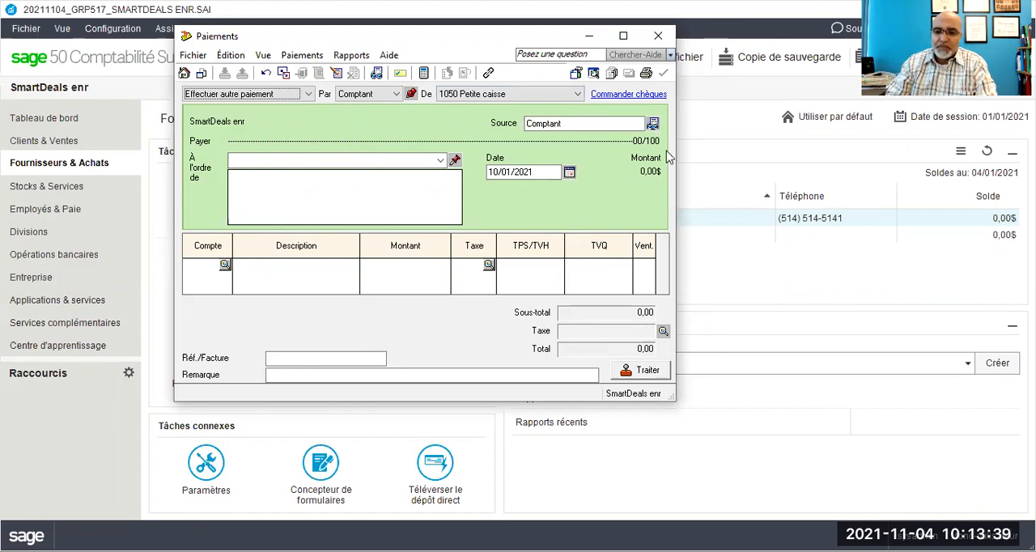
key("alt+Tab")
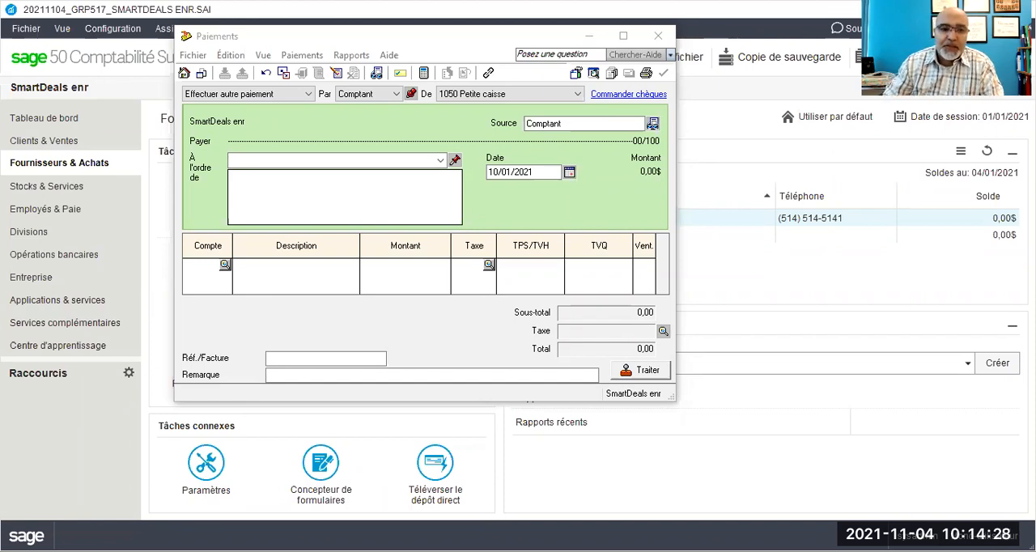
Step: Close the payments window and open a general journal entry from the company module
left_click(660, 38)
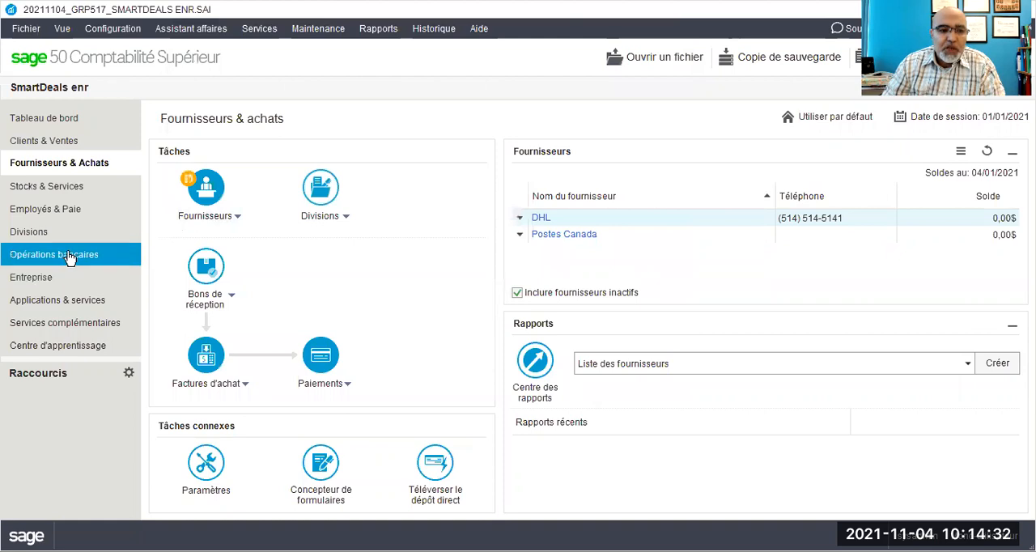
left_click(33, 284)
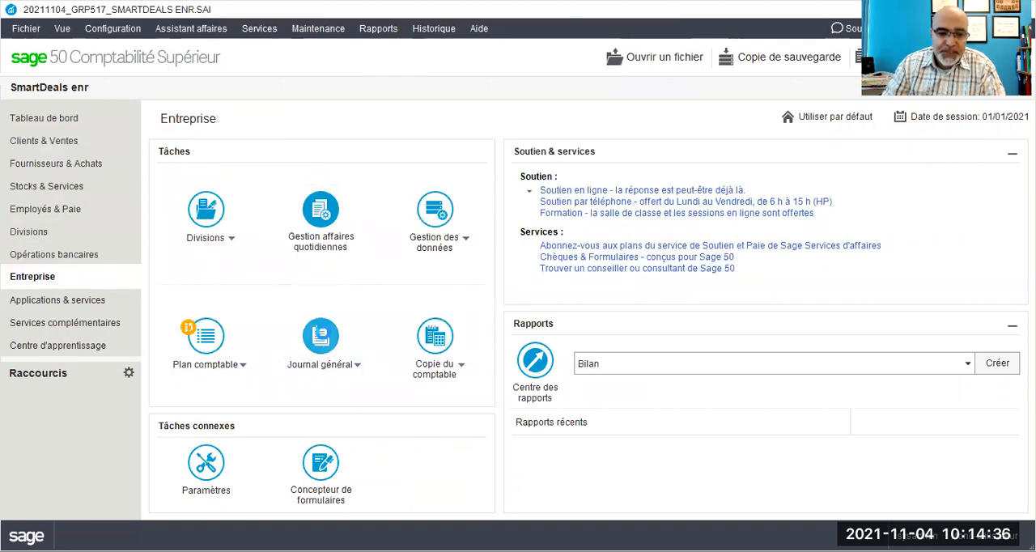
left_click(324, 340)
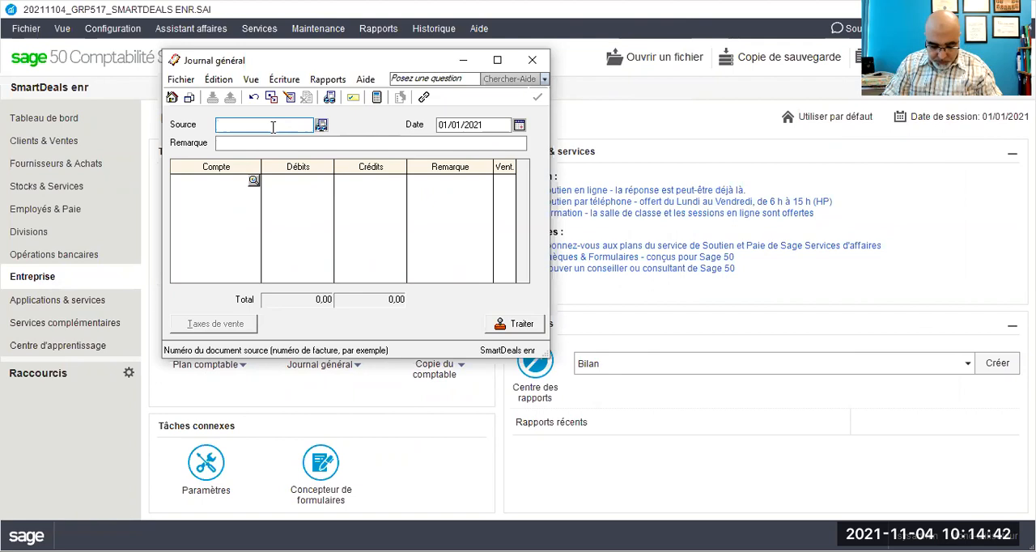
Step: Set the journal entry's source to PJ#32 and its date to 14/01/2021
type("PJ#")
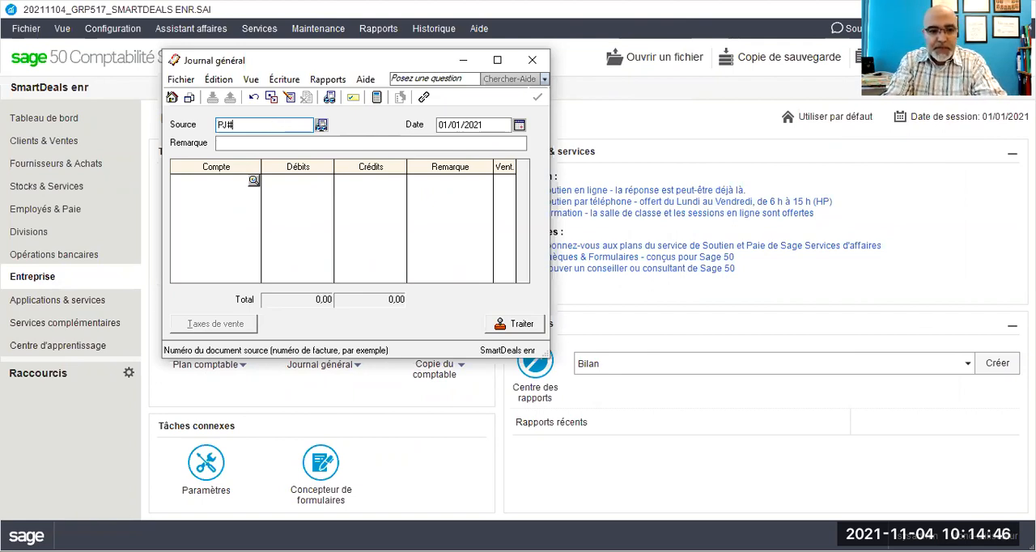
type("38")
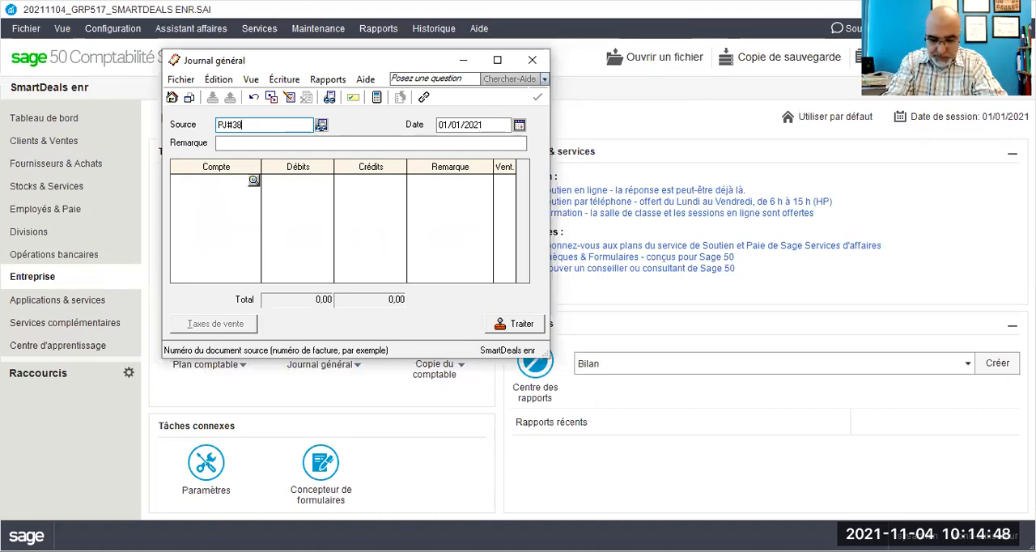
key("BackSpace")
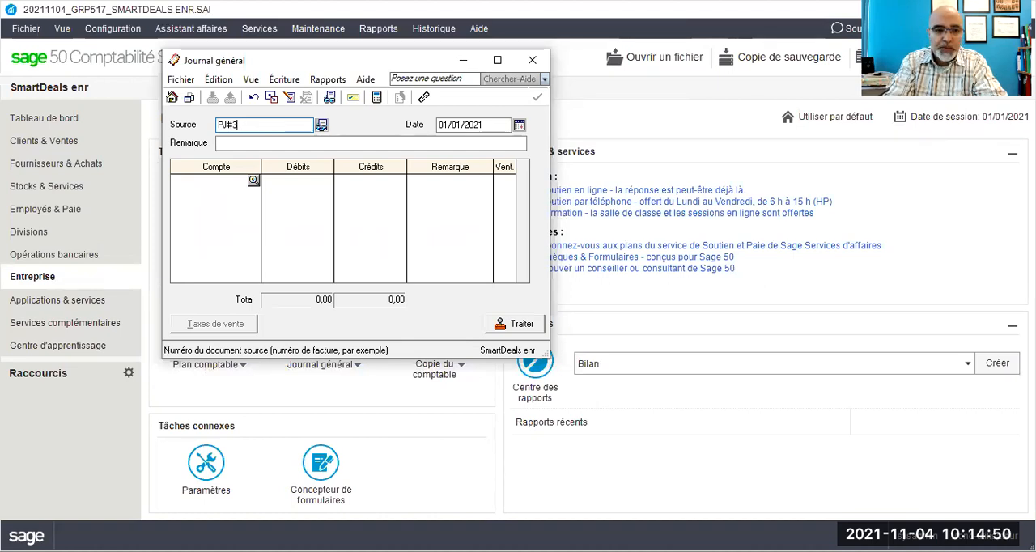
type("2")
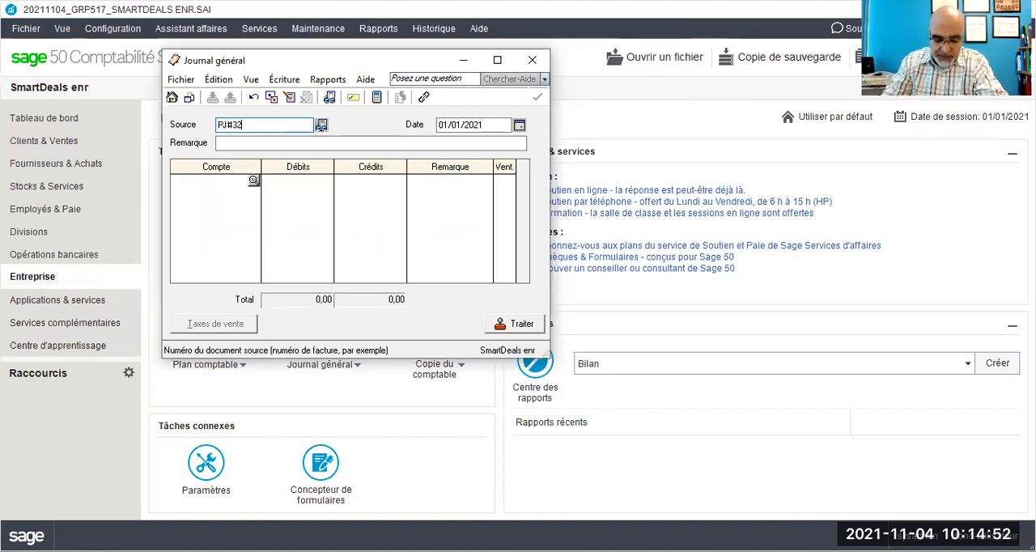
left_click(441, 124)
type("14")
key("Tab")
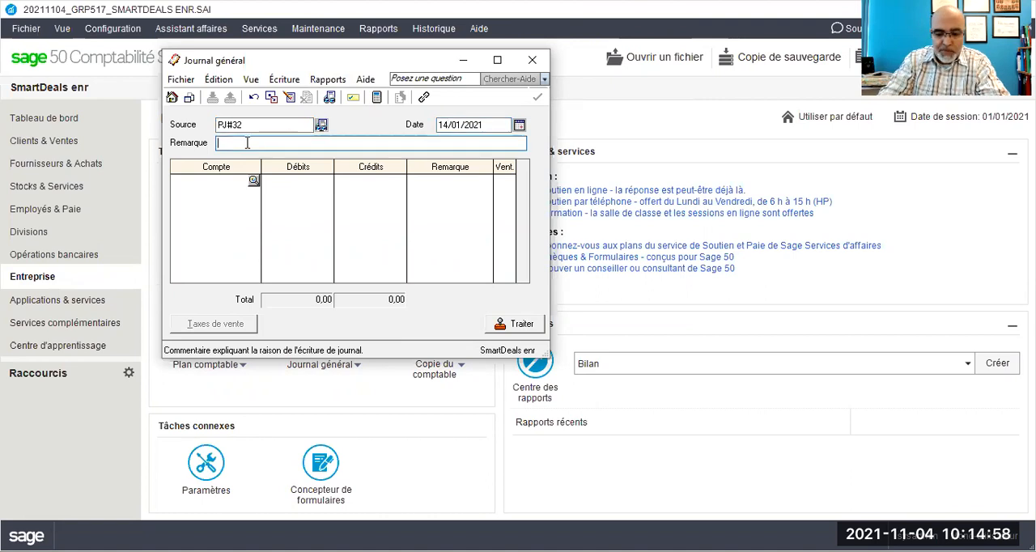
Step: Enter the journal remark "Achat des fleurs pour l'anniersaire de la mère de Mme" followed by the woman's surname
type("Achat d")
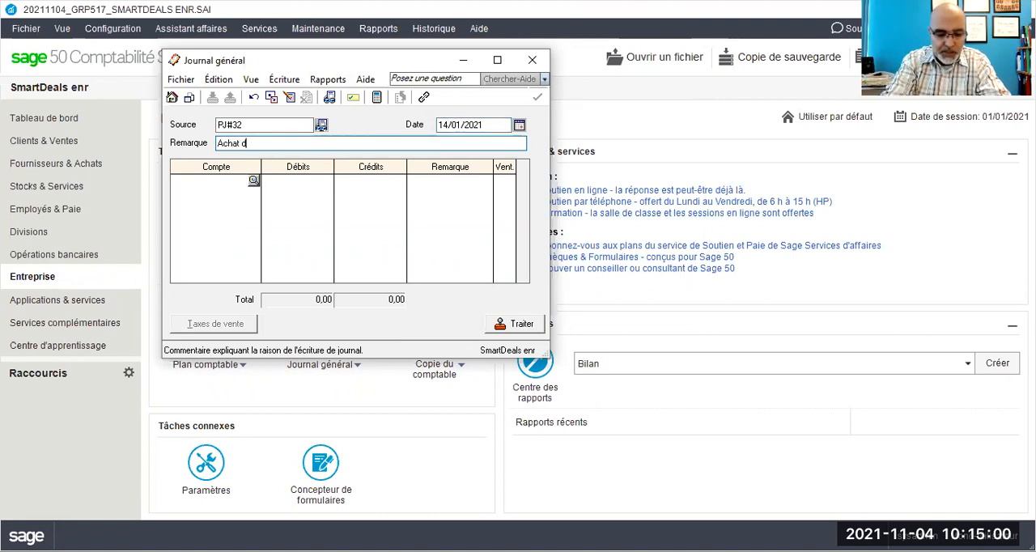
type("es fleurs ")
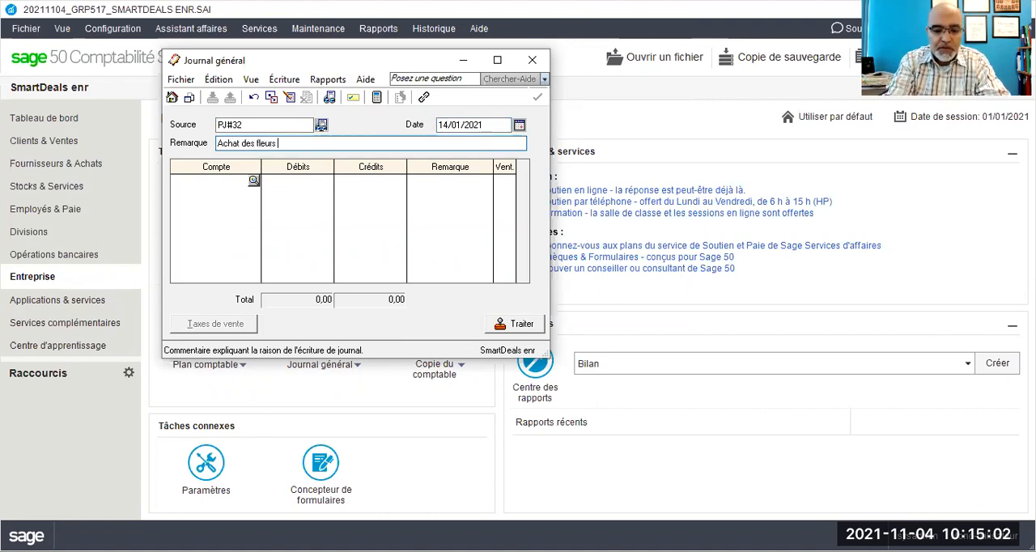
type("pour l'ann")
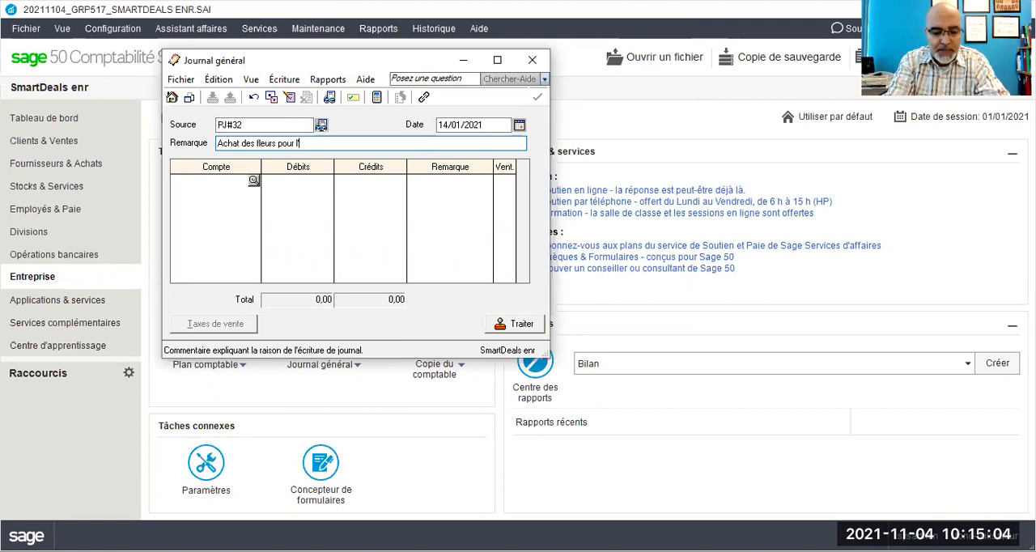
type("ivers")
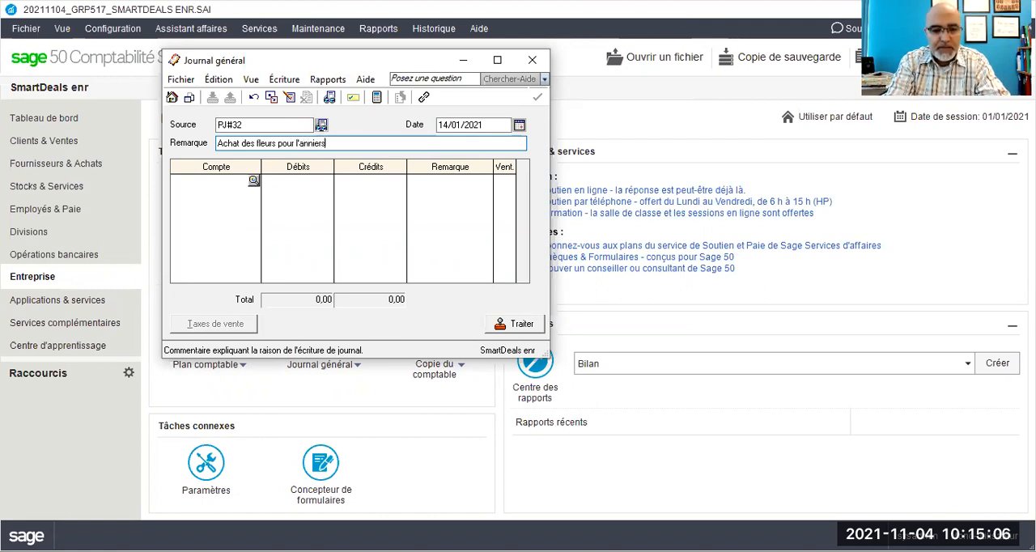
type("aire de la mère")
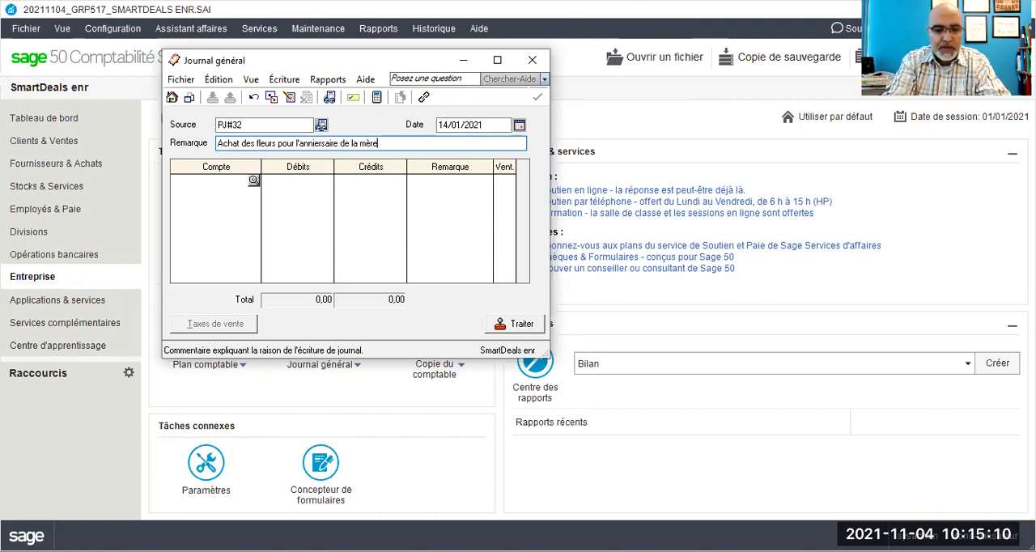
type("e Mme Jo")
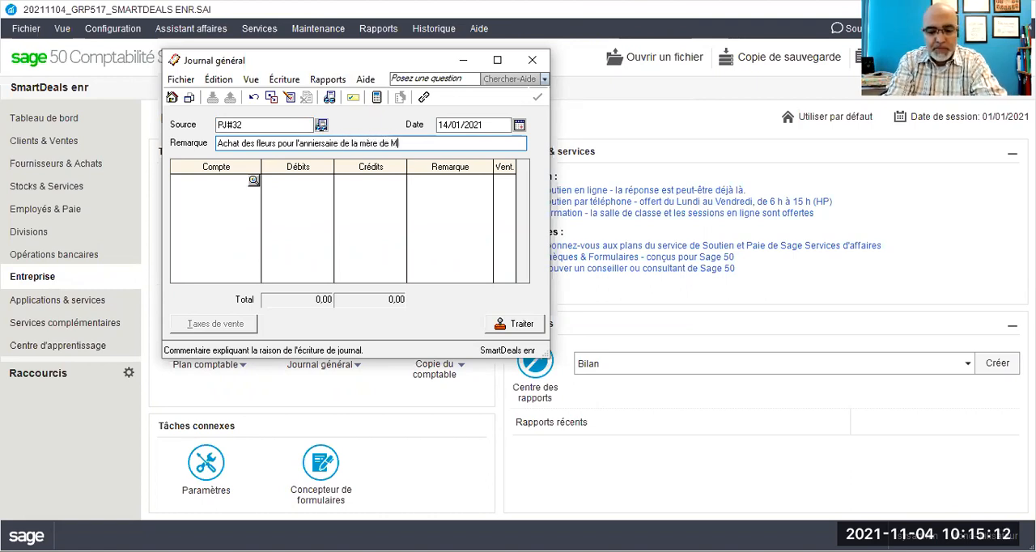
key("BackSpace")
key("BackSpace")
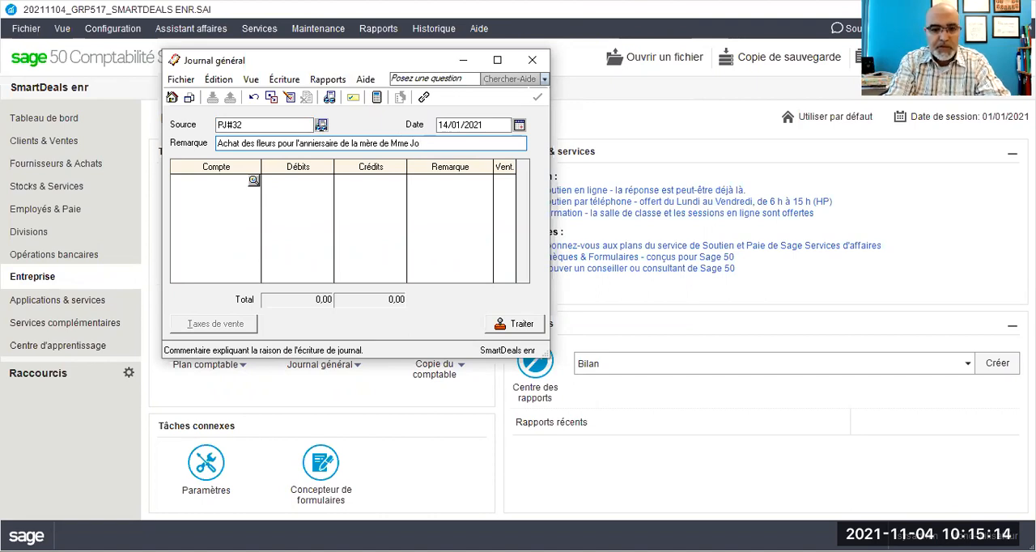
type("Grav")
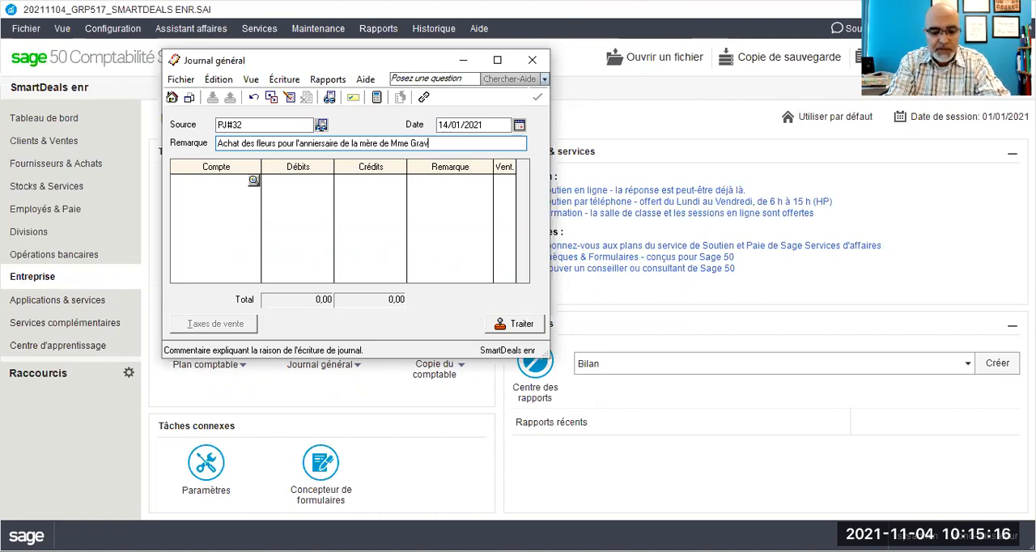
type("el")
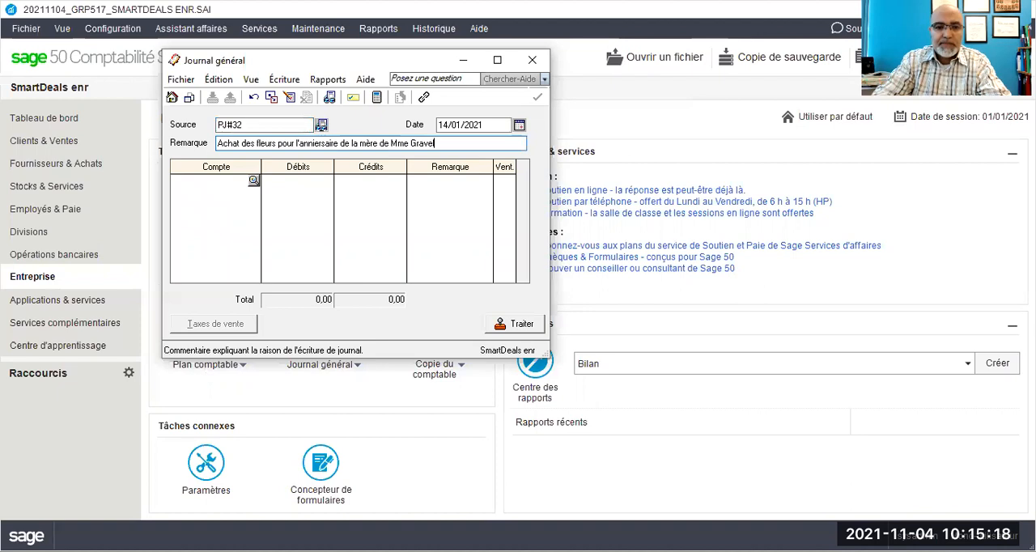
key("Tab")
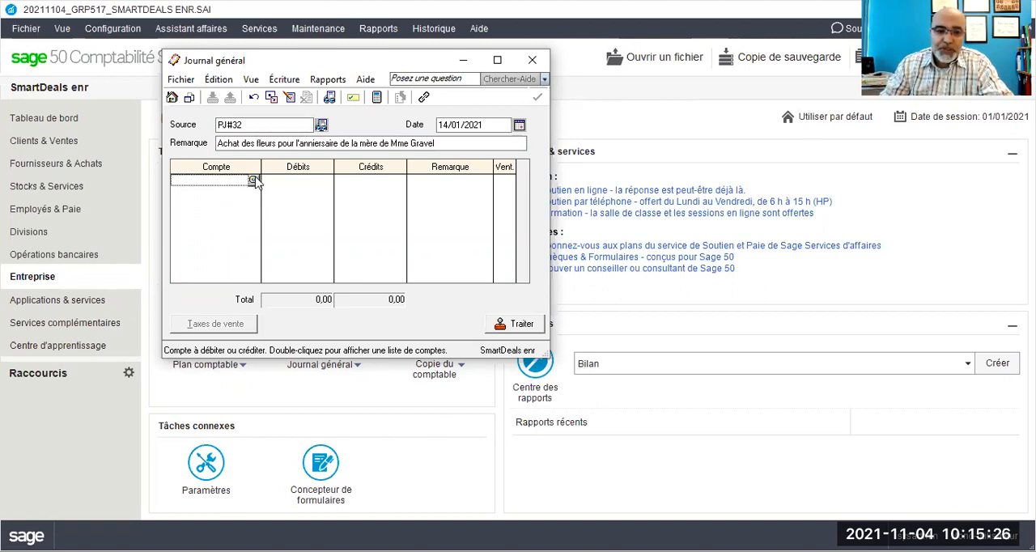
left_click(252, 180)
scroll(279, 257, "down", 10)
scroll(279, 258, "down", 8)
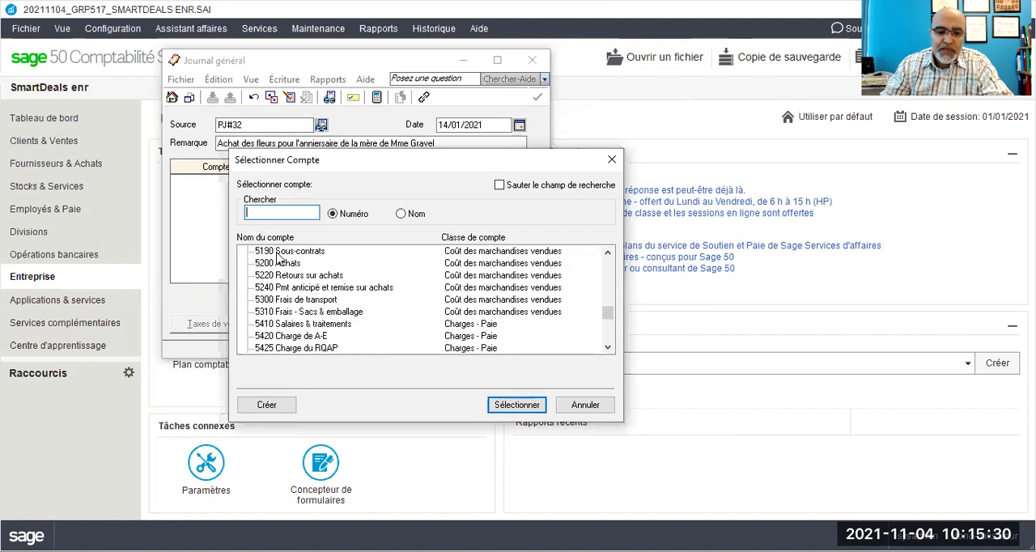
scroll(278, 257, "down", 3)
scroll(278, 258, "up", 9)
scroll(278, 257, "up", 2)
scroll(278, 257, "down", 1)
scroll(279, 264, "up", 2)
scroll(279, 264, "down", 1)
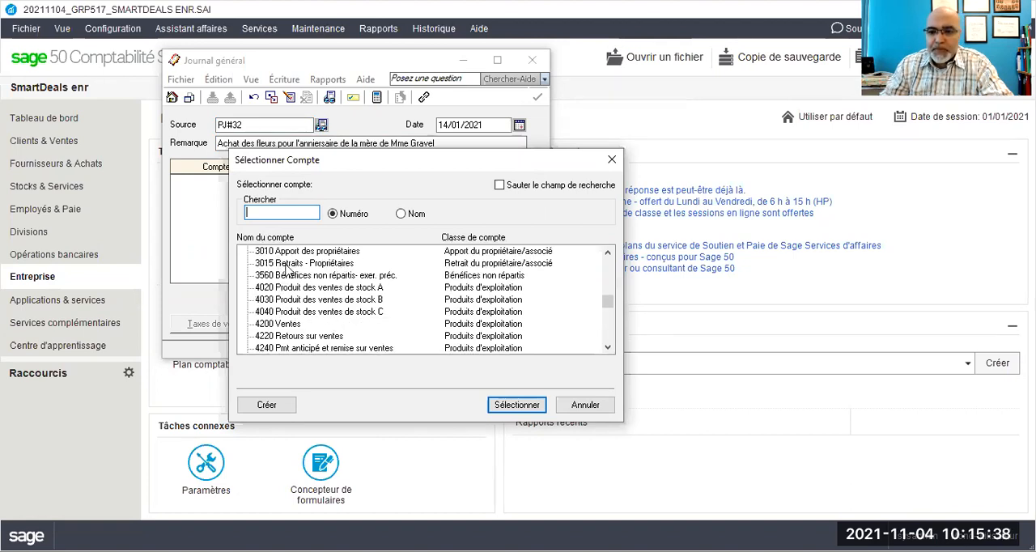
left_click(285, 265)
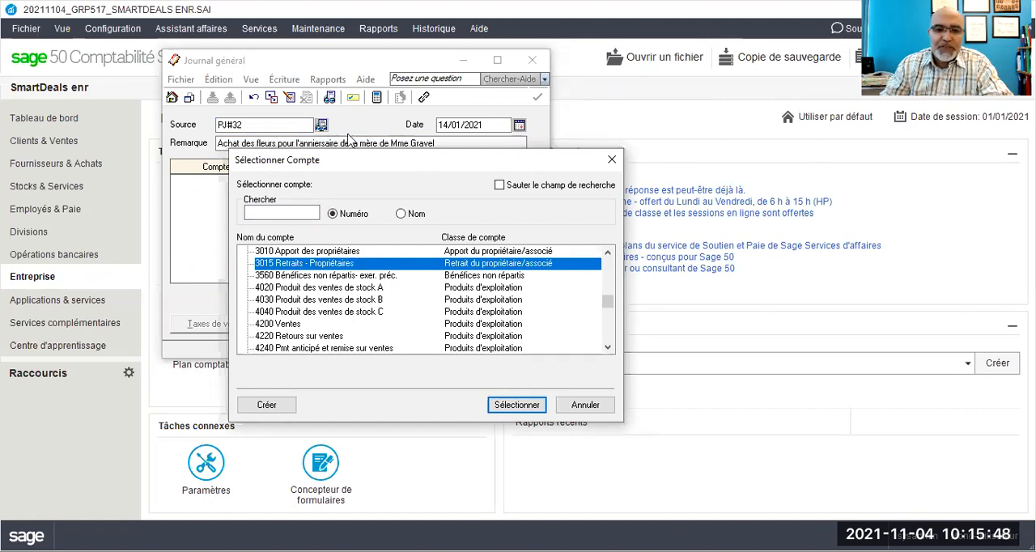
left_click_drag(430, 166, 431, 194)
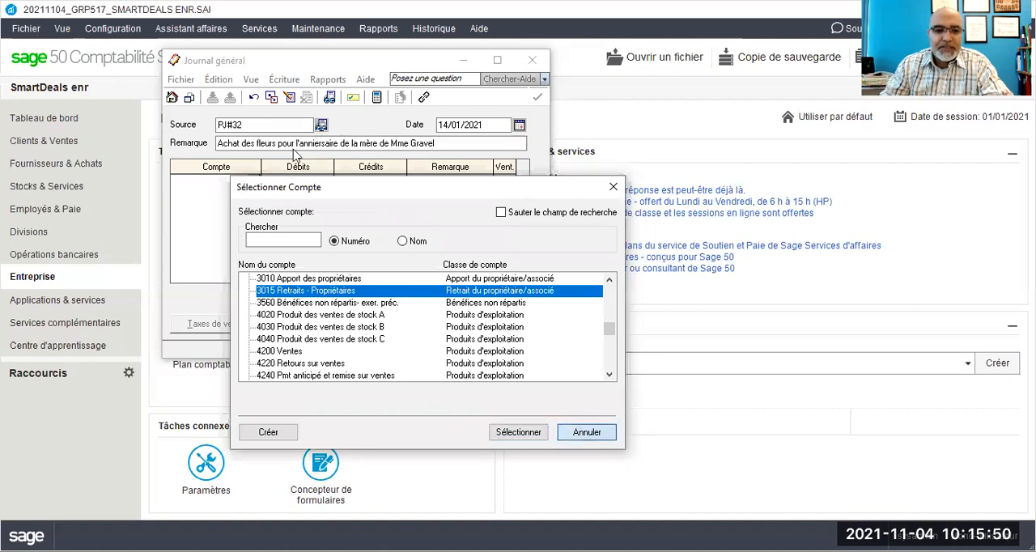
left_click(581, 433)
Step: Replace "des fleurs pour l'anniersaire de la mère" in the journal remark with "logiciel pour"
left_click(257, 144)
key("BackSpace")
key("BackSpace")
key("BackSpace")
type("logiciel")
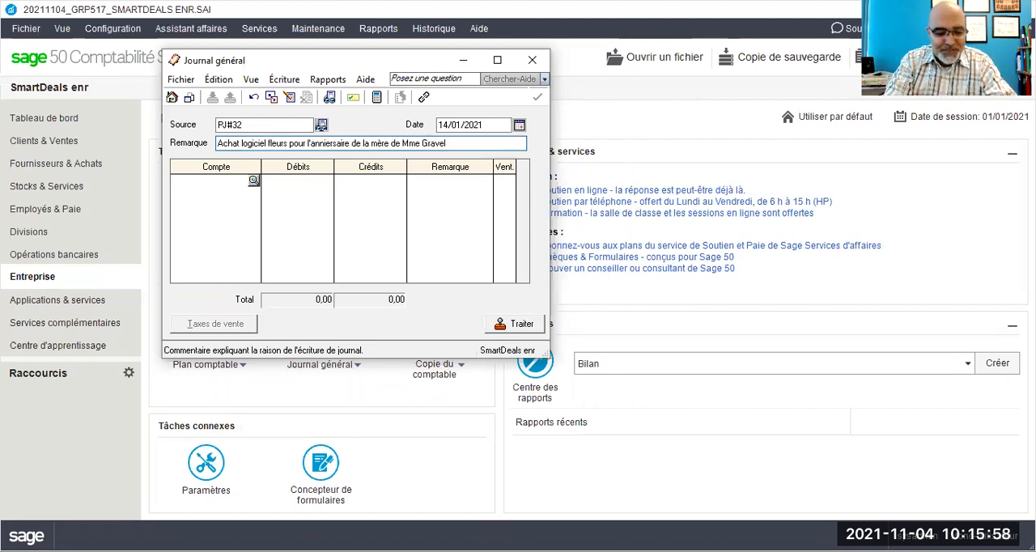
type(" pour ")
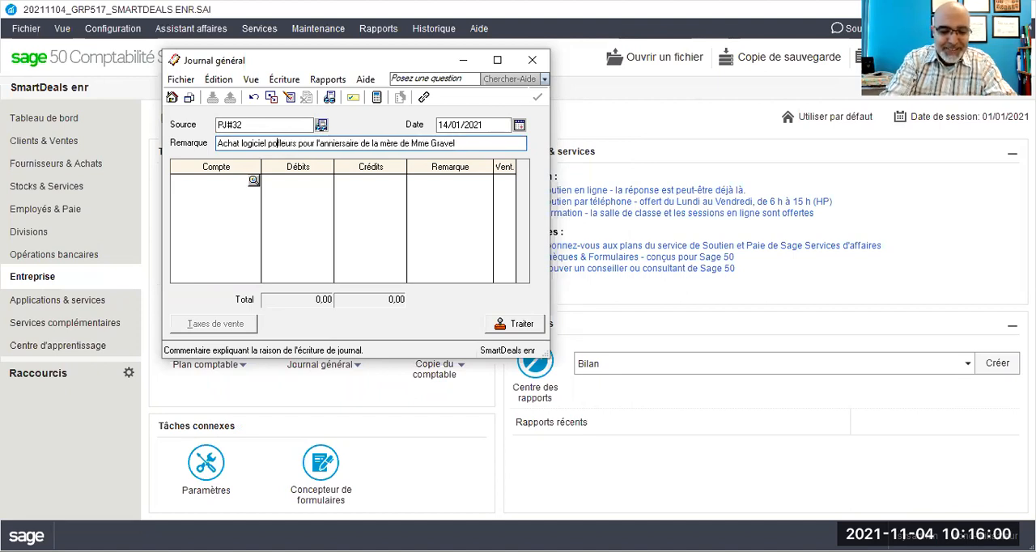
type("le fil")
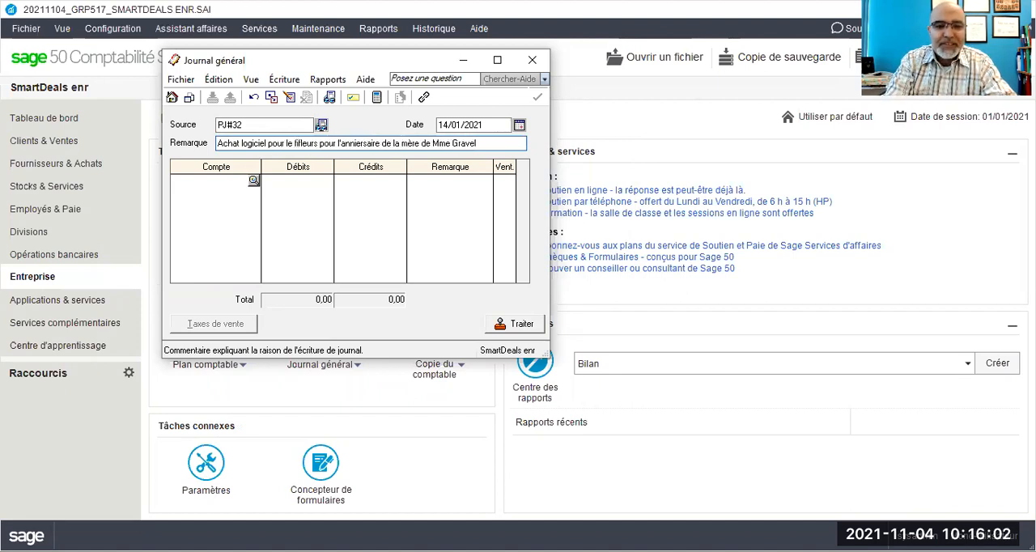
key("BackSpace")
key("BackSpace")
key("Delete")
key("Delete")
key("Delete")
key("Delete")
key("Delete")
key("Delete")
key("Delete")
key("Delete")
key("Delete")
key("Delete")
key("Delete")
key("Delete")
key("Delete")
key("Delete")
key("Delete")
key("Delete")
key("Delete")
key("Delete")
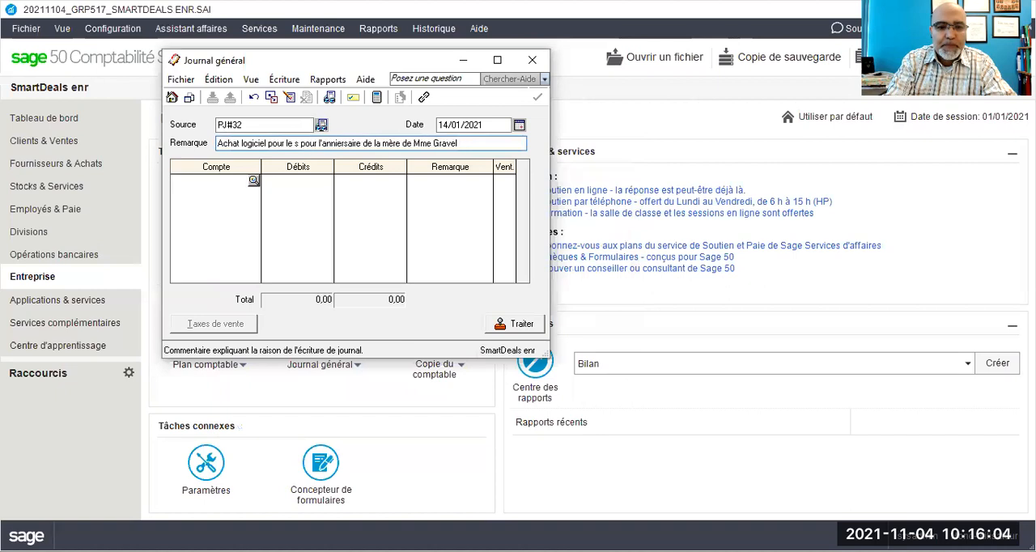
key("Delete")
key("Delete")
key("Delete")
key("Delete")
key("Delete")
key("Delete")
key("Delete")
key("Delete")
key("Delete")
key("Delete")
key("Delete")
key("Delete")
key("Delete")
key("Delete")
key("Delete")
key("Delete")
key("Delete")
type("$$")
key("BackSpace")
key("BackSpace")
key("BackSpace")
key("BackSpace")
key("BackSpace")
key("BackSpace")
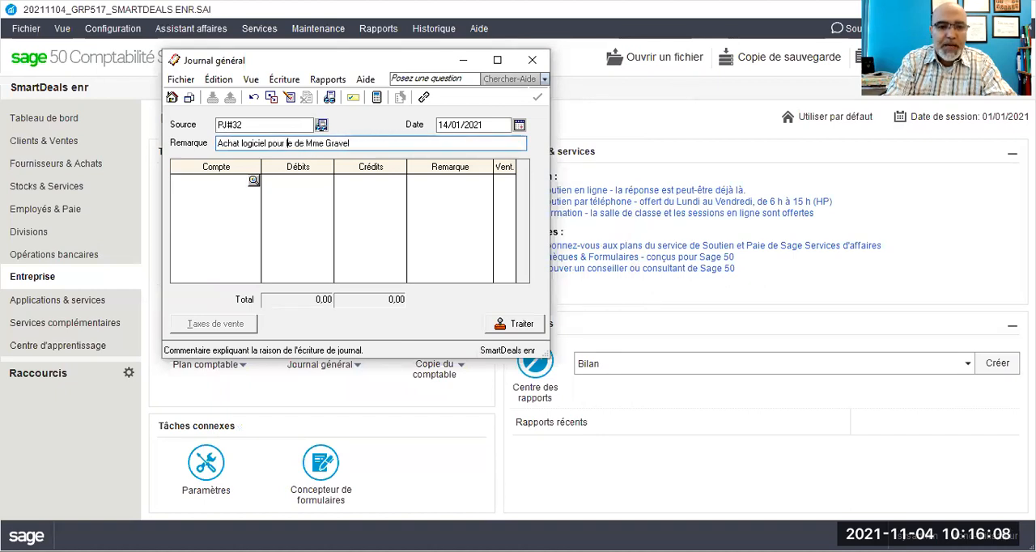
Step: Insert the son's first name followed by ", le fils" after "logiciel pour" in the journal remark
type("A")
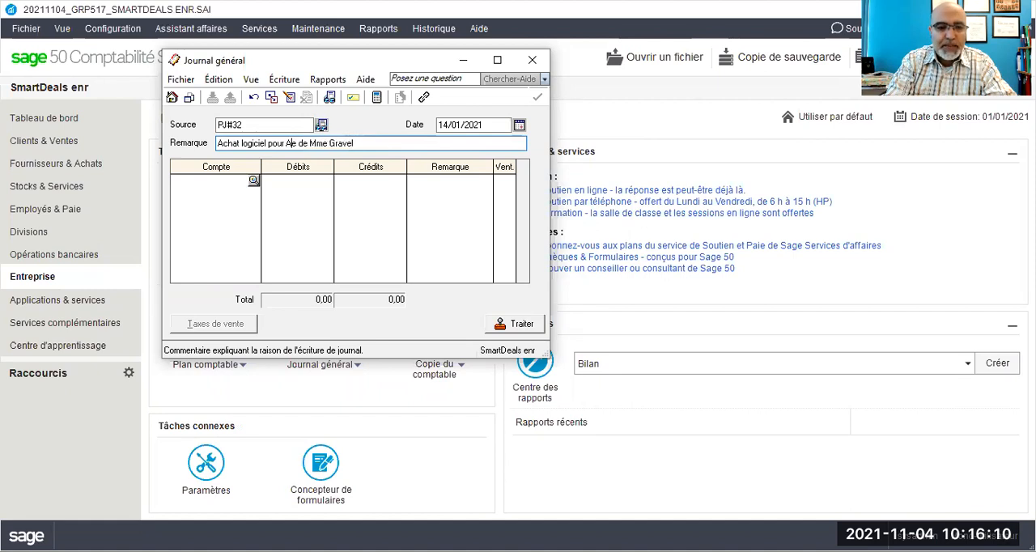
type("dam , le ")
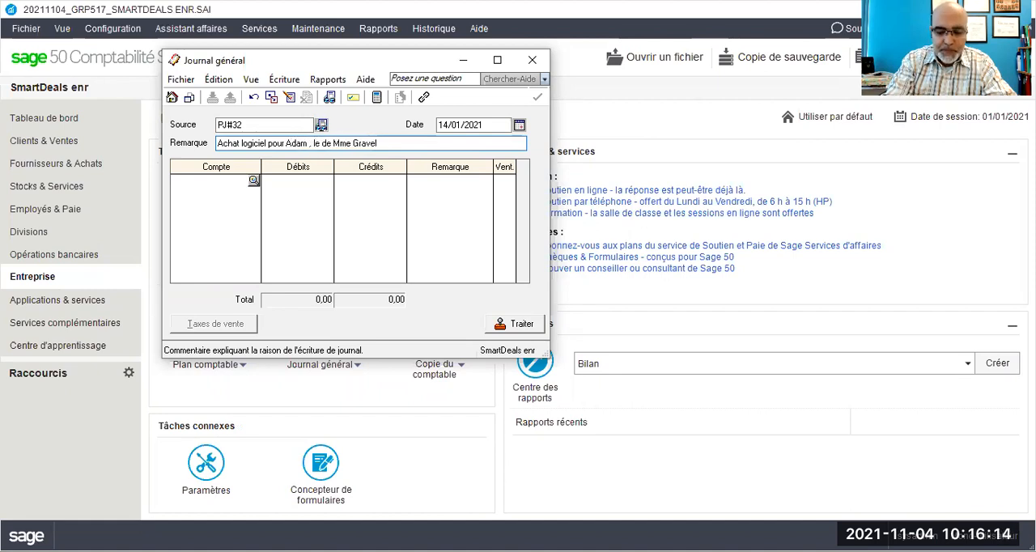
type("fils")
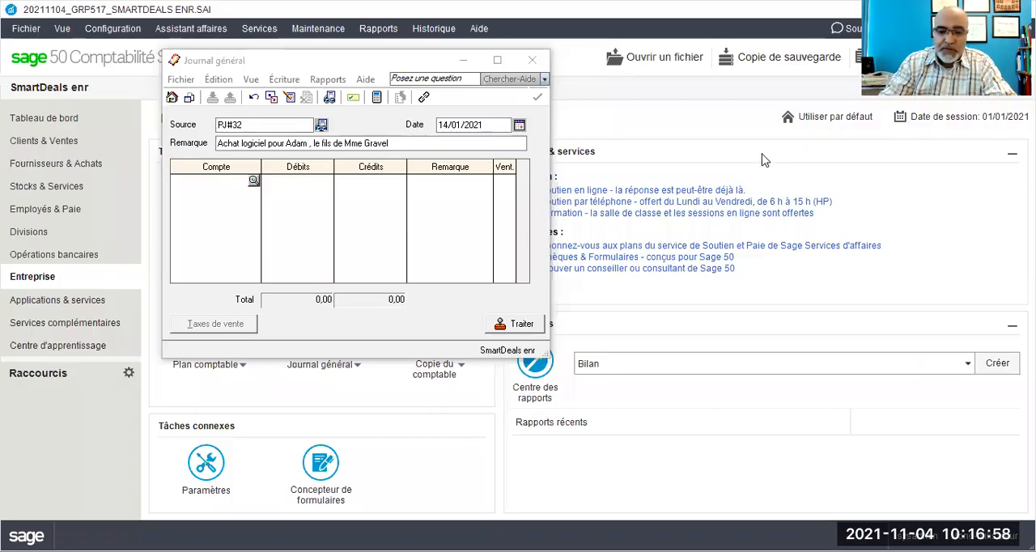
Step: Debit account 3015 Retraits - Propriétaires for 38,50 on the first line of the journal entry
left_click(240, 178)
type("3015")
key("Tab")
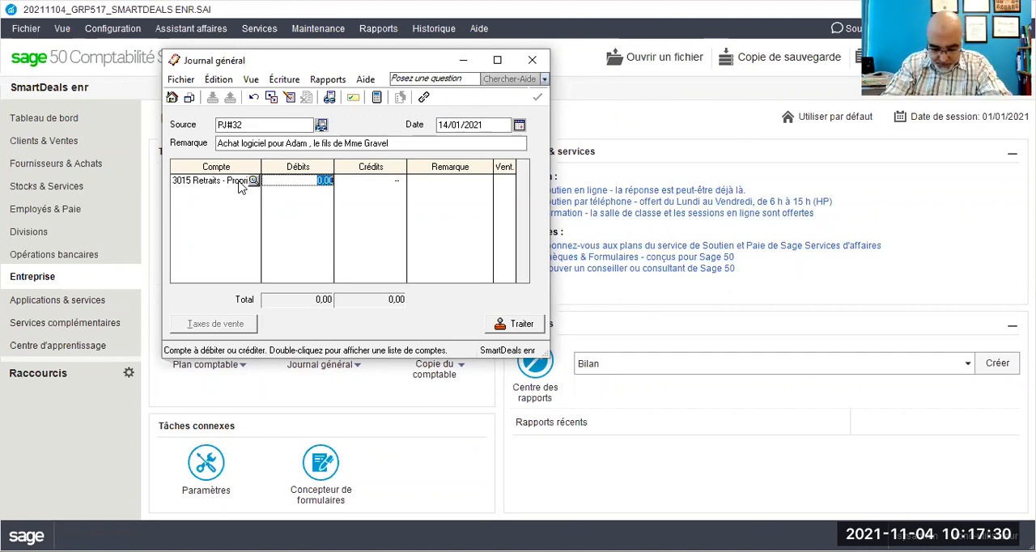
type("385")
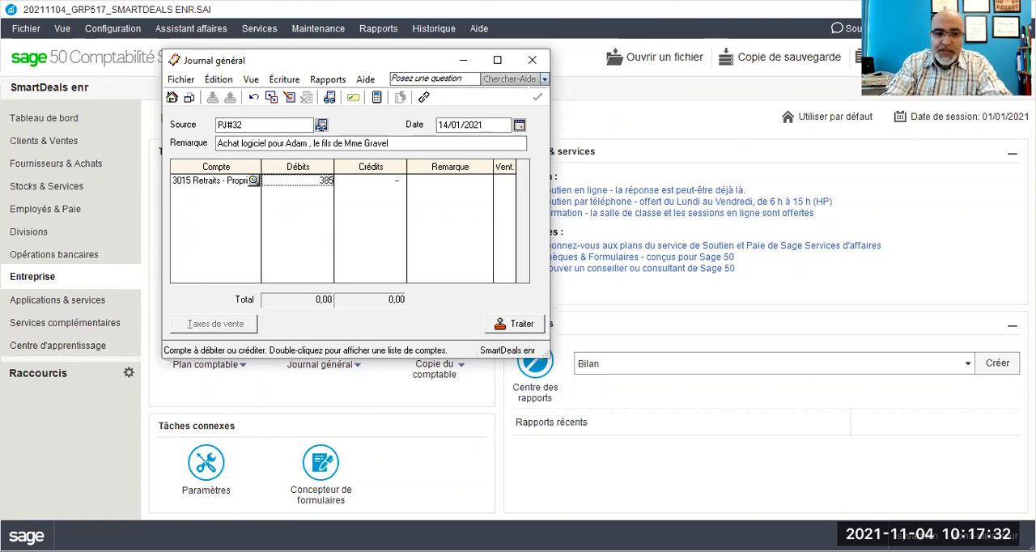
key("BackSpace")
type(",")
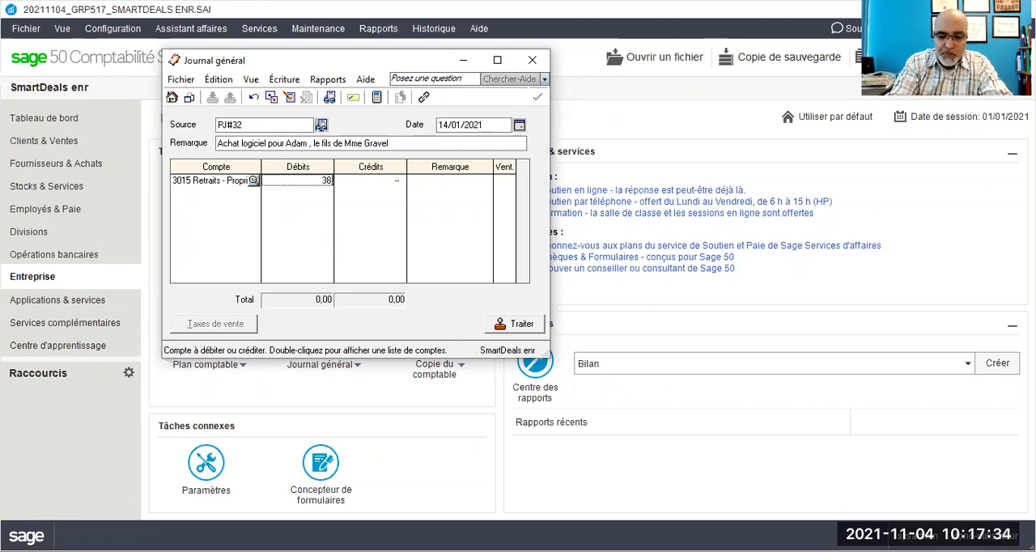
type("50")
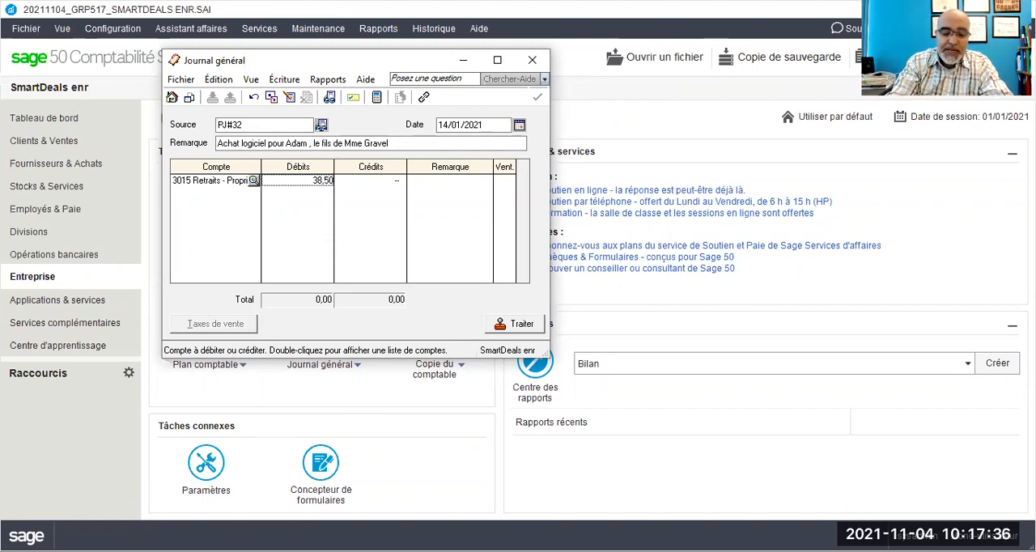
key("Tab")
key("Tab")
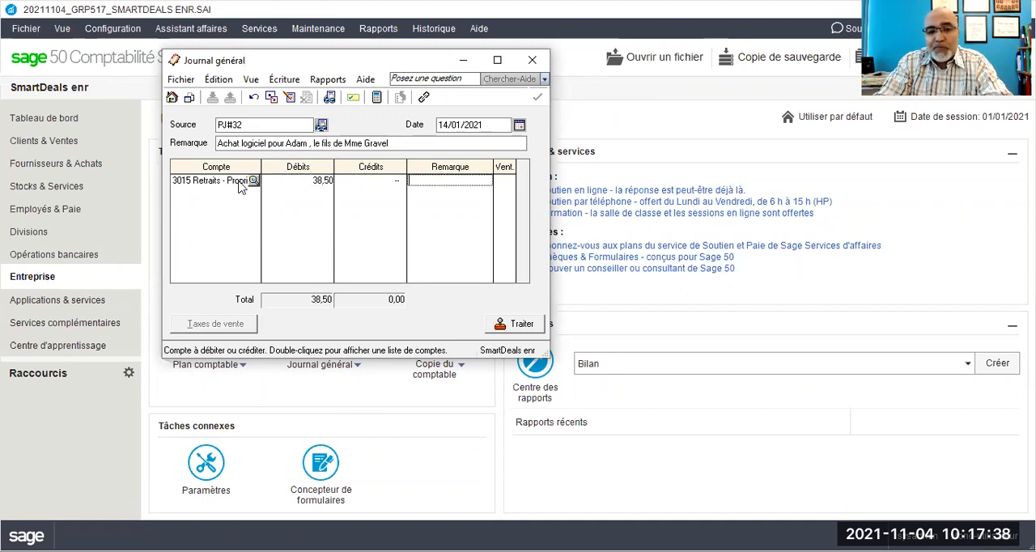
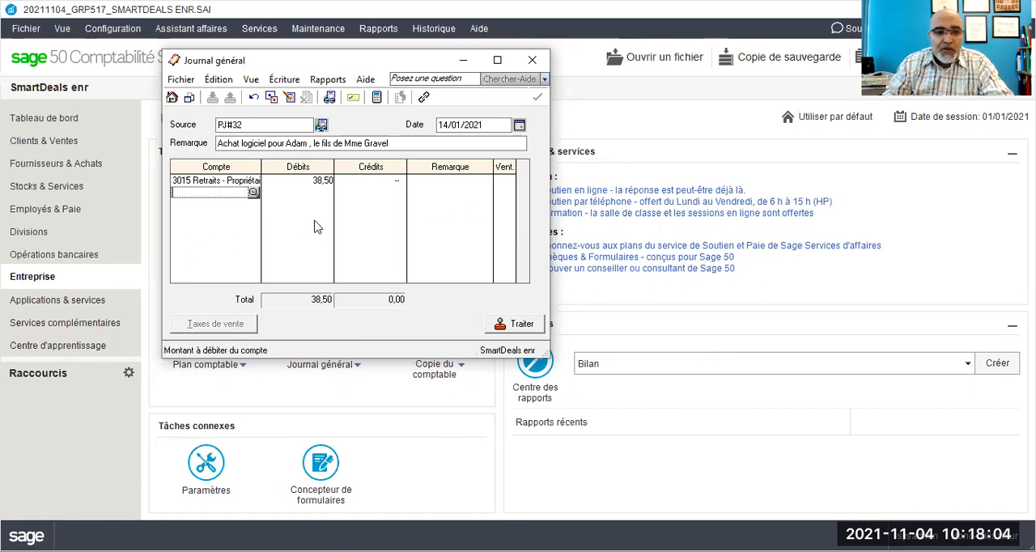
Step: Credit account 1050 Petite caisse for 38,50 on the second line of the journal entry
type("1050")
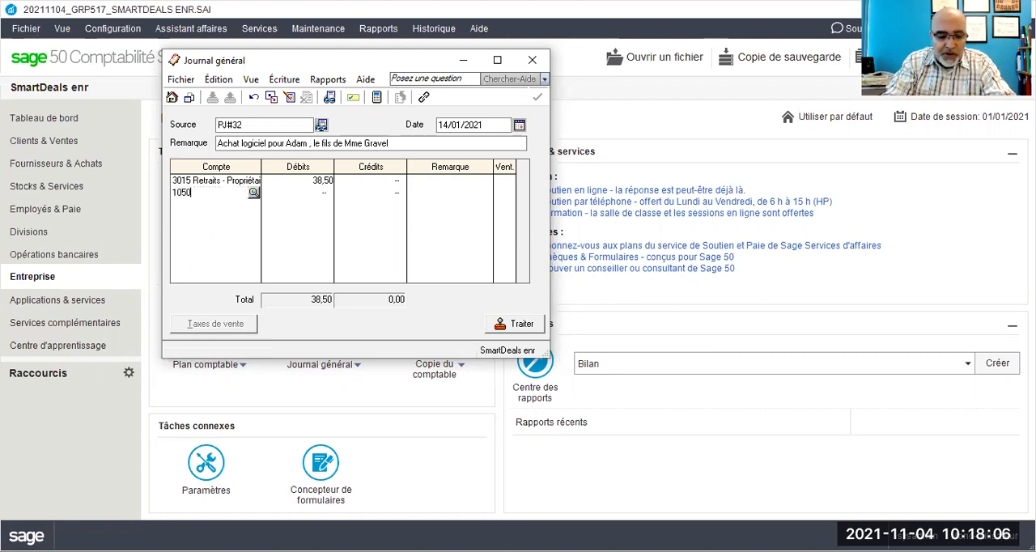
key("Tab")
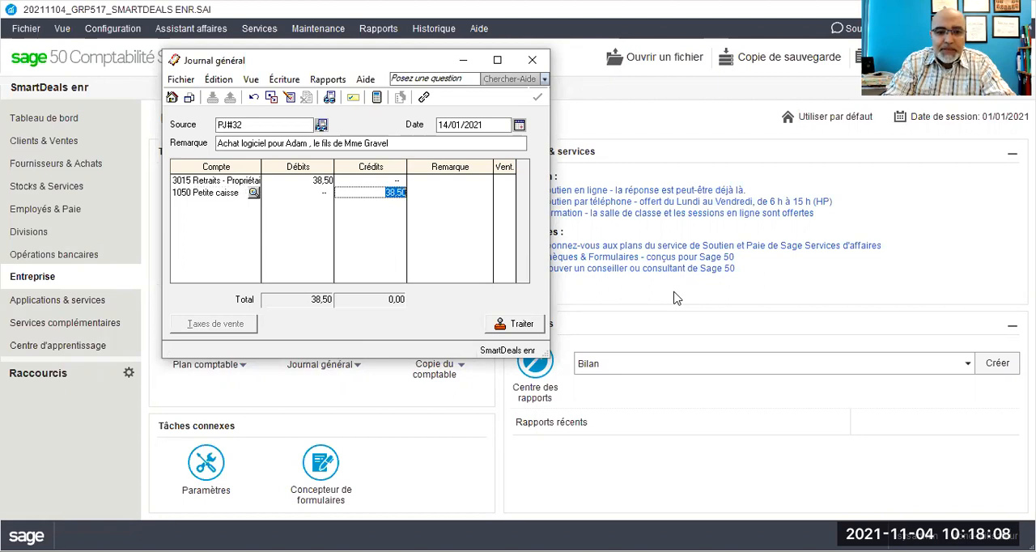
key("Tab")
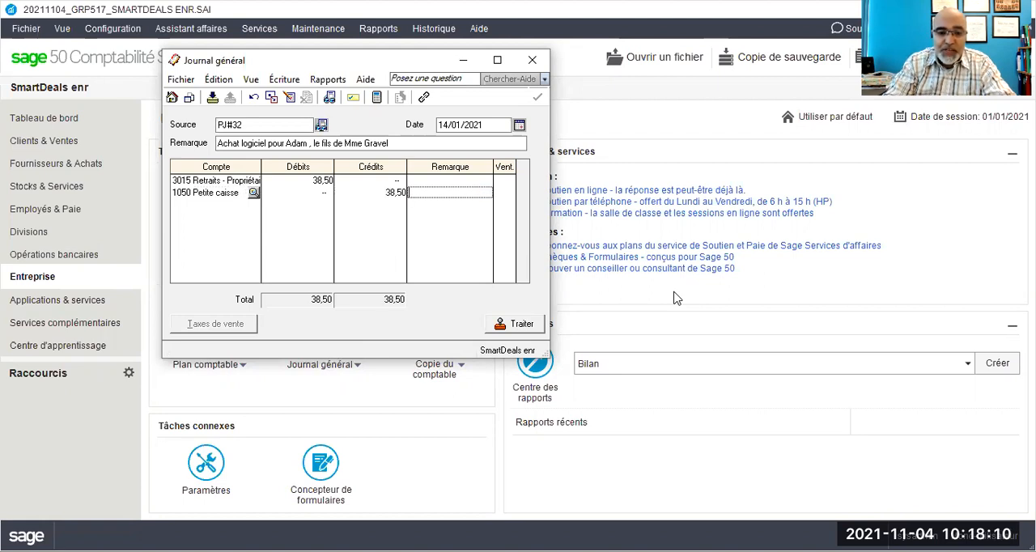
Step: Review the accounting details of the general journal entry before posting it, and close the report
left_click(329, 81)
left_click(342, 99)
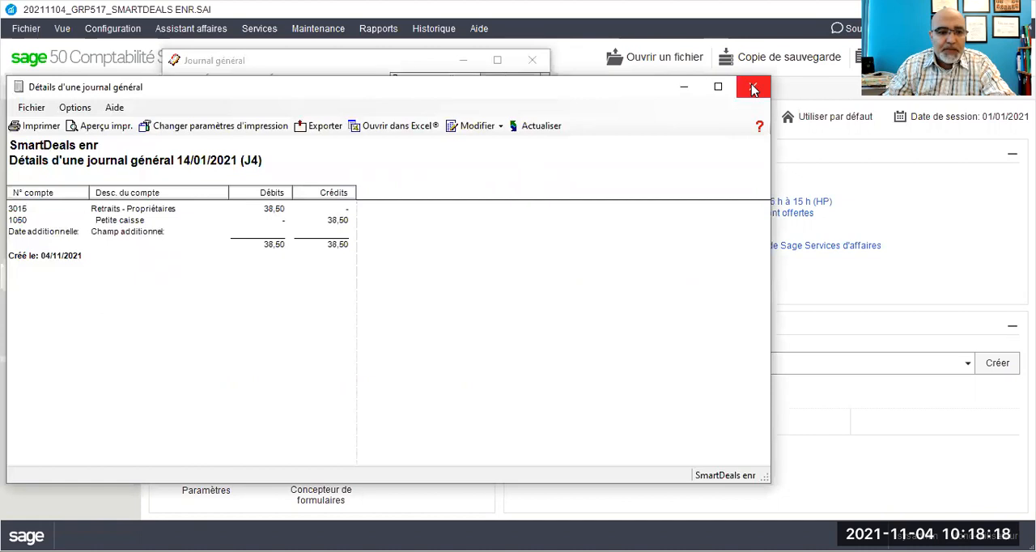
key("alt+F4")
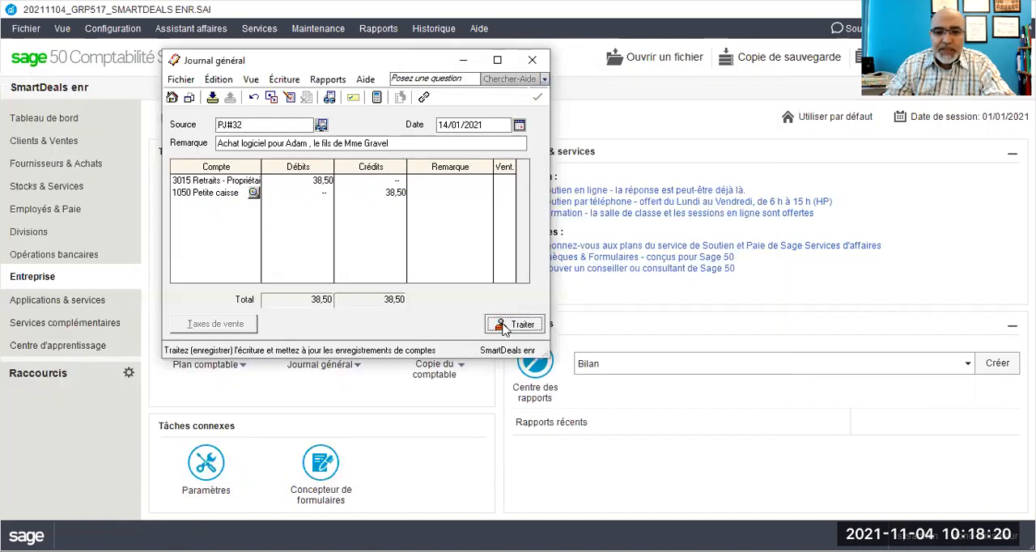
Step: Process the general journal entry and close the Journal général window
left_click(526, 324)
left_click(562, 338)
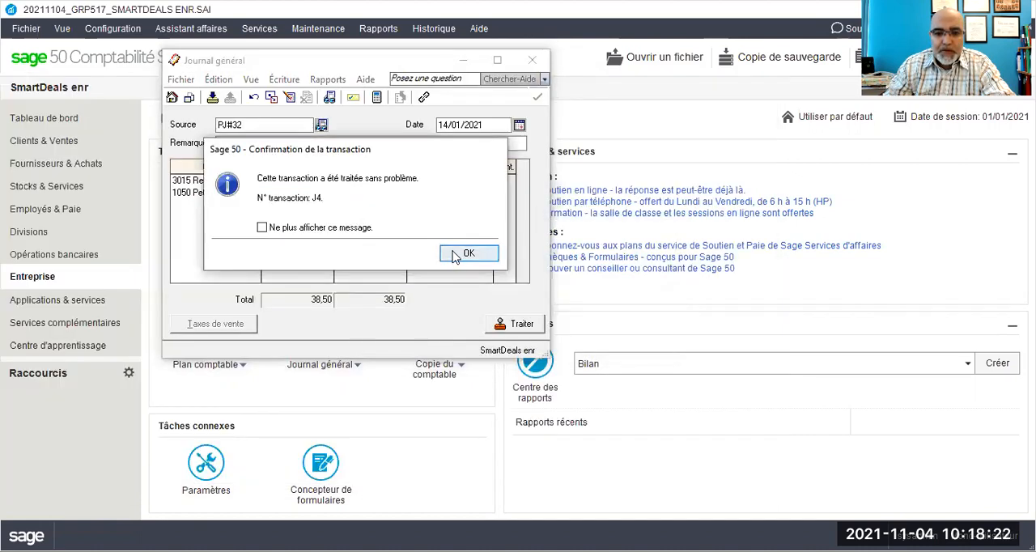
left_click(455, 255)
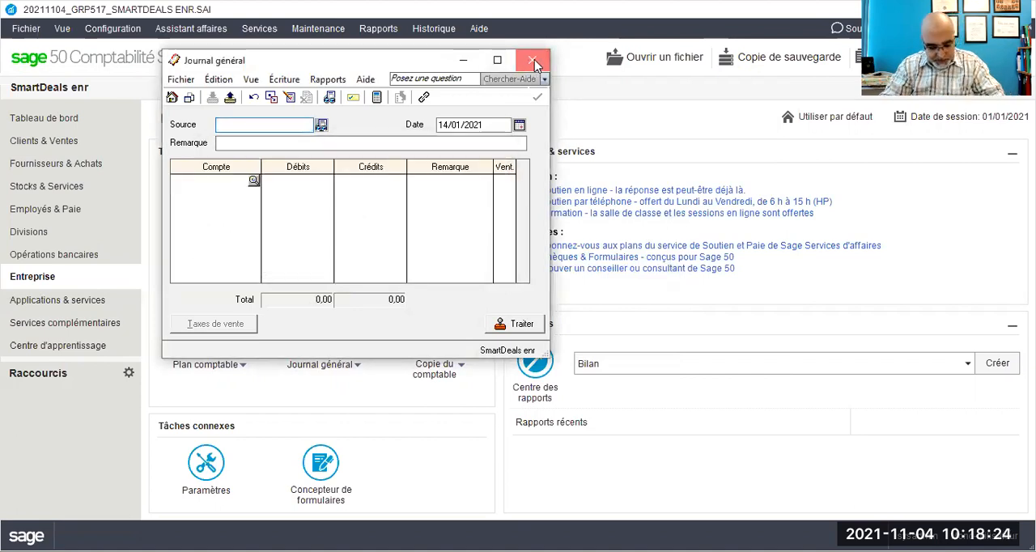
left_click(533, 61)
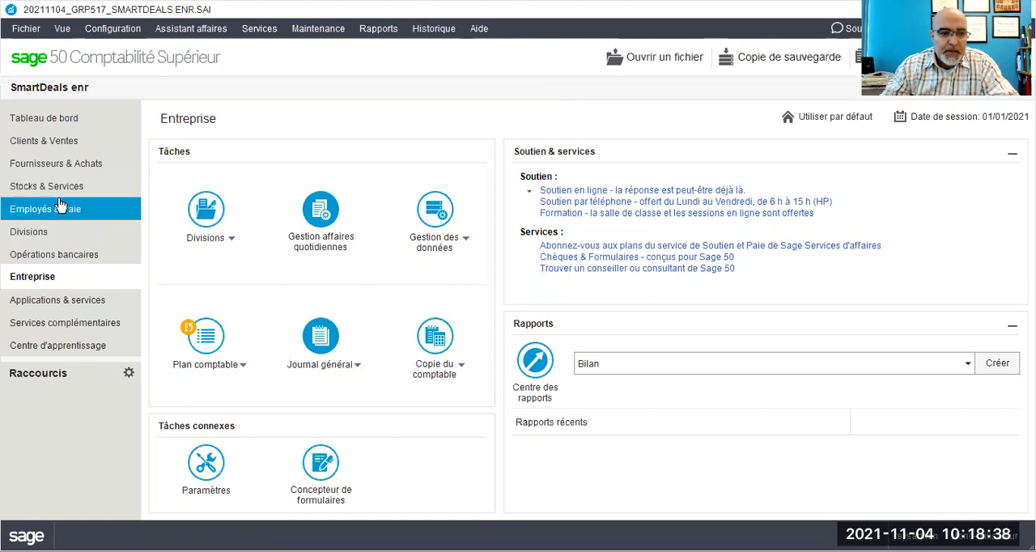
Step: Open a new payment of the type Effectuer autre paiement from Fournisseurs & Achats
left_click(75, 165)
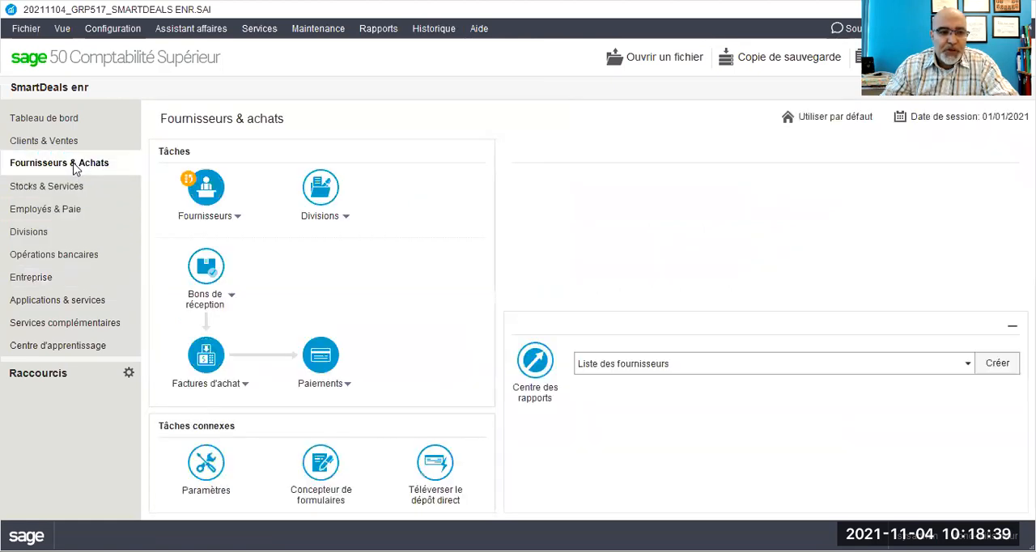
left_click(348, 388)
left_click(358, 437)
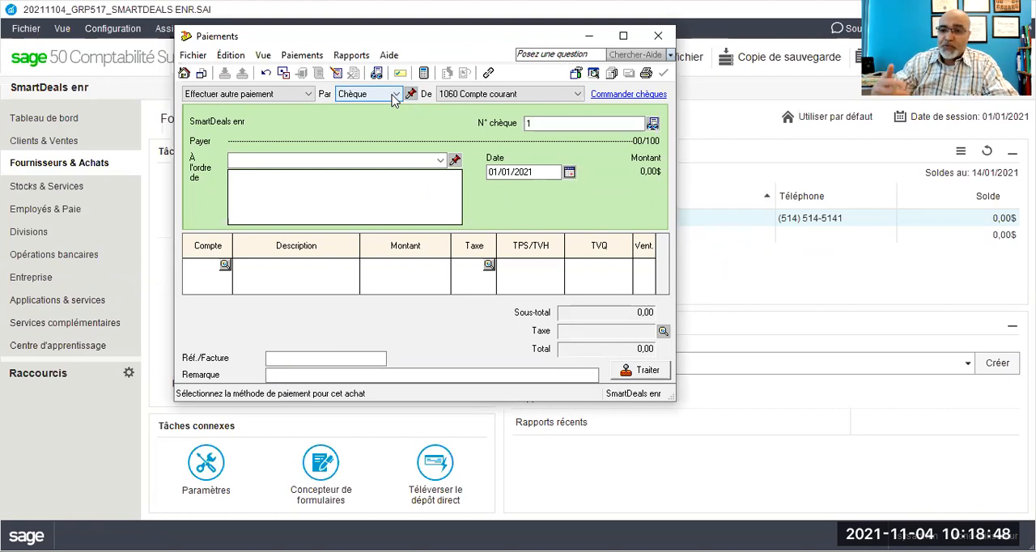
Step: Enter Mega Data inc. as the payee and open a full supplier record for it
left_click(409, 160)
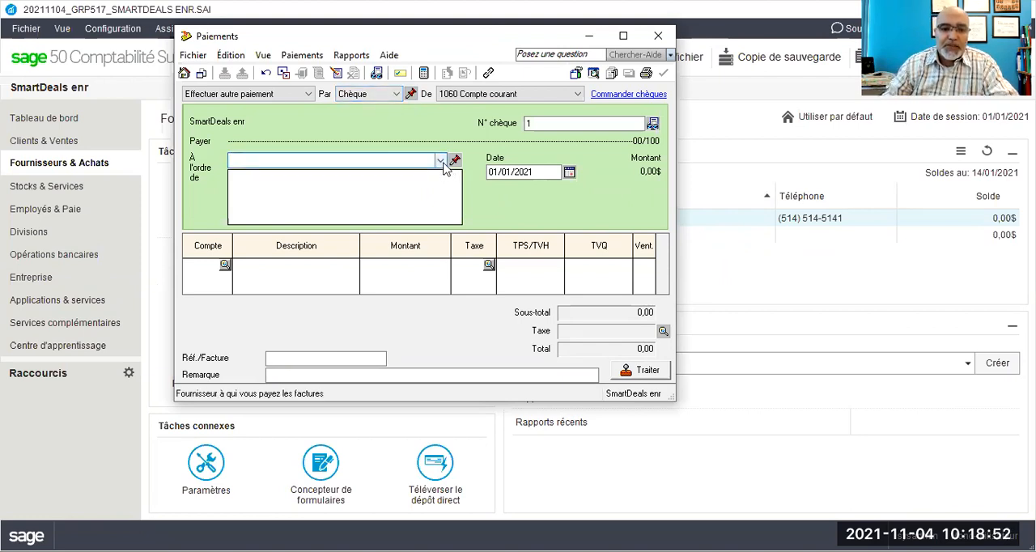
left_click(441, 162)
left_click(442, 162)
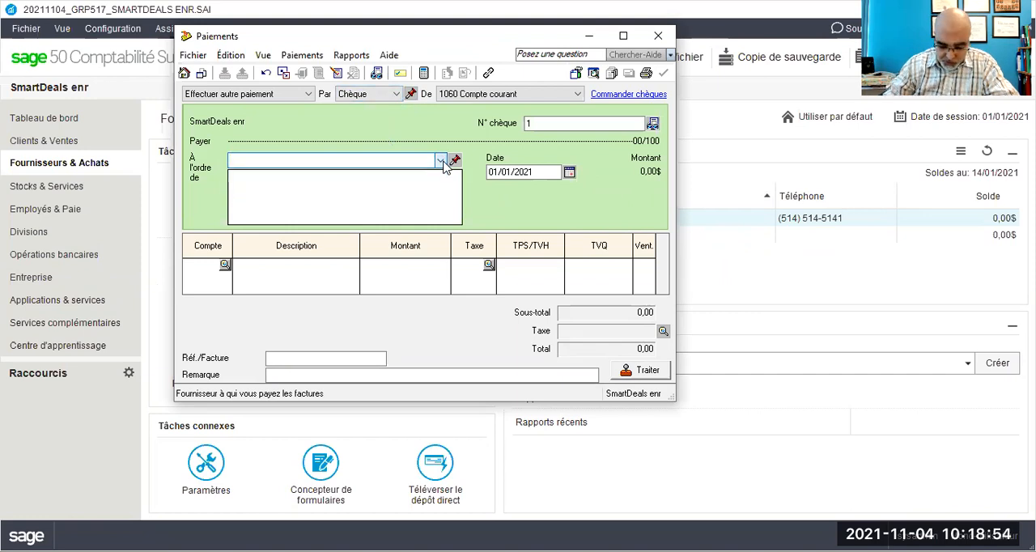
type("M")
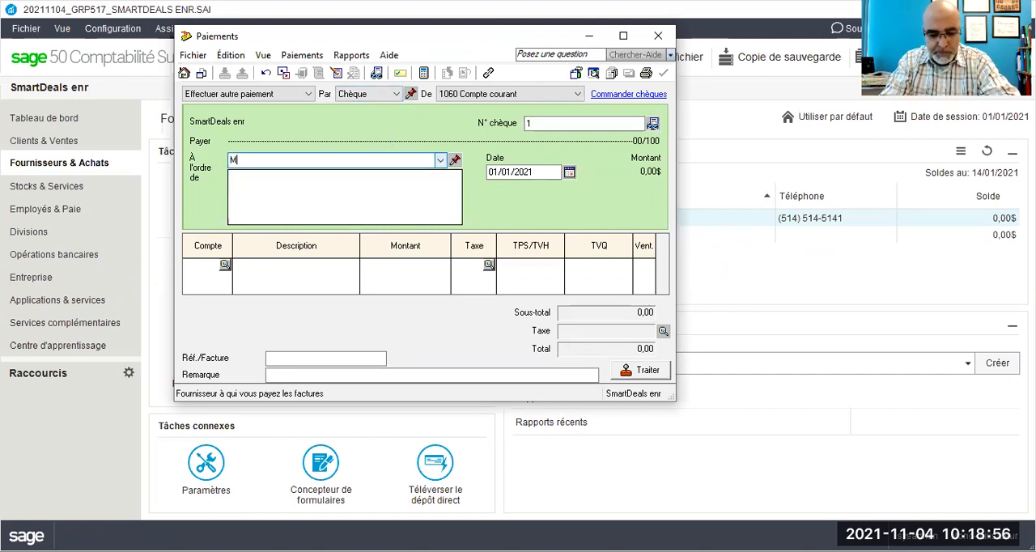
type("ega Data")
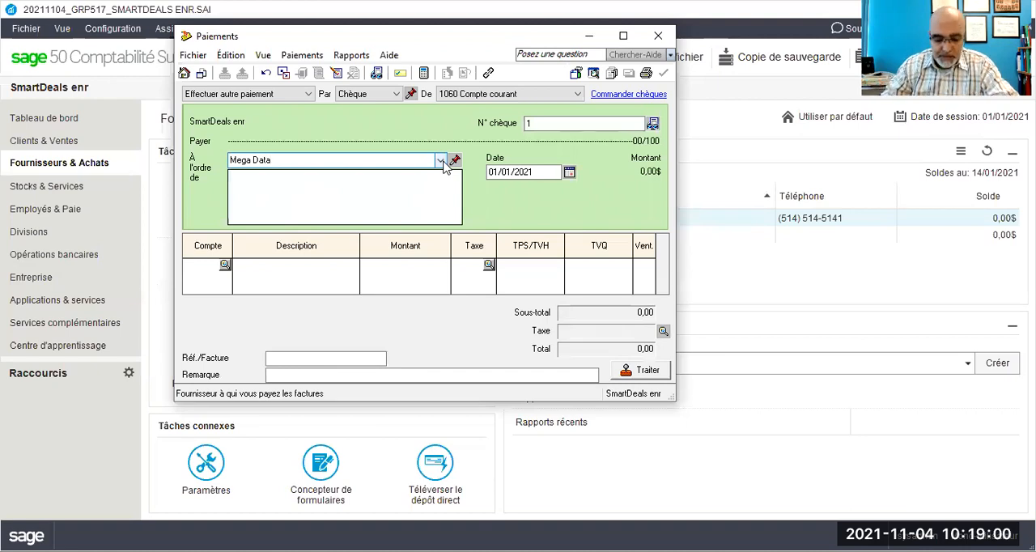
type(" inc.")
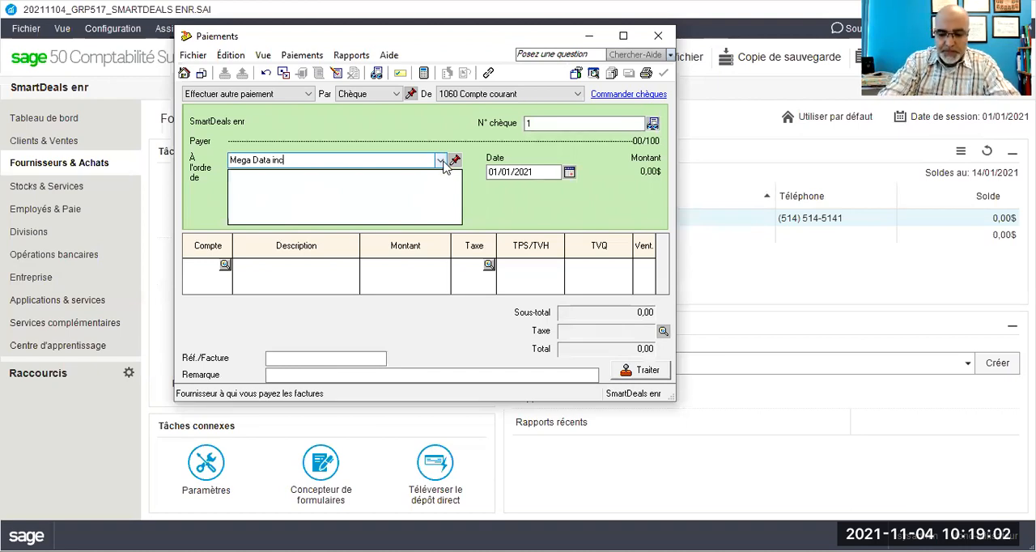
key("Tab")
left_click(409, 252)
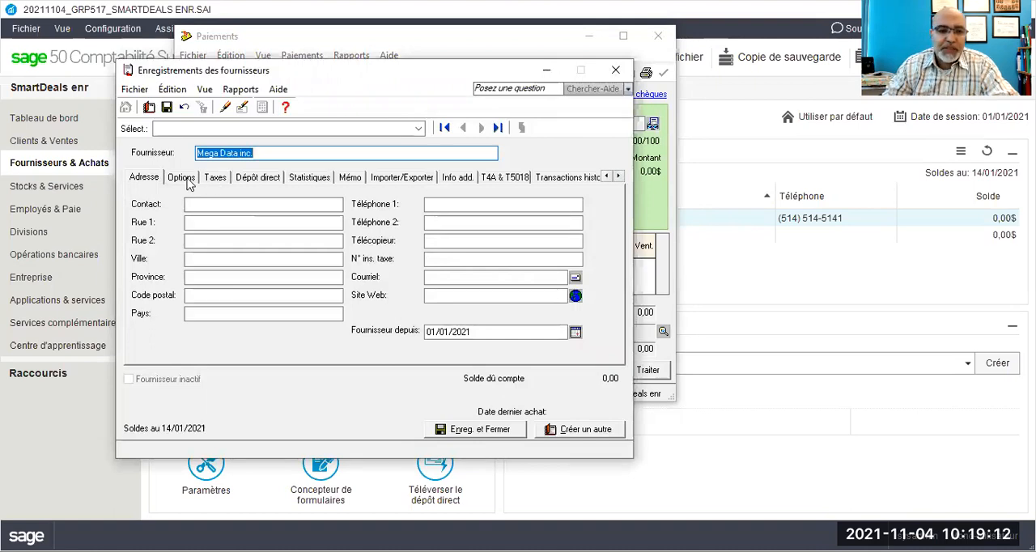
Step: Set the default expense account of the supplier Mega Data inc. to 5615 Publicité & promotions
left_click(181, 178)
left_click(364, 199)
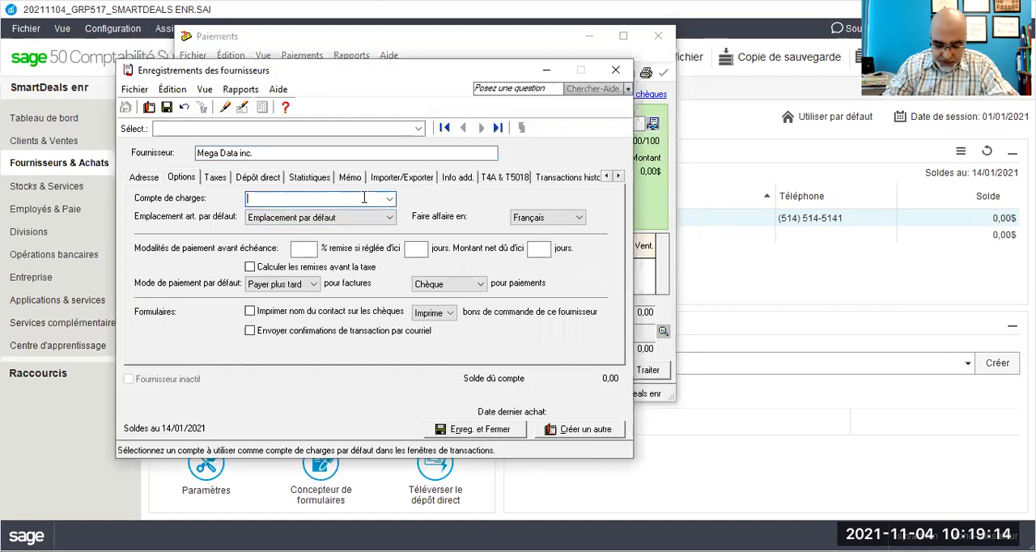
type("56")
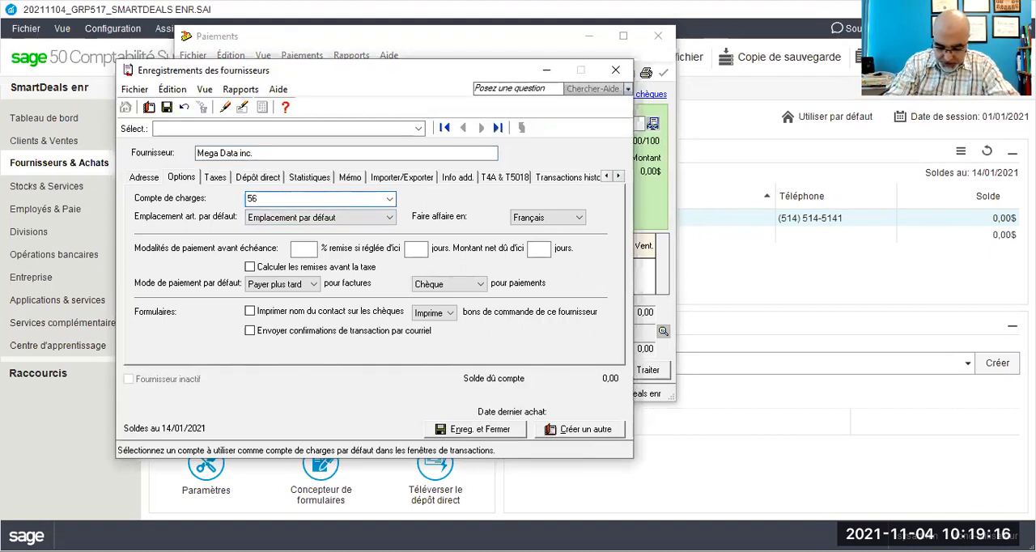
type("15")
key("Tab")
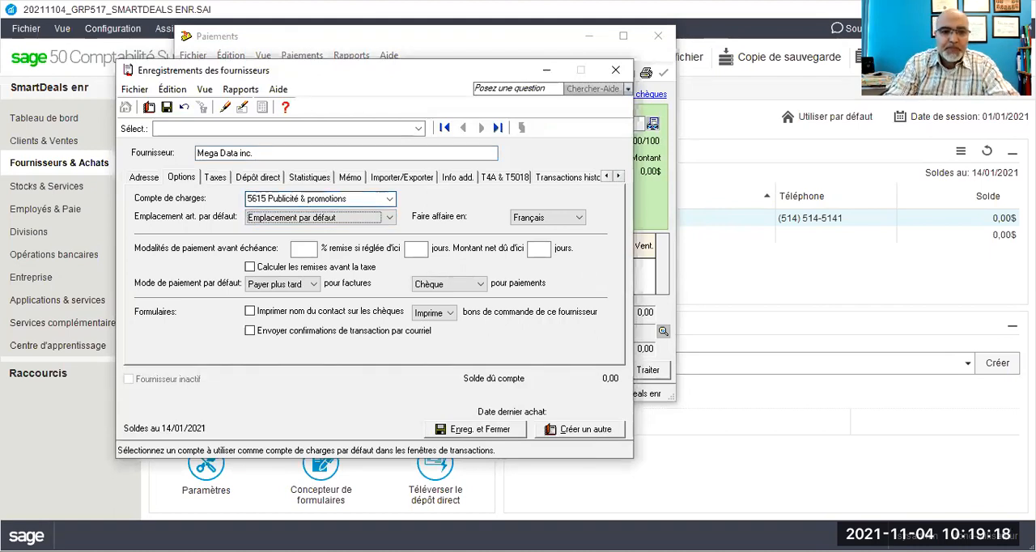
Step: Set the usual tax code of the supplier Mega Data inc. to GQ - TPS 5%, TVQ 9.975%
left_click(216, 178)
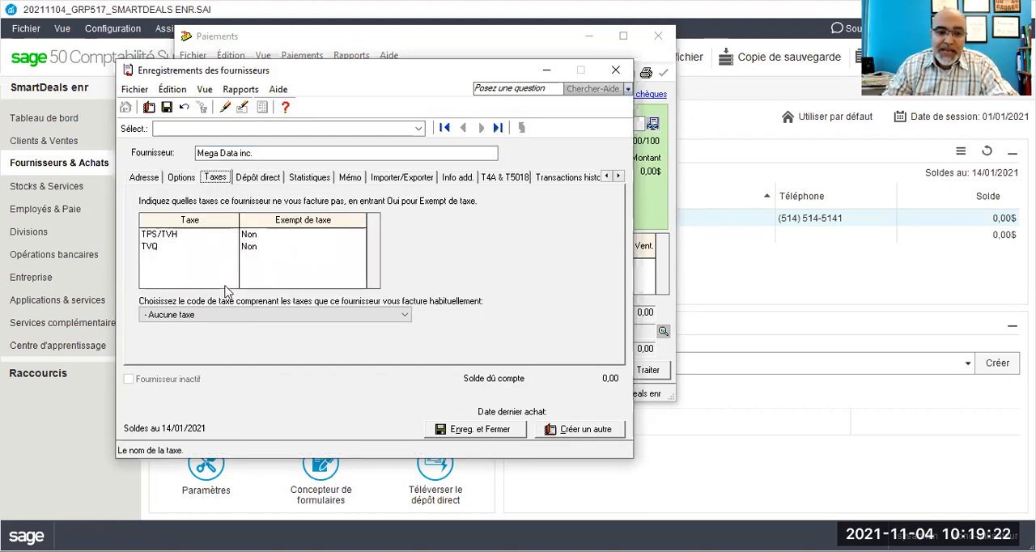
left_click(222, 315)
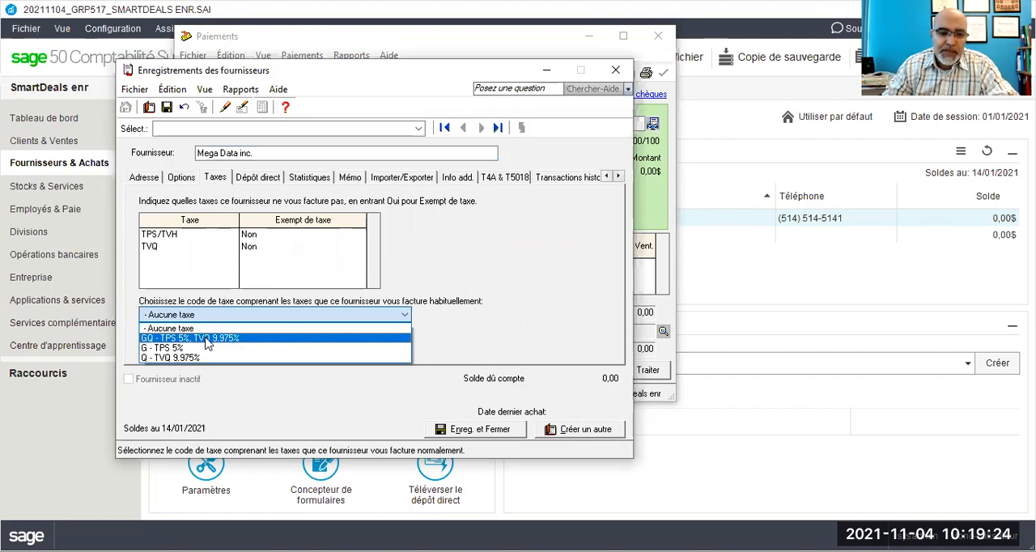
left_click(208, 338)
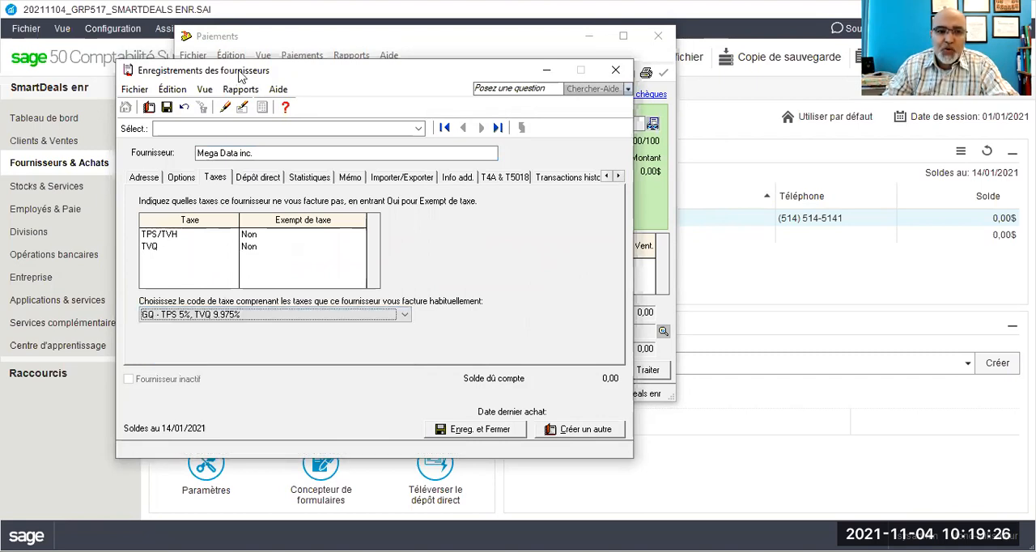
Step: Recheck the option and tax settings of the Mega Data inc. record, and save and close it
left_click_drag(243, 71, 250, 48)
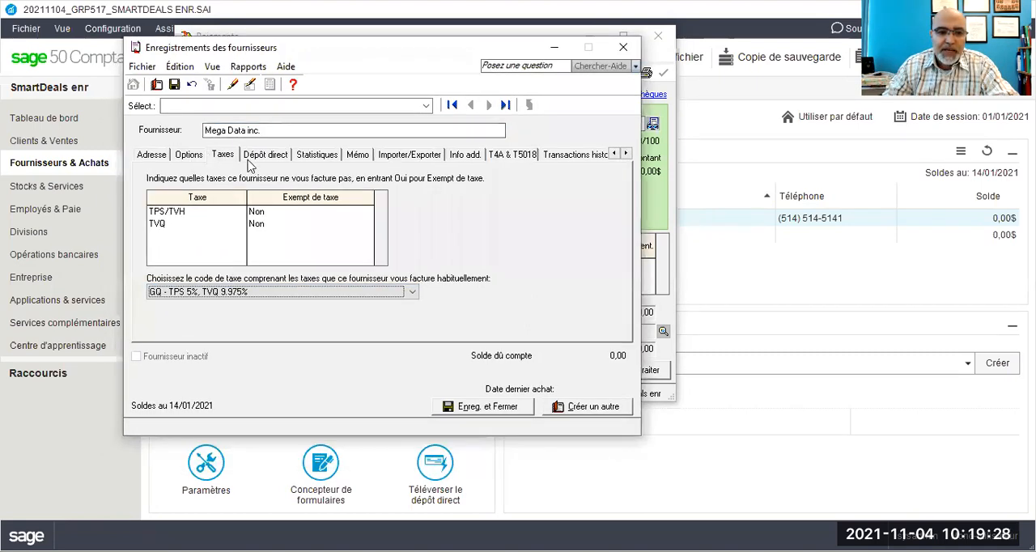
left_click(188, 157)
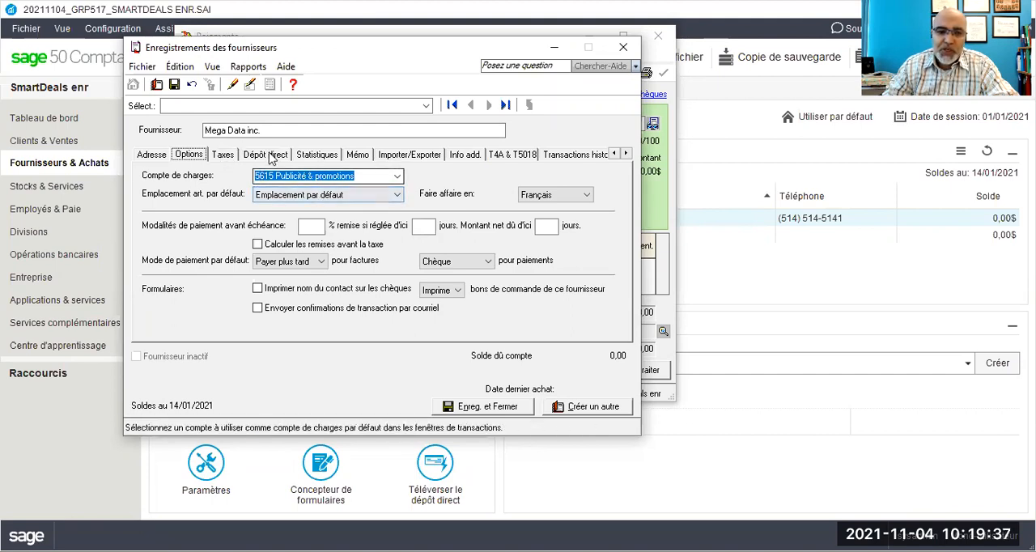
left_click(222, 154)
left_click(488, 407)
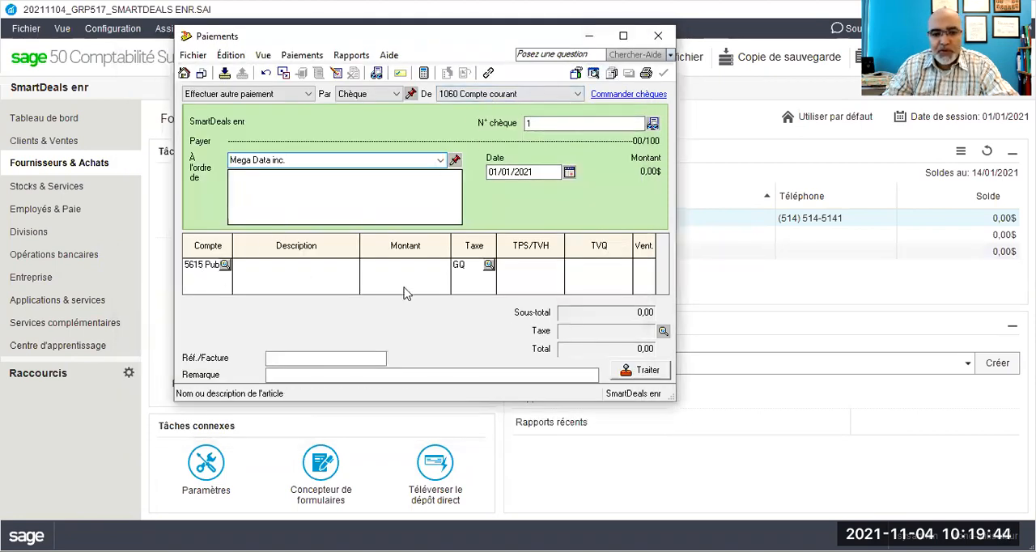
Step: Set the payment method to Comptant and pin it, with 1050 Petite caisse as the source account and 17/01/2021 as the date
left_click(396, 94)
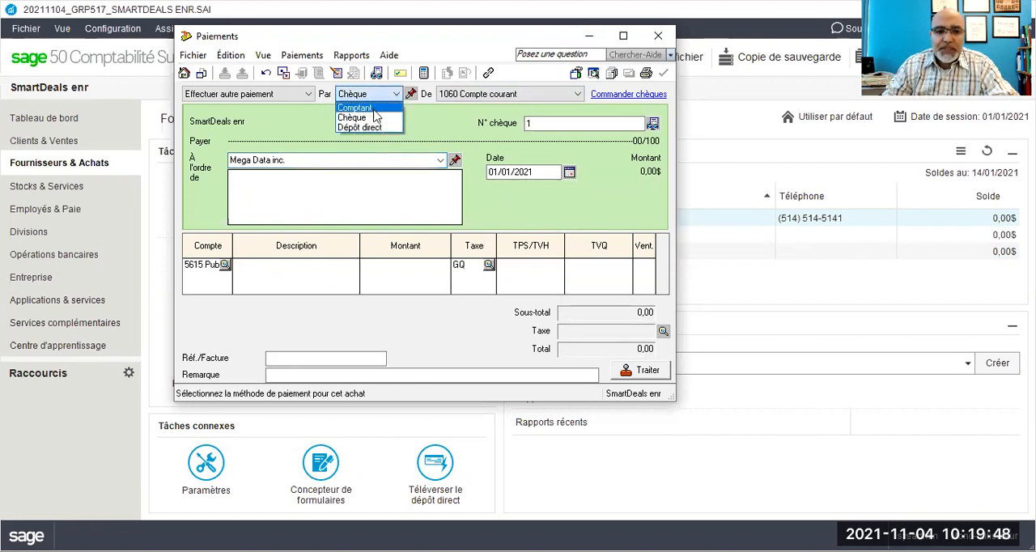
left_click(382, 107)
left_click(412, 94)
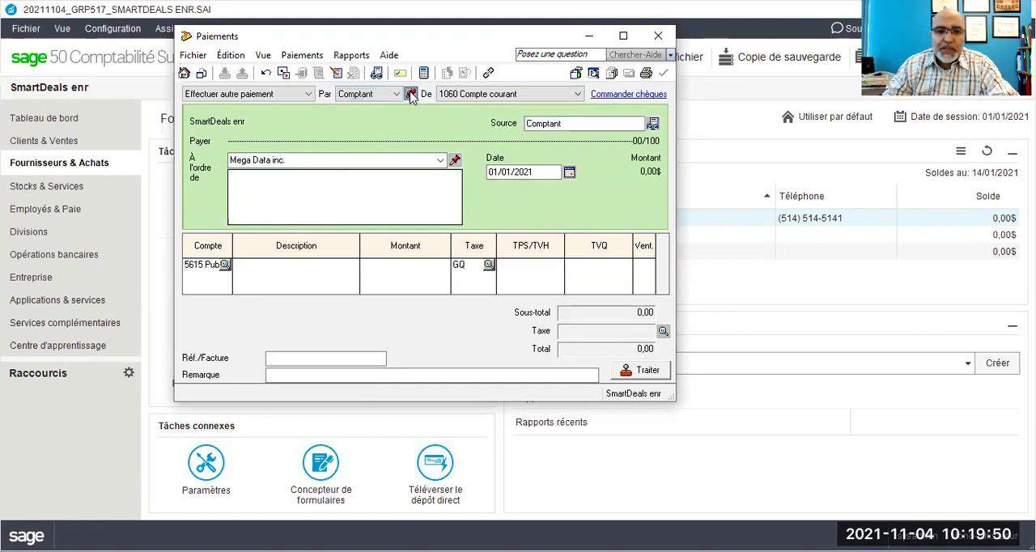
left_click(470, 94)
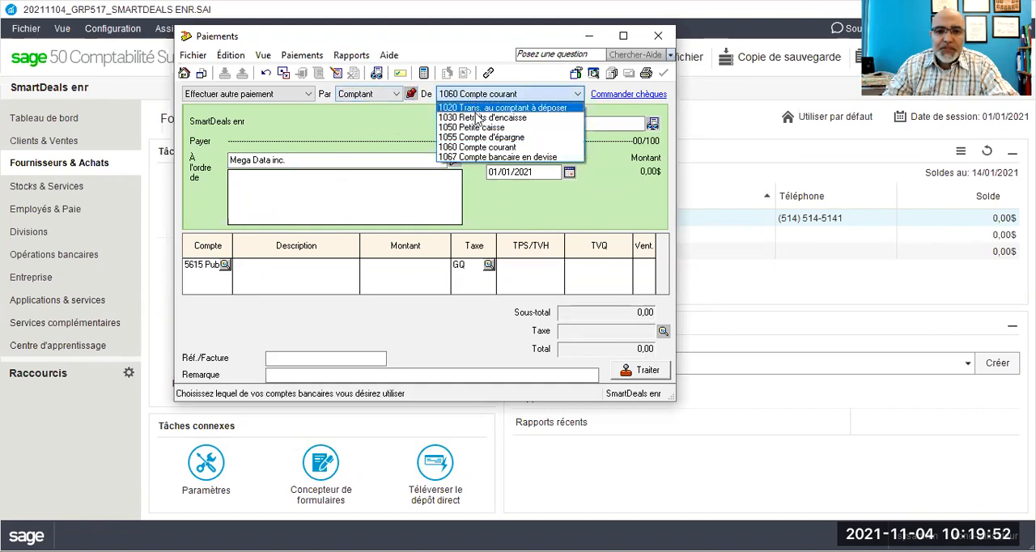
left_click(473, 128)
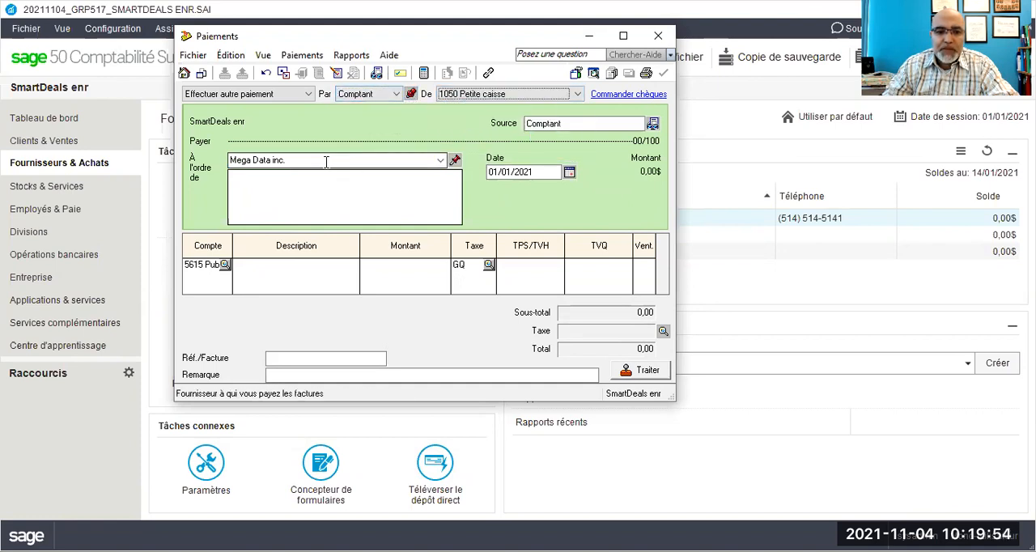
left_click_drag(498, 173, 487, 170)
type("17")
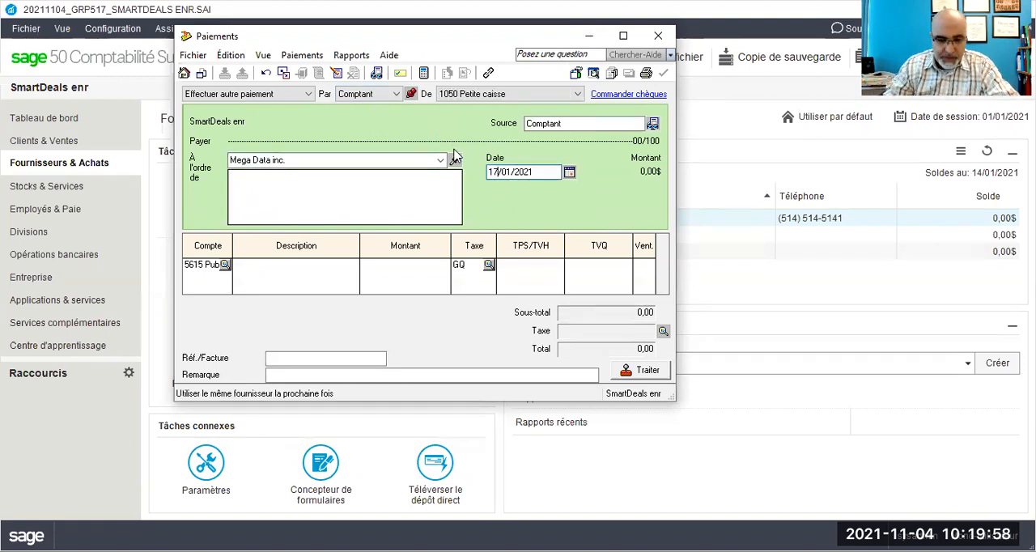
left_click(289, 267)
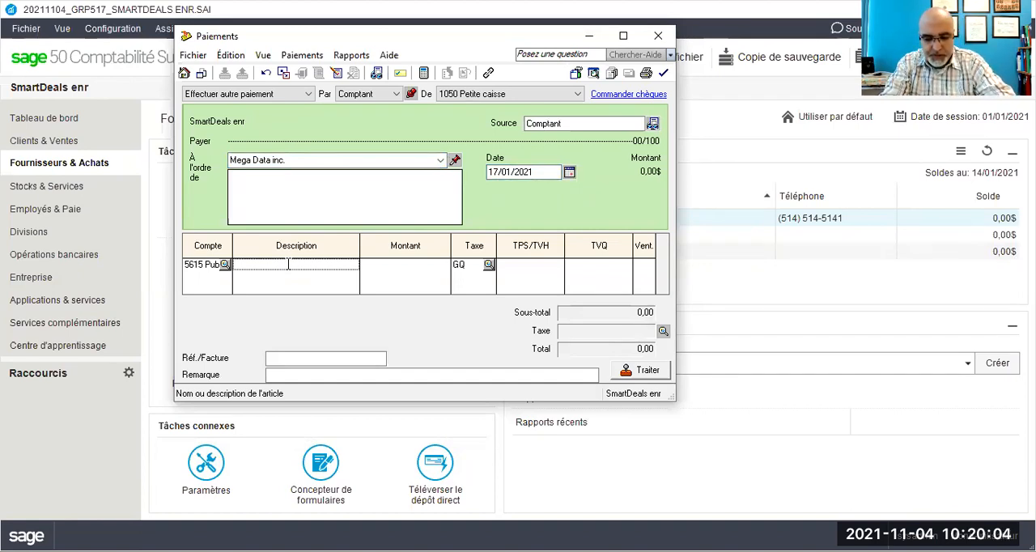
type("Paiement du nom du domaine")
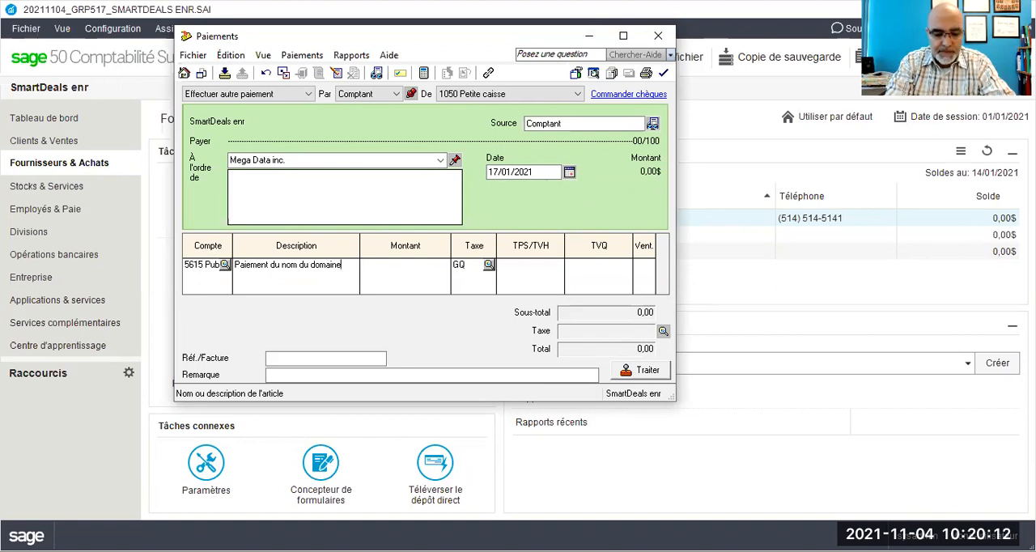
type(" www.smartdeals")
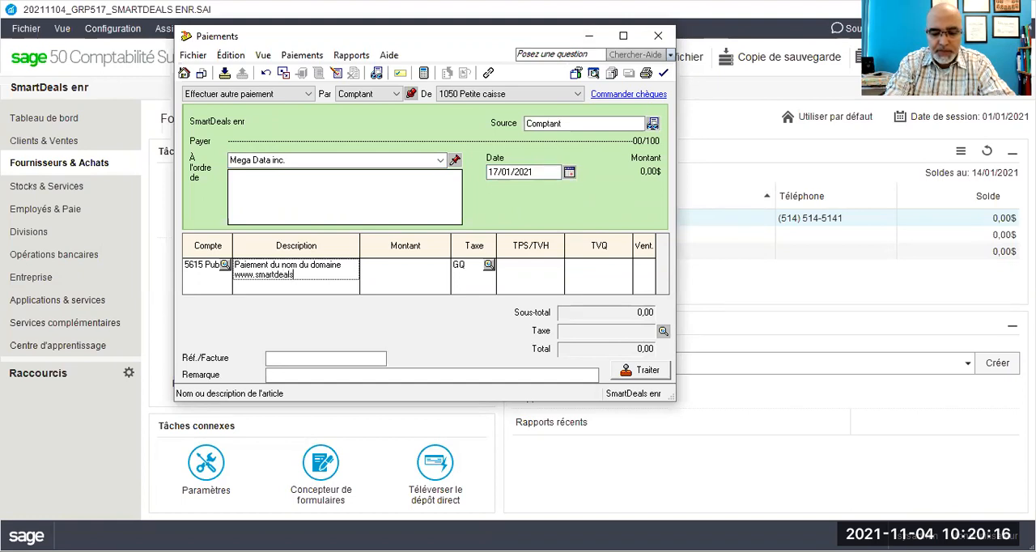
type(".ca")
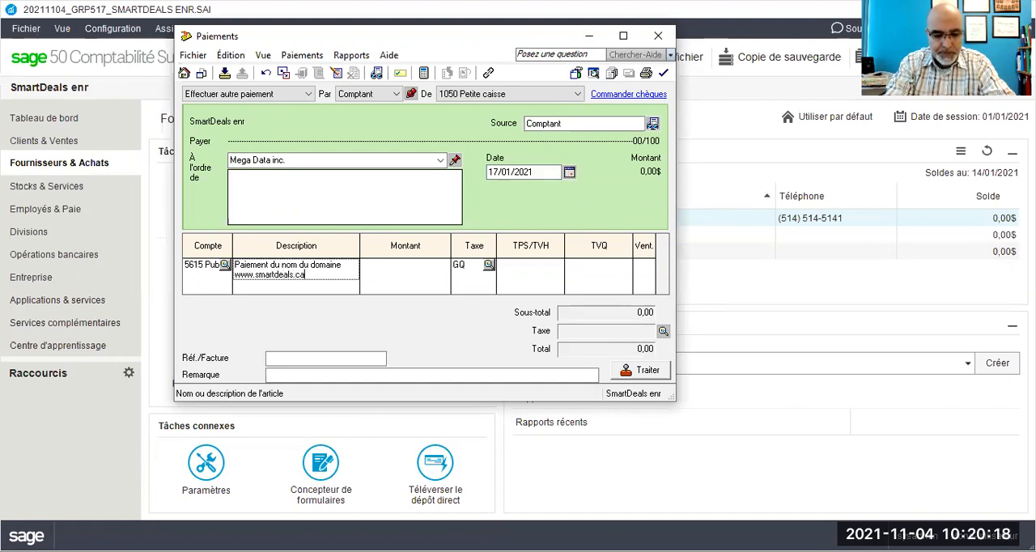
type(" P")
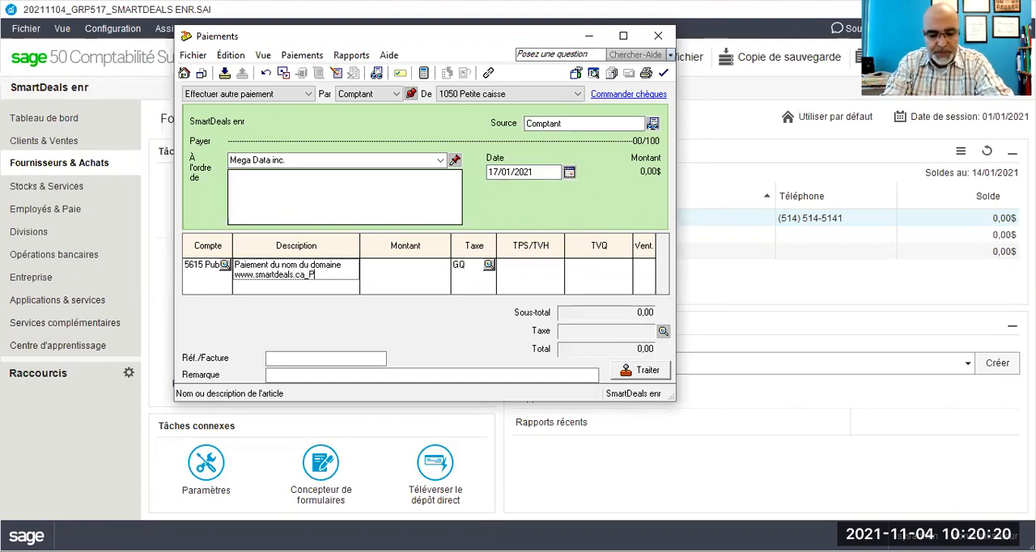
type("J")
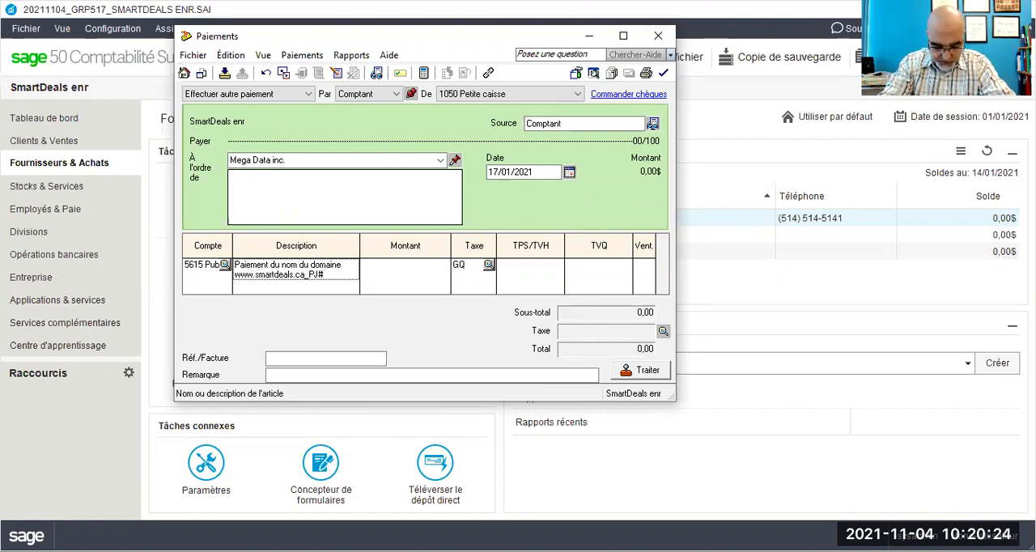
type("#33")
Step: Set the amount of the domain name line to 62,00 before taxes
left_click(392, 267)
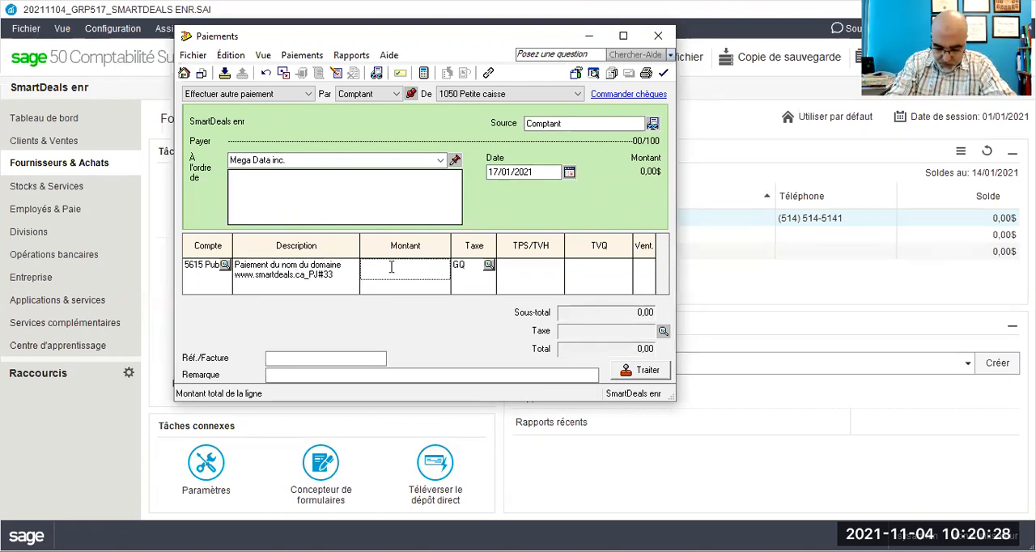
type("62")
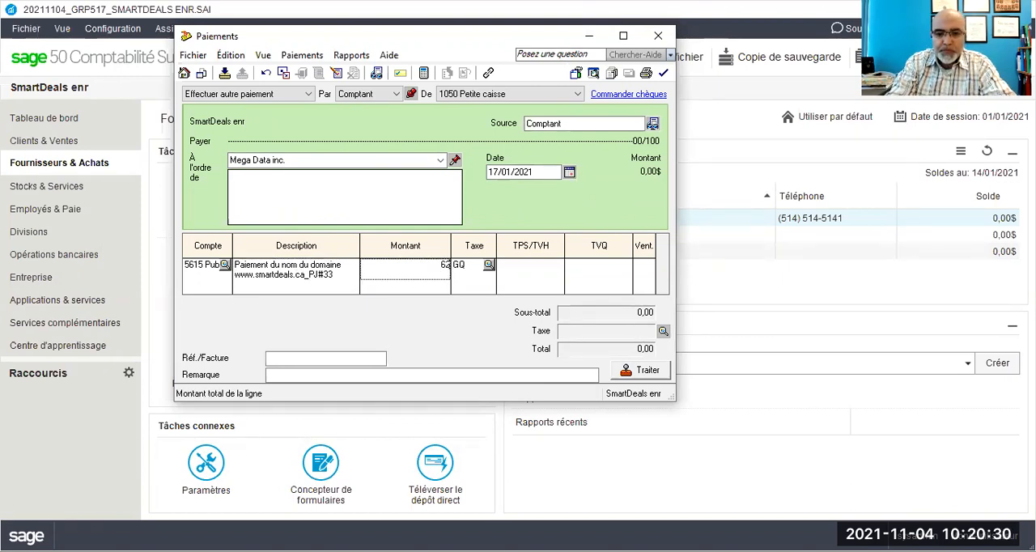
key("Tab")
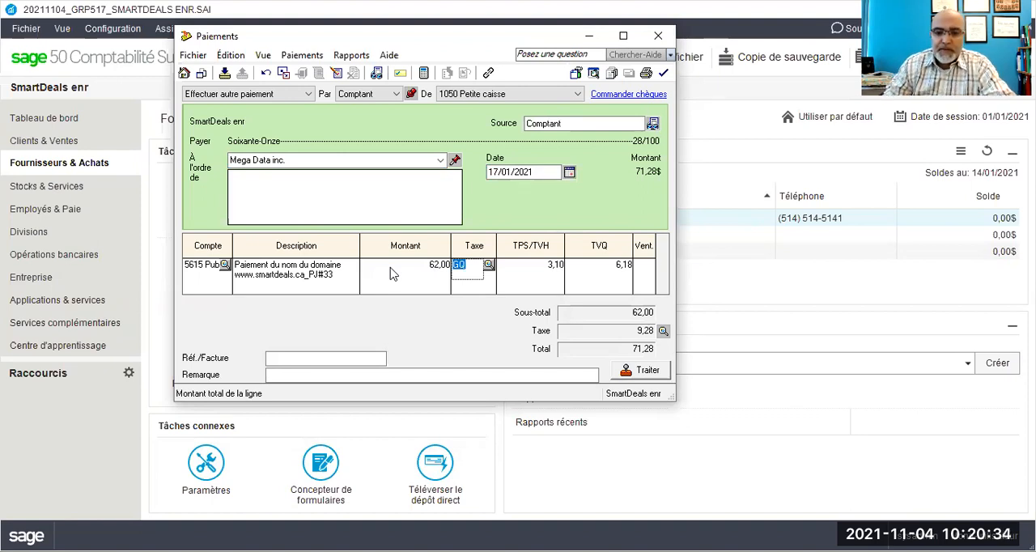
Step: Set the invoice reference of the Mega Data inc. payment to "BC#55/21 du 10-01-21"
left_click(276, 358)
type("BC#")
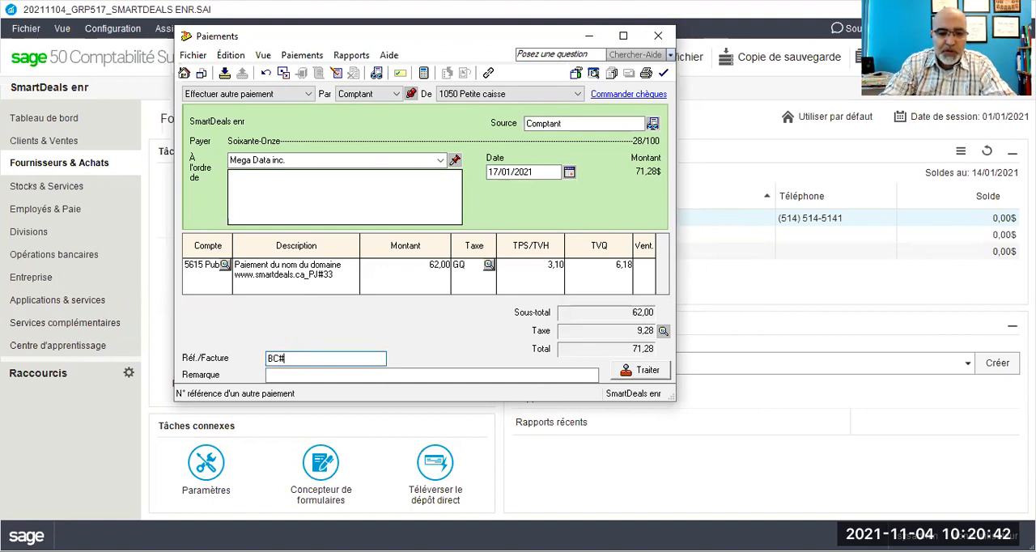
type("55/2021")
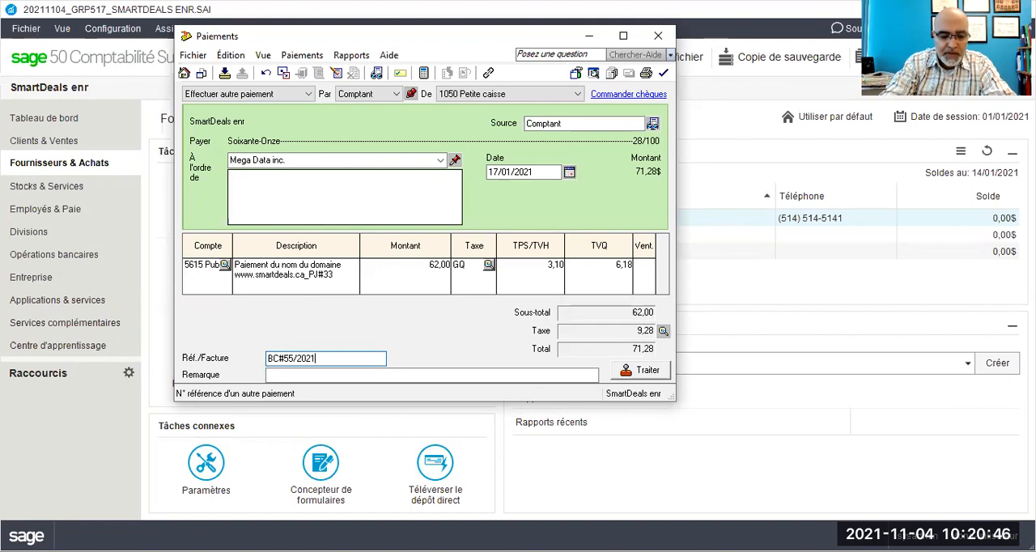
type(" du")
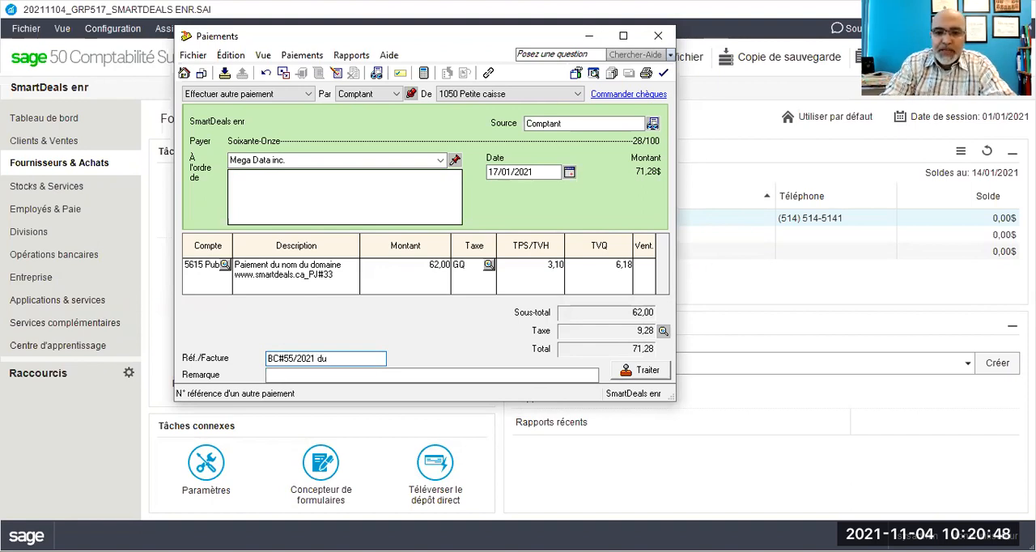
type(" 10")
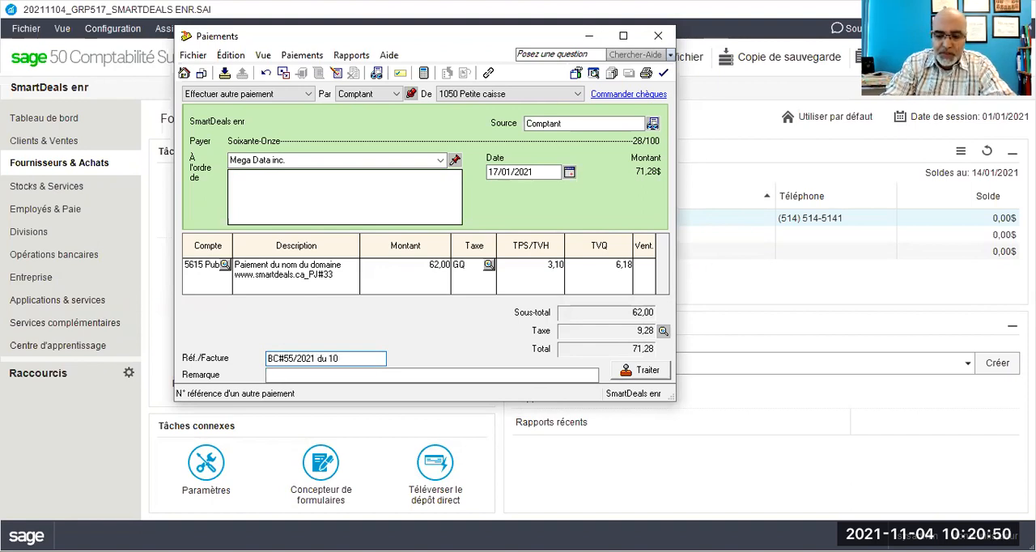
type("-01")
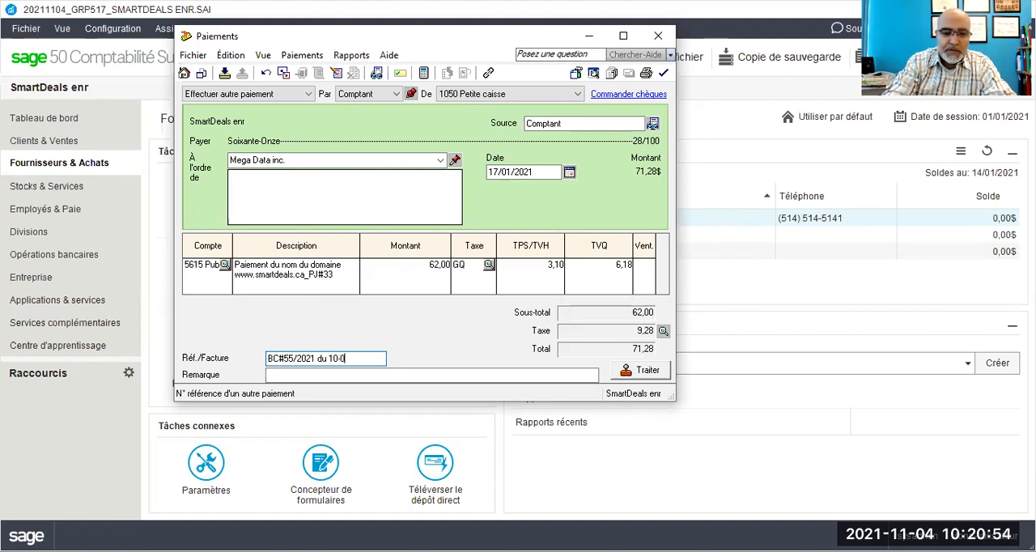
key("BackSpace")
key("BackSpace")
key("BackSpace")
key("BackSpace")
key("BackSpace")
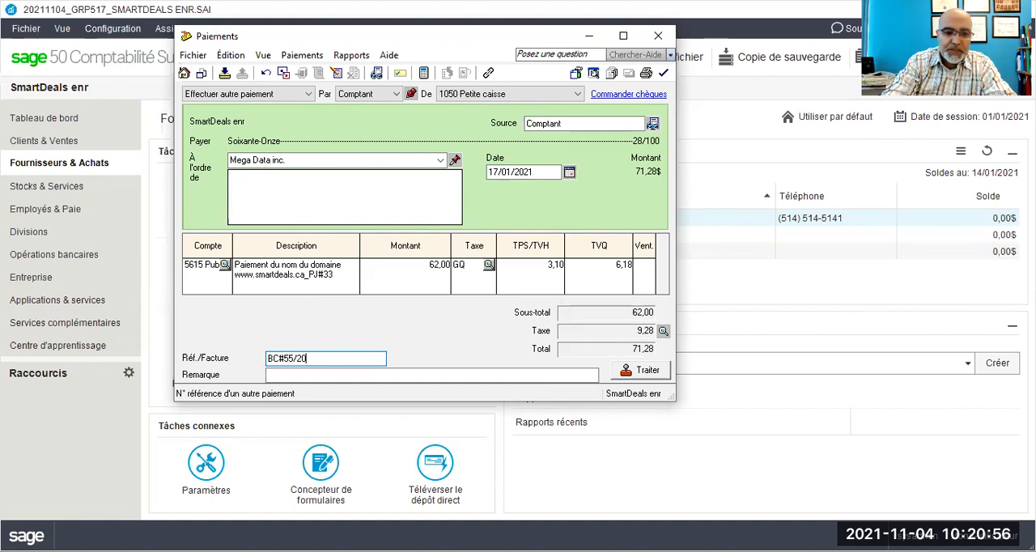
key("BackSpace")
type("1")
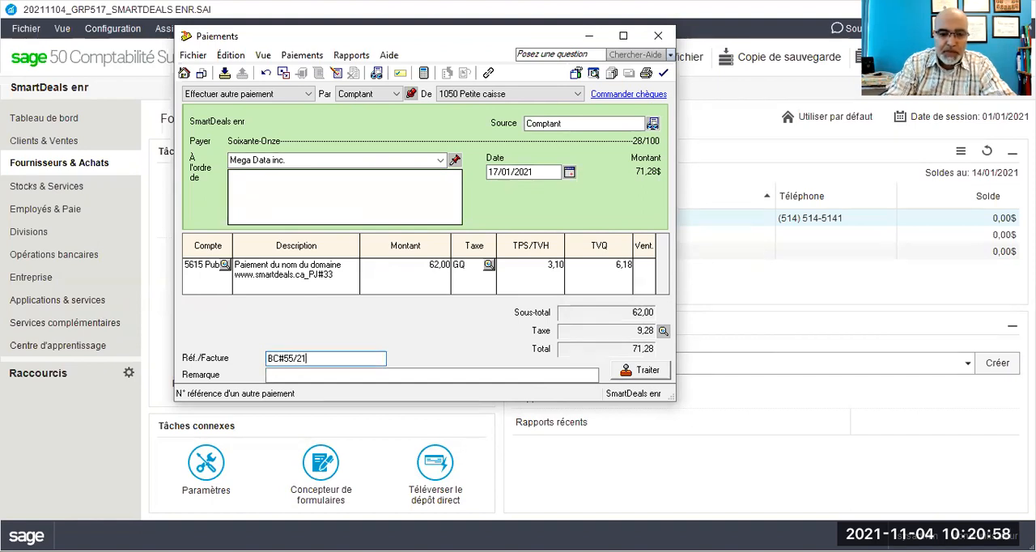
type(" du 10-01-2")
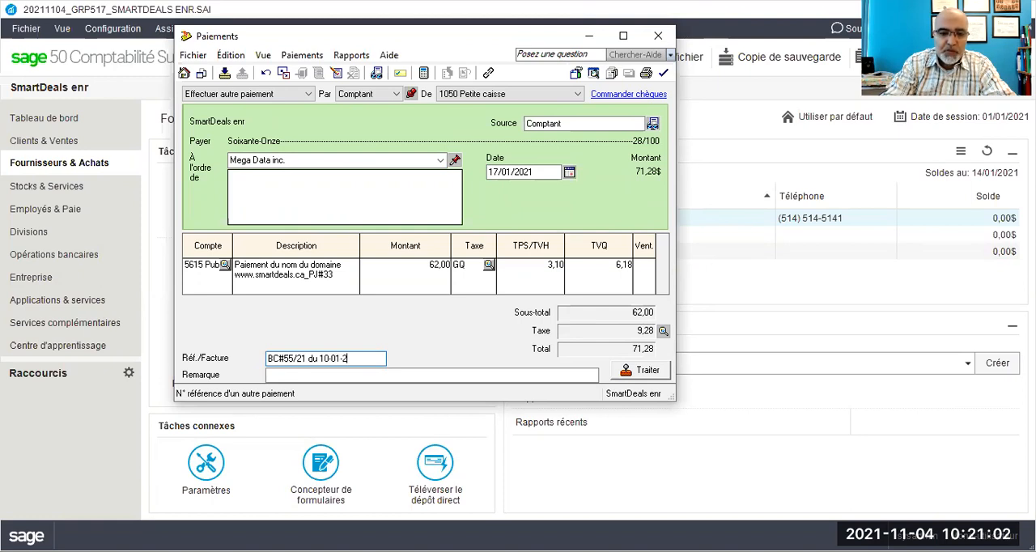
type("1")
left_click(277, 374)
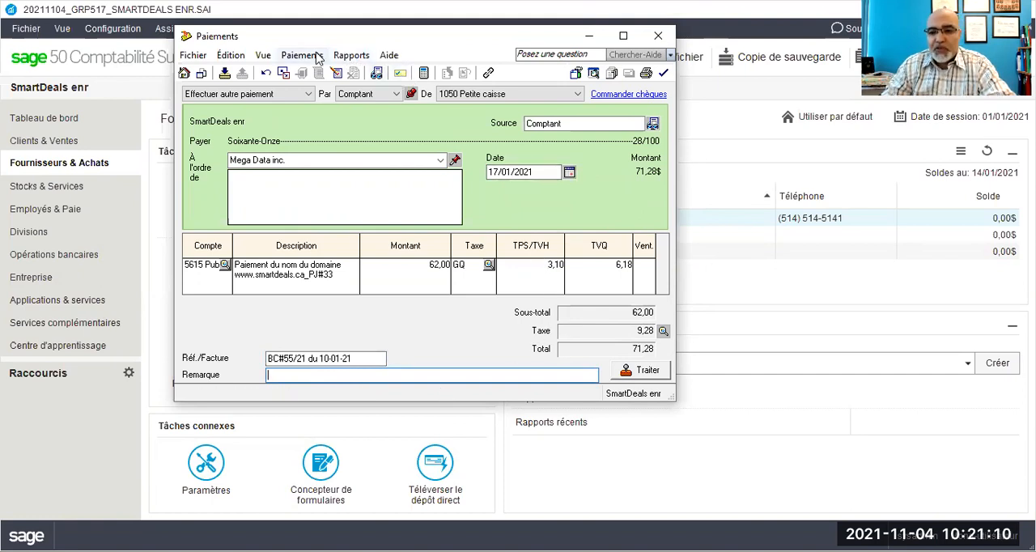
Step: Review the debit and credit details of the Mega Data inc. payment, and close the report
left_click(353, 57)
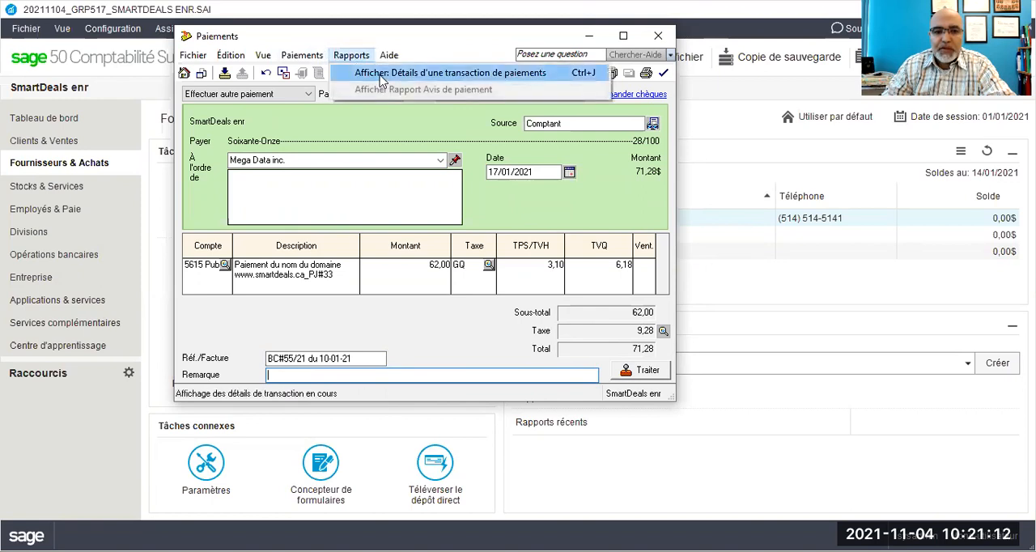
left_click(383, 75)
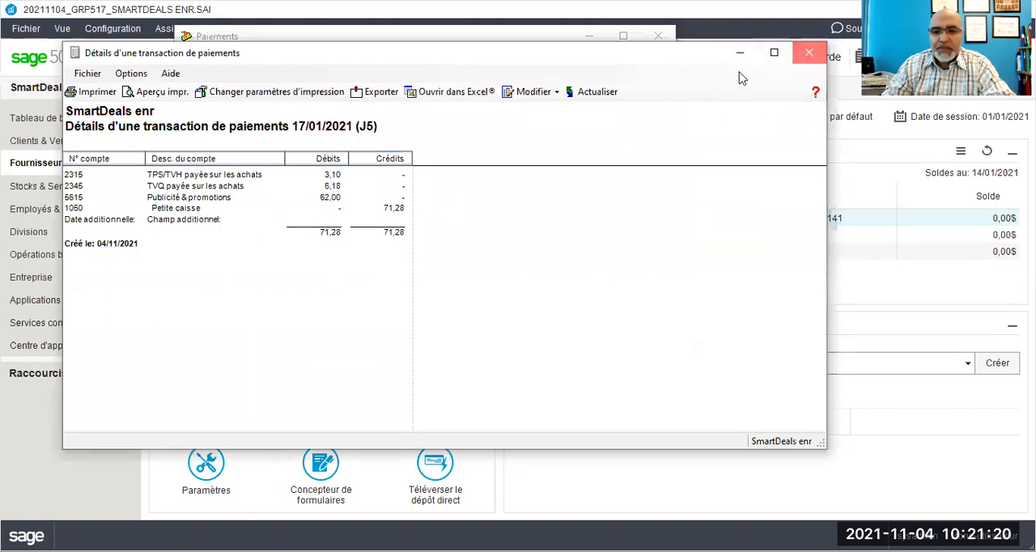
key("Escape")
Step: Process the Mega Data inc. payment, accepting the 17/01/2021 date
left_click(640, 370)
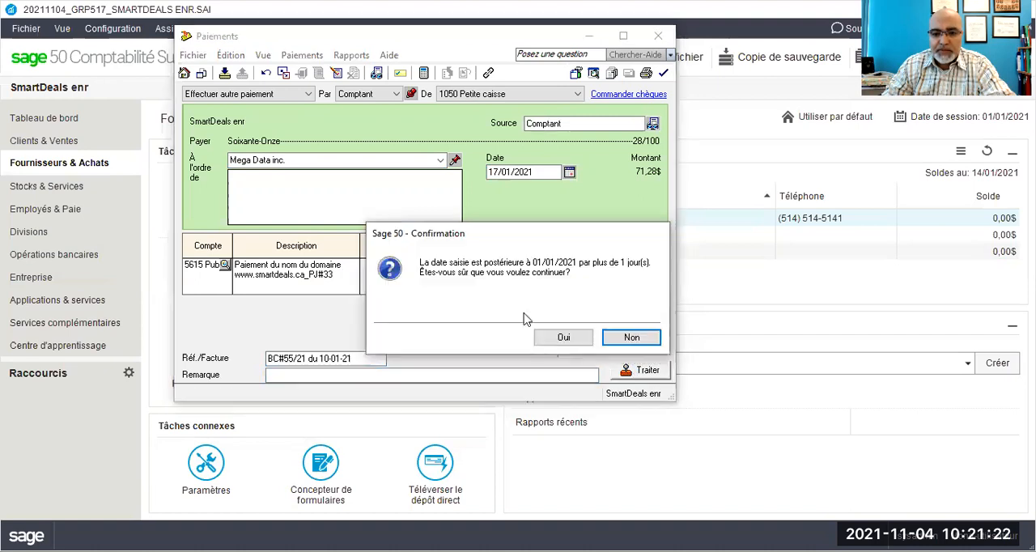
left_click(551, 339)
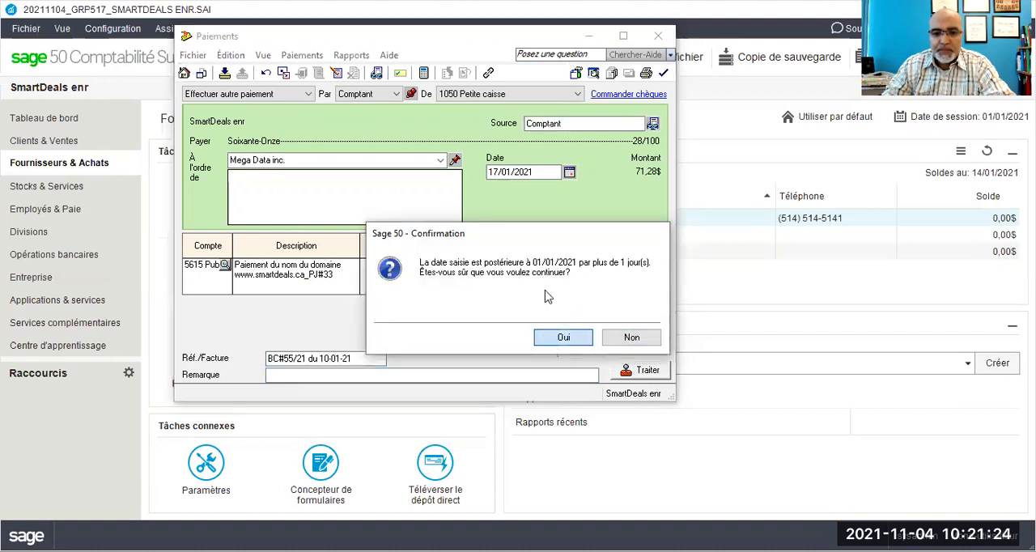
left_click(538, 262)
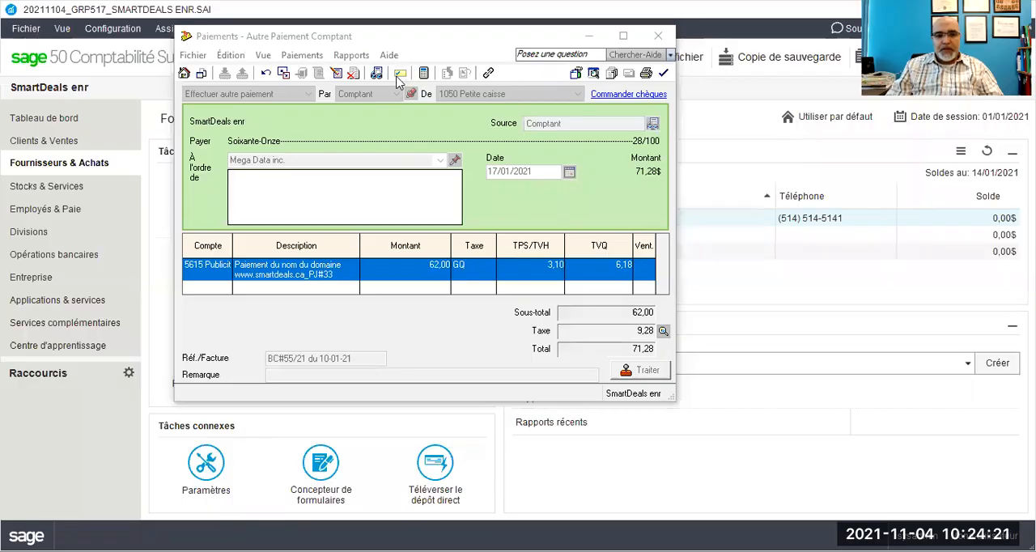
Step: Put the recorded Mega Data inc. payment into correction and enter "Dernier paiement" as its additional field in the supplementary information
left_click(335, 73)
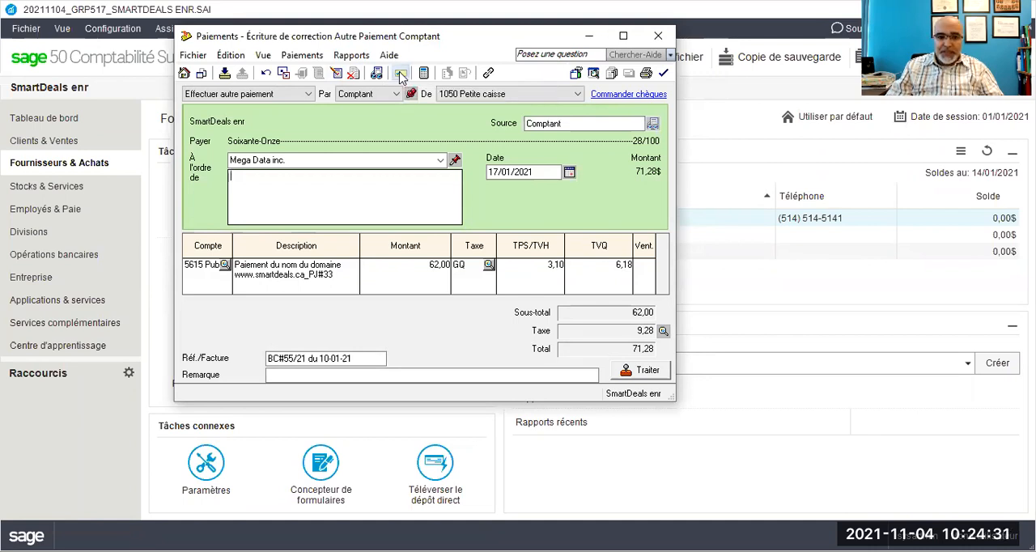
left_click(401, 74)
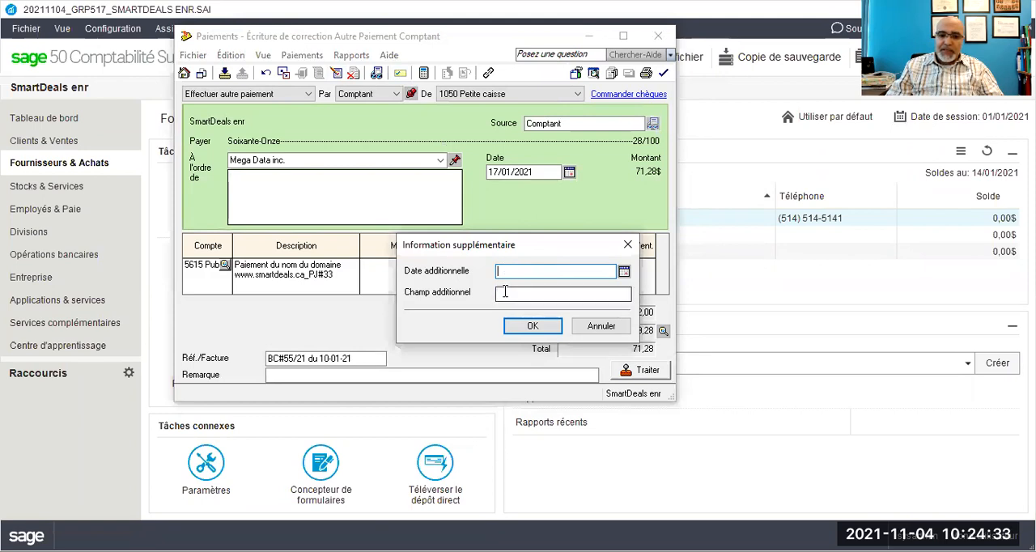
left_click(514, 296)
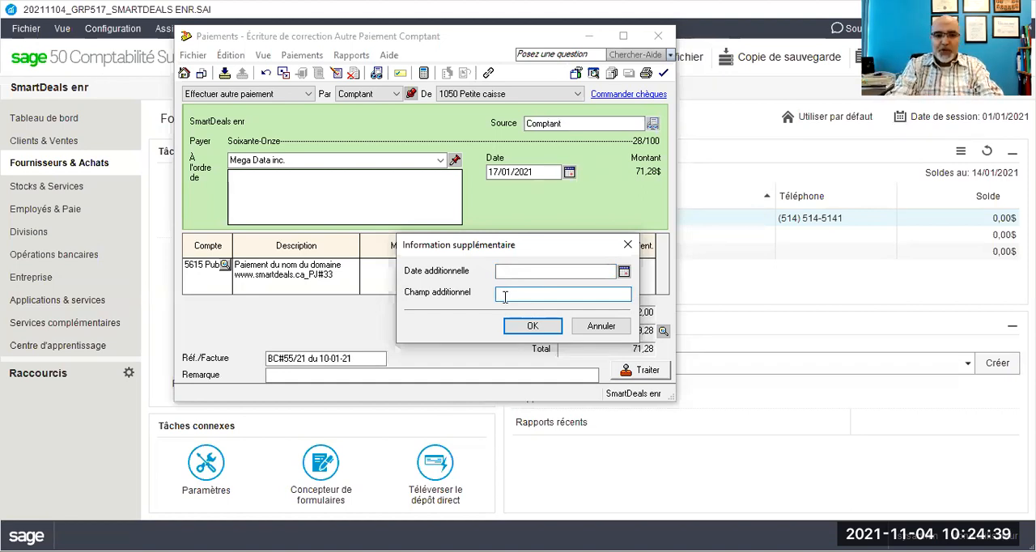
type("Dern")
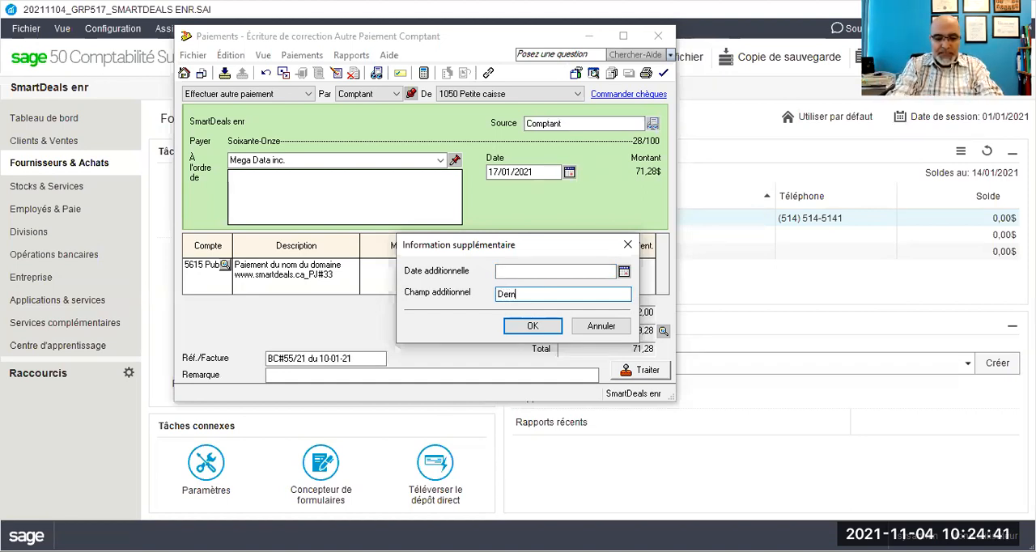
type("ier paiement")
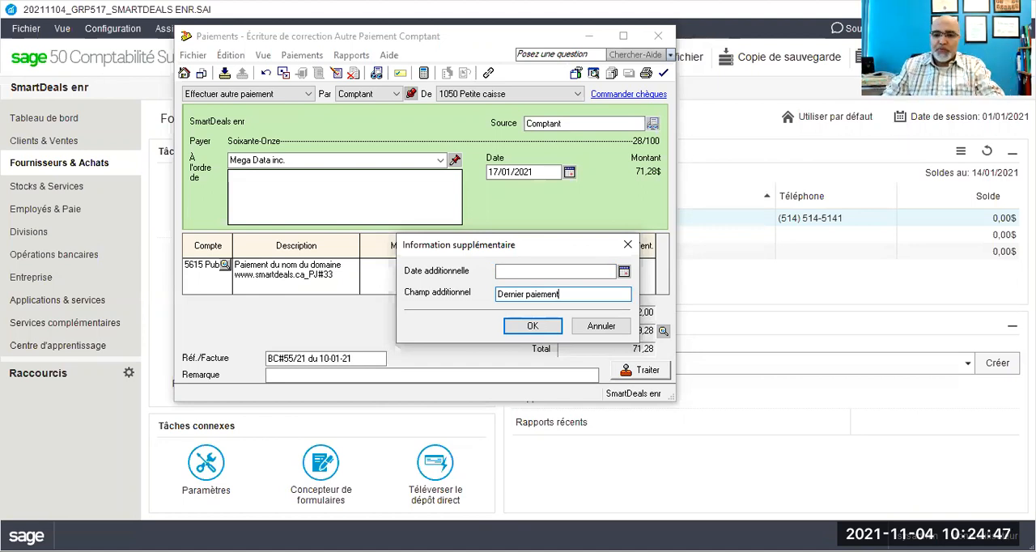
left_click(532, 327)
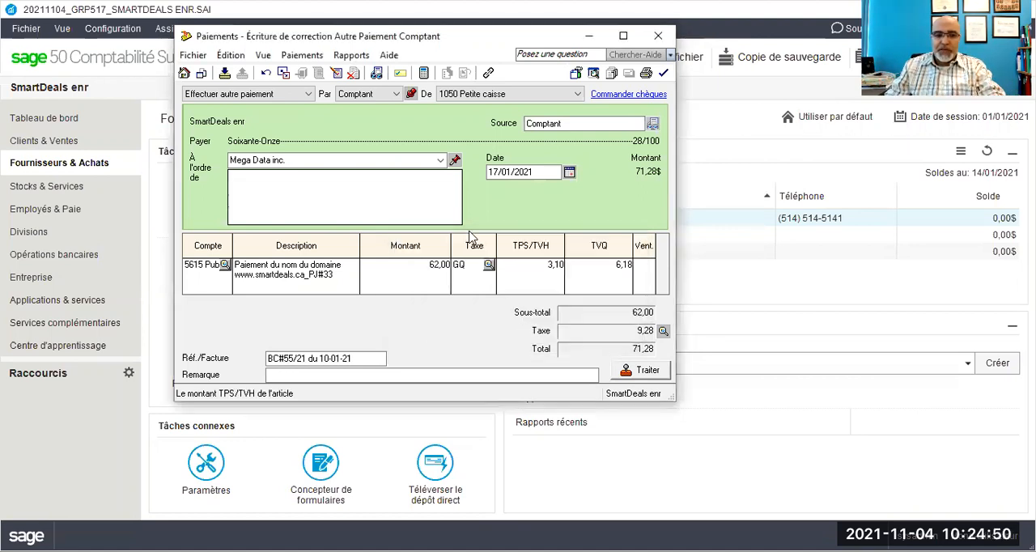
Step: Check the transaction details of the corrected payment, widening the account description column to read the additional field in full
left_click(363, 73)
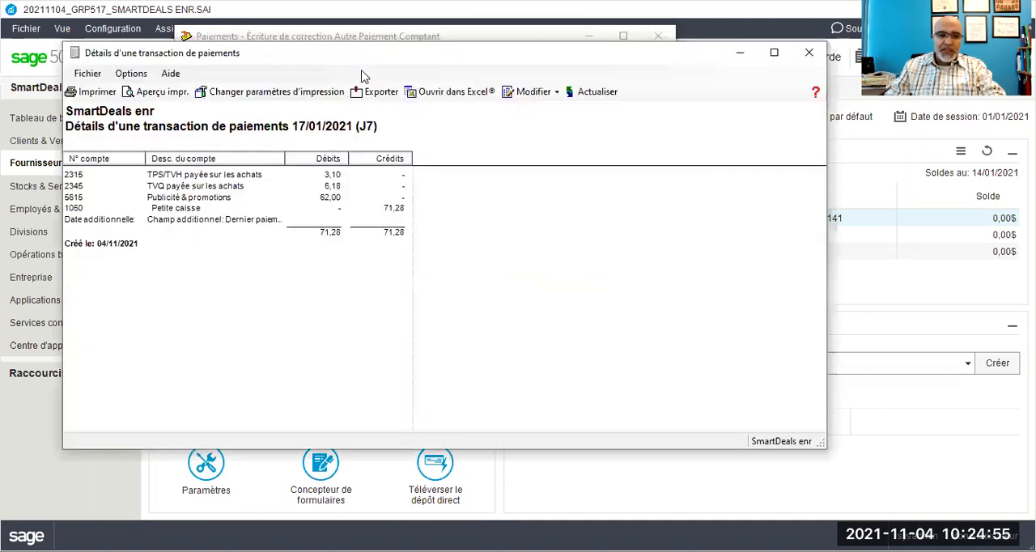
left_click_drag(286, 162, 437, 161)
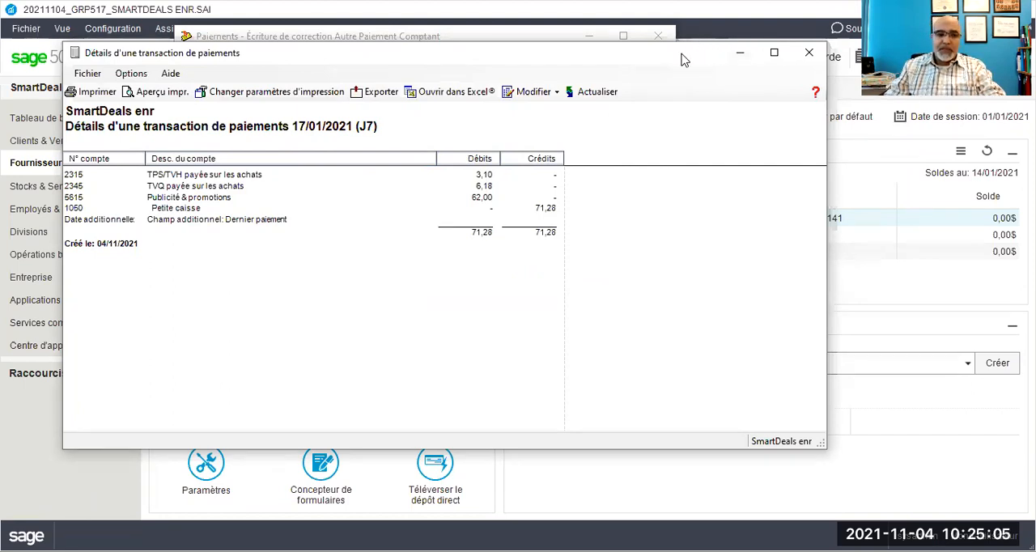
left_click_drag(684, 59, 640, 60)
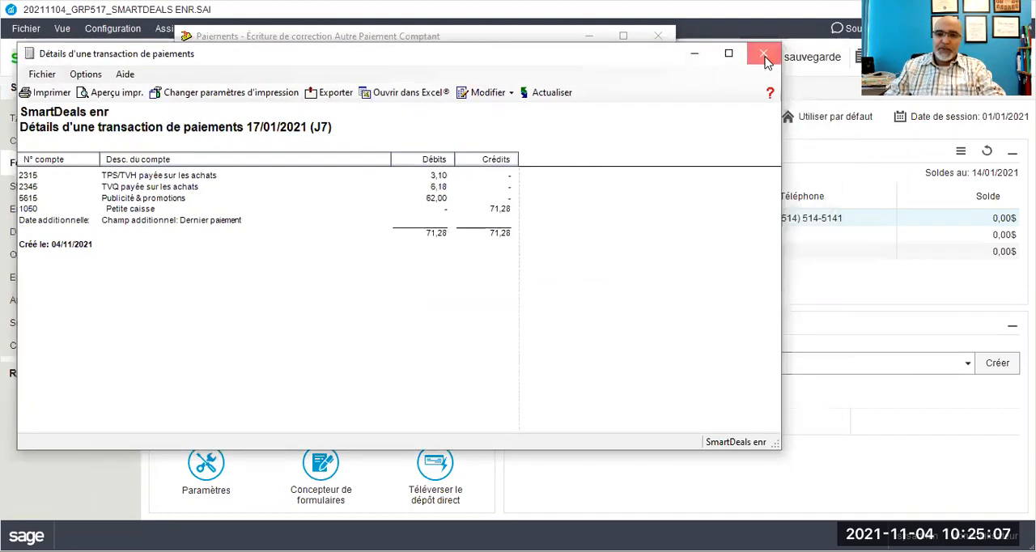
left_click(764, 52)
Step: Process the corrected Mega Data inc. payment with its 17/01/2021 date
left_click(642, 370)
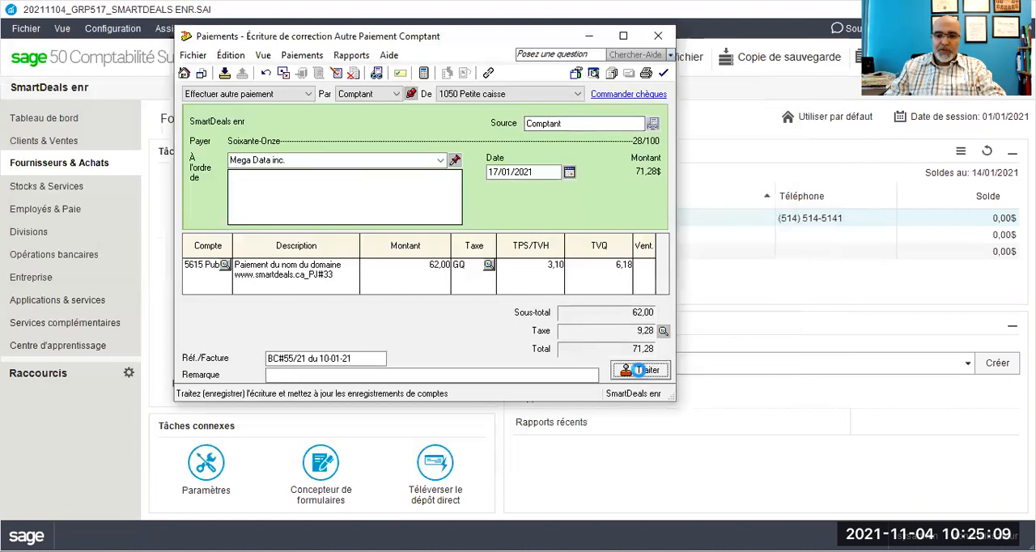
left_click(544, 338)
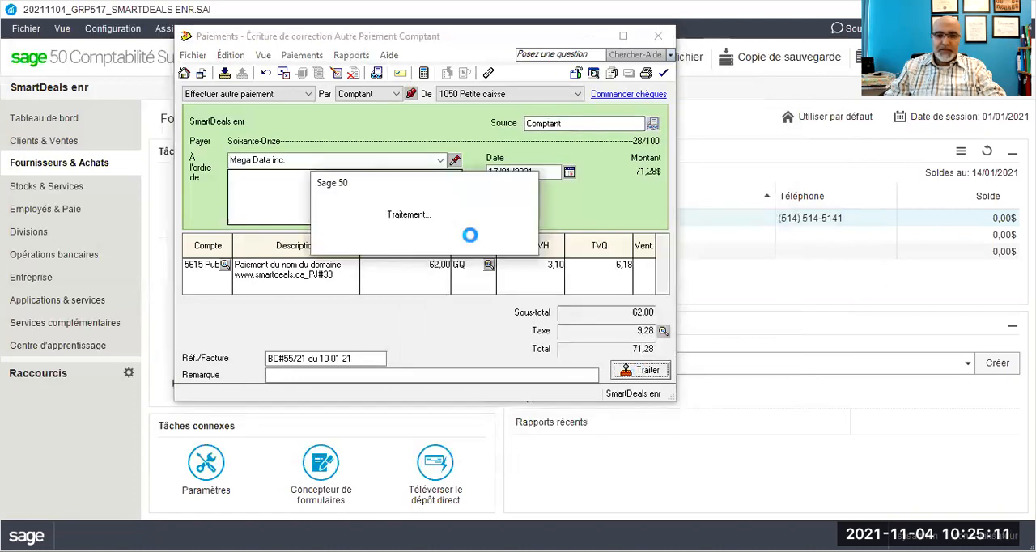
left_click(537, 262)
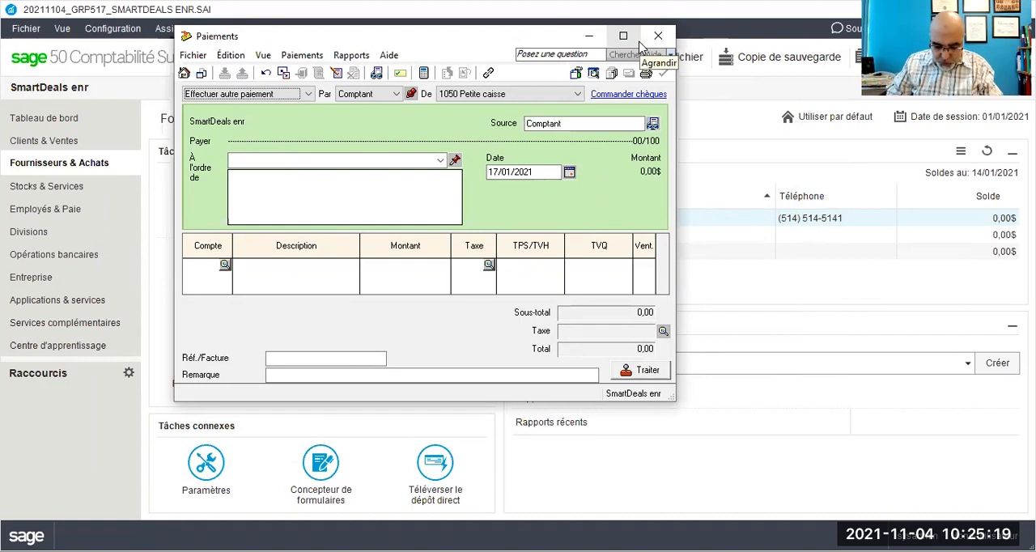
Step: Enter Bureau en gros as the payee of a new petty cash payment and start a full supplier record for it
left_click(795, 408)
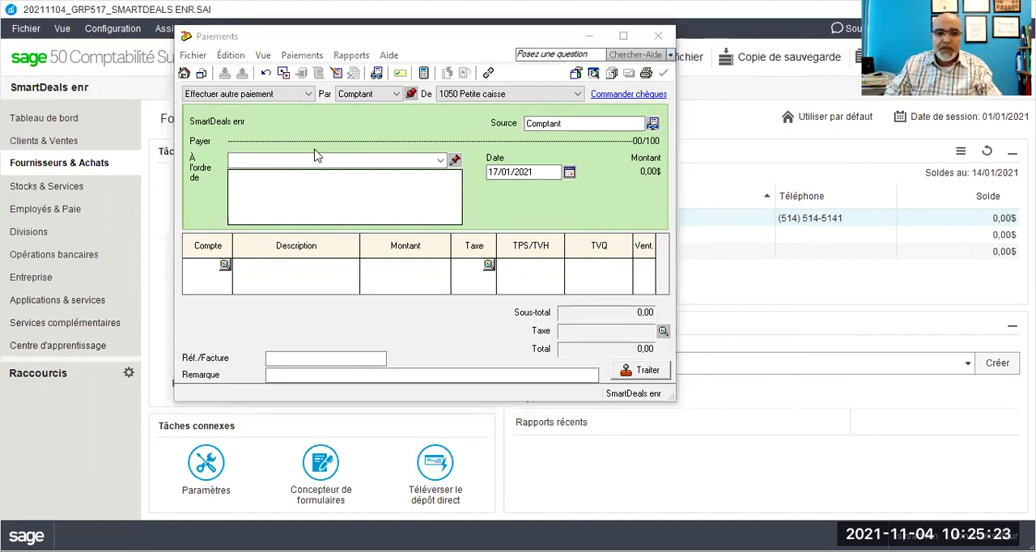
left_click(397, 94)
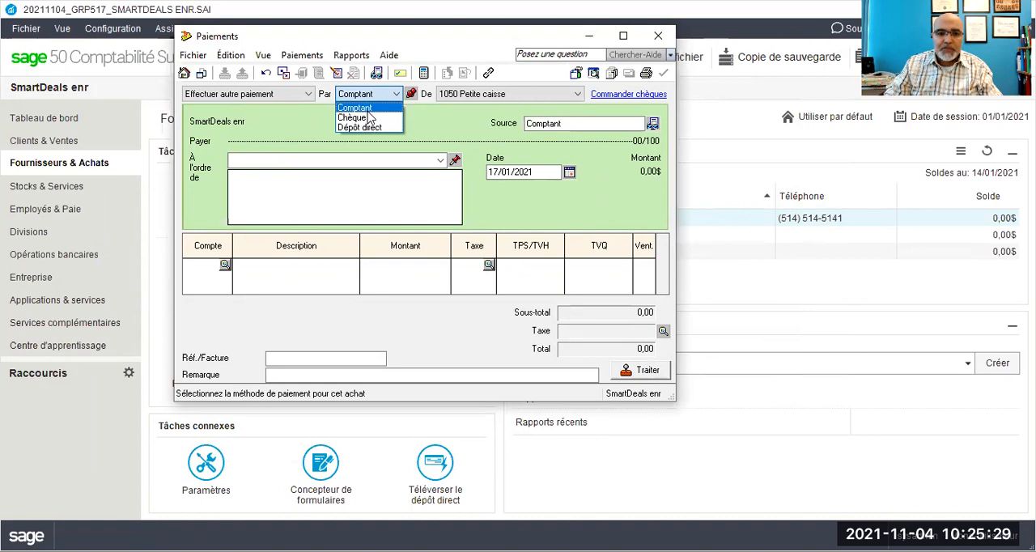
left_click(387, 158)
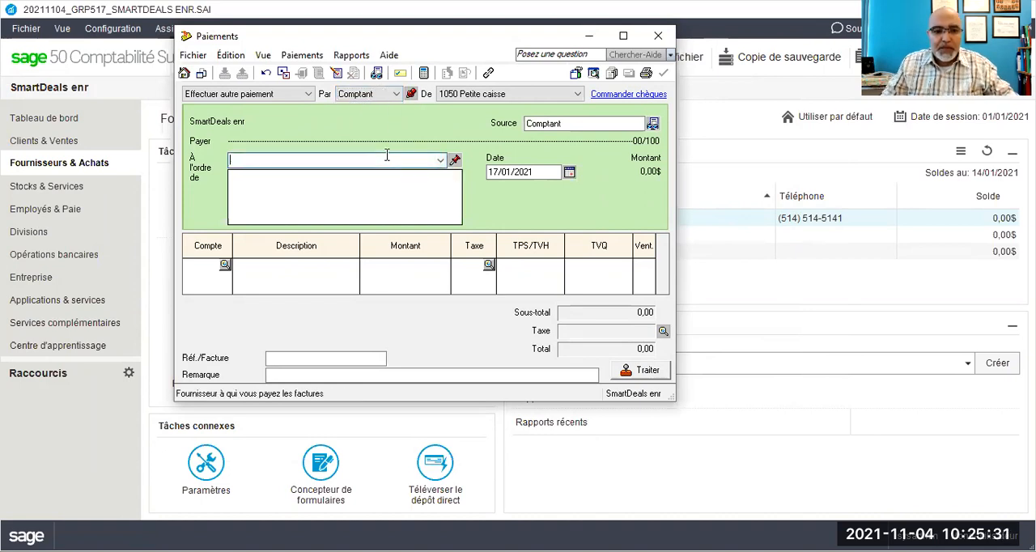
type("Bureau")
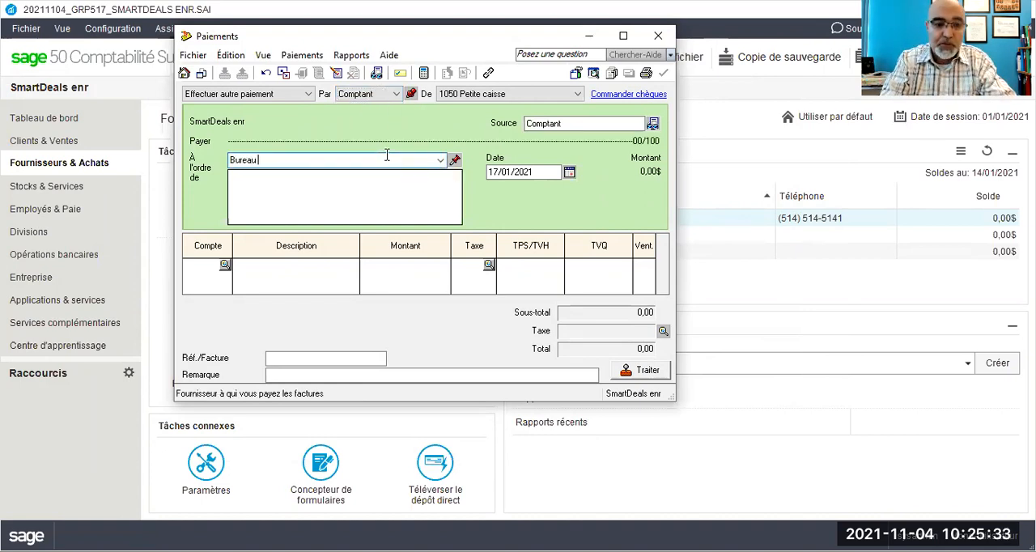
type(" en gro")
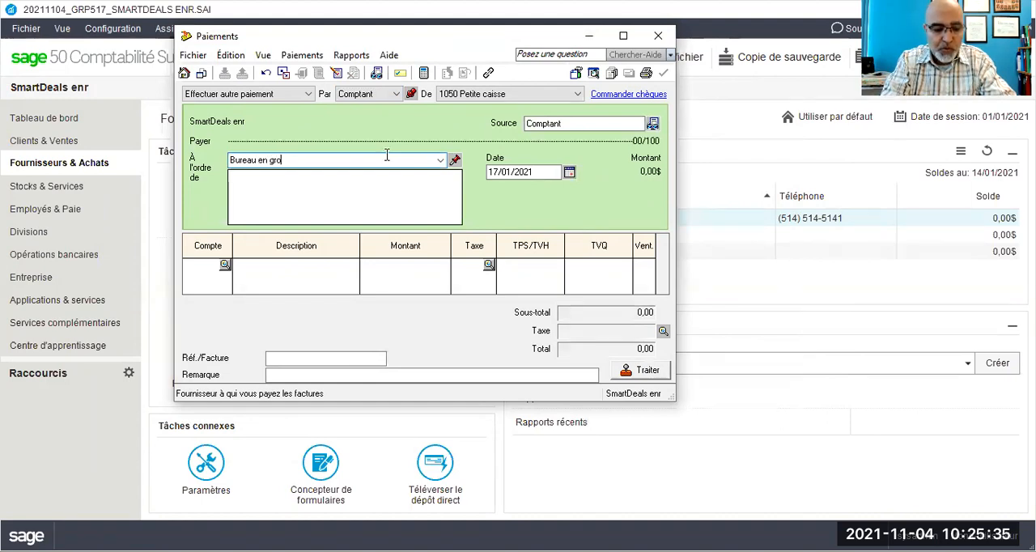
type("s")
key("Tab")
left_click(388, 259)
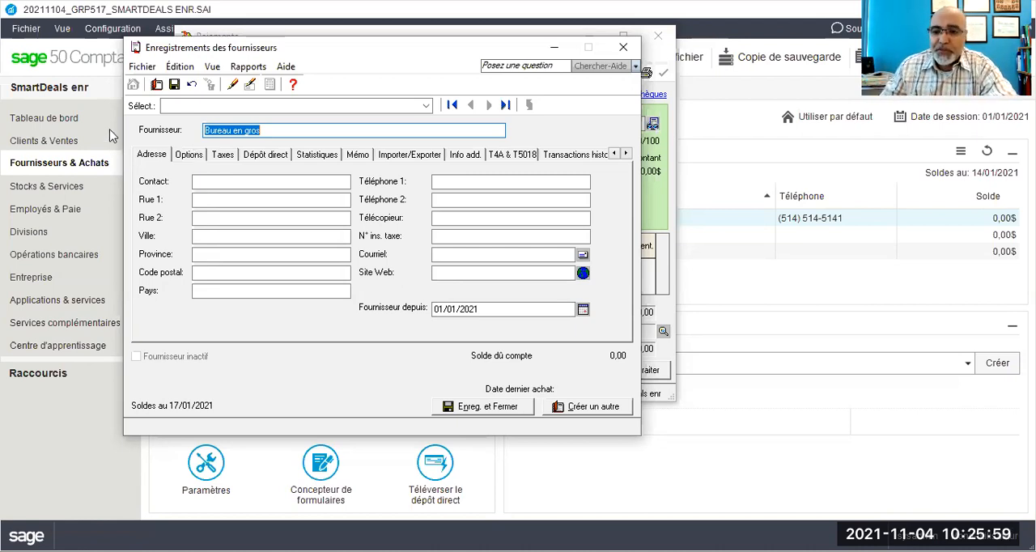
Step: Set the supplier's default expense account to 5700 Fournitures de bureau
left_click(186, 155)
left_click(267, 176)
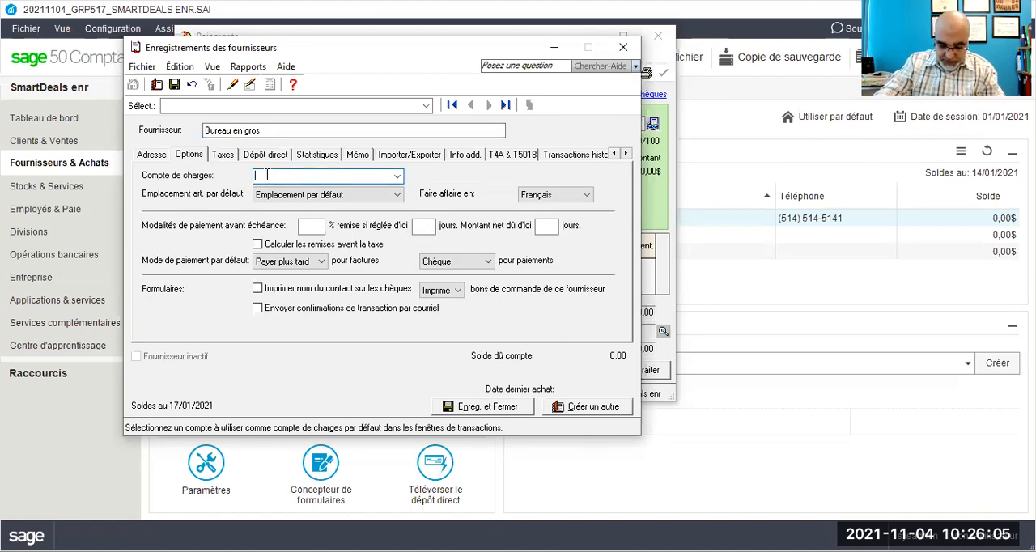
type("5700")
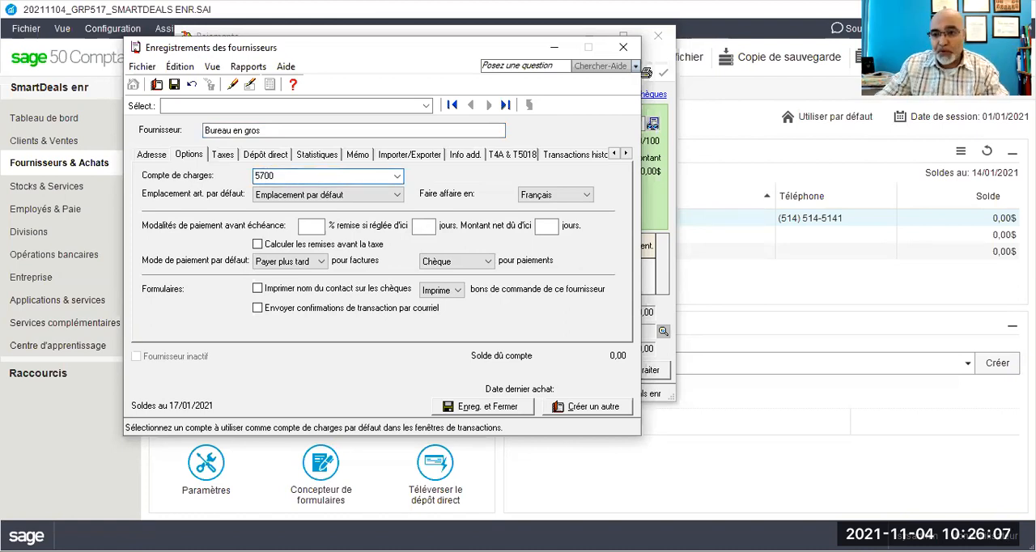
key("Tab")
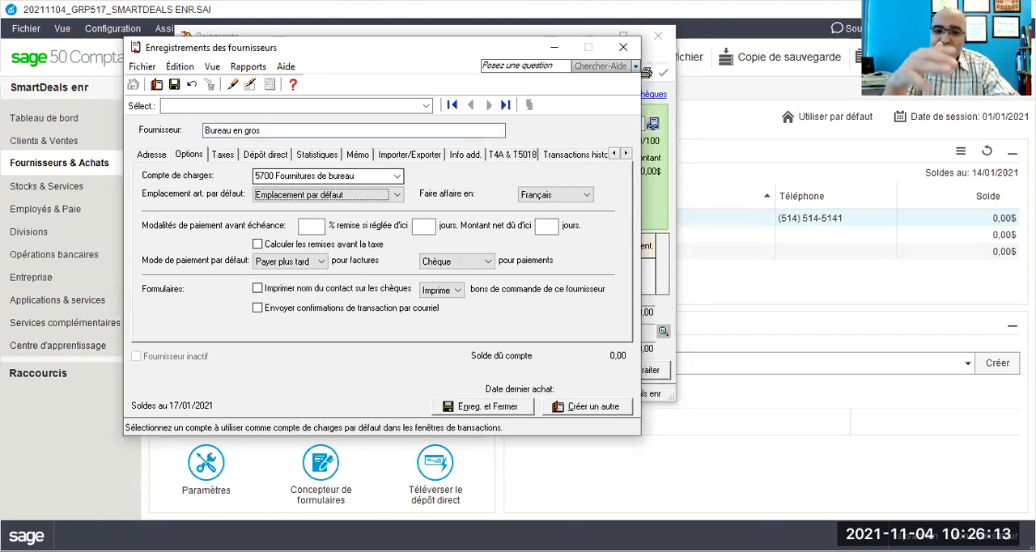
Step: Set the supplier's default tax code to GQ, then save and close the supplier record
left_click(225, 154)
left_click(260, 293)
left_click(226, 315)
left_click(494, 413)
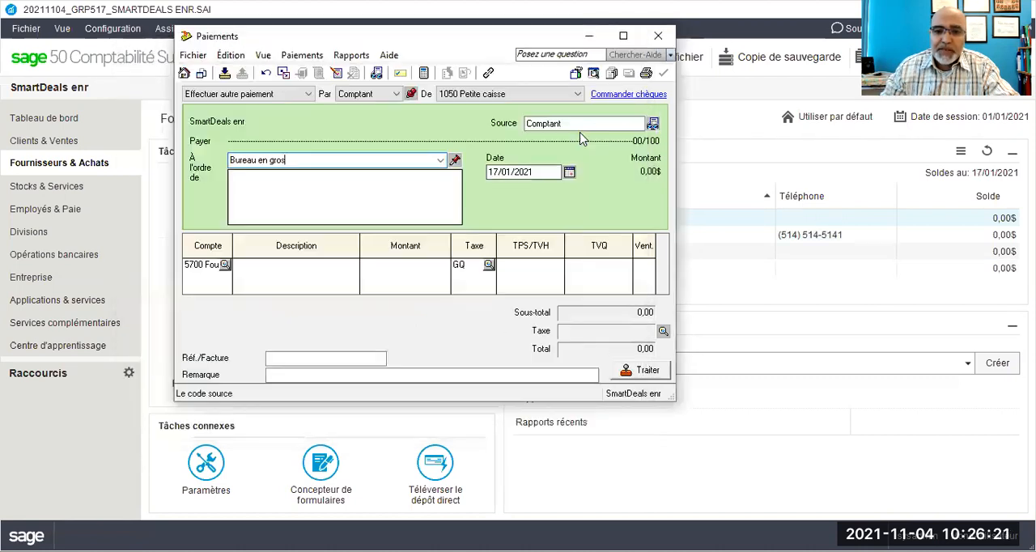
Step: Date the payment 21/01/2021 and describe the expense line as "Achat d'une rame de papier pour l'imprimante Brother mut_PJ34"
double_click(494, 171)
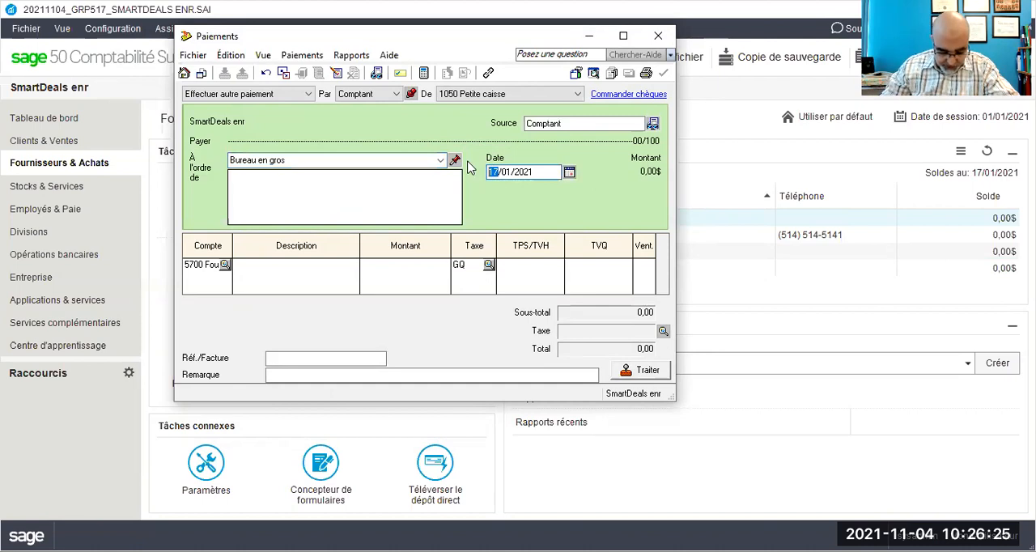
type("21")
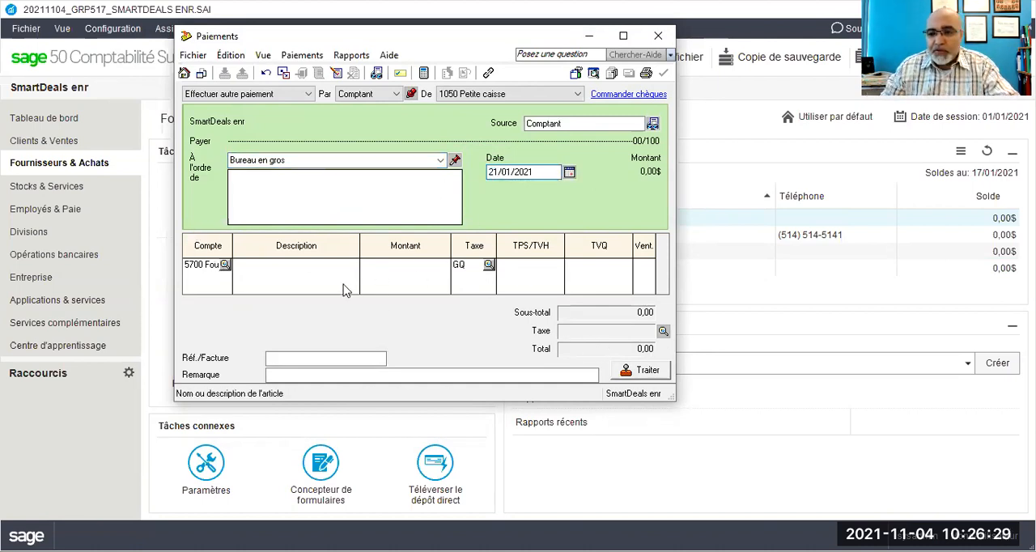
left_click(301, 265)
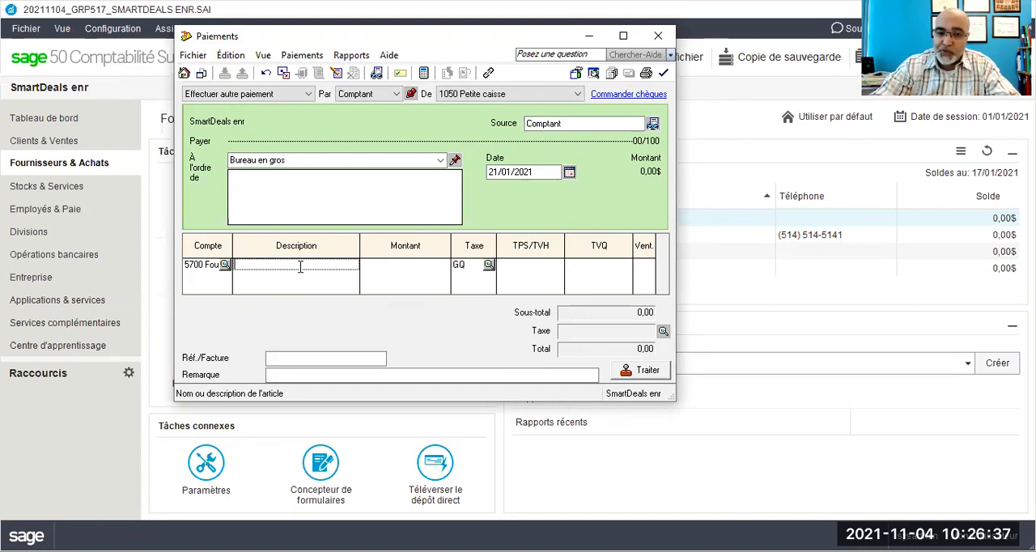
type("21.42")
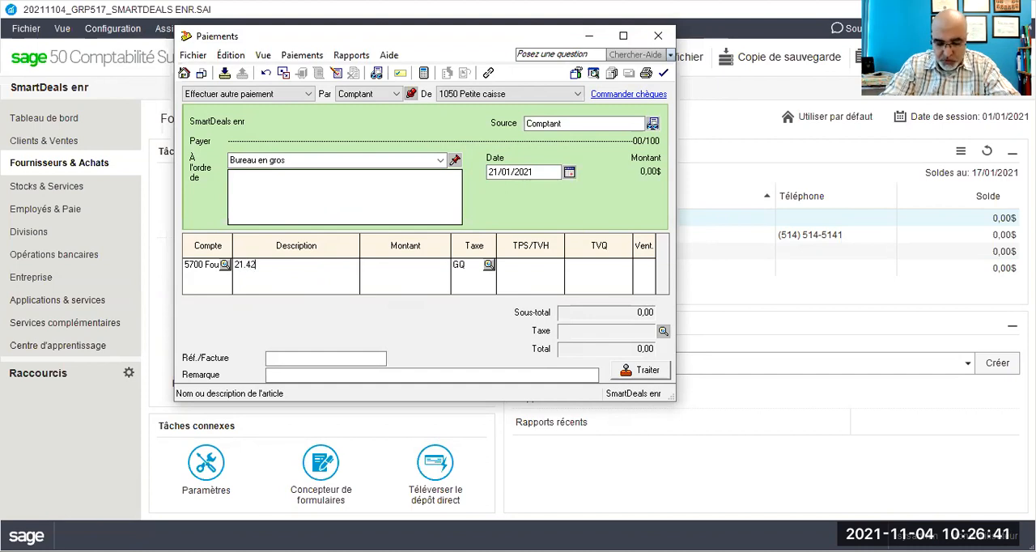
double_click(300, 268)
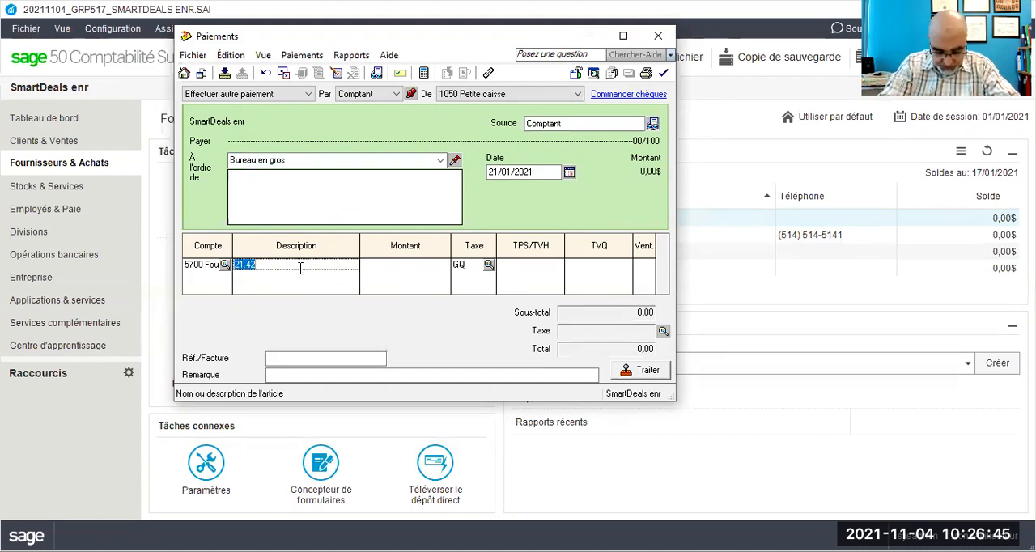
type("Achat ")
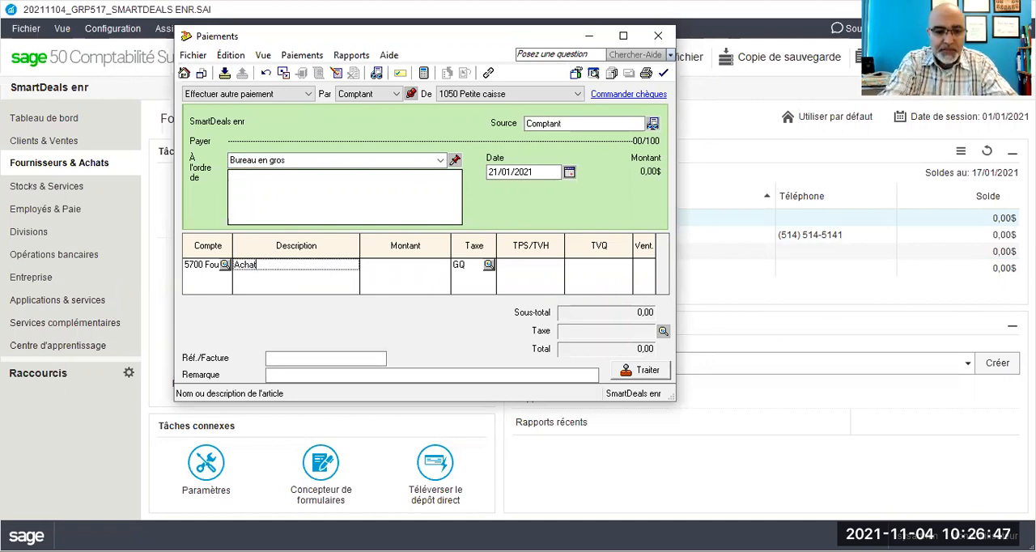
type("d'un")
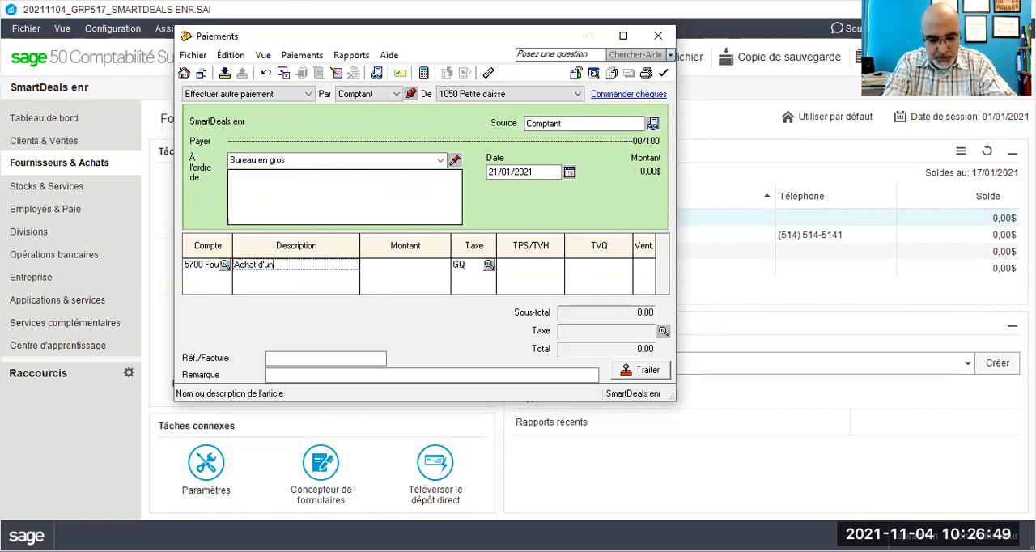
type("e rame de p")
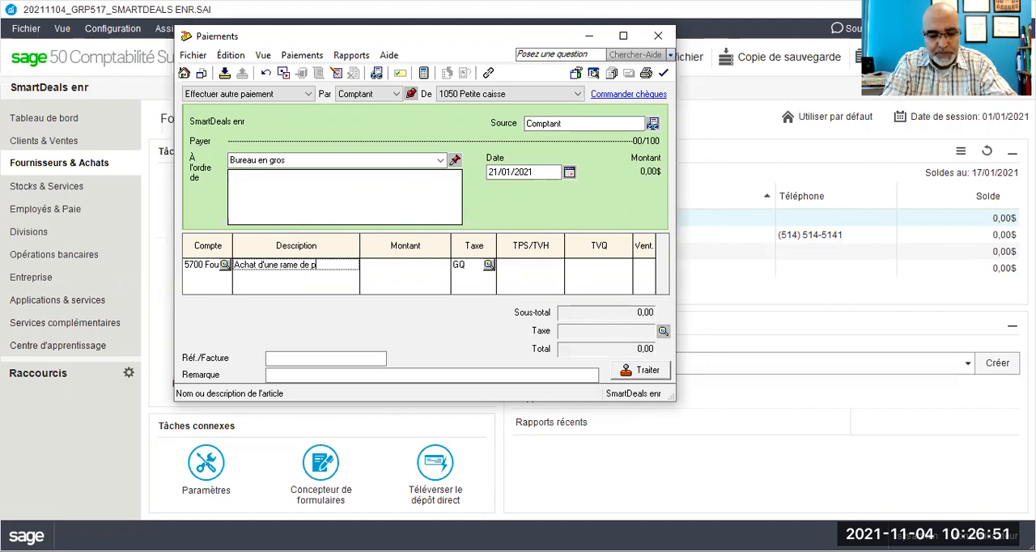
type("apier pour l'impriman")
type("te ")
type("Bro")
key("BackSpace")
type("rother")
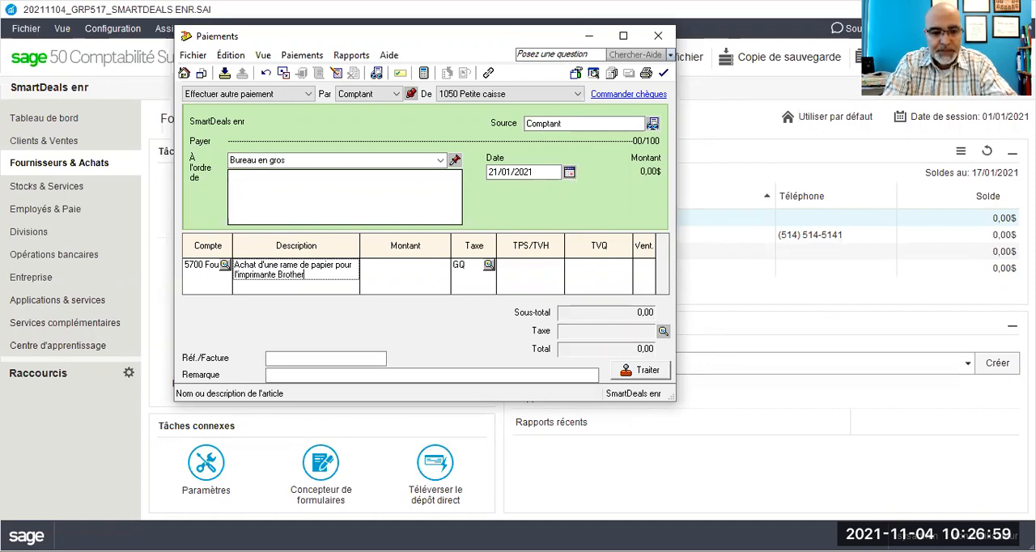
type(" mul")
type("i")
type("f")
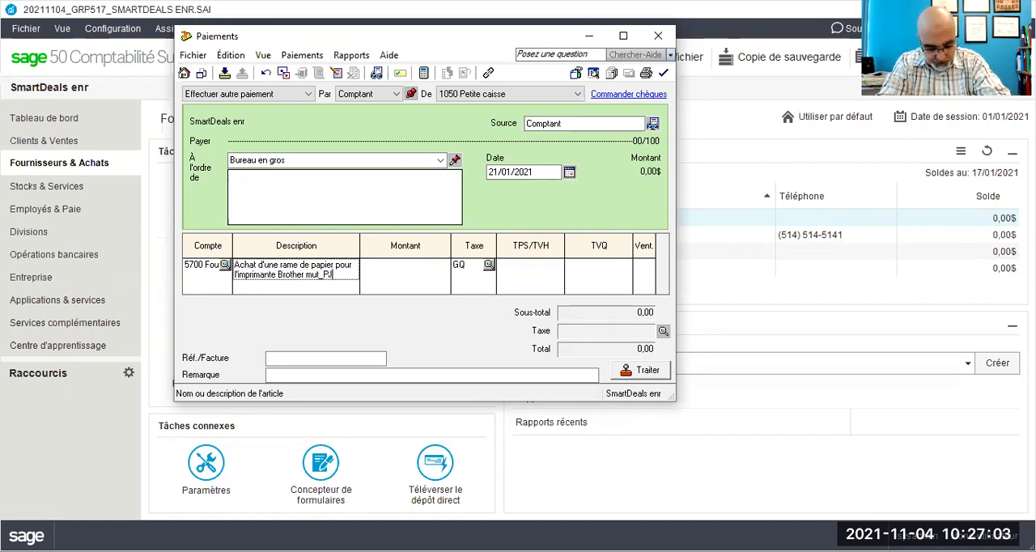
type("34")
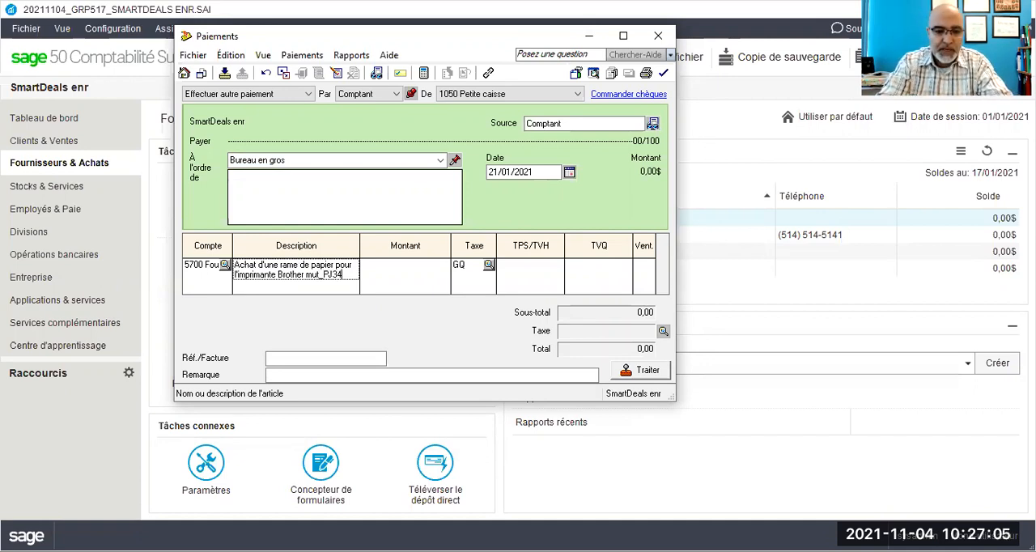
Step: Set the office supplies line's amount to 21,42, keeping the GQ tax code
key("Tab")
type("24")
key("BackSpace")
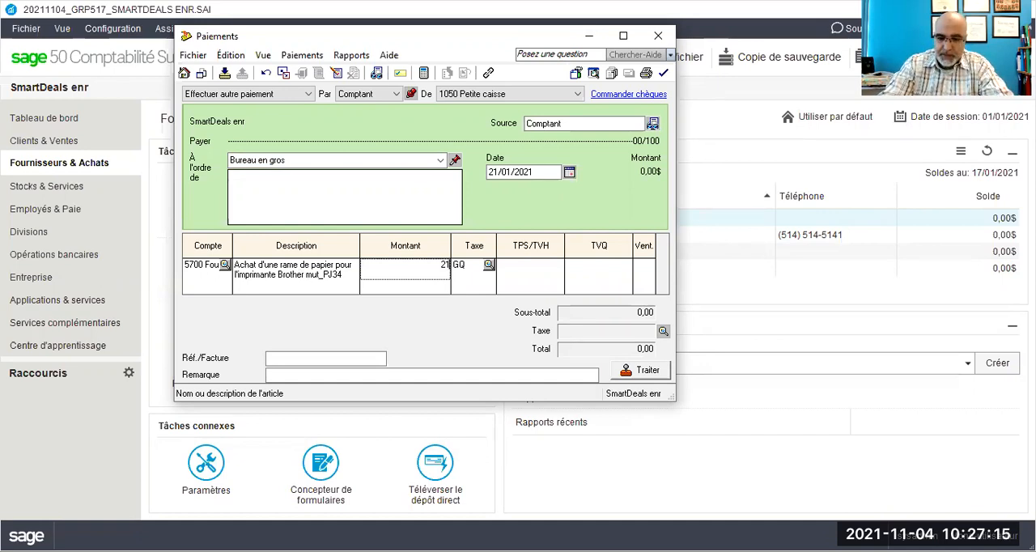
type(",42")
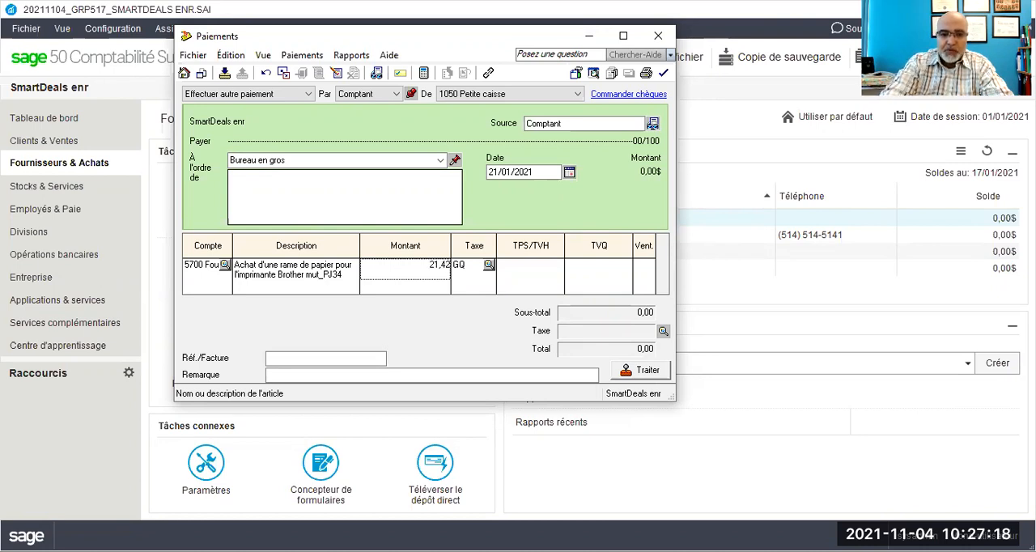
key("Tab")
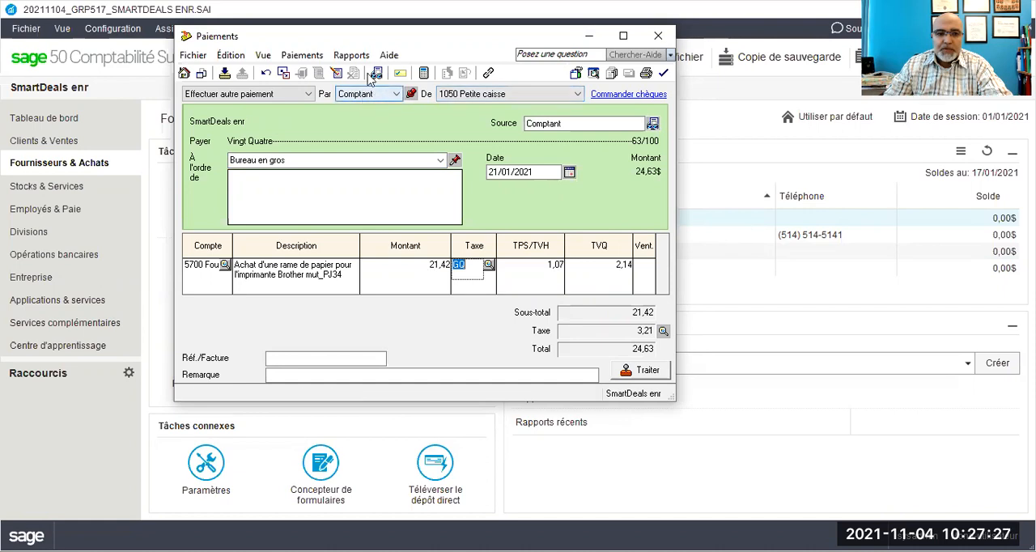
Step: Review the transaction details of the Bureau en gros payment before processing it
left_click(411, 95)
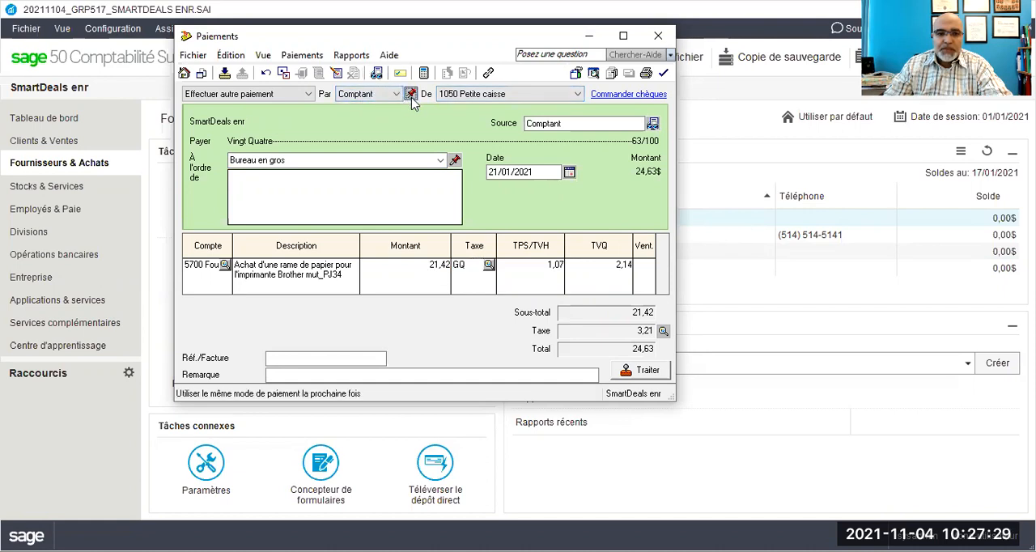
left_click(351, 56)
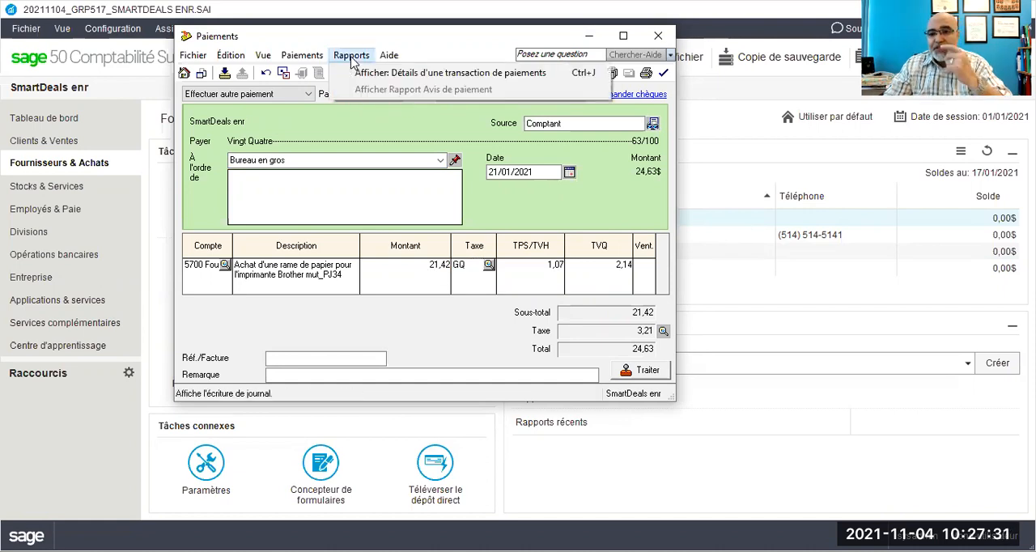
left_click(362, 74)
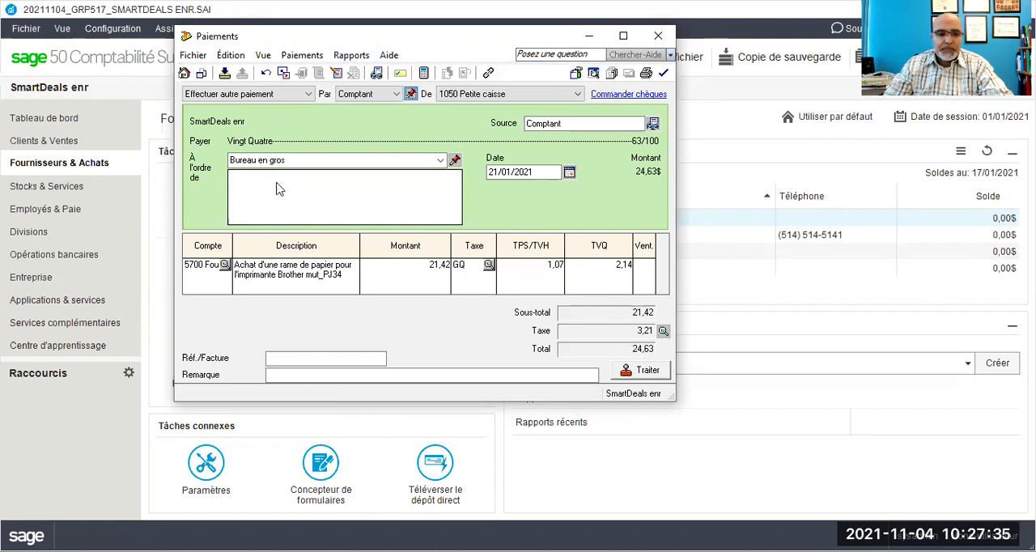
key("ctrl+j")
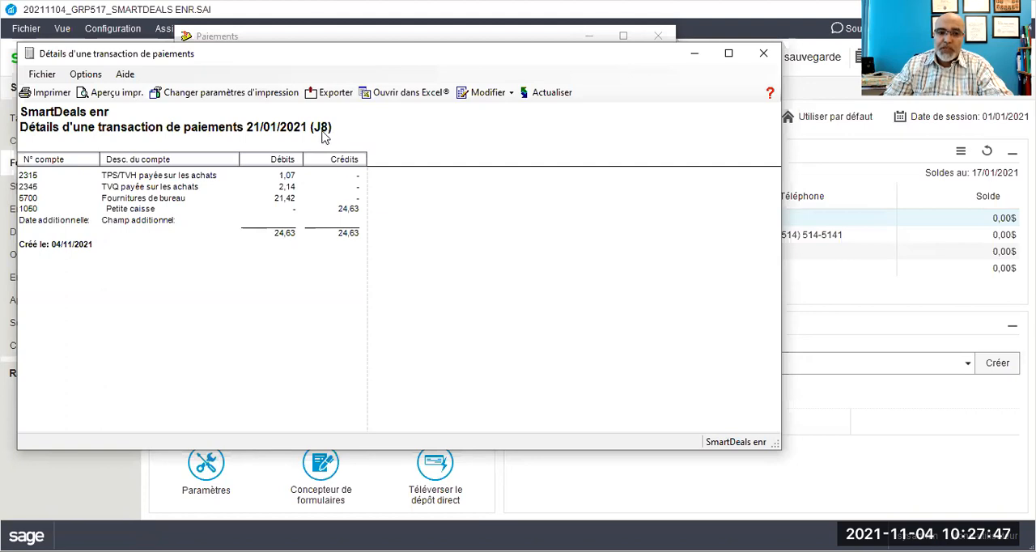
left_click(764, 53)
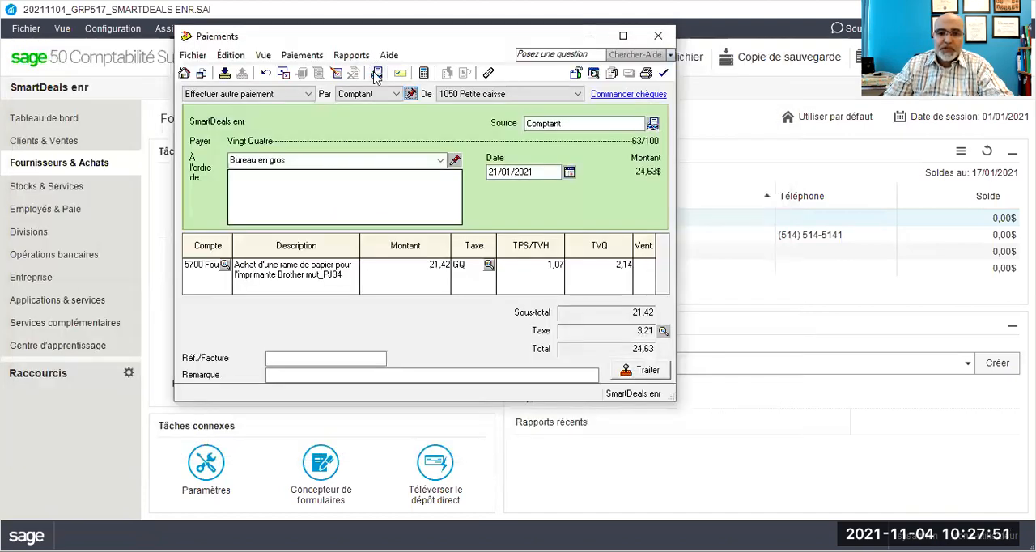
Step: Process the Bureau en gros payment, accepting the 21/01/2021 date
left_click(649, 371)
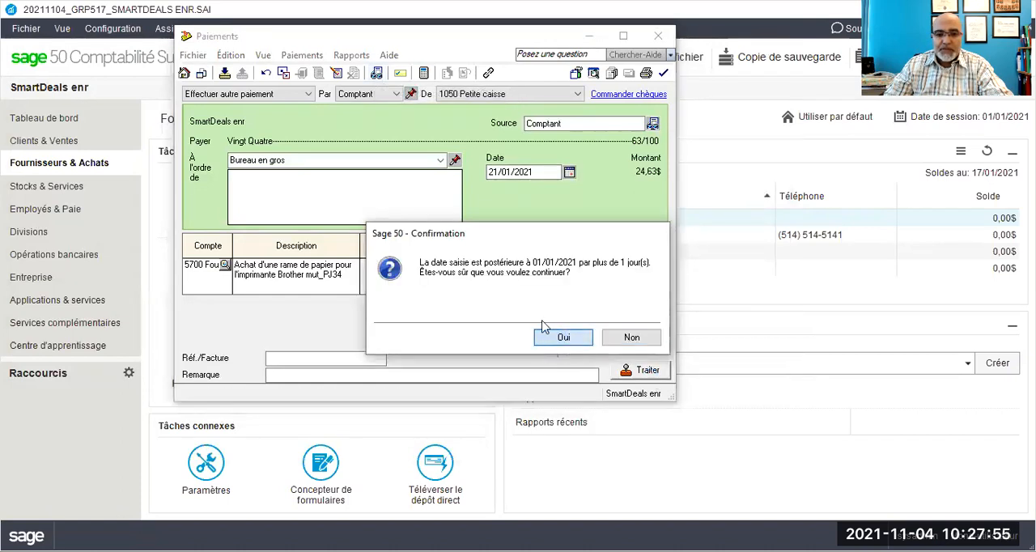
key("Return")
key("Return")
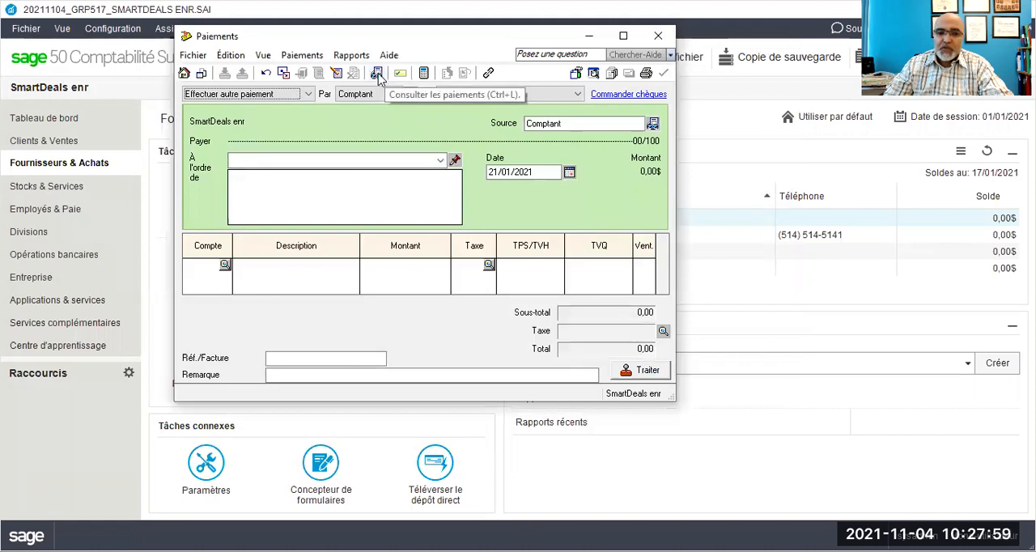
Step: Search the existing payments to all suppliers from 01/01/2021 for transaction number 8
left_click(378, 74)
left_click(371, 228)
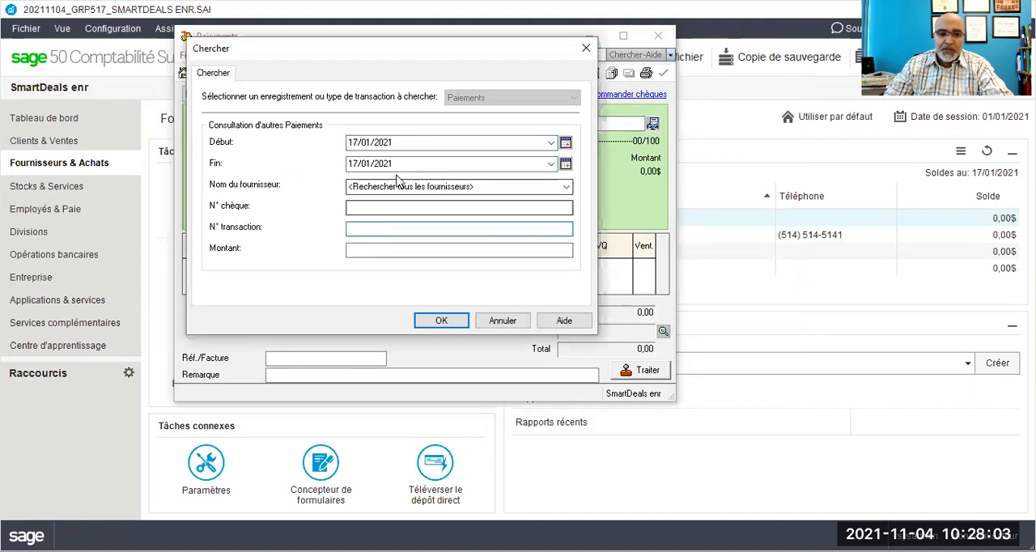
left_click(553, 144)
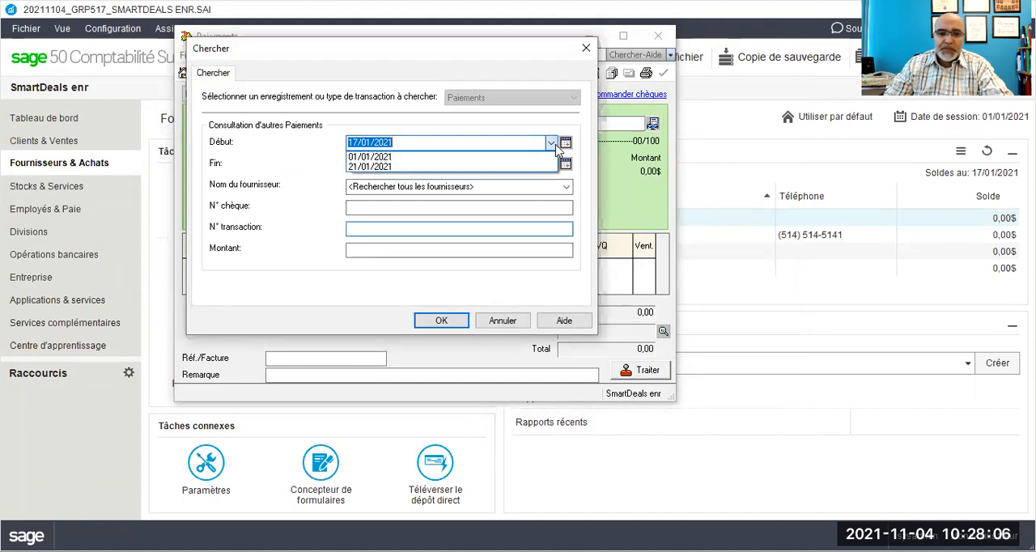
left_click(366, 228)
left_click(370, 229)
type("8")
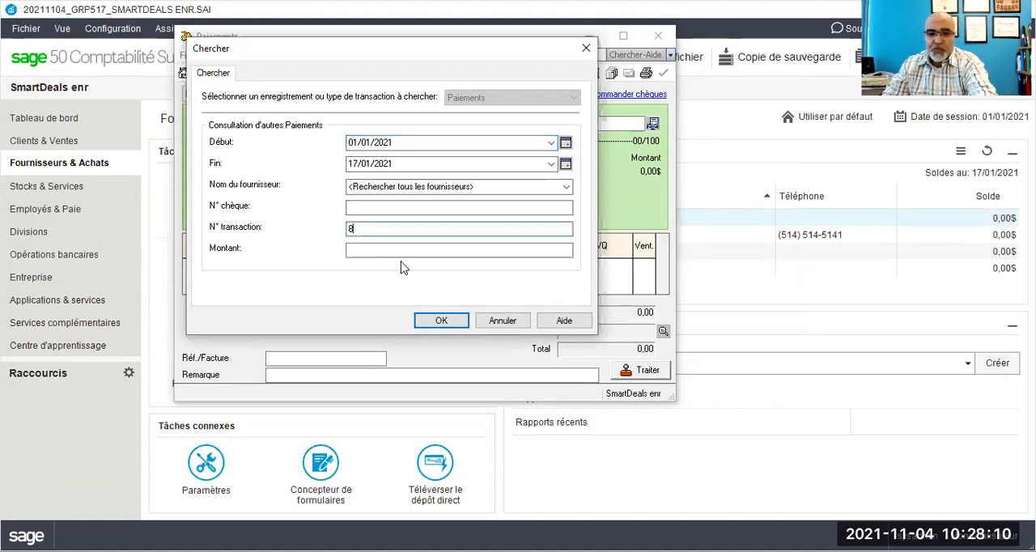
left_click(442, 322)
key("Return")
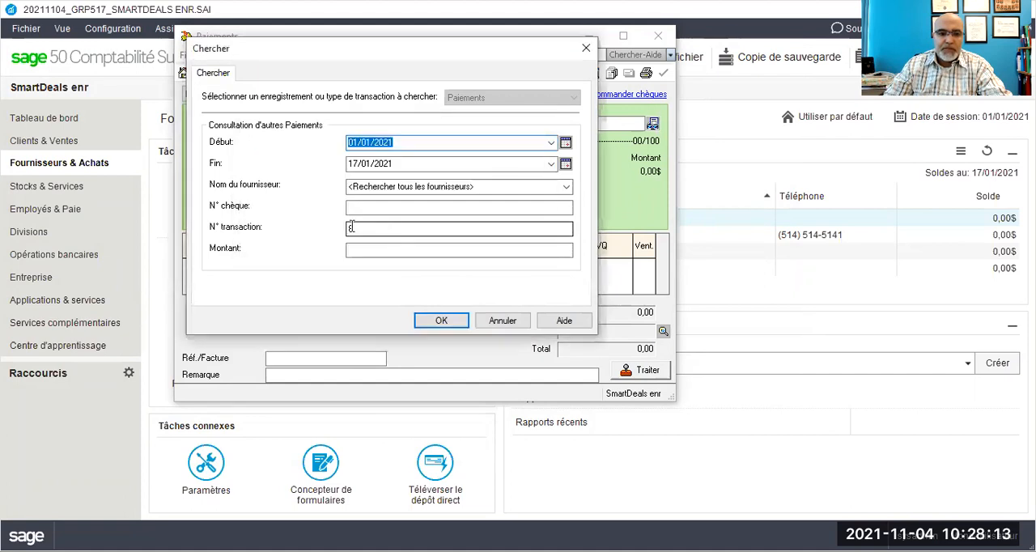
left_click(357, 228)
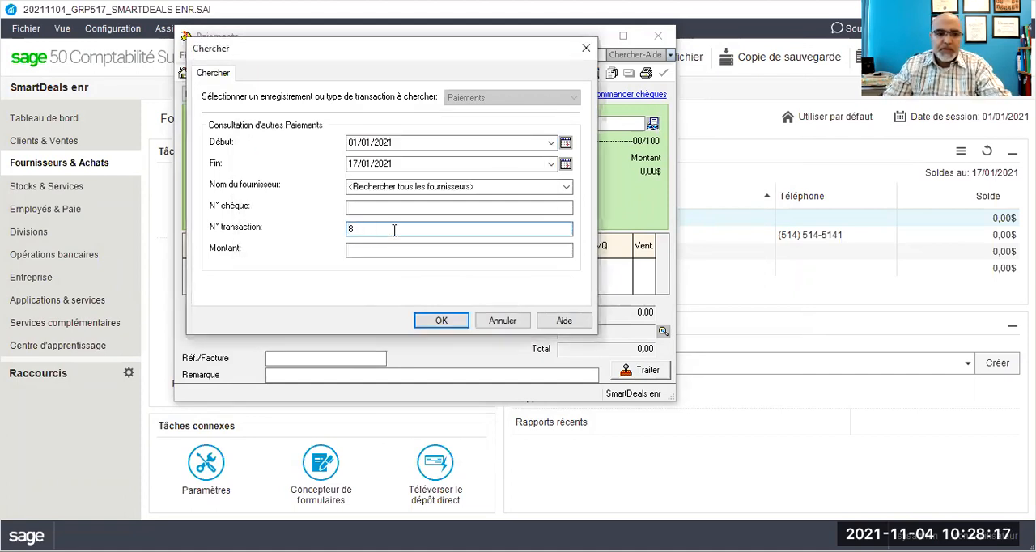
left_click(440, 326)
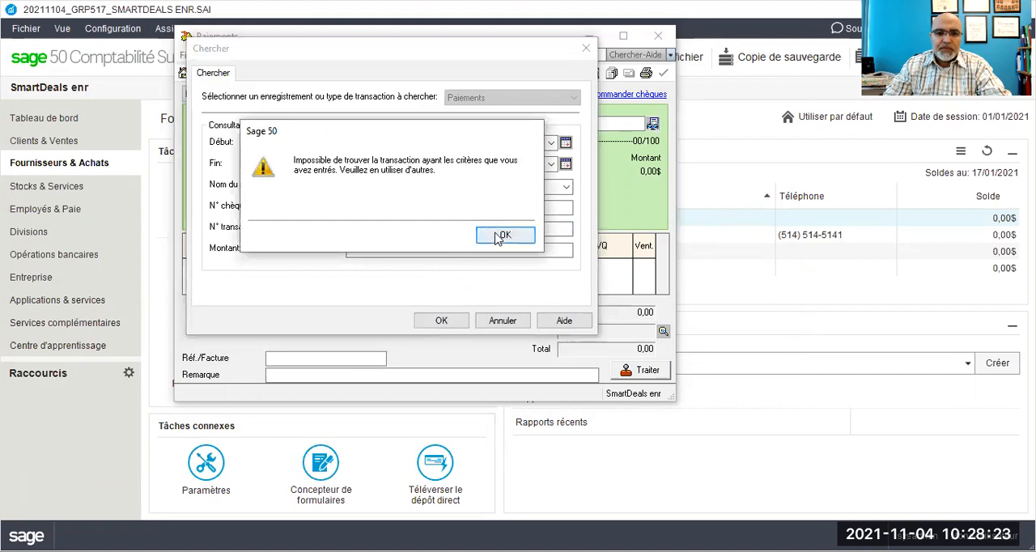
left_click(503, 234)
Step: Search the payments for supplier Bureau en gros, clear the transaction number criterion and leave the search
left_click(566, 187)
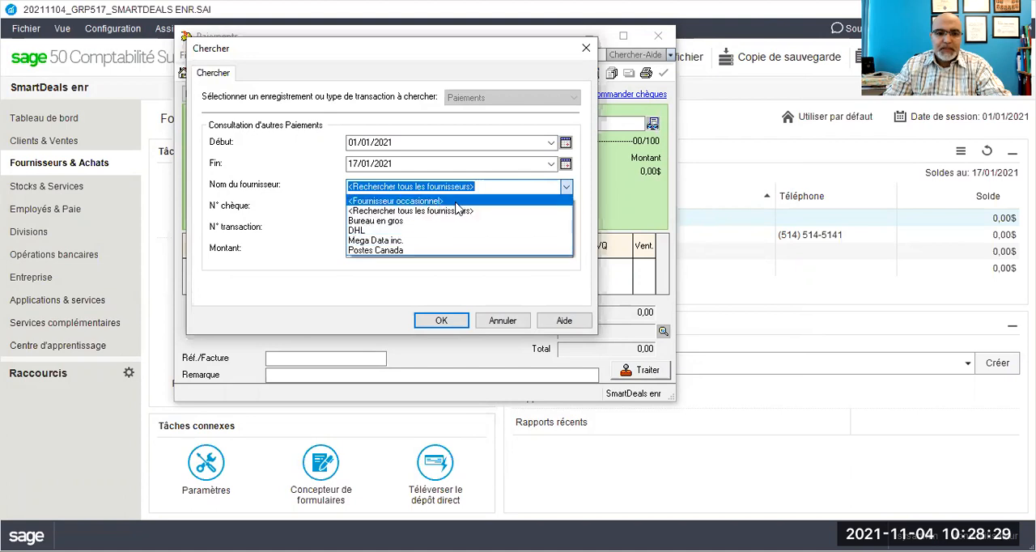
left_click(411, 222)
left_click(442, 321)
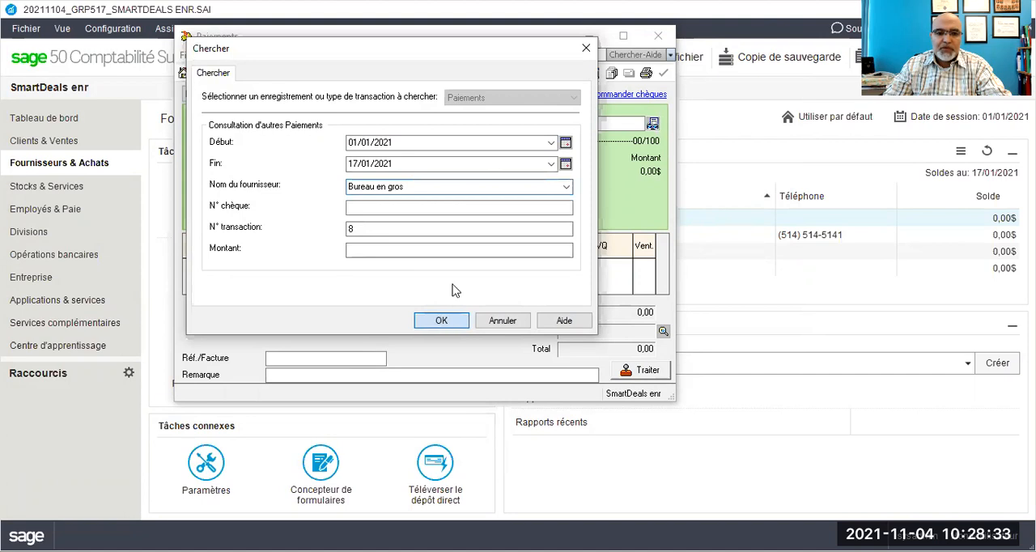
left_click(504, 235)
double_click(351, 229)
key("BackSpace")
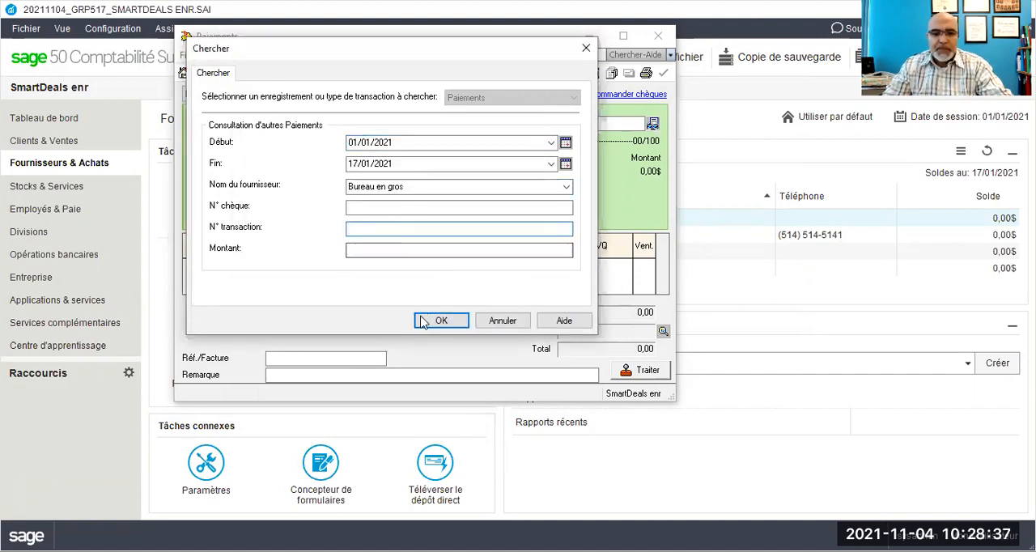
left_click(502, 321)
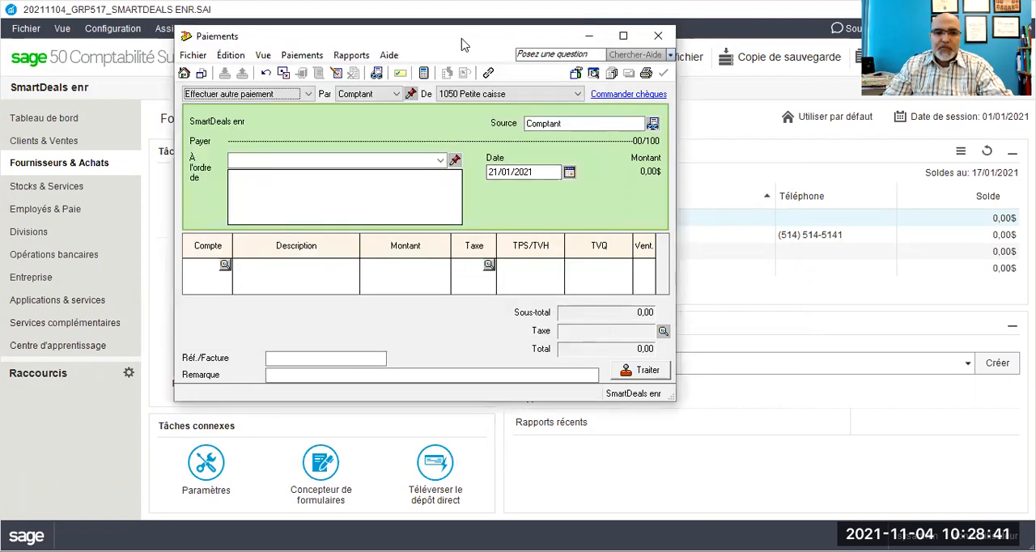
left_click_drag(486, 46, 510, 49)
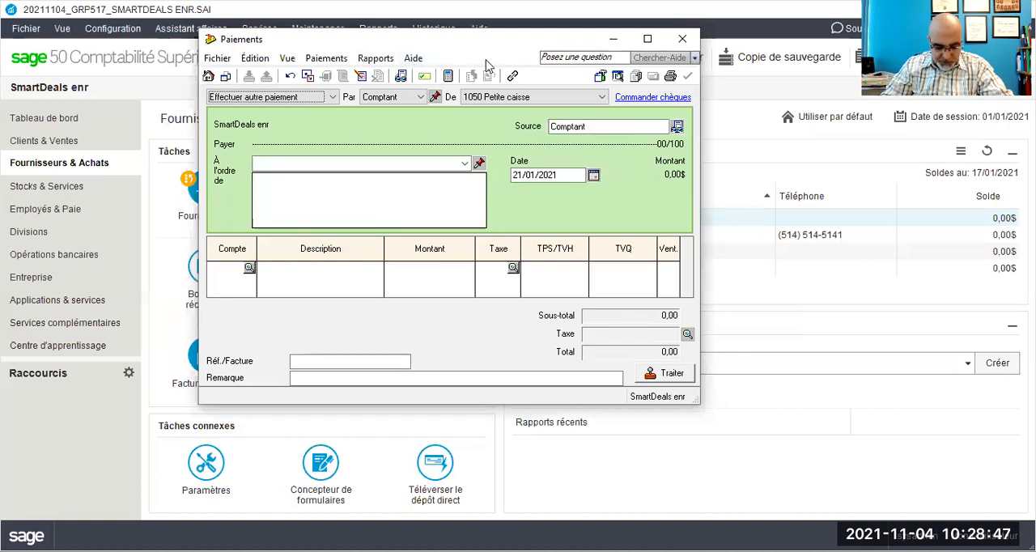
left_click(765, 275)
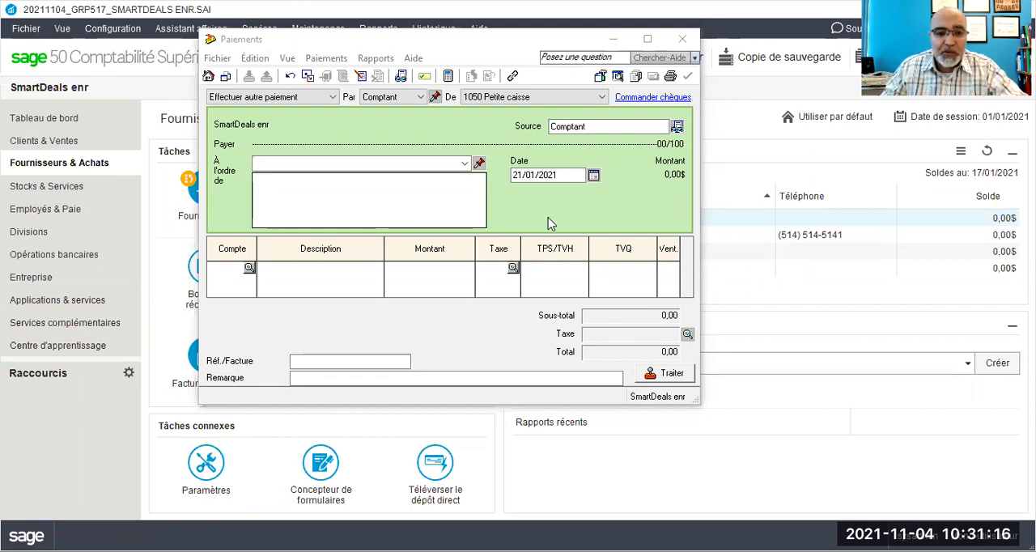
Step: Make the new payment payable to Postes Canada and assign its expense line to account 5640
left_click(463, 165)
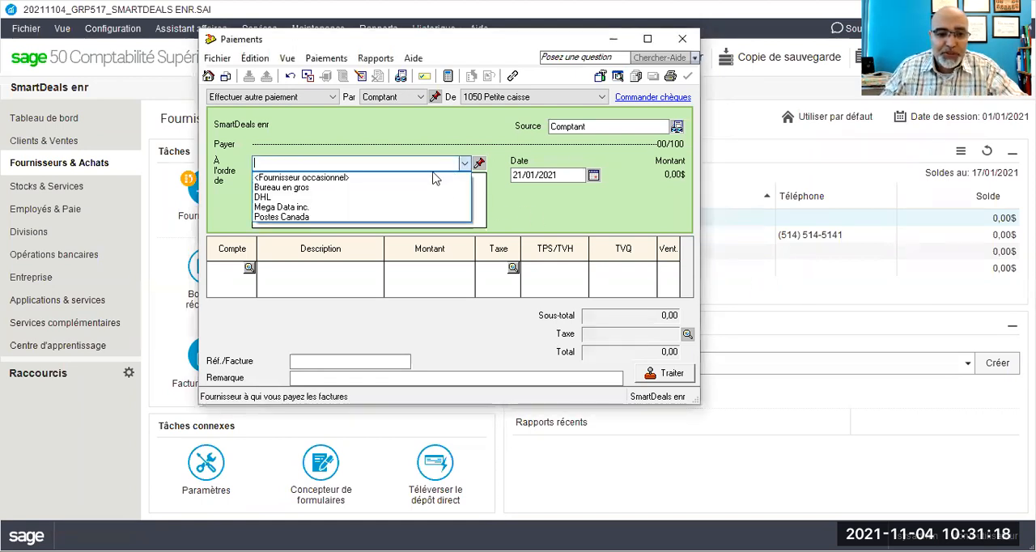
left_click(324, 218)
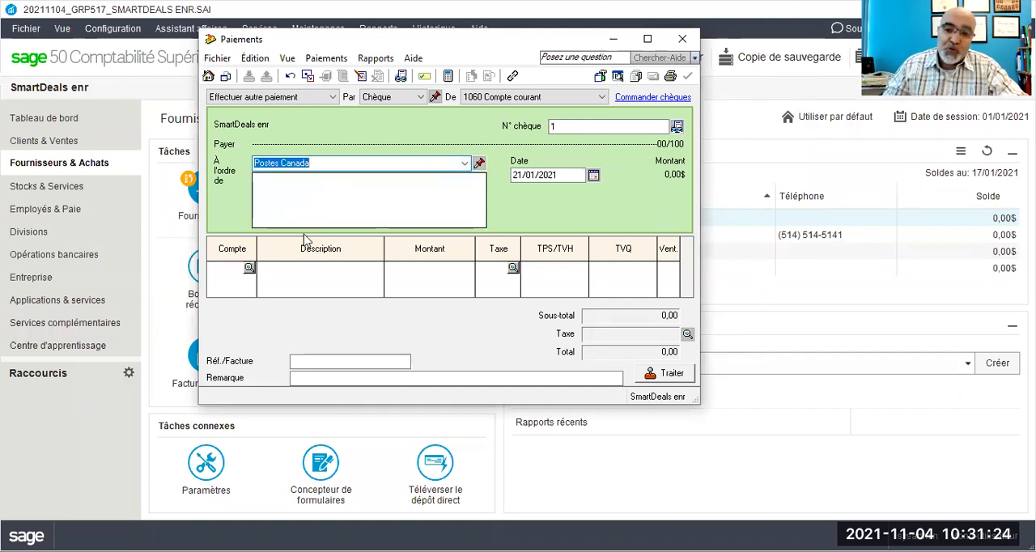
left_click(221, 270)
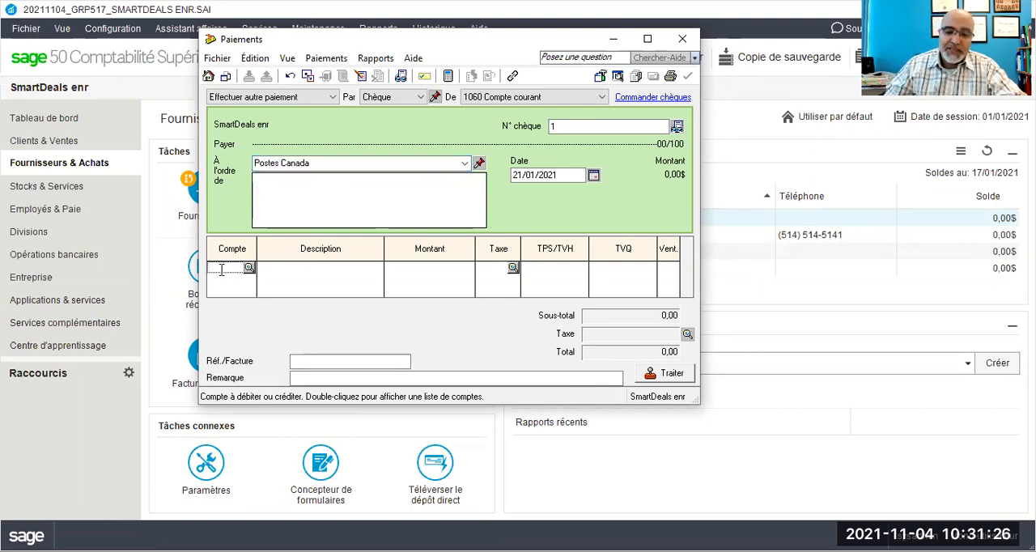
type("5640")
key("Tab")
Step: Describe the postal expense line as "Envoi des documents à l'ARC_PJ#35"
type("Envoi des documents à l'ARC")
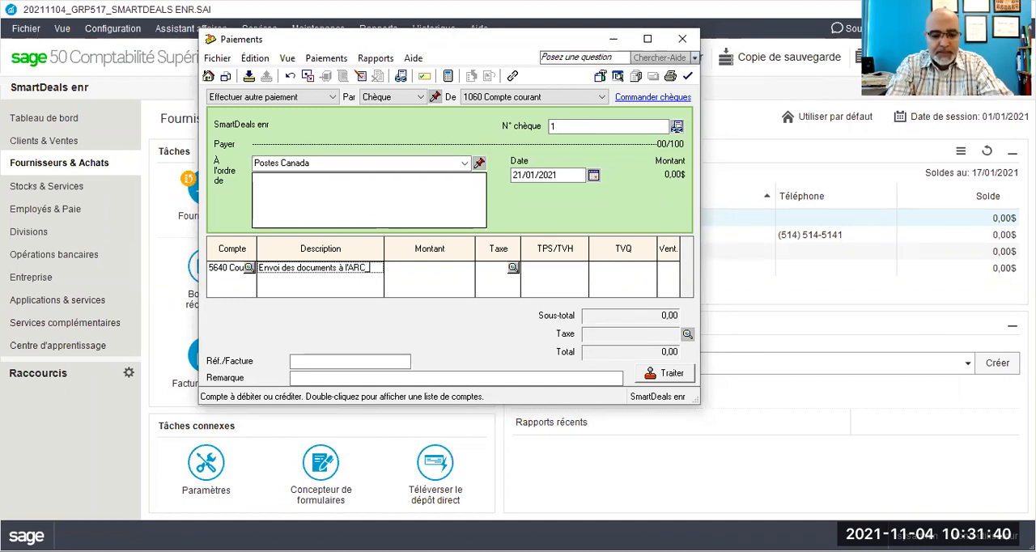
type("_PJ")
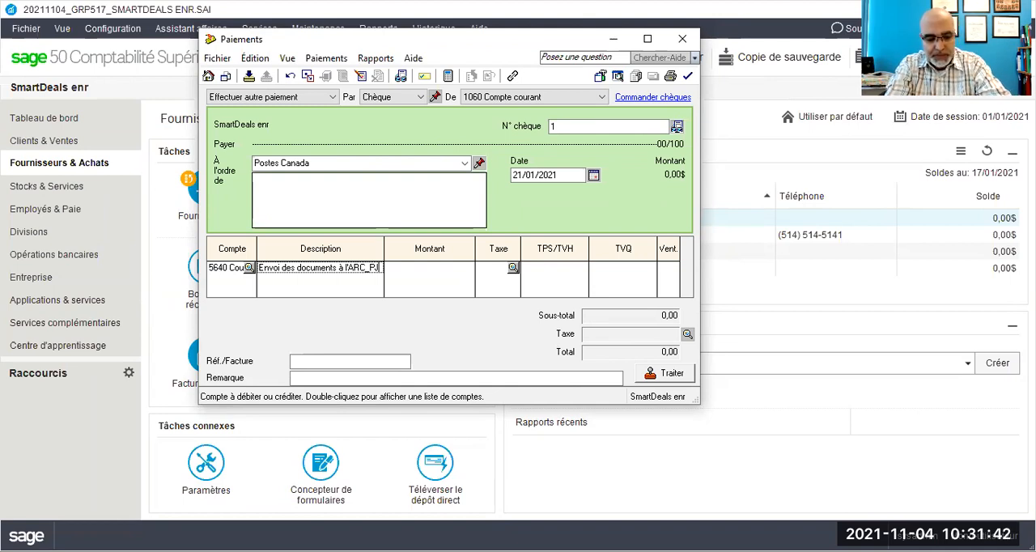
type("#")
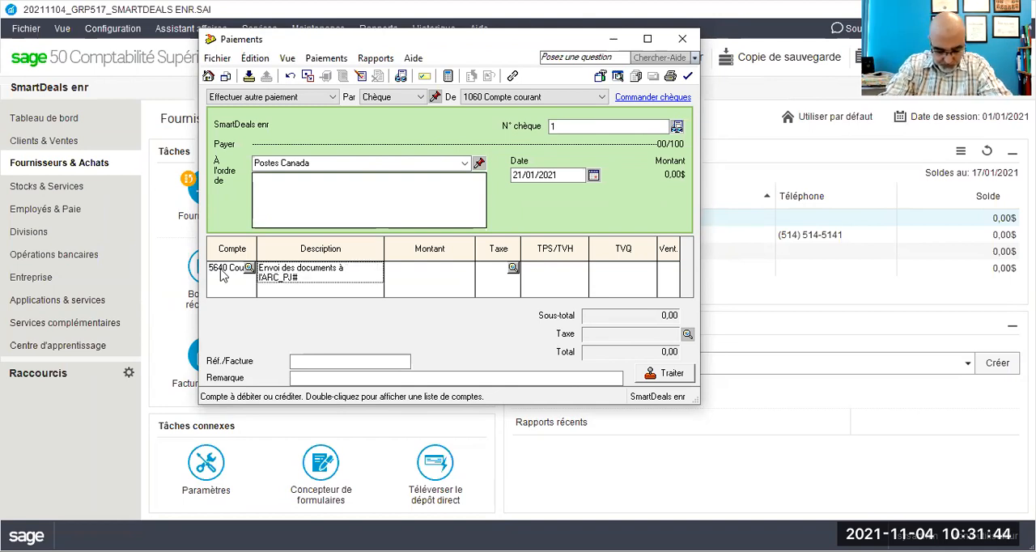
type("35")
key("Tab")
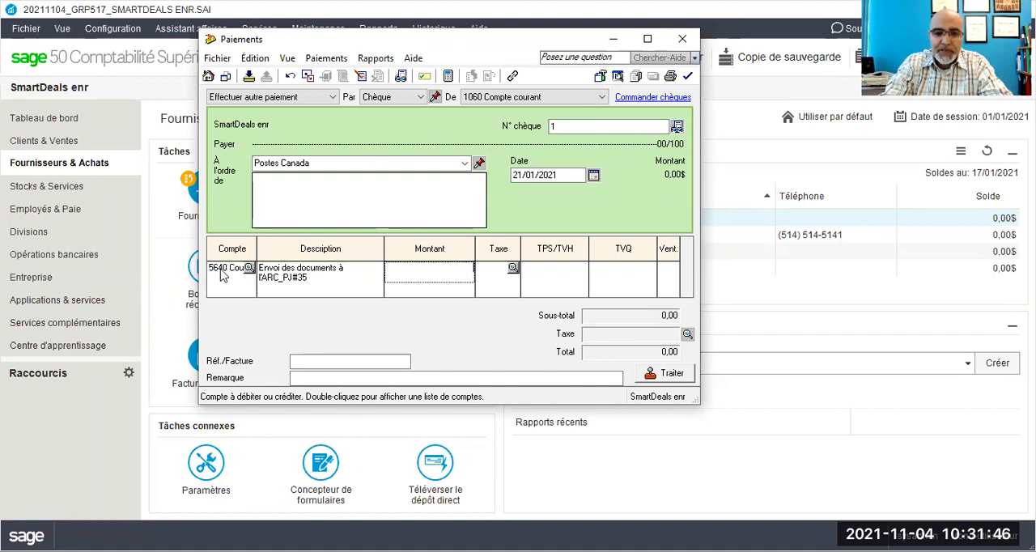
Step: Set the postal expense line's amount to 26,50 and its tax code to GQ
type("26")
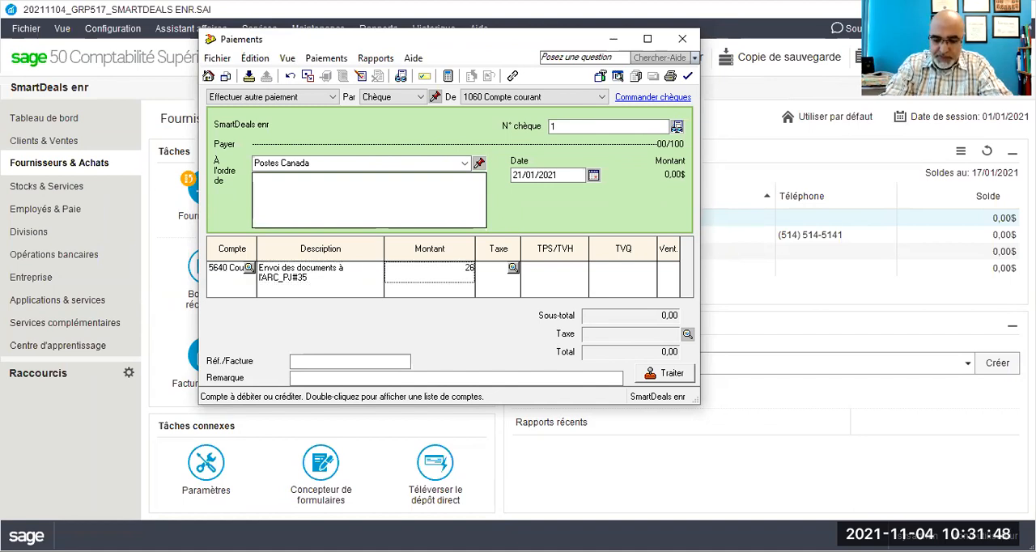
type(",50")
key("Tab")
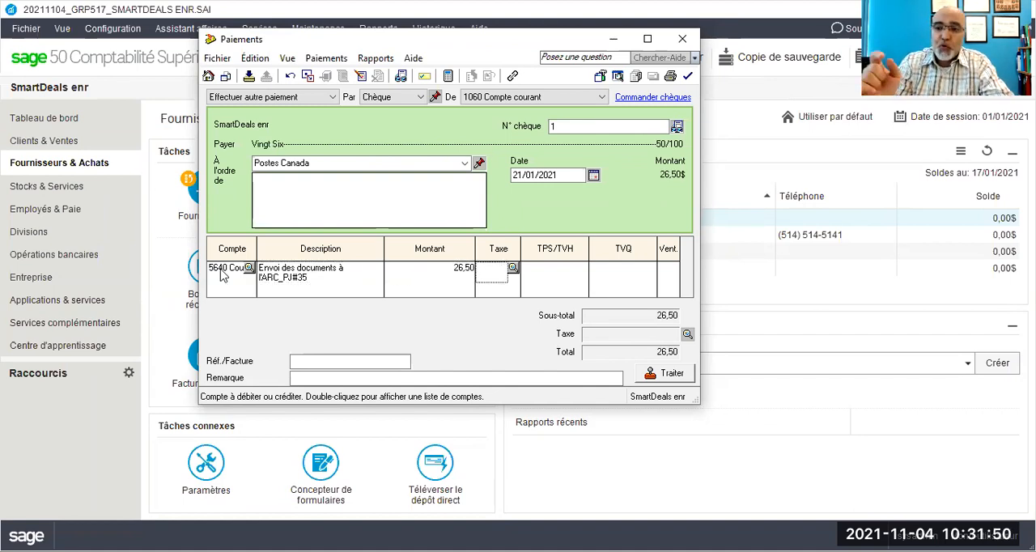
type("g")
key("Tab")
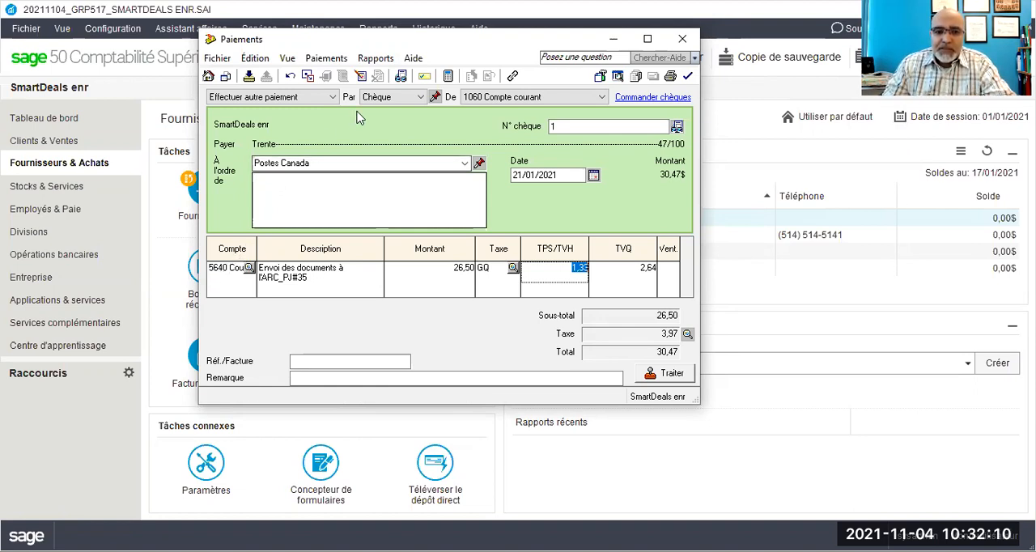
Step: Review the transaction details of the Postes Canada payment, checking which account is credited
left_click(375, 61)
left_click(385, 81)
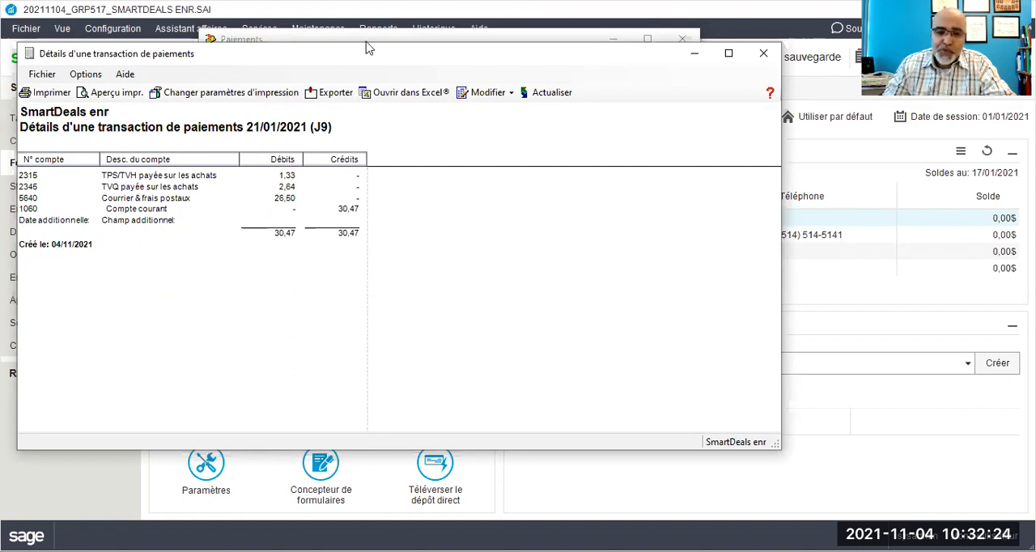
left_click_drag(366, 48, 397, 34)
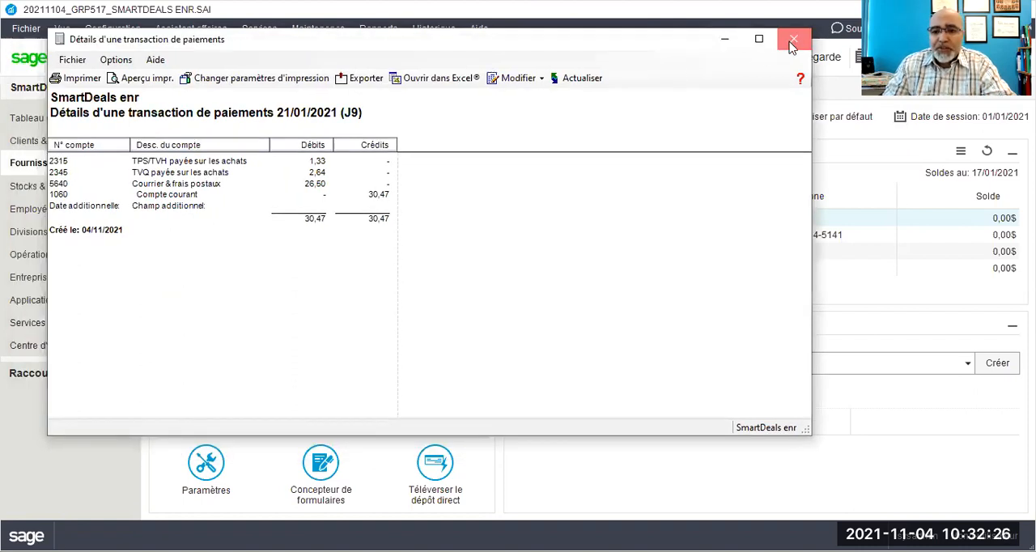
key("Escape")
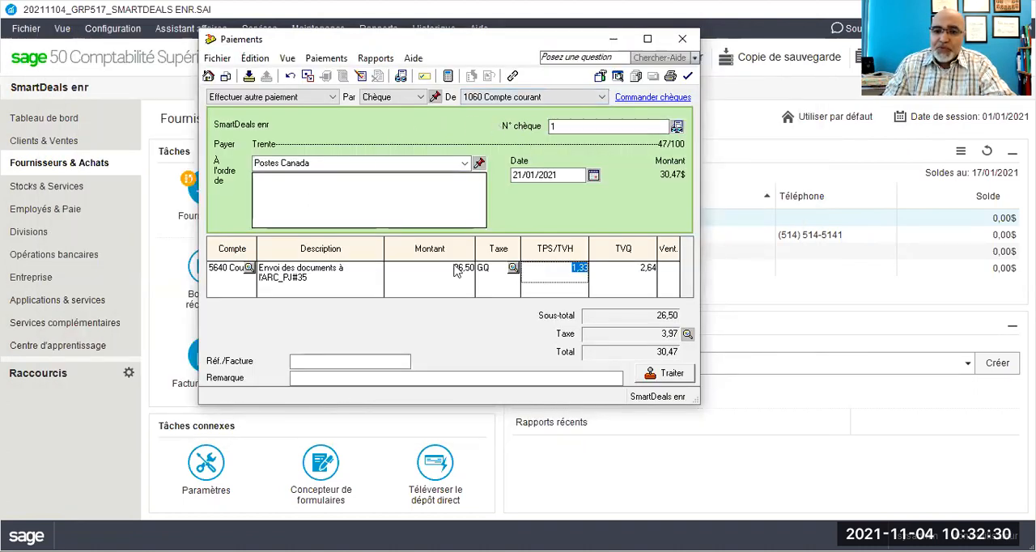
left_click(377, 59)
left_click(389, 76)
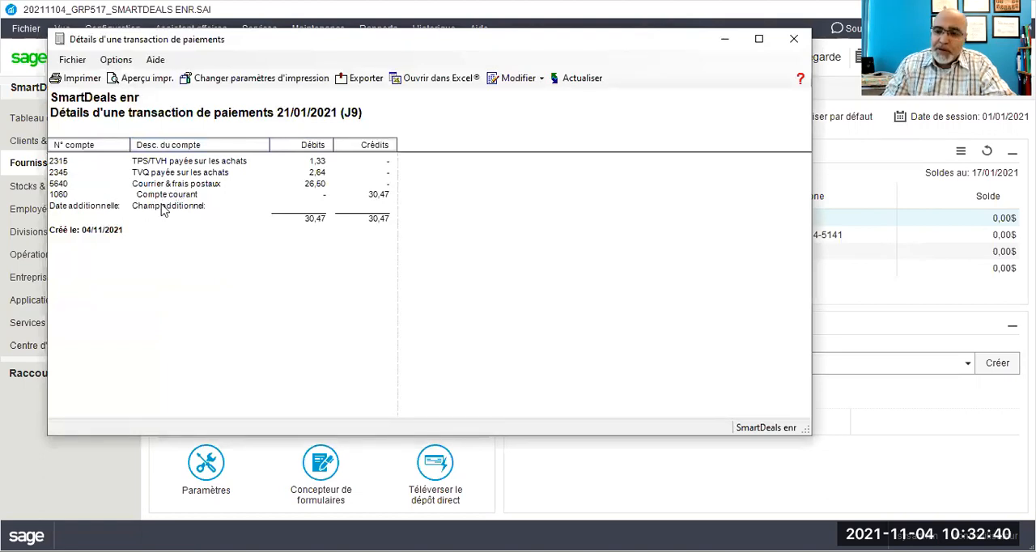
left_click(794, 38)
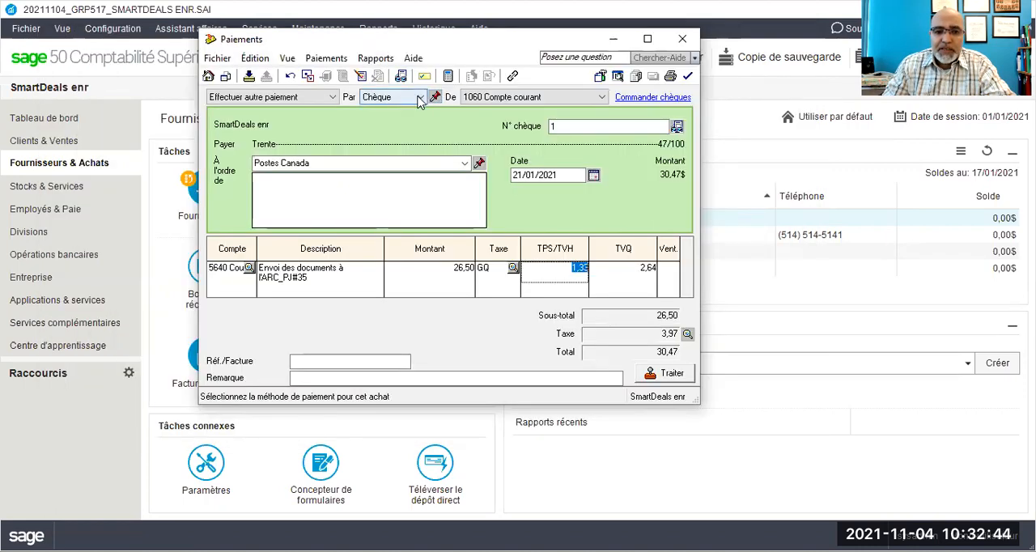
Step: Switch the Postes Canada payment to Comptant, paid from 1050 Petite caisse
left_click(419, 97)
left_click(396, 114)
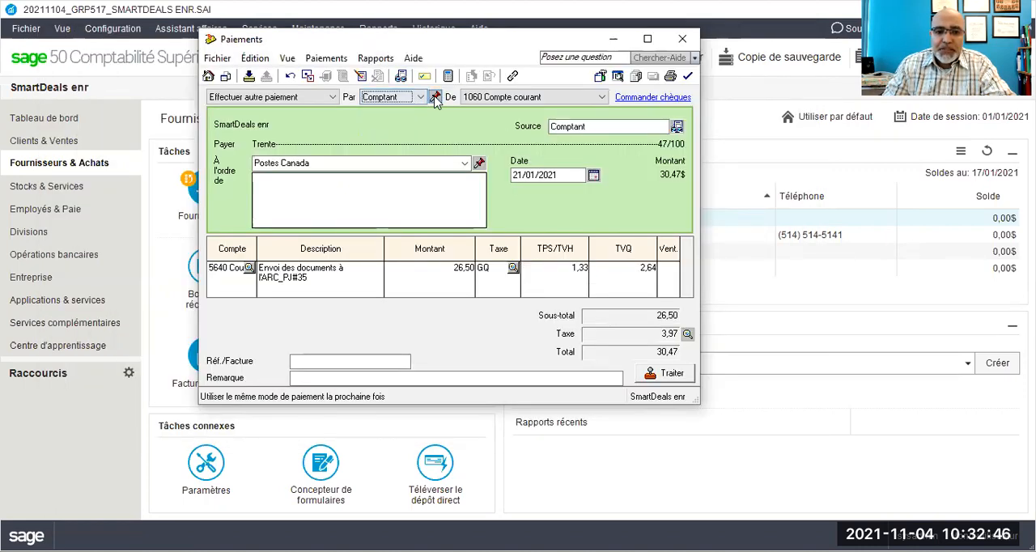
left_click(508, 97)
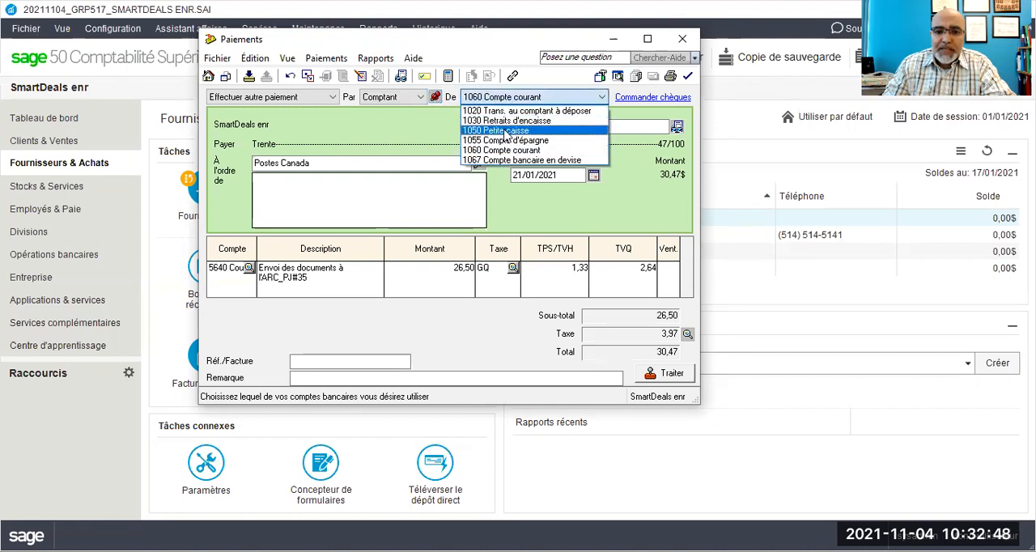
left_click(505, 130)
Step: Date the Postes Canada payment 25/01/2021 and display its journal entry
double_click(523, 175)
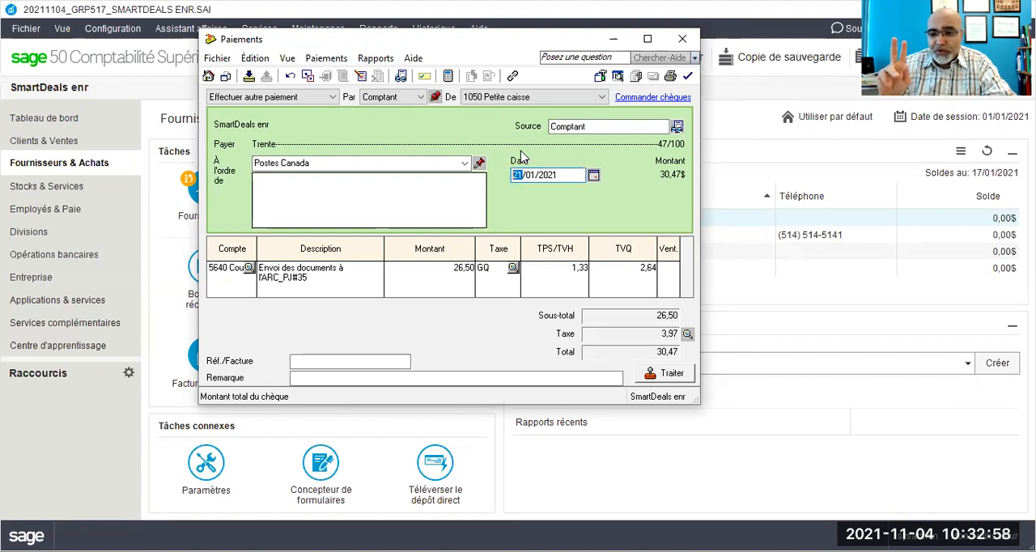
type("25")
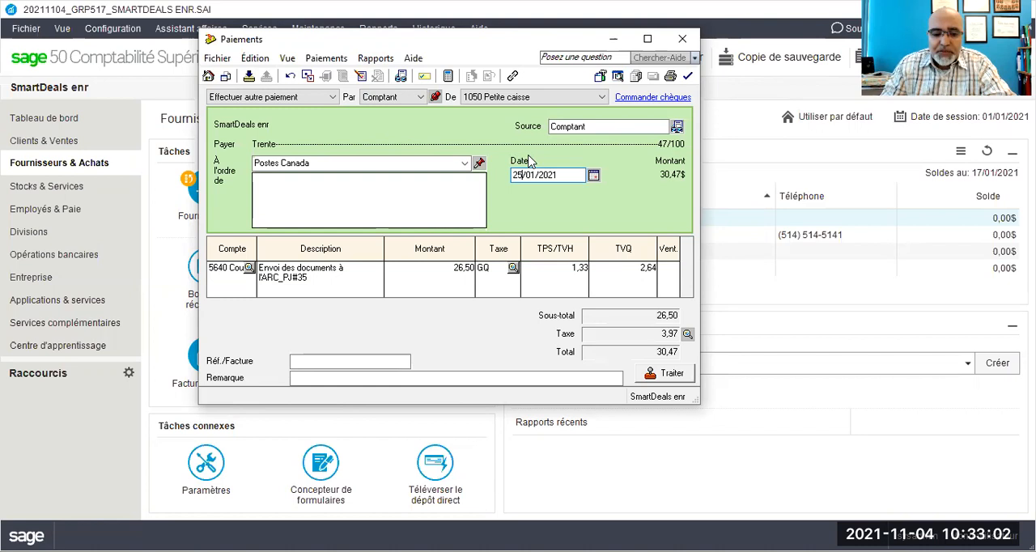
key("Tab")
left_click(362, 60)
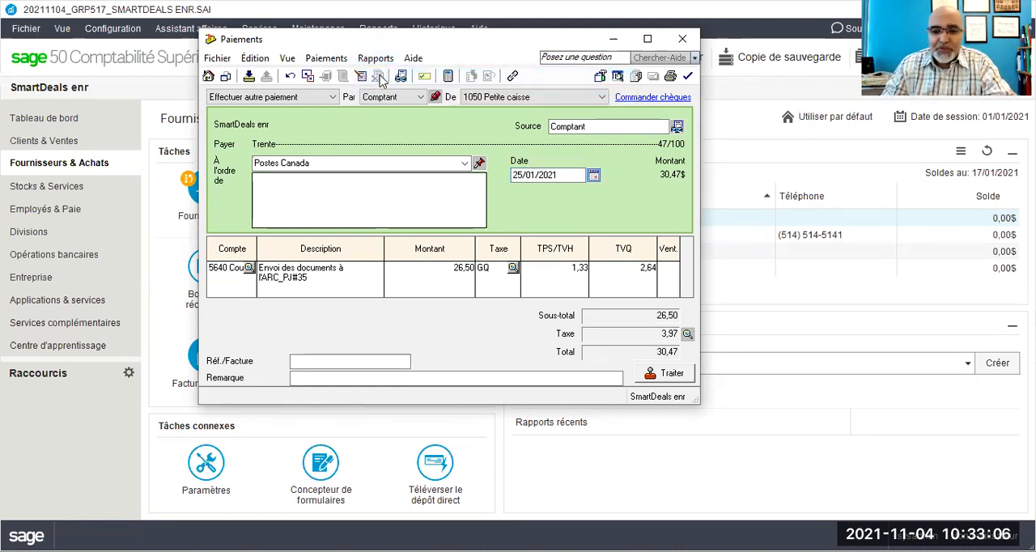
key("ctrl+j")
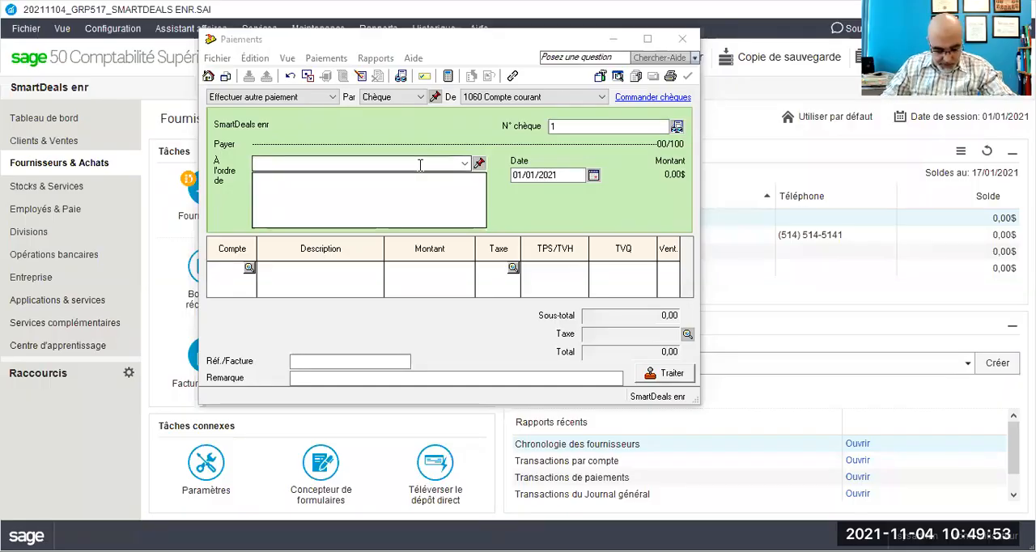
Step: Make the payment payable to Smart Pub inc. and open a full new supplier record for it
left_click(419, 165)
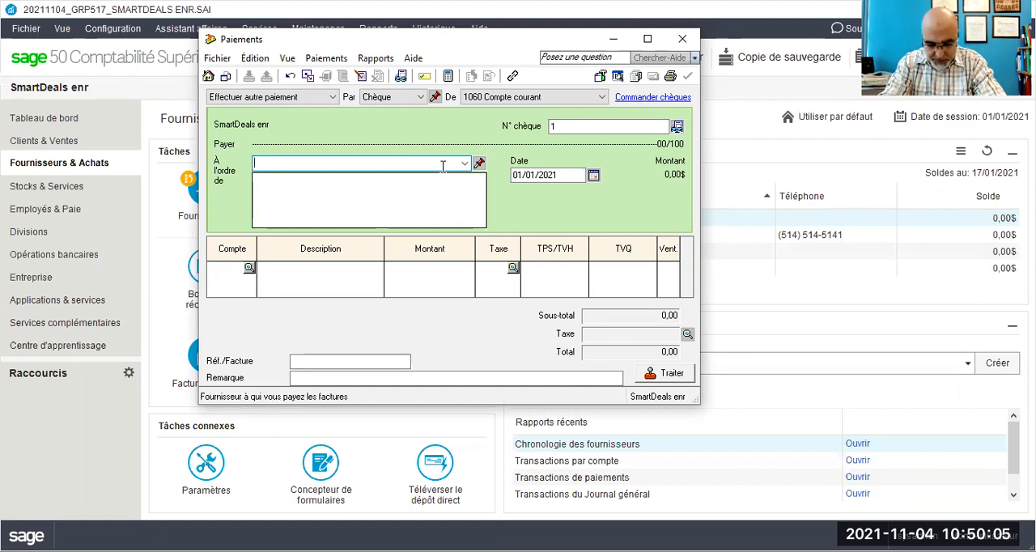
type("Smart ")
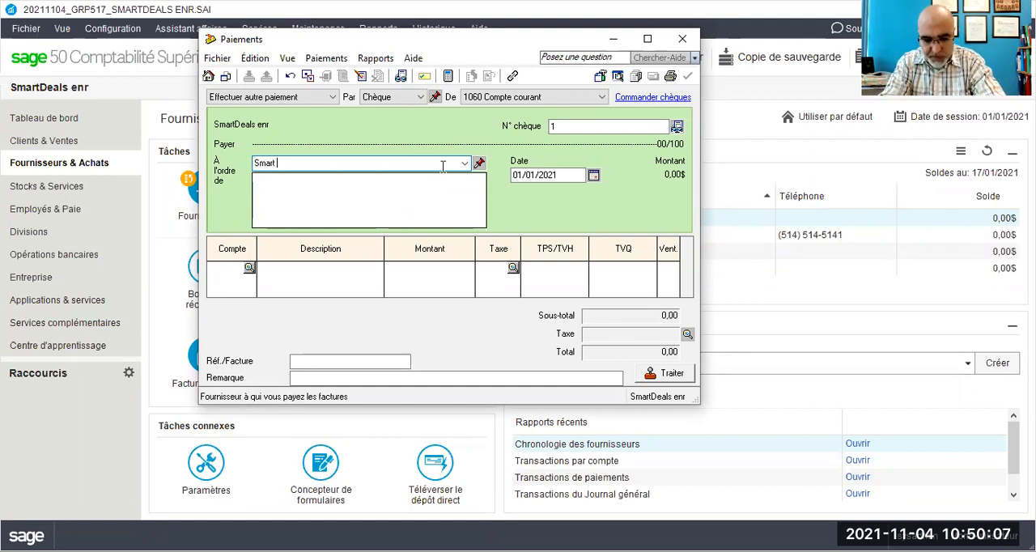
type("Pub")
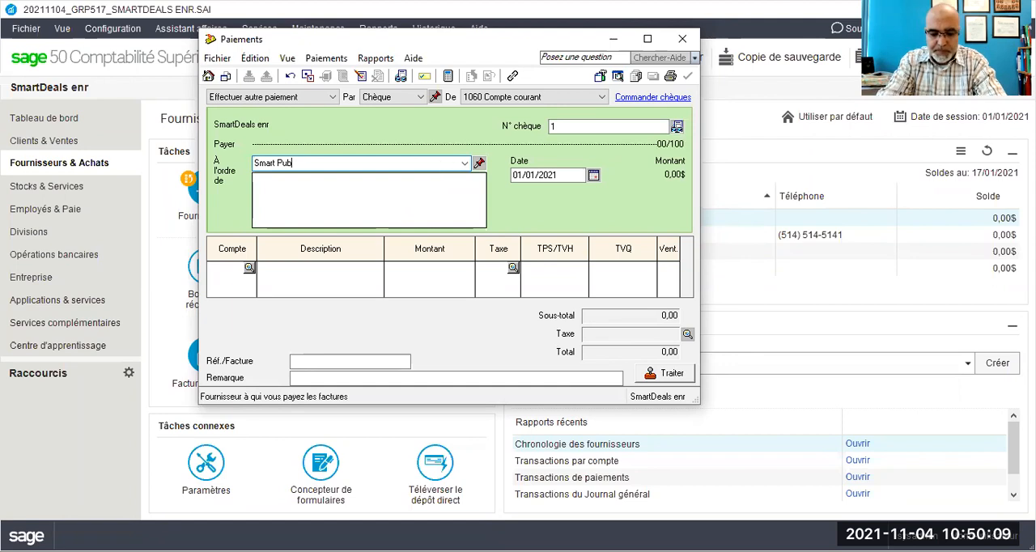
type(" inc.")
key("Tab")
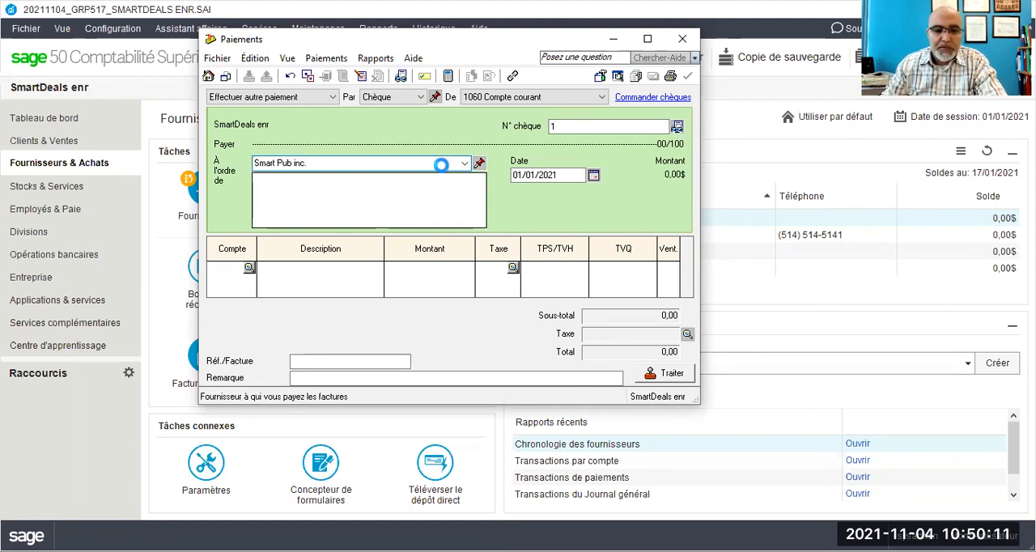
left_click(422, 259)
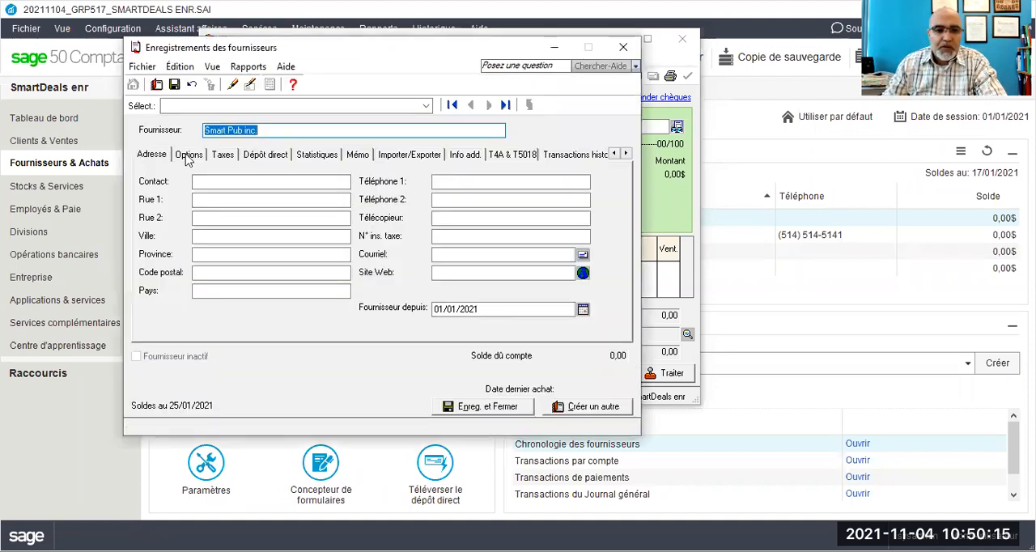
Step: Set the supplier's default expense account to 5615 Publicité & promotions
left_click(188, 155)
left_click(272, 176)
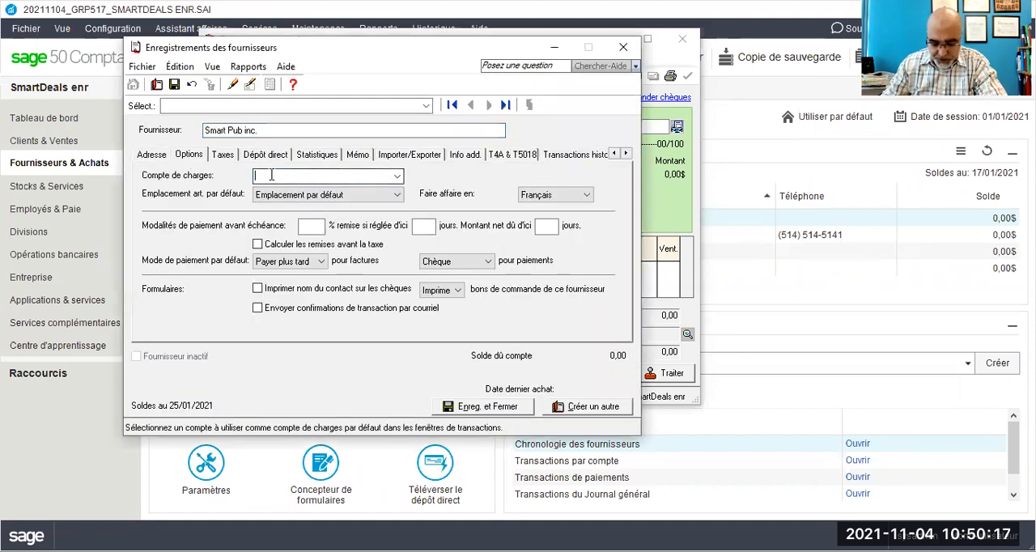
type("5615")
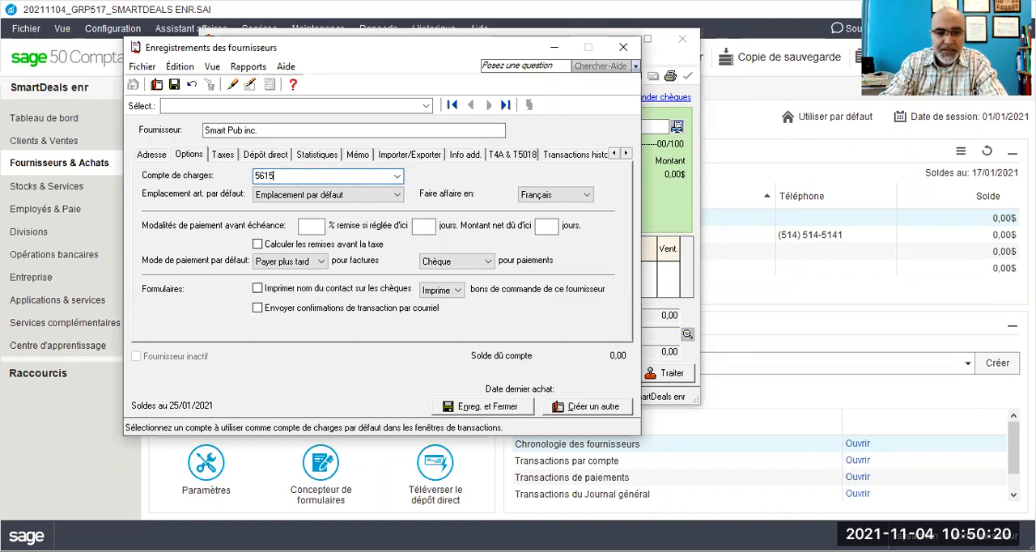
key("Tab")
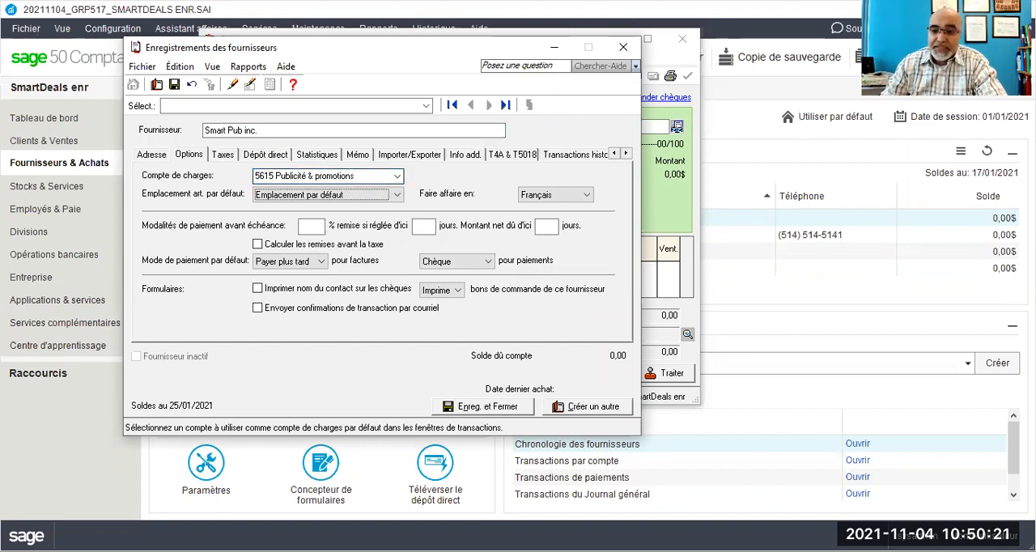
Step: Set the supplier's usual tax code to GQ - TPS 5%, TVQ 9.975%, and save and close the record
left_click(223, 155)
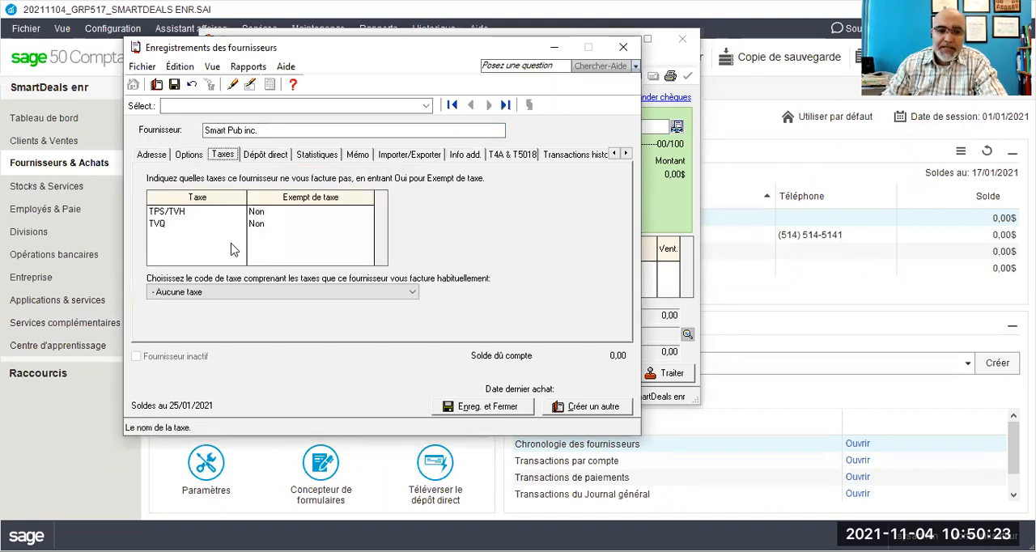
left_click(219, 292)
left_click(213, 308)
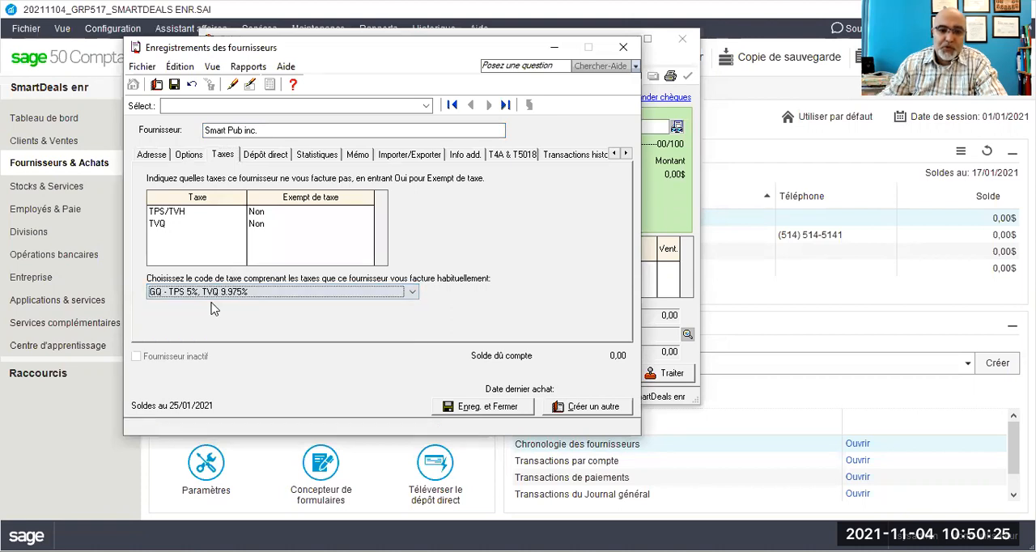
left_click(496, 412)
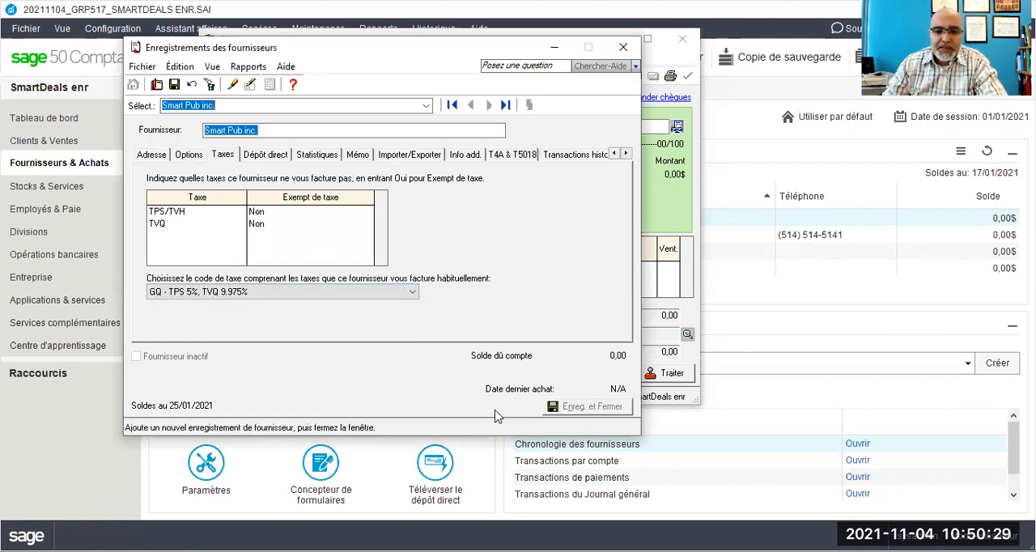
Step: Make the Smart Pub inc. payment Comptant from 1050 Petite caisse, dated 28/01/2021
left_click(395, 98)
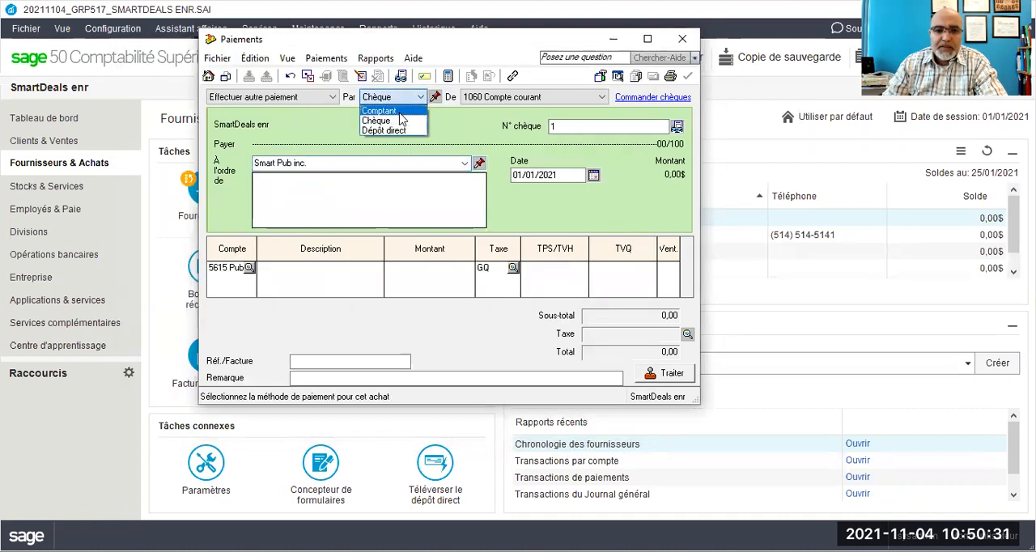
left_click(396, 111)
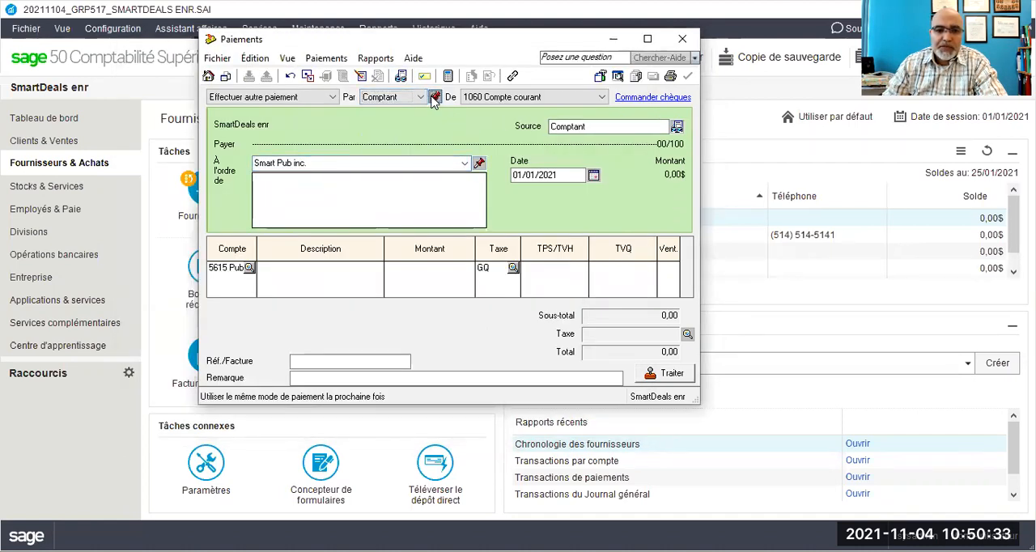
left_click(483, 98)
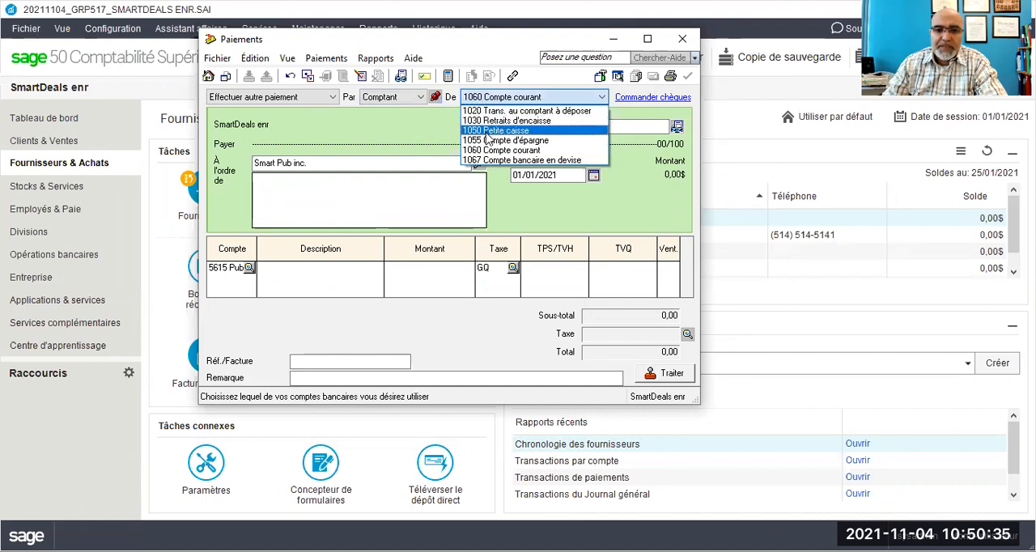
left_click(492, 138)
left_click(517, 176)
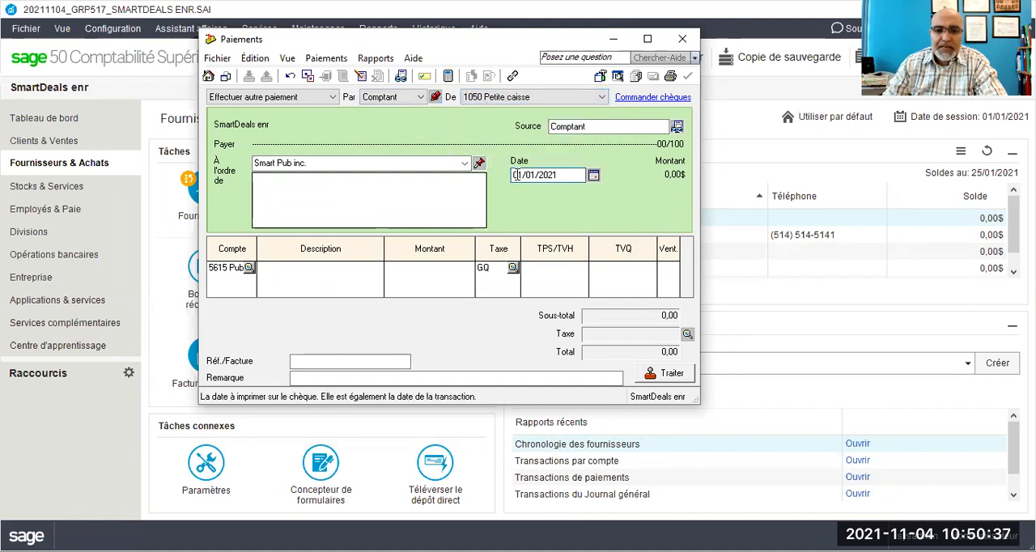
type("28")
Step: Describe the advertising expense line as "Conception des cartes d'affaires_PJ36"
left_click(314, 270)
type("Concept")
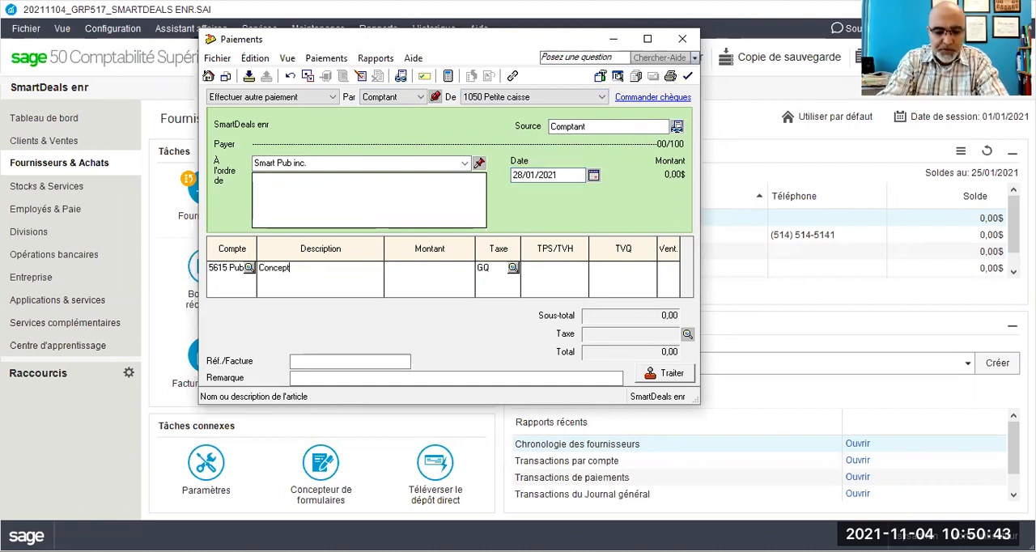
type("ion des car")
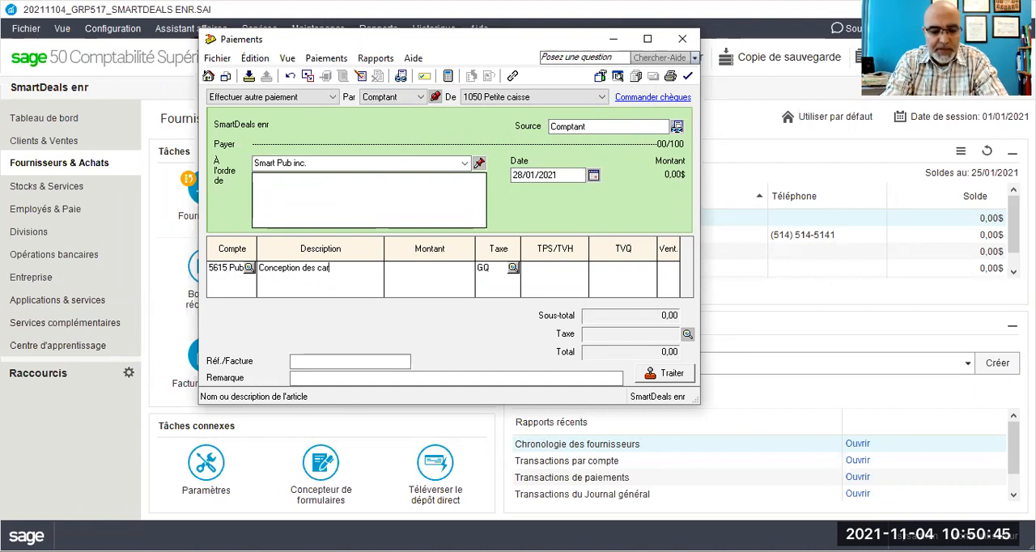
type("tes d'affaires_")
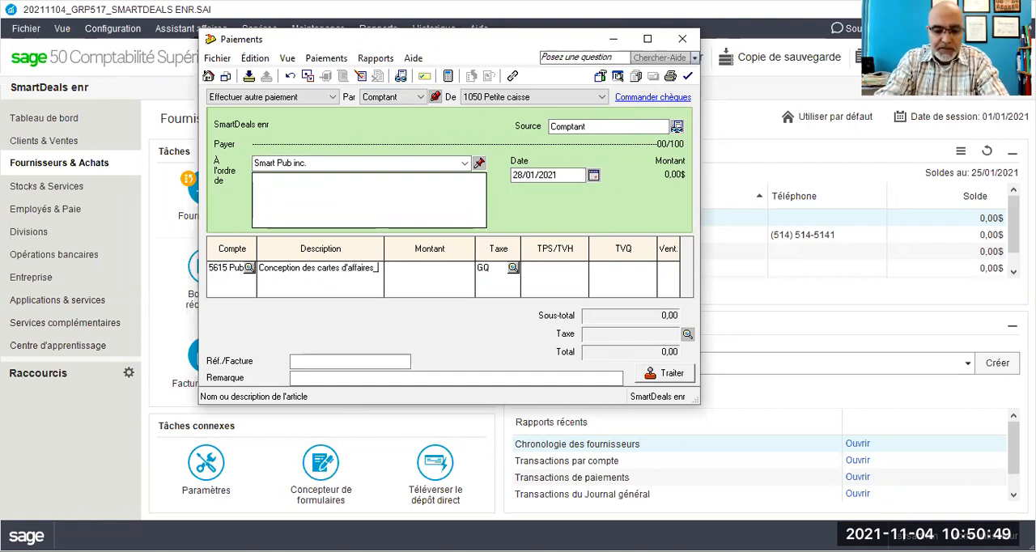
type("PC")
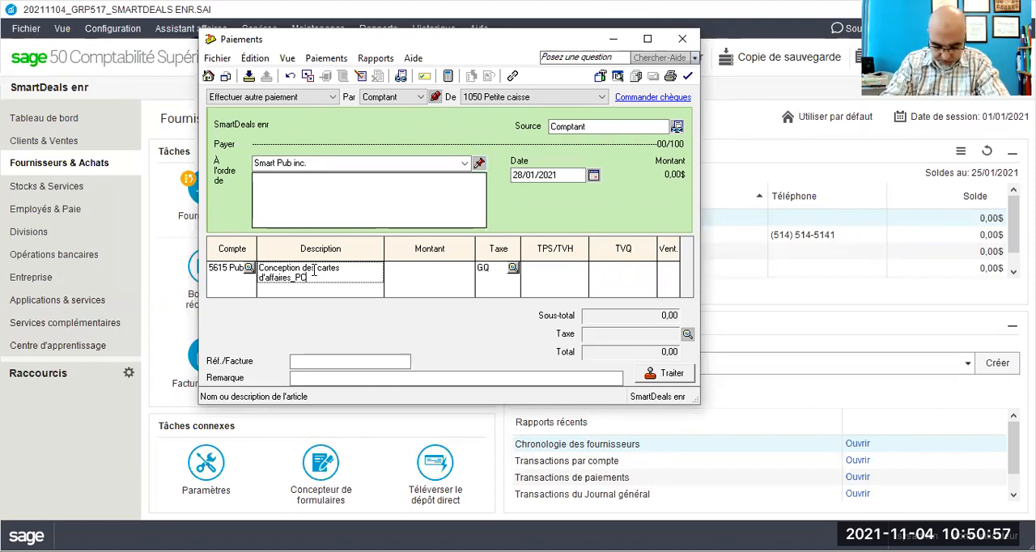
key("BackSpace")
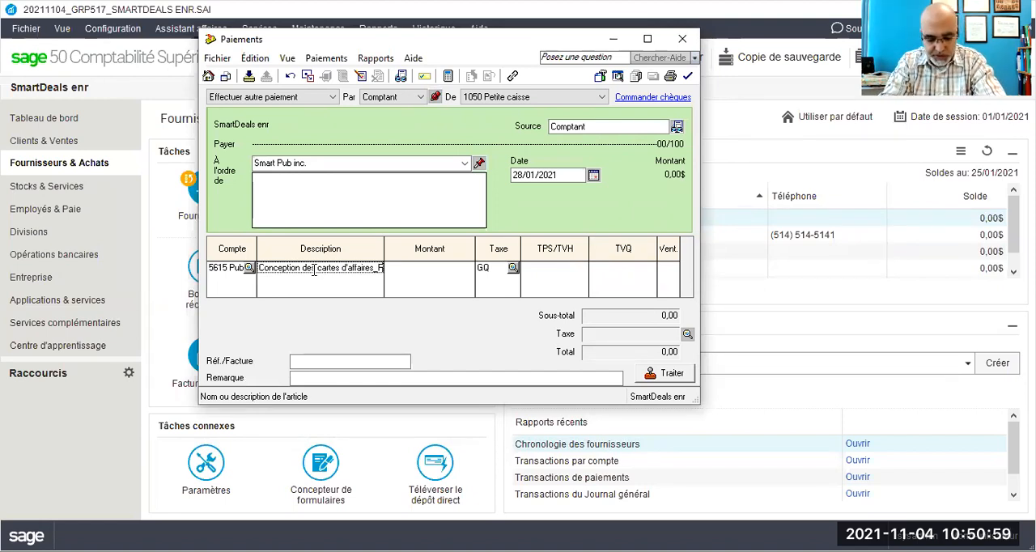
type("U")
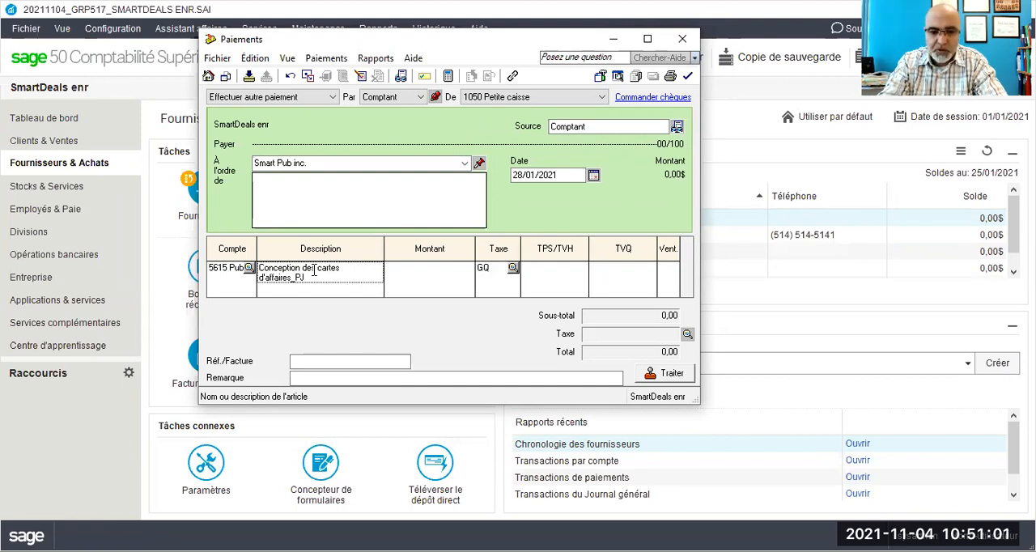
type("B")
key("Tab")
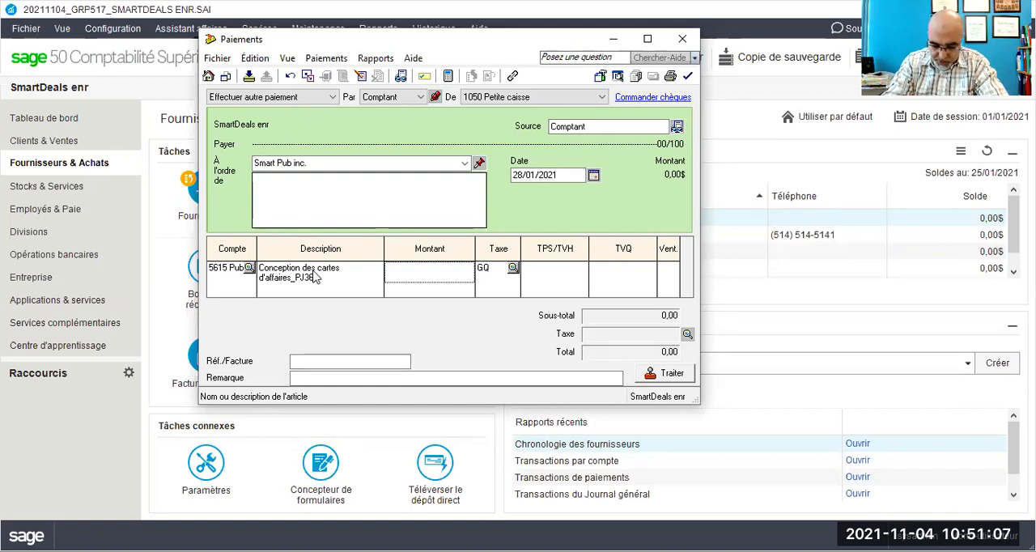
Step: Set the advertising expense line's amount to 31,40
type("31")
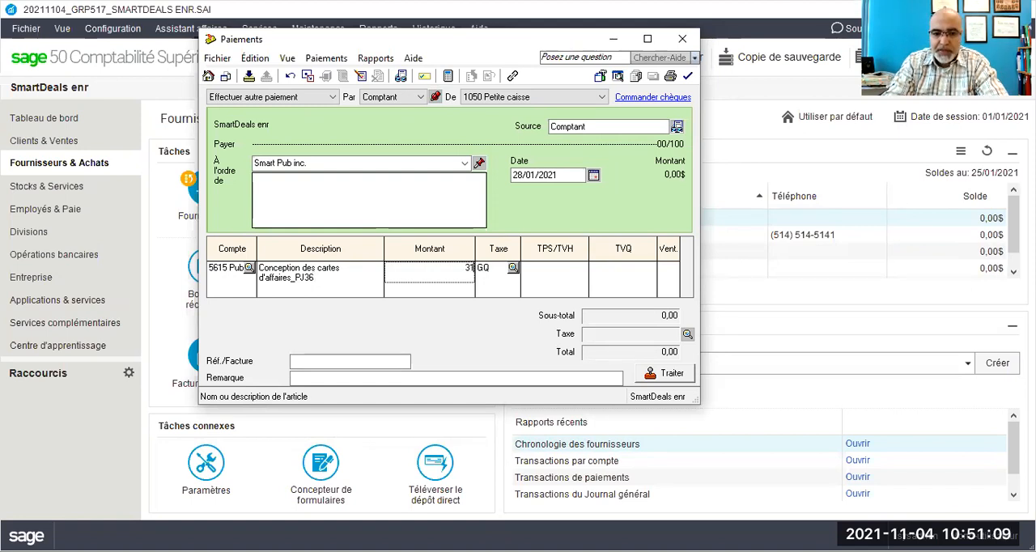
type(",40")
key("Tab")
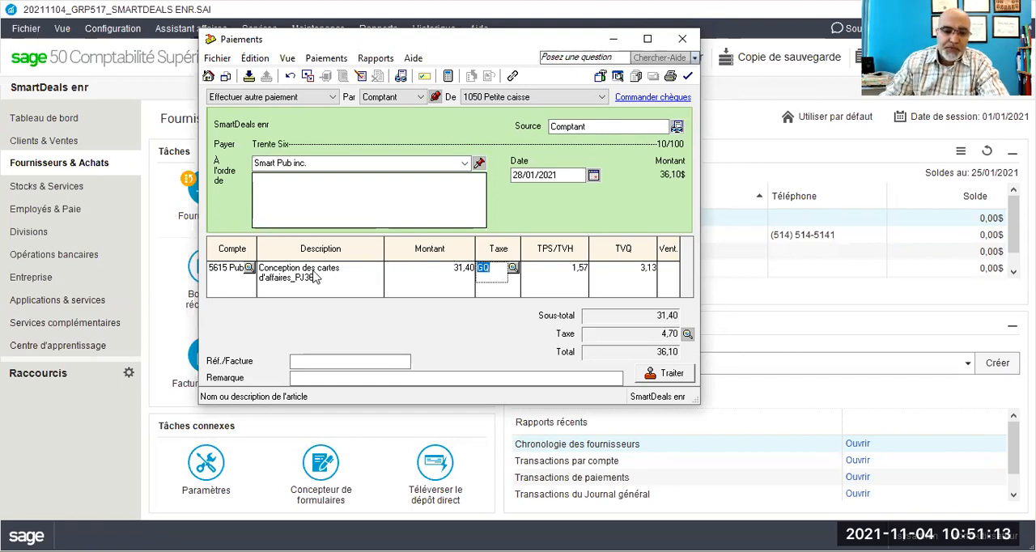
Step: Enter BC#12/21/Devis#55 as the payment's invoice reference
left_click(318, 362)
type("BC")
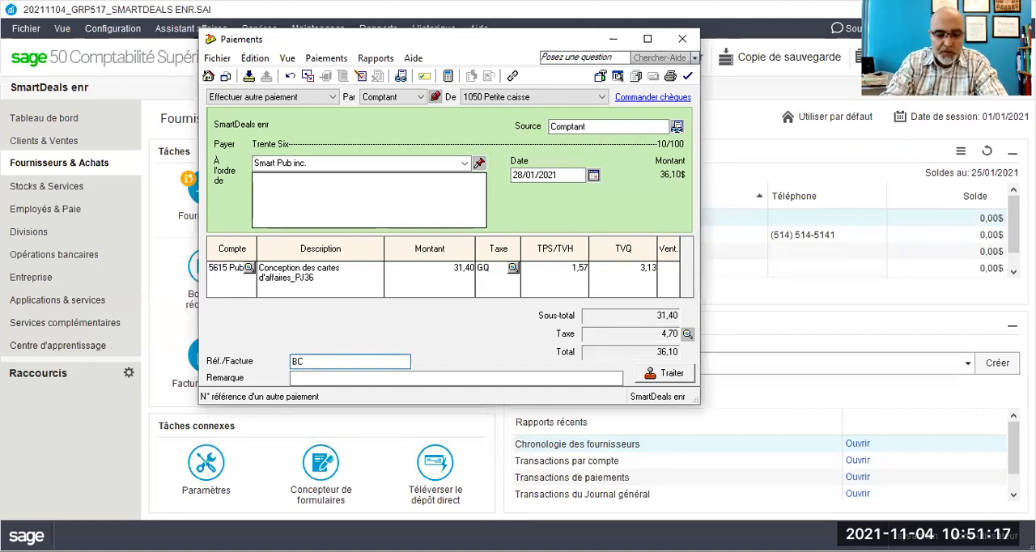
type("#12/21")
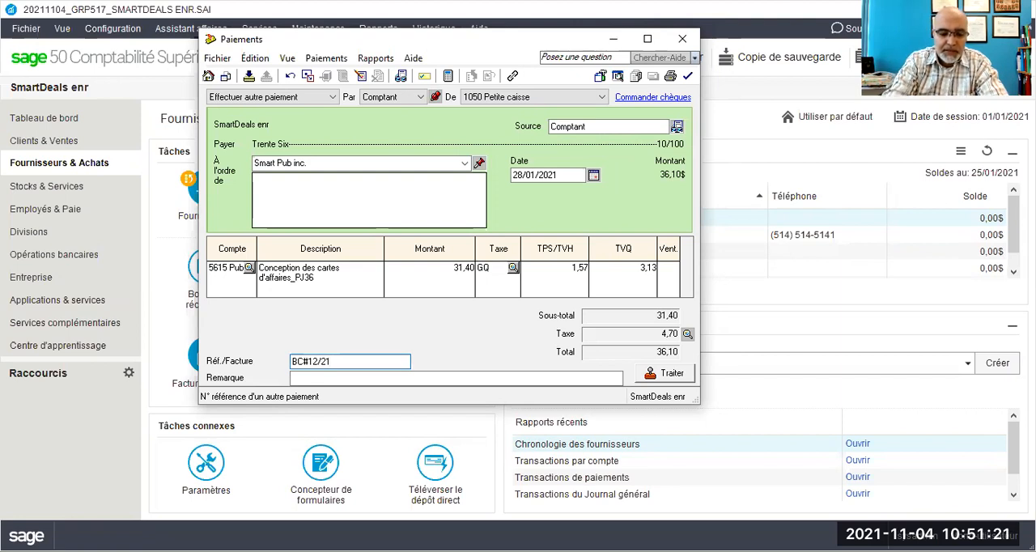
type("/DEvis#")
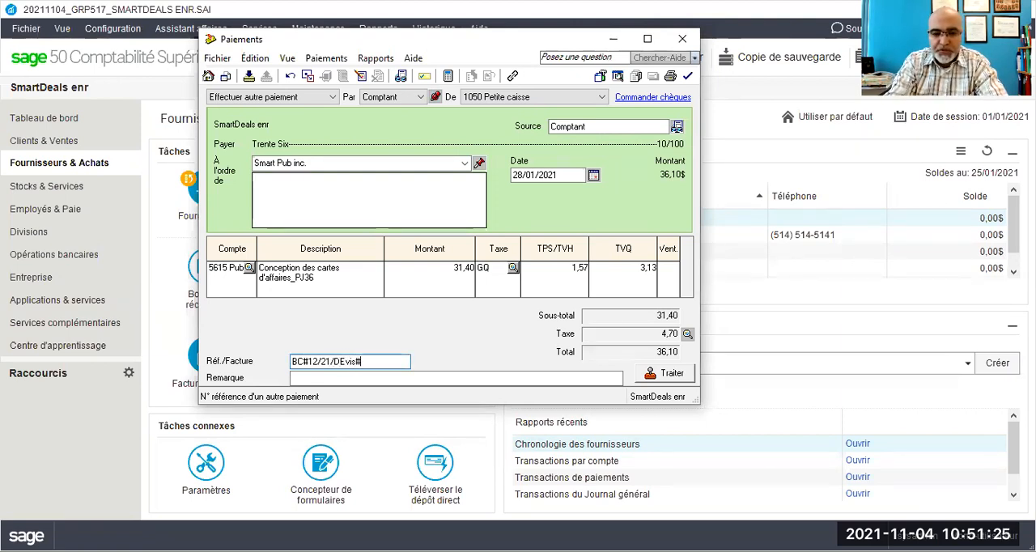
key("BackSpace")
key("BackSpace")
key("BackSpace")
type("evis")
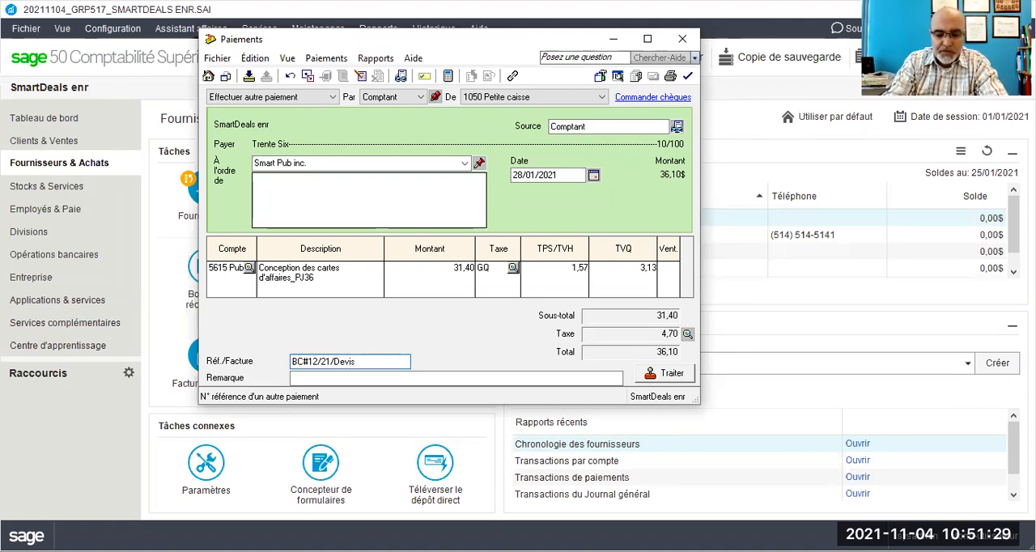
type("#55")
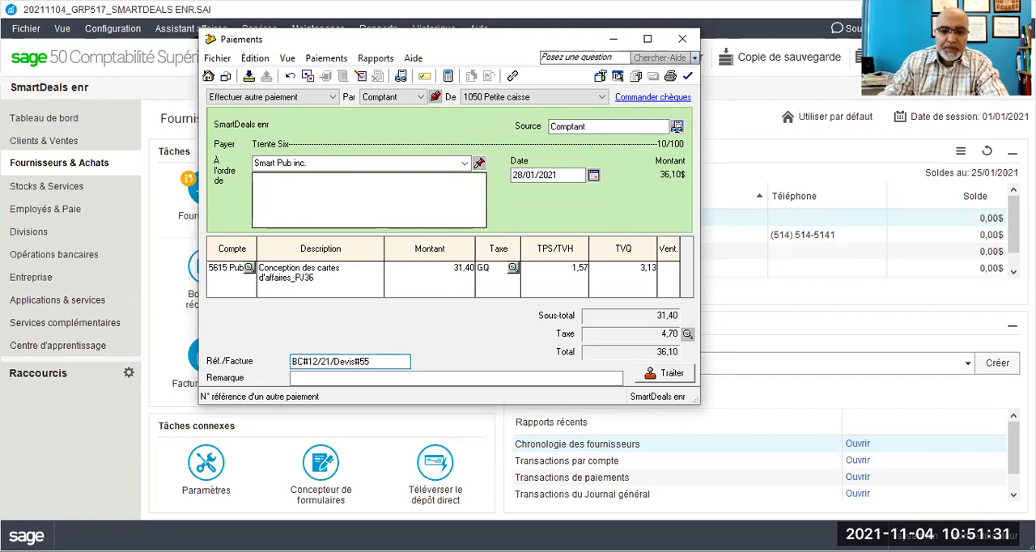
key("Tab")
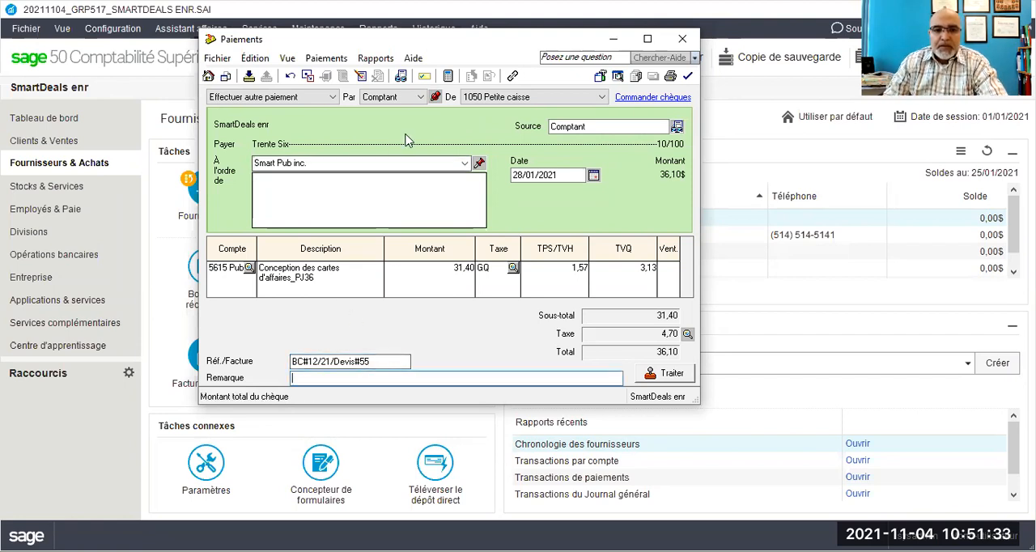
Step: Display the Smart Pub inc. payment's journal entry and check its debited and credited accounts, closing the report when finished
left_click(372, 58)
key("Escape")
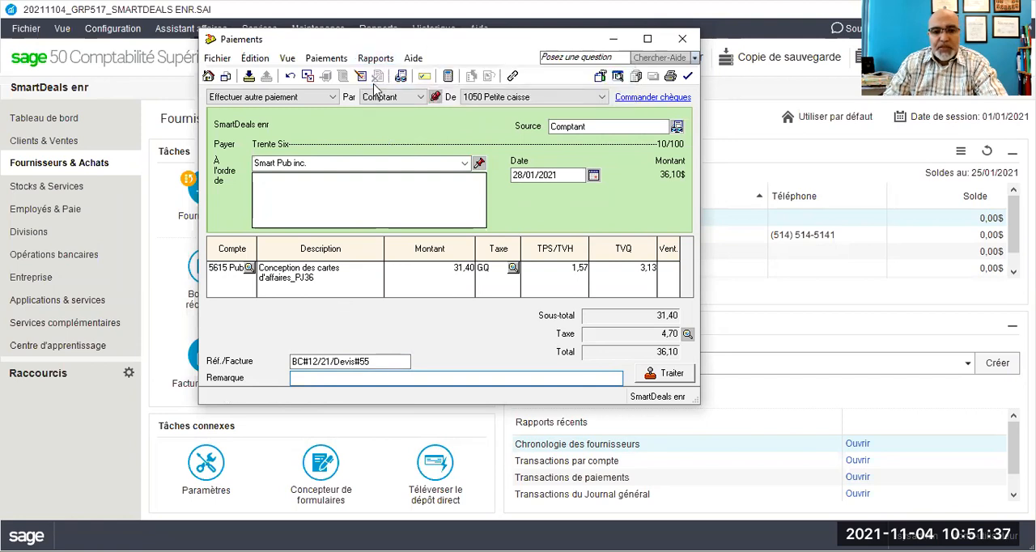
key("ctrl+j")
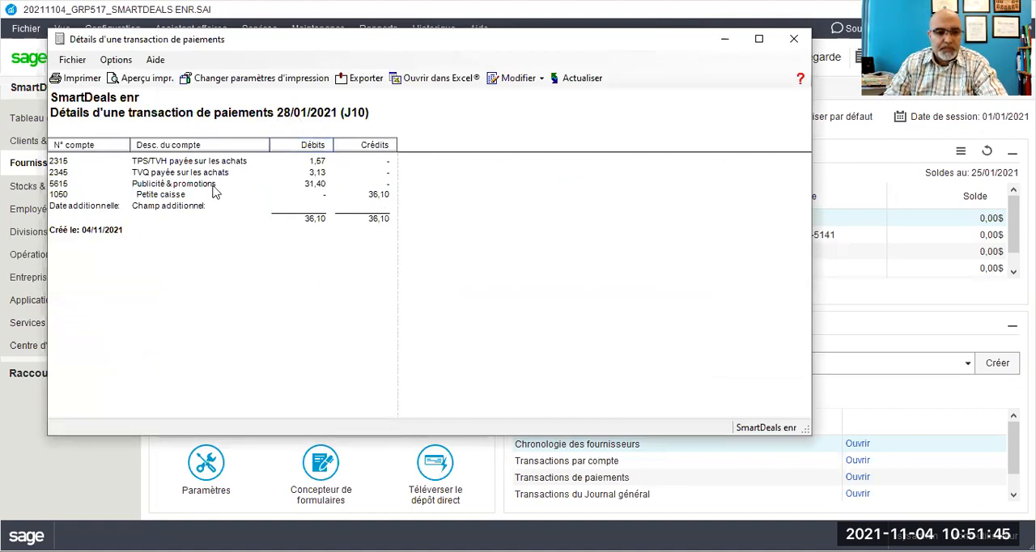
left_click(792, 44)
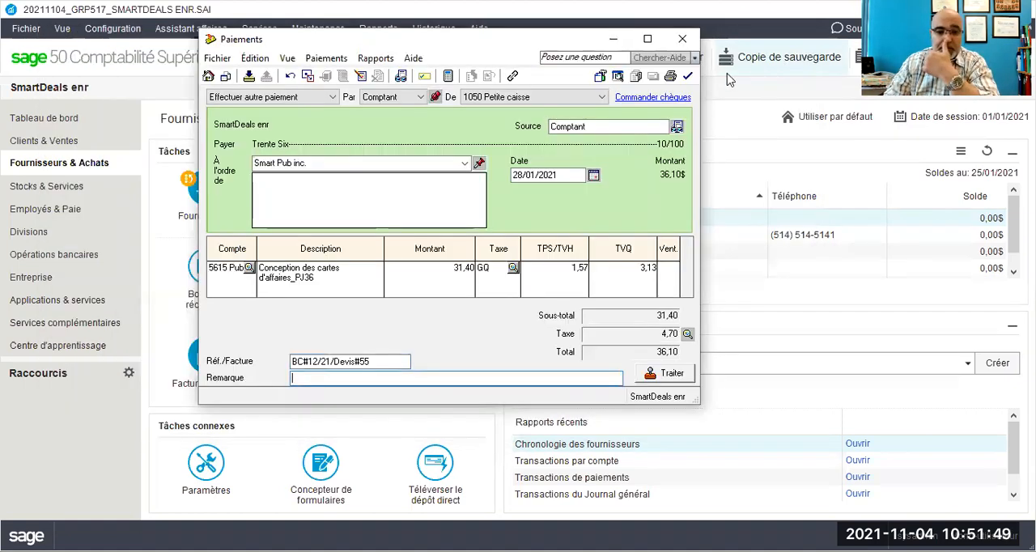
left_click(384, 61)
left_click(392, 77)
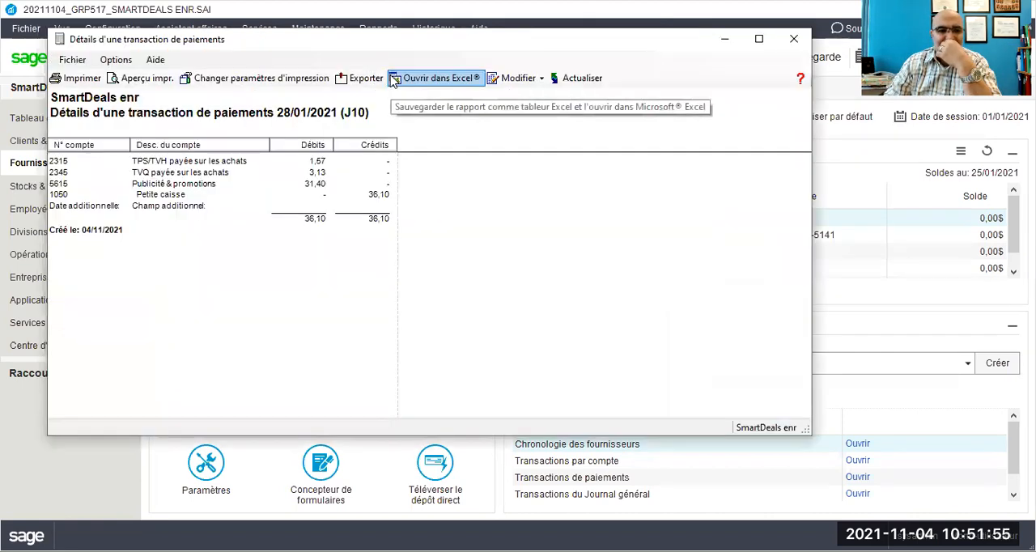
left_click(794, 39)
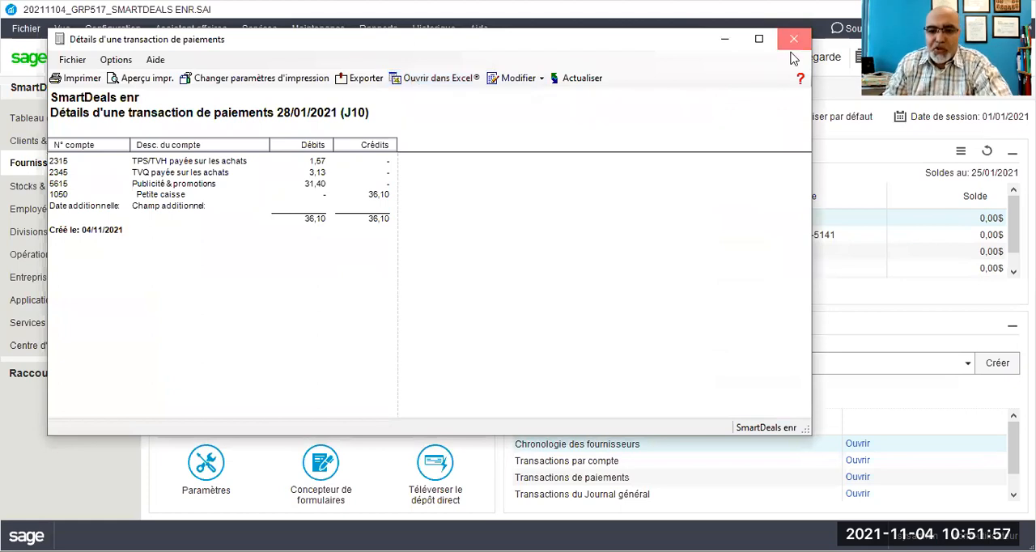
Step: Process the Smart Pub inc. payment, accept its later date, and close the payments window
left_click(649, 372)
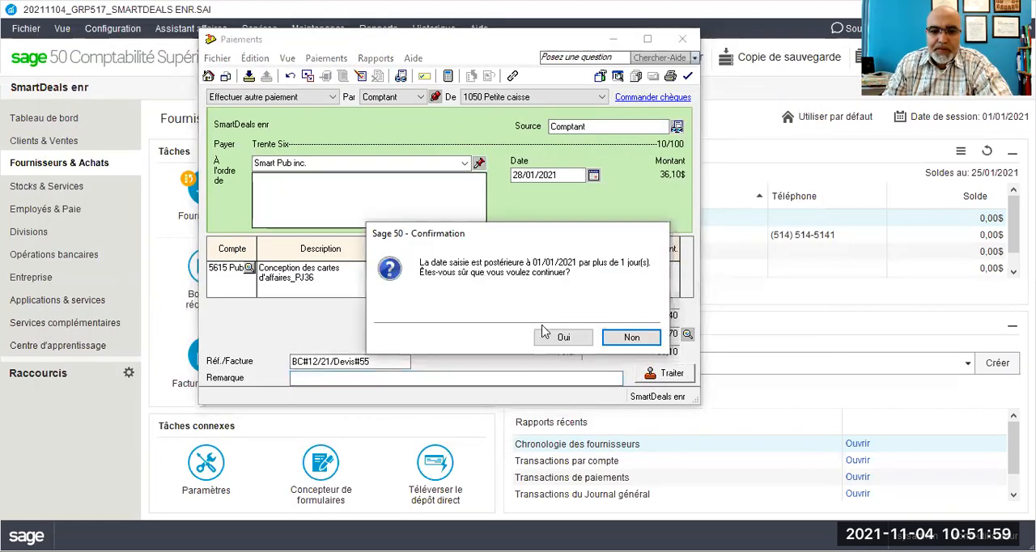
left_click(553, 339)
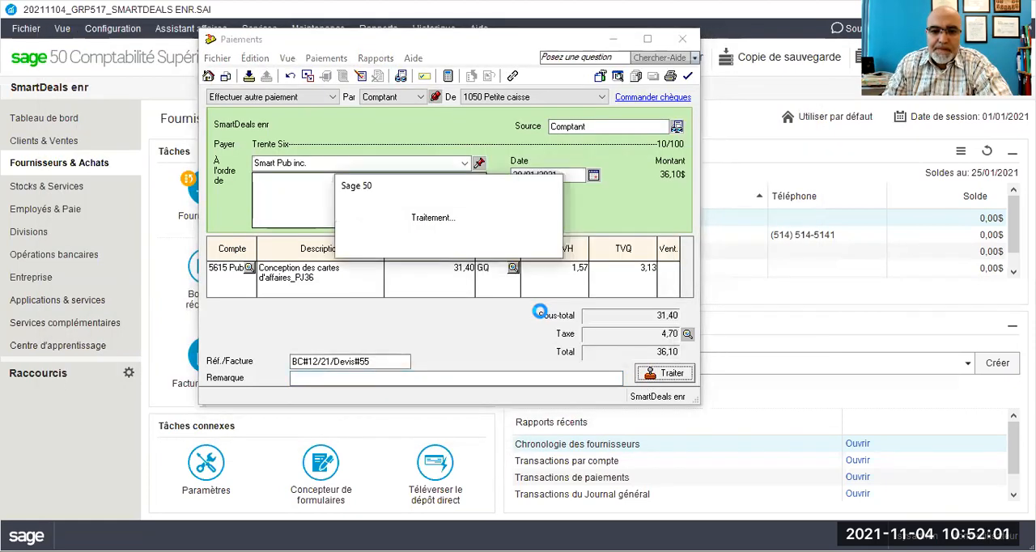
left_click(682, 40)
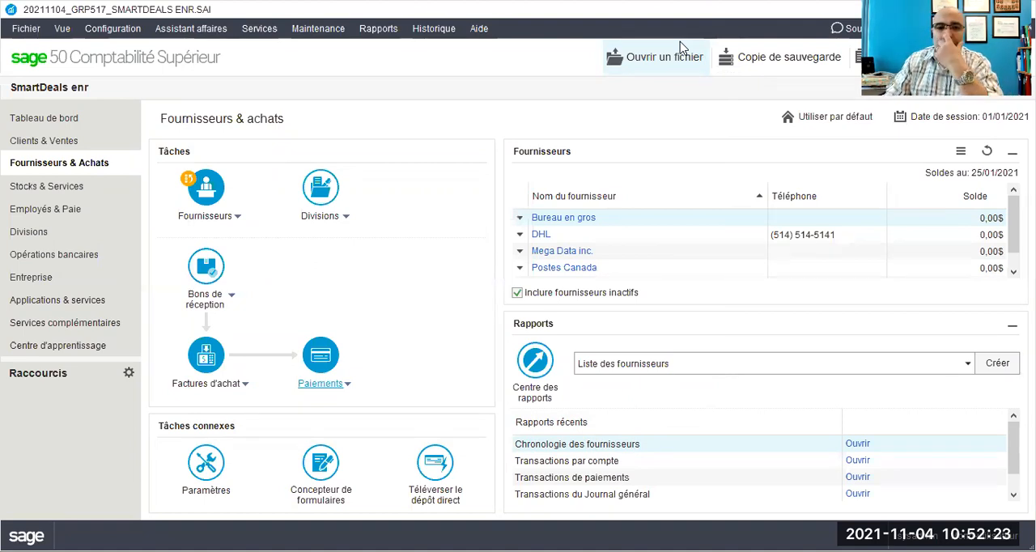
Step: Display the transactions-by-account report for 1050 Petite caisse with end date 28/01/2021, review the account's movements and balance, and close it
left_click(381, 30)
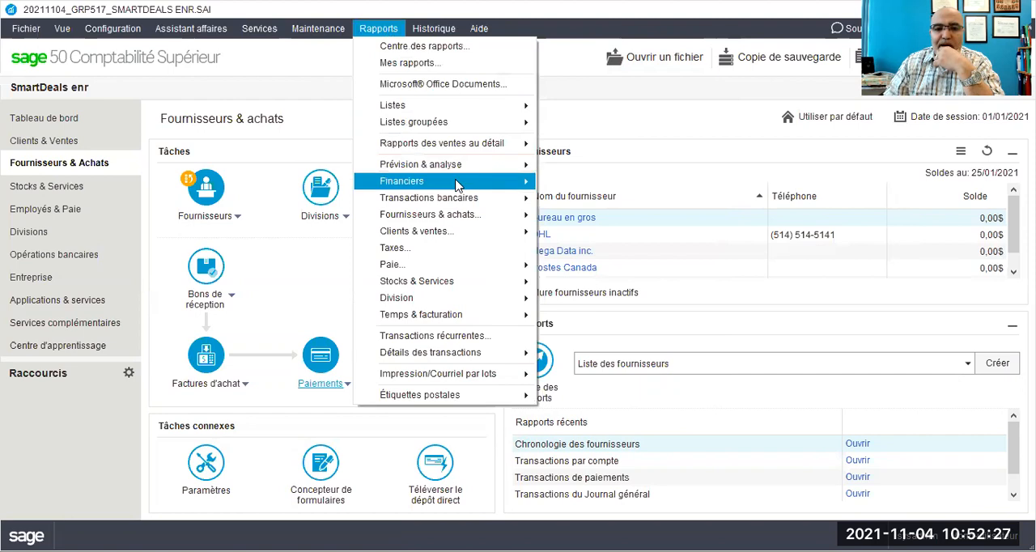
mouse_move(456, 181)
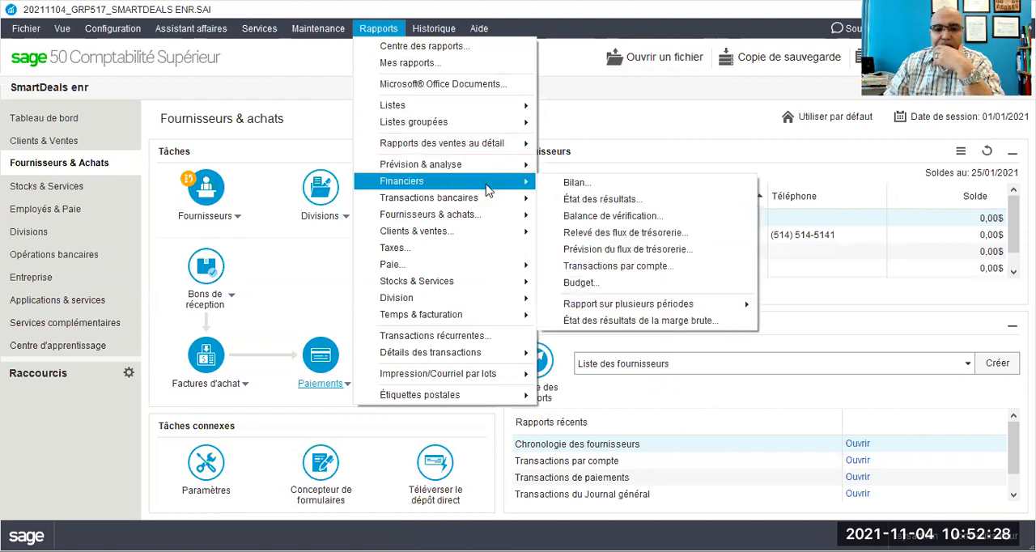
left_click(624, 266)
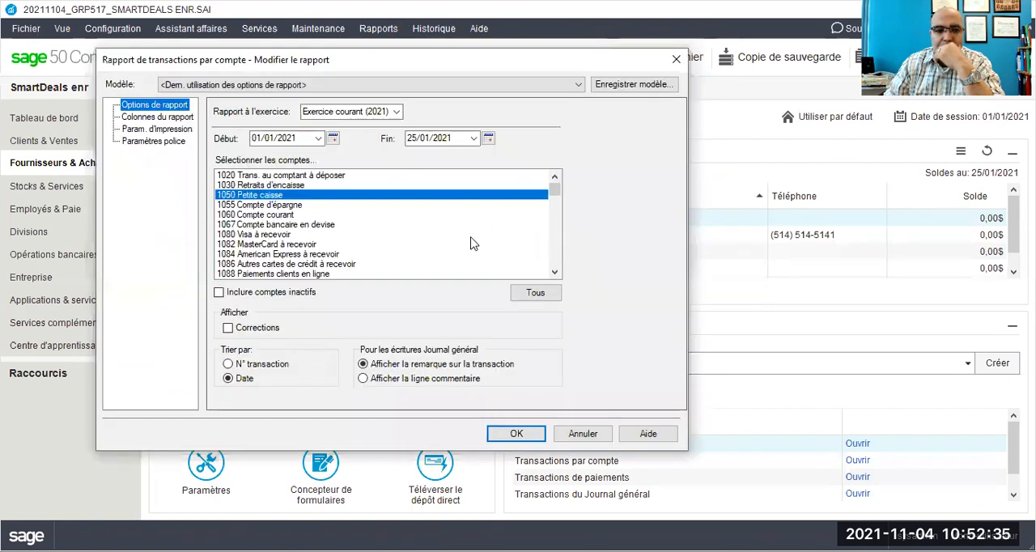
left_click(473, 141)
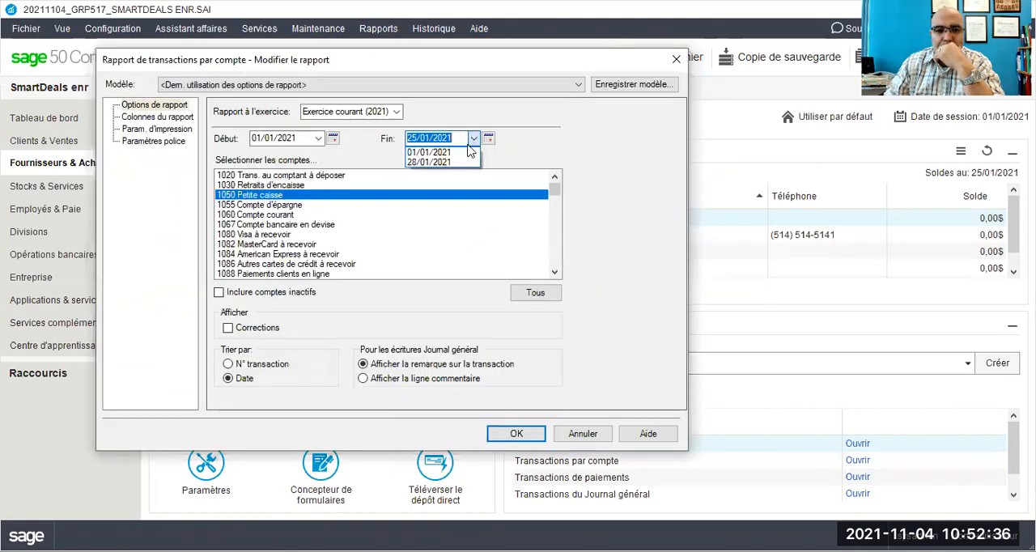
left_click(452, 163)
left_click(517, 434)
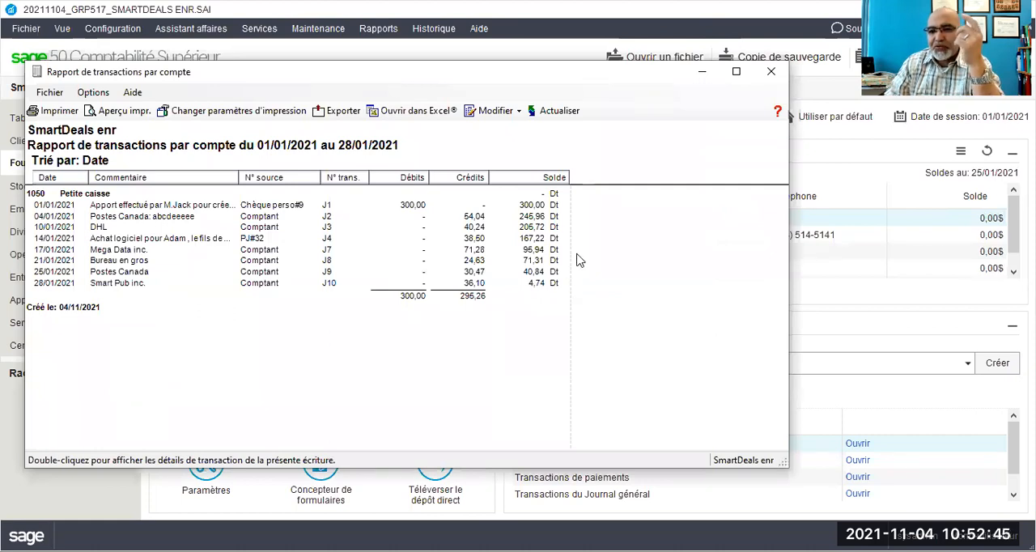
left_click(772, 73)
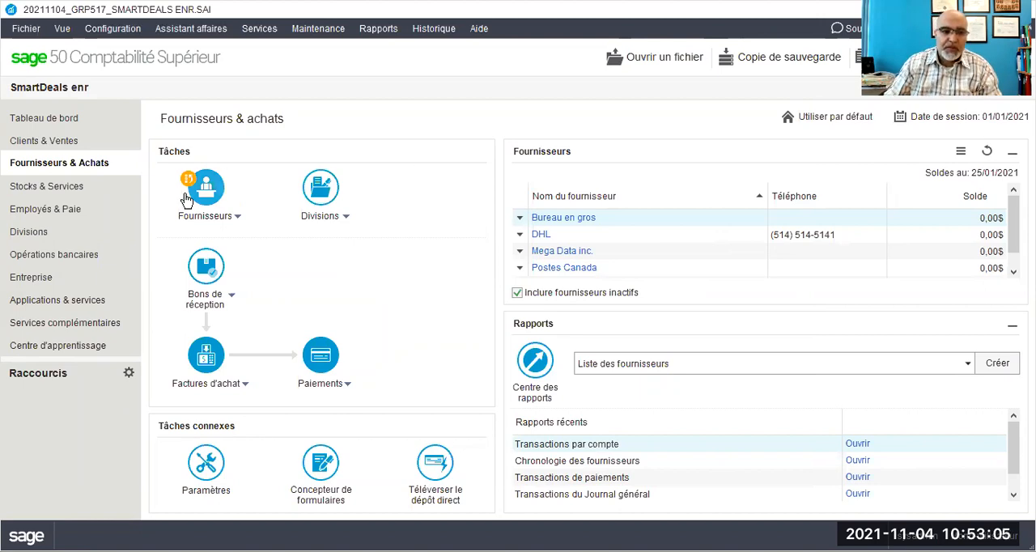
Step: Start a general journal entry with source "Chèque perso#11" and date 31/01/2021
left_click(18, 282)
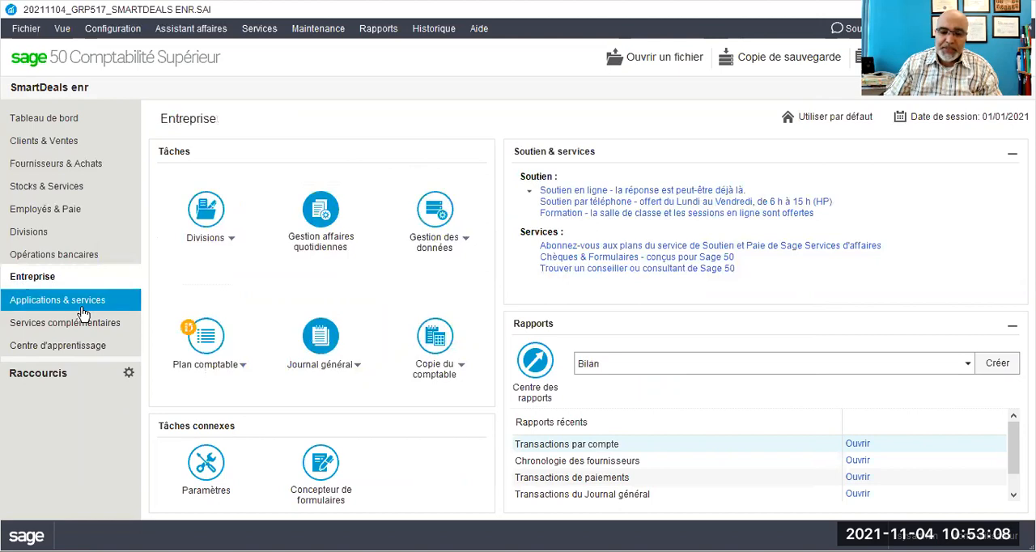
left_click(323, 346)
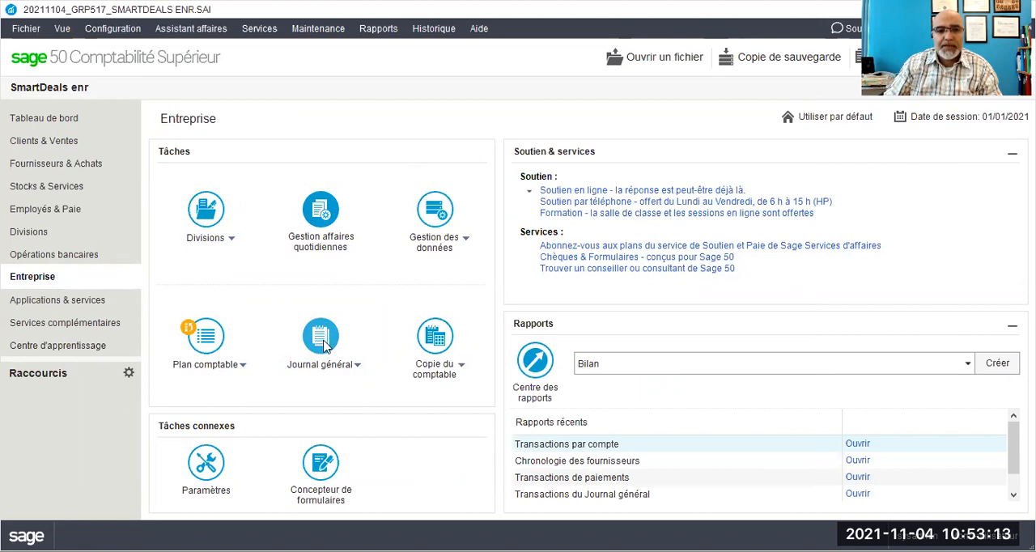
type("h")
key("BackSpace")
type("CHèque perso#11")
key("Tab")
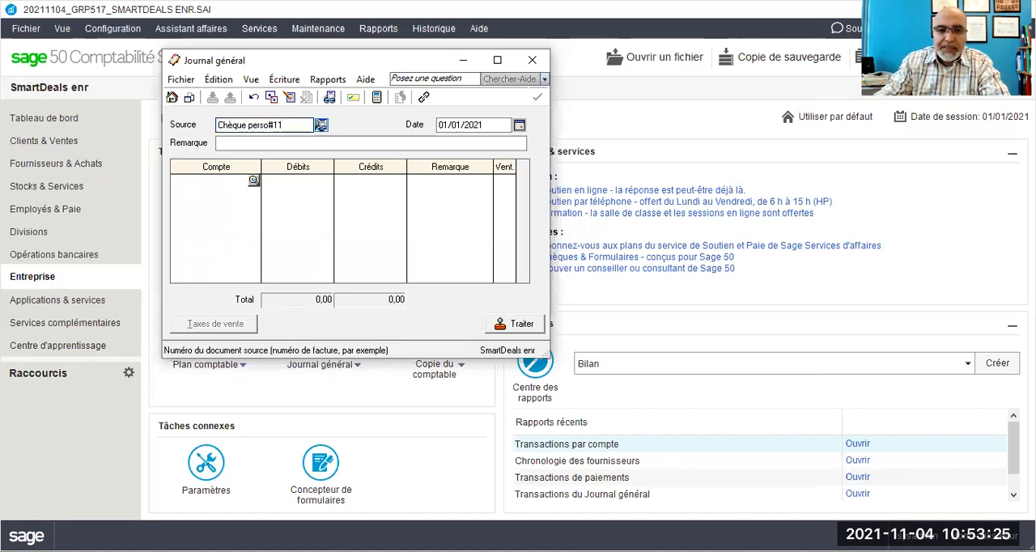
left_click(439, 127)
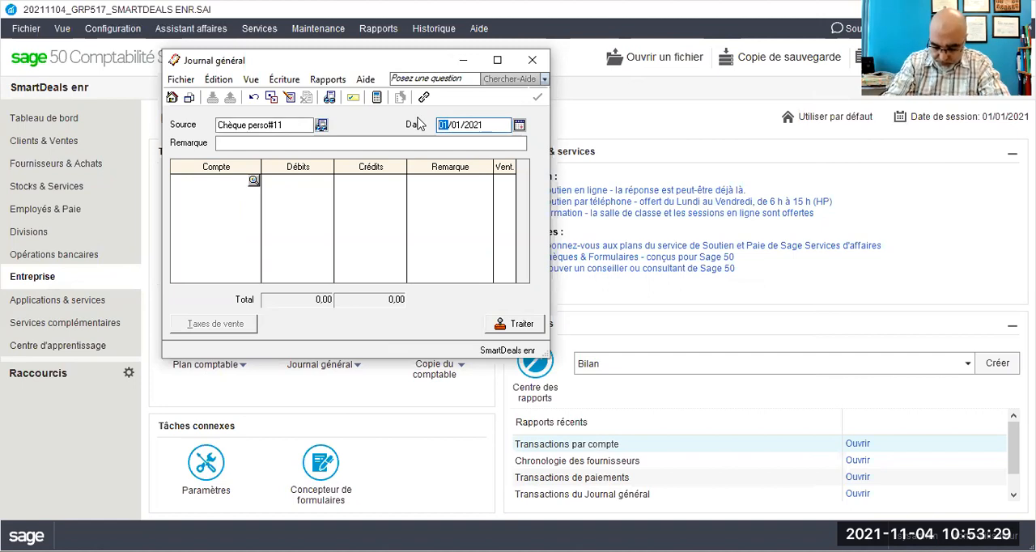
type("31")
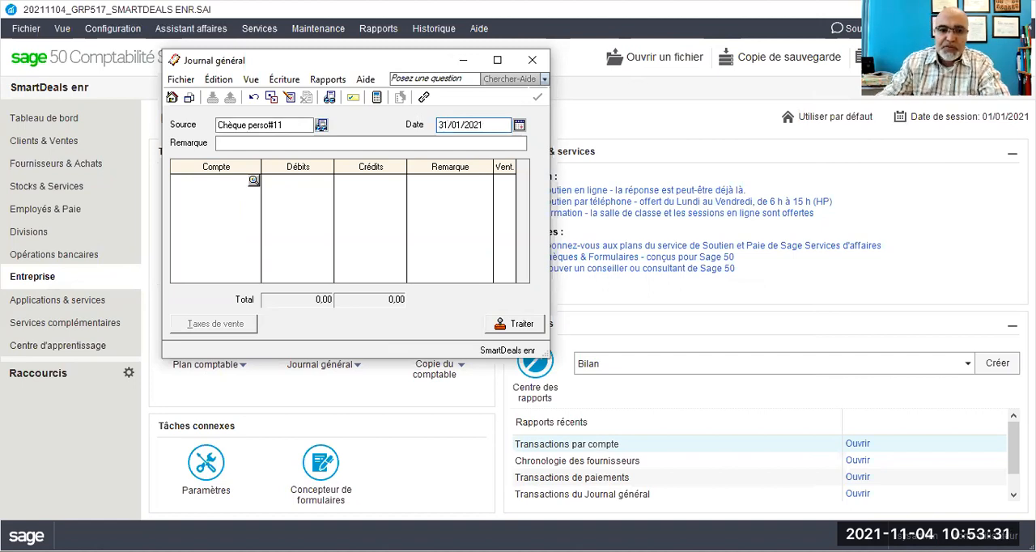
Step: Enter 1050 Petite caisse as the account on the journal entry's first line
left_click(213, 182)
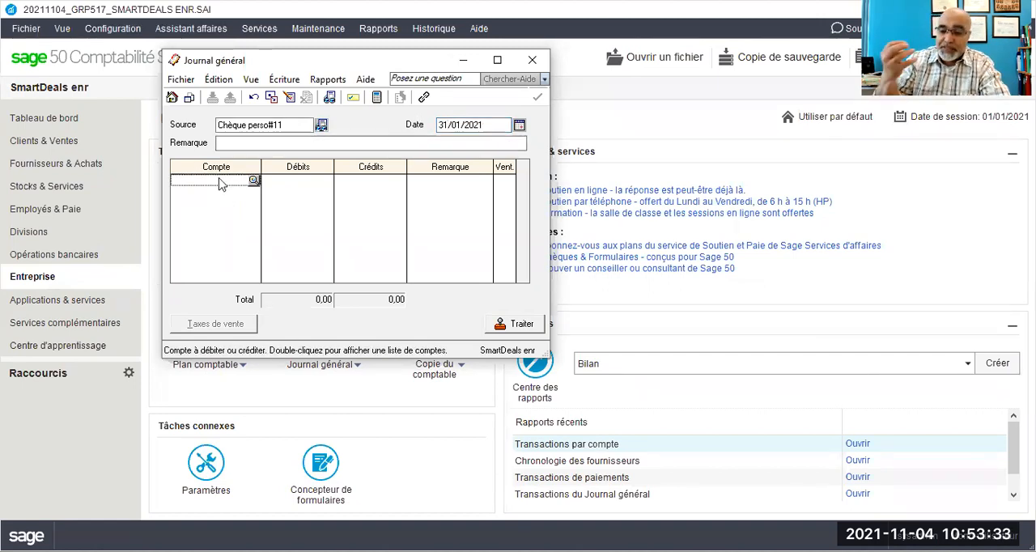
type("1050")
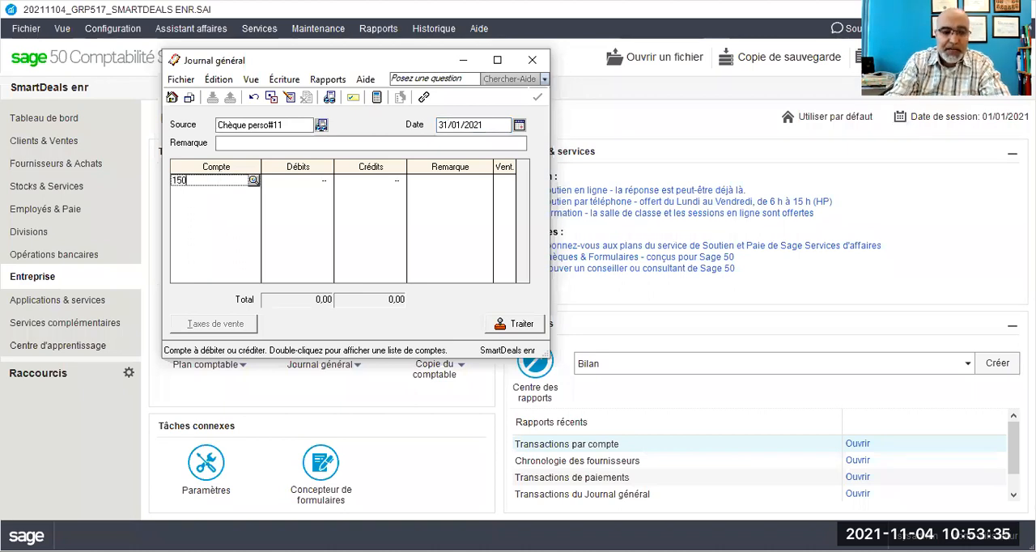
key("BackSpace")
key("BackSpace")
type("050")
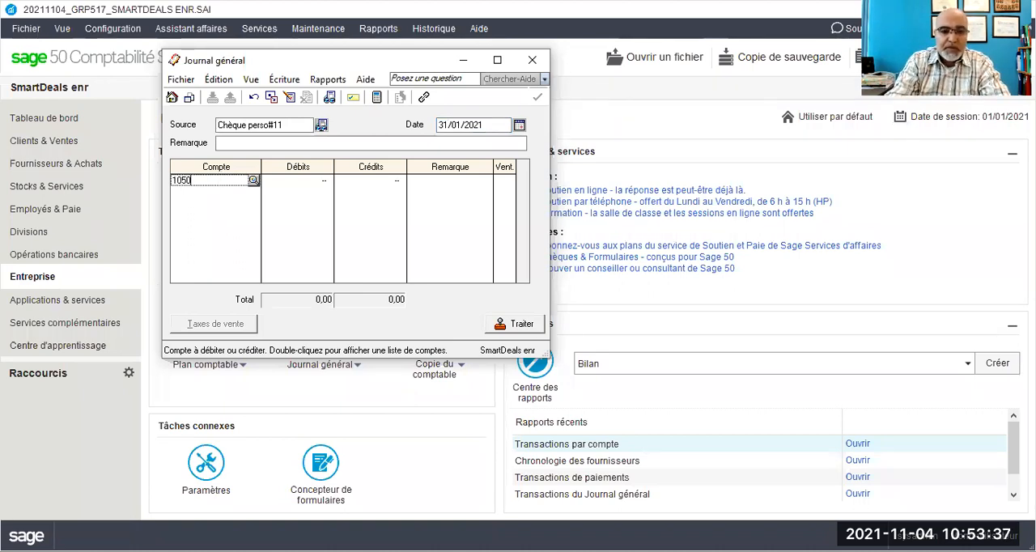
key("Tab")
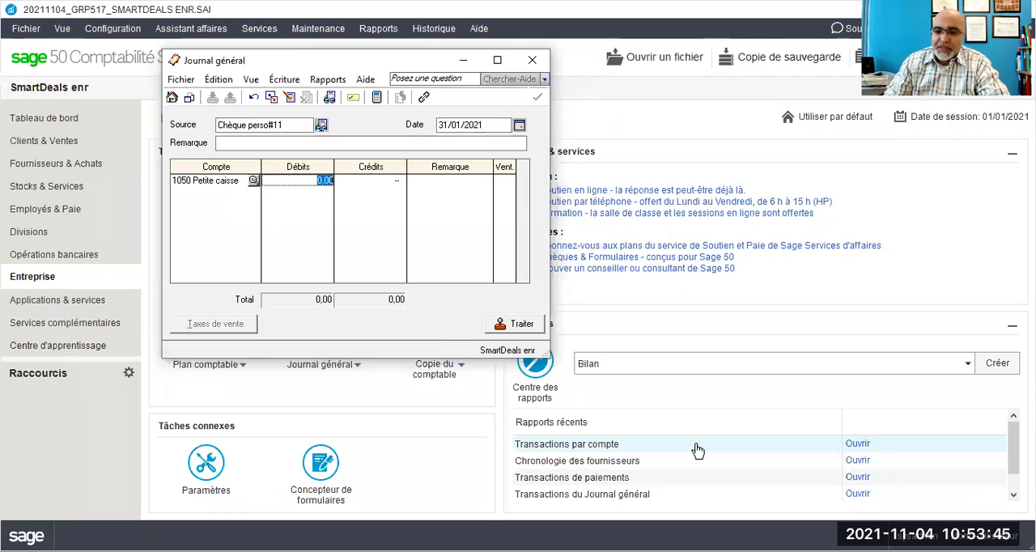
left_click(842, 379)
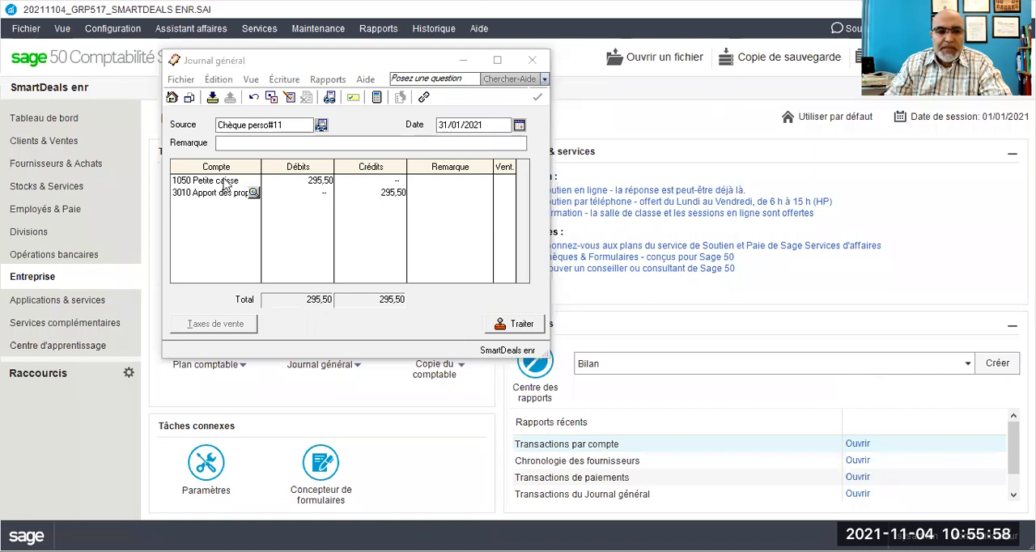
Step: Check the entry's debit and credit lines, display its general journal details, and close the report
left_click(235, 180)
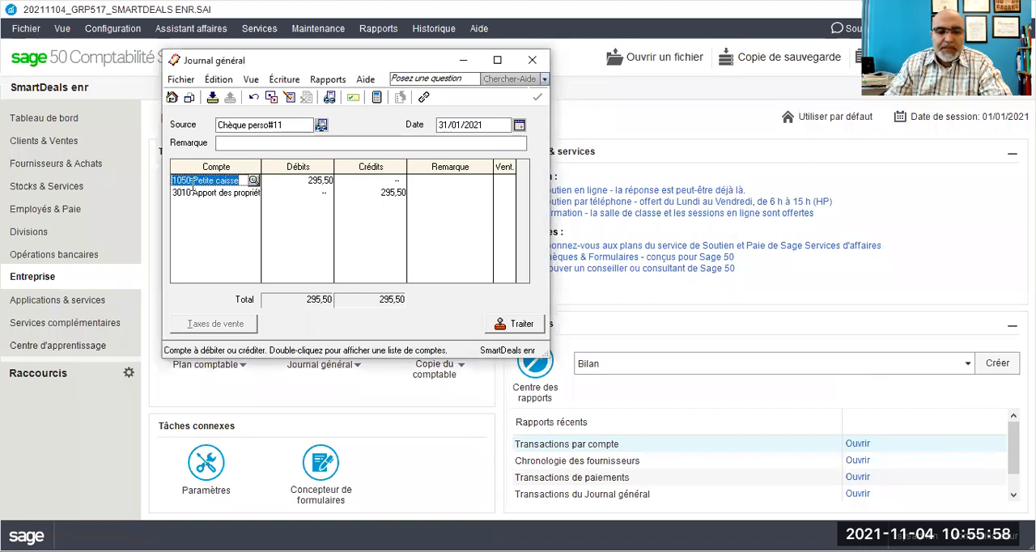
left_click(320, 180)
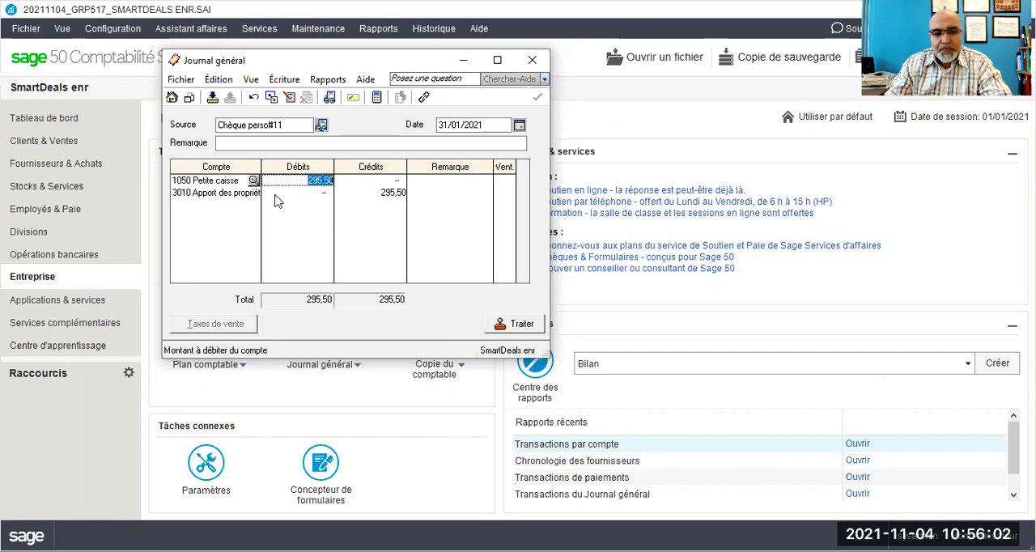
left_click(209, 194)
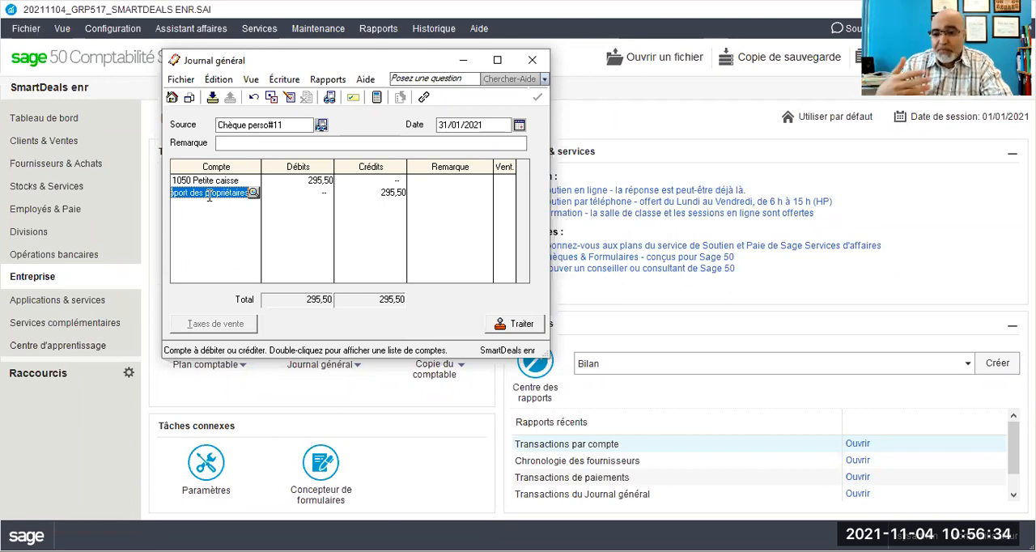
key("Tab")
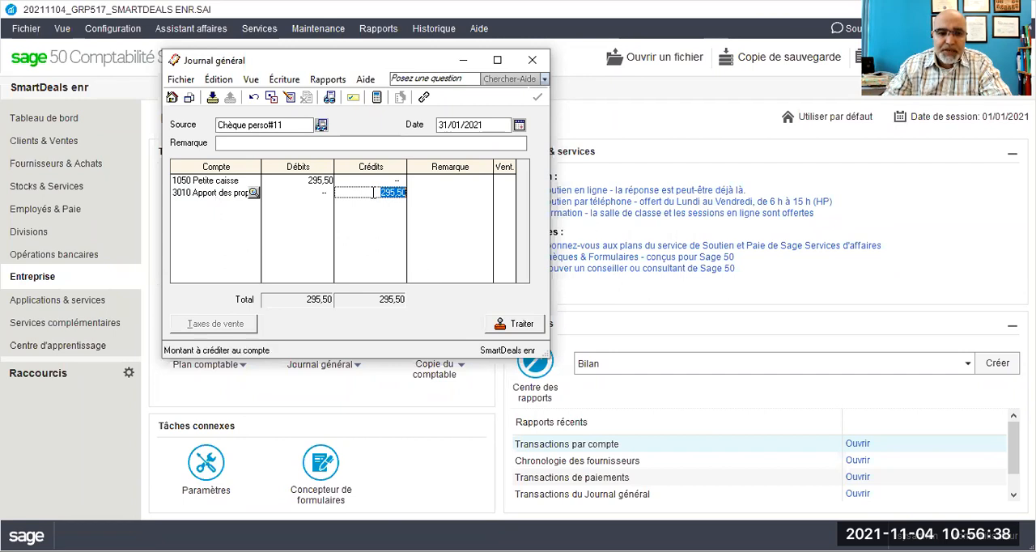
left_click(328, 79)
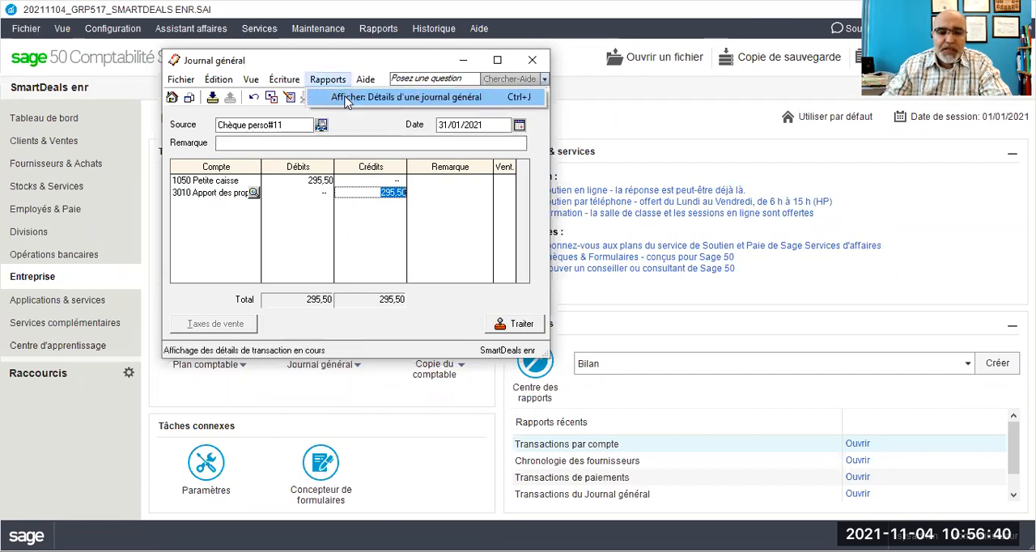
left_click(347, 97)
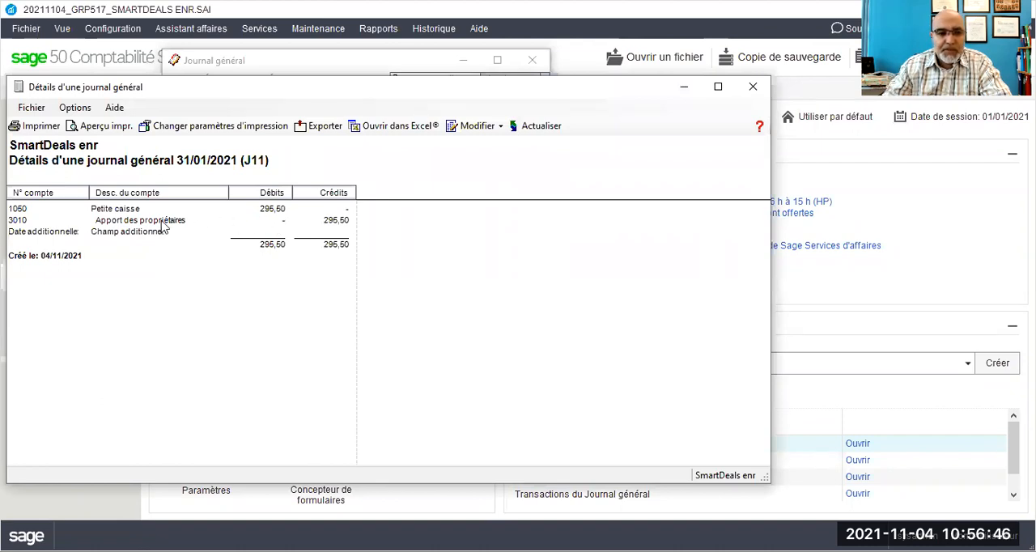
left_click(753, 86)
Step: Process the Chèque perso#11 journal entry, accept the confirmations, and close the general journal
left_click(502, 328)
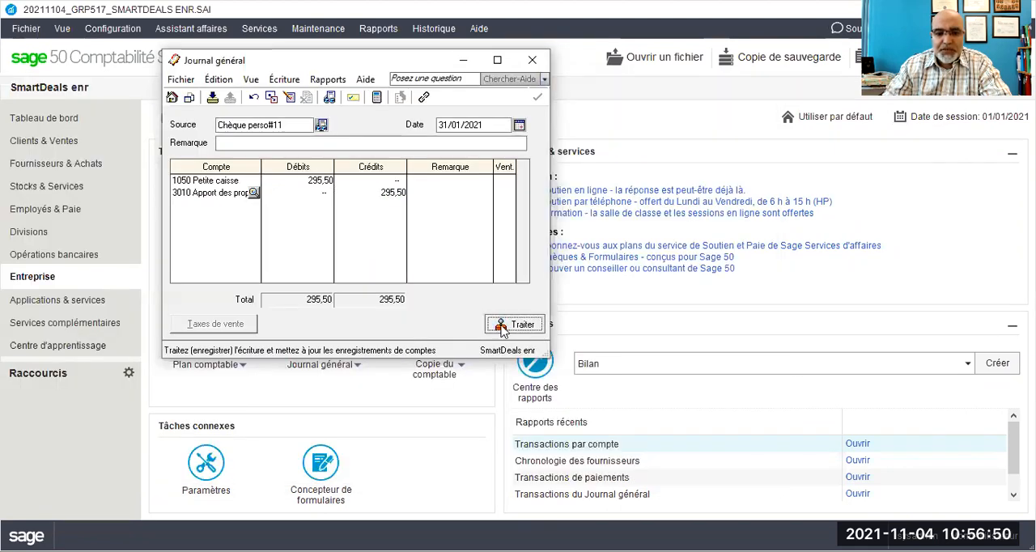
left_click(551, 341)
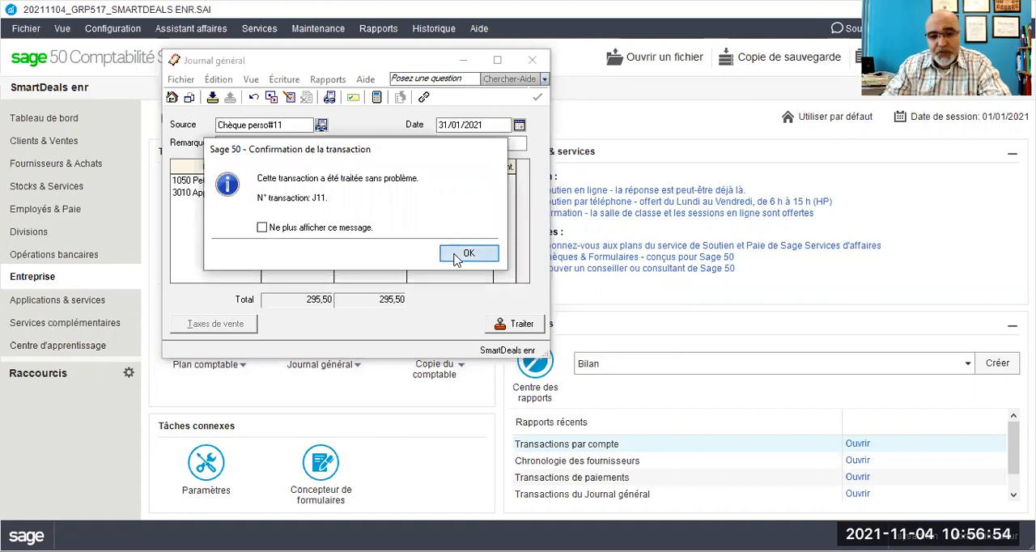
left_click(462, 258)
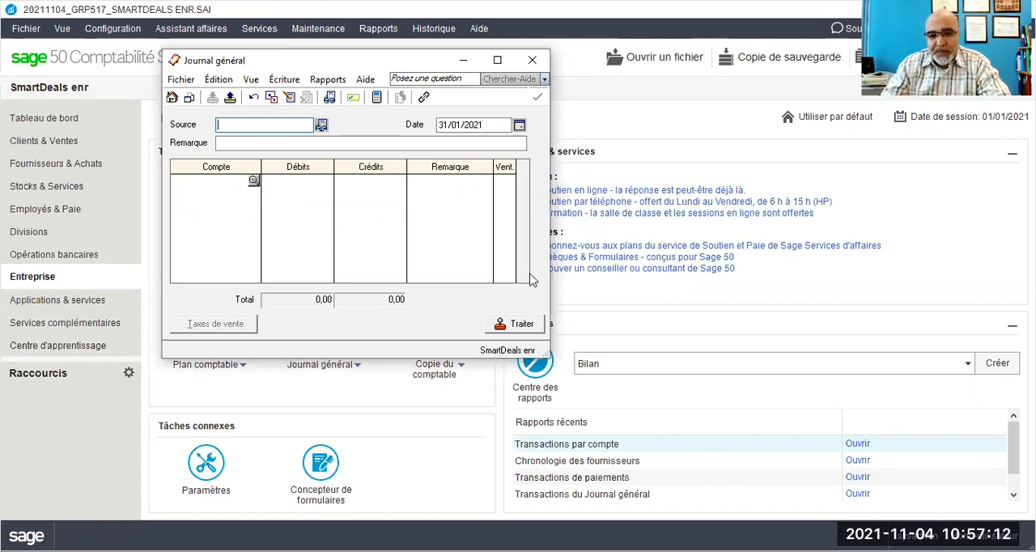
left_click(531, 64)
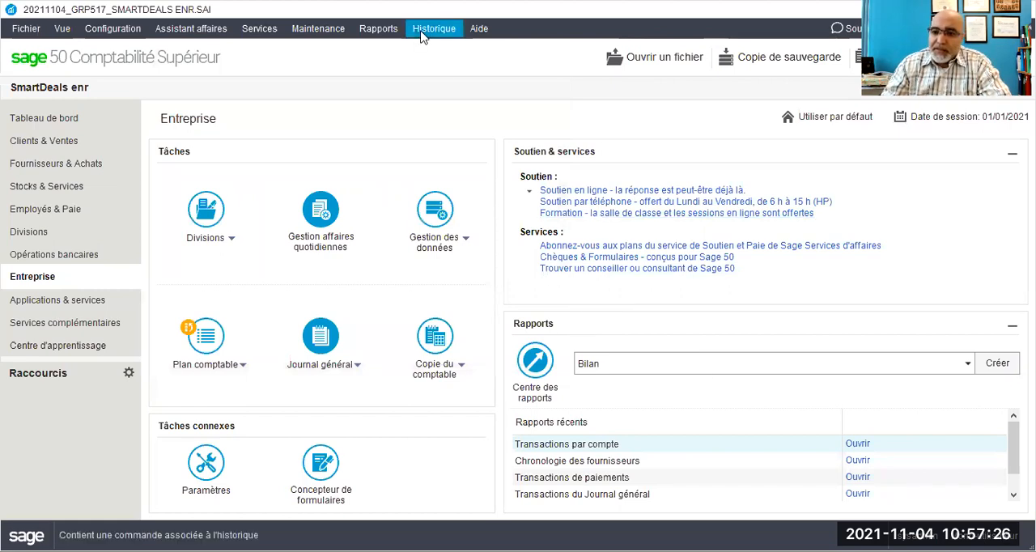
Step: Display the transactions-by-account report for 1050 Petite caisse with end date 31/01/2021, review the replenished account's balance, and close it
left_click(380, 30)
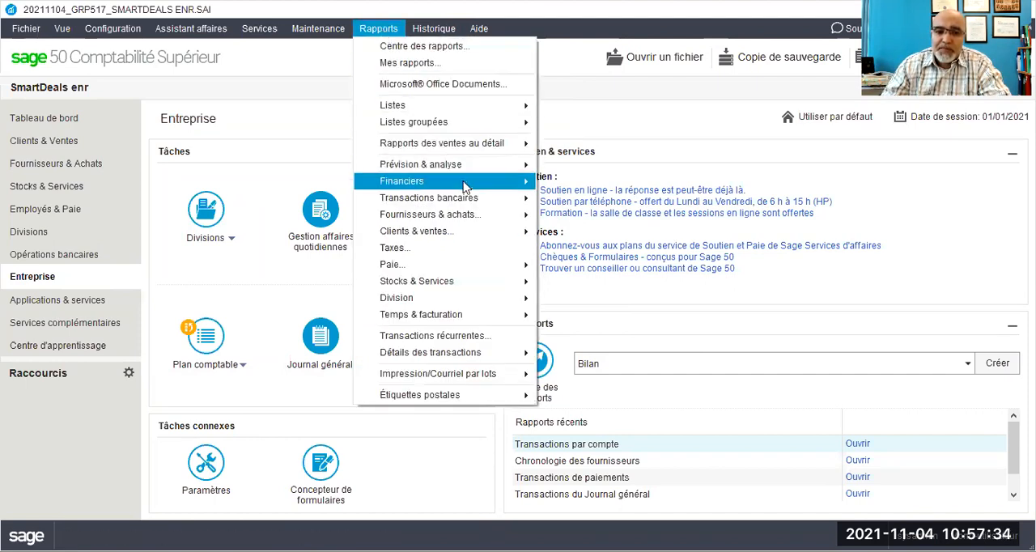
mouse_move(477, 182)
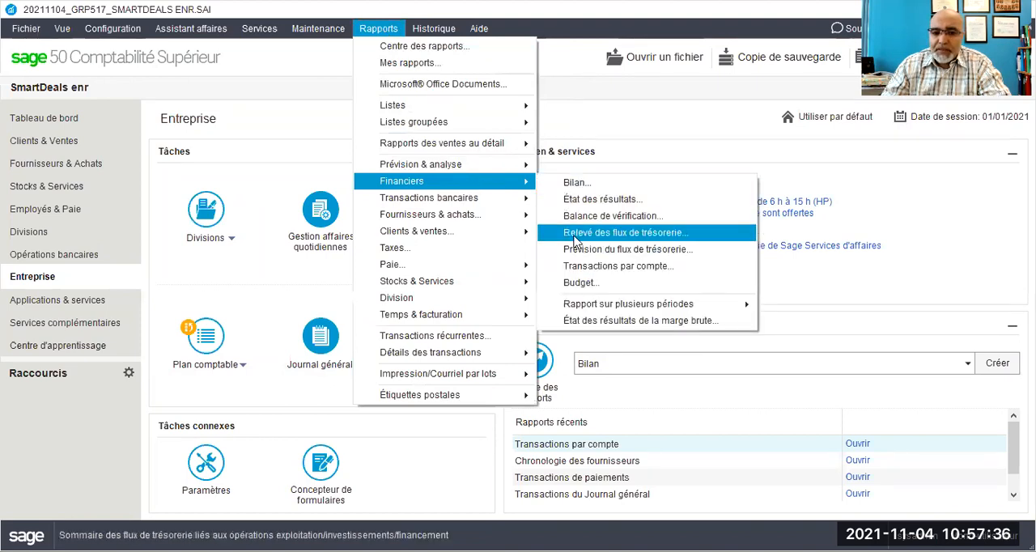
left_click(586, 274)
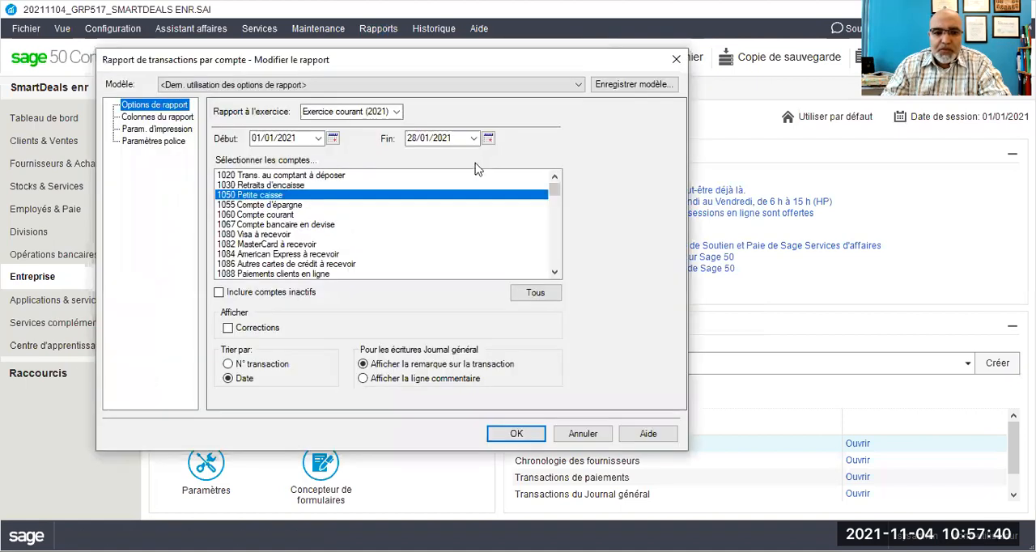
left_click(474, 138)
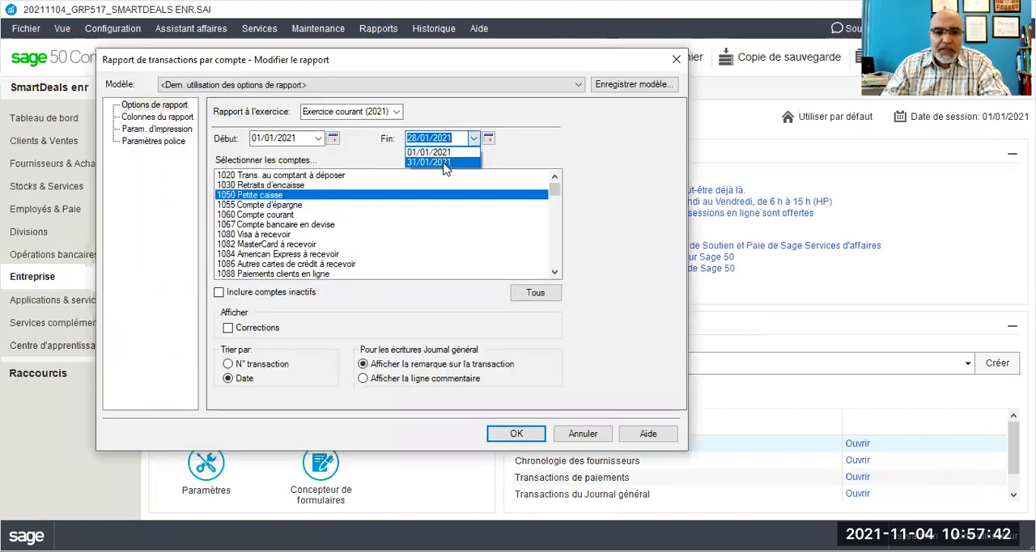
left_click(444, 162)
left_click(522, 435)
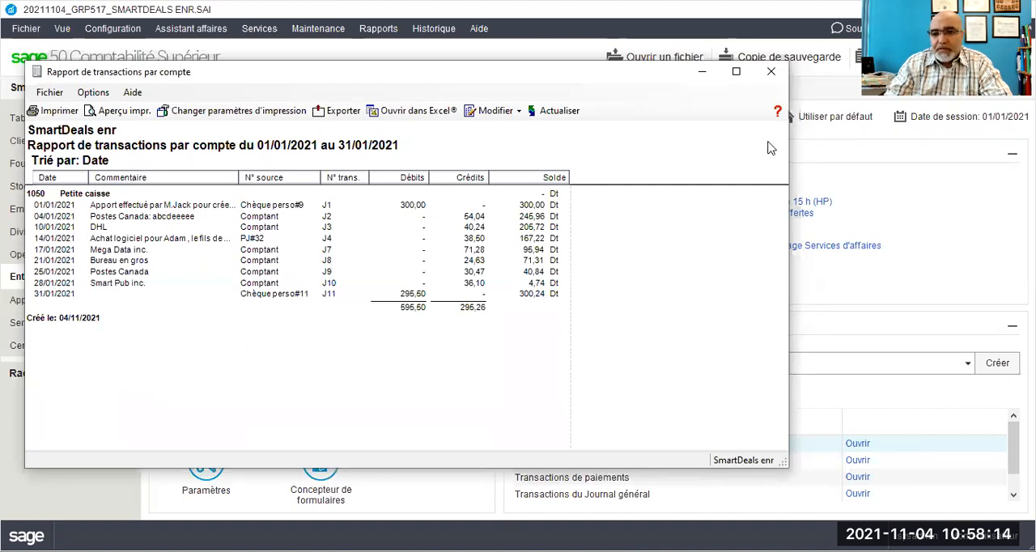
left_click(775, 75)
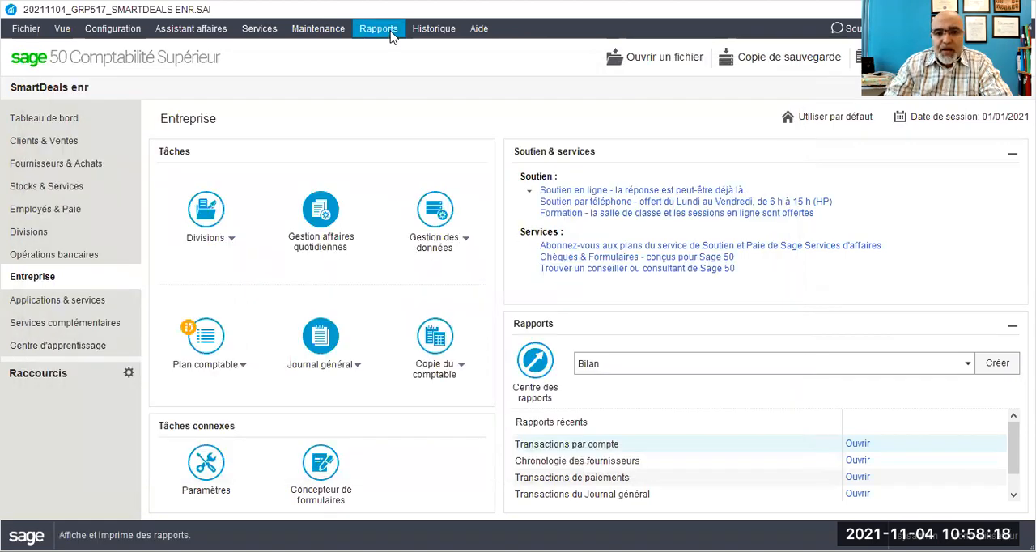
Step: Display the all-transactions report with end date 31/01/2021 and corrections excluded, and skim its journal entries
left_click(390, 32)
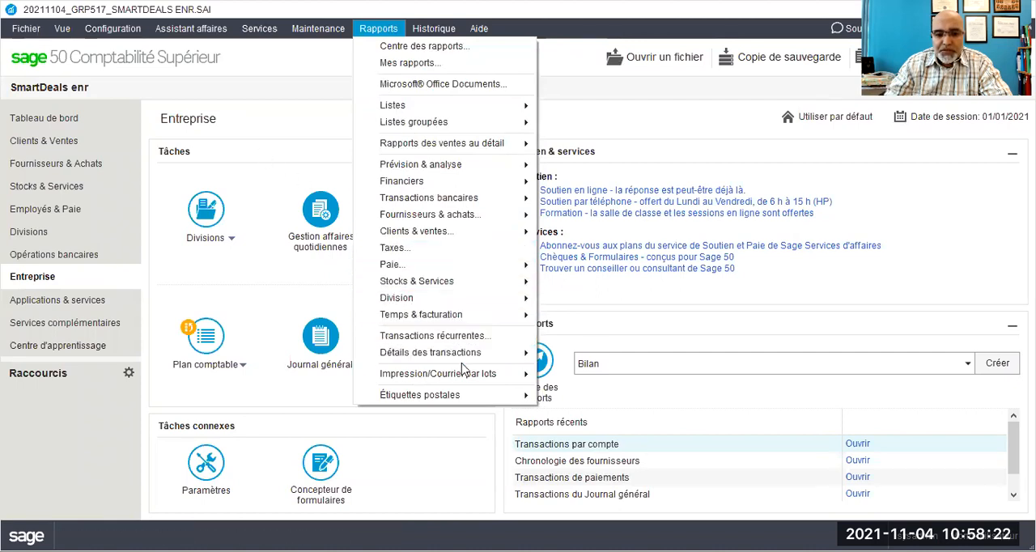
mouse_move(470, 359)
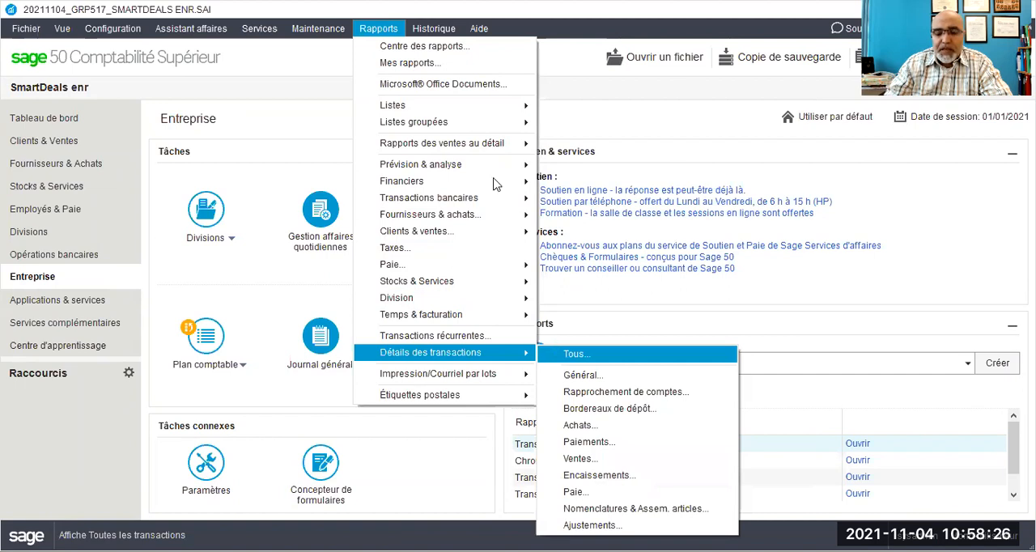
key("Return")
left_click(613, 257)
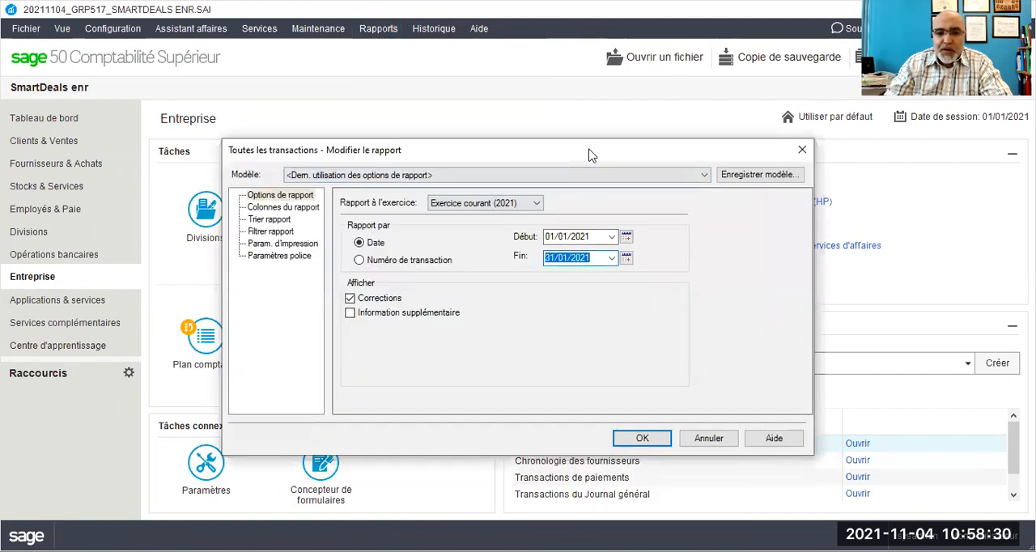
left_click_drag(591, 151, 428, 82)
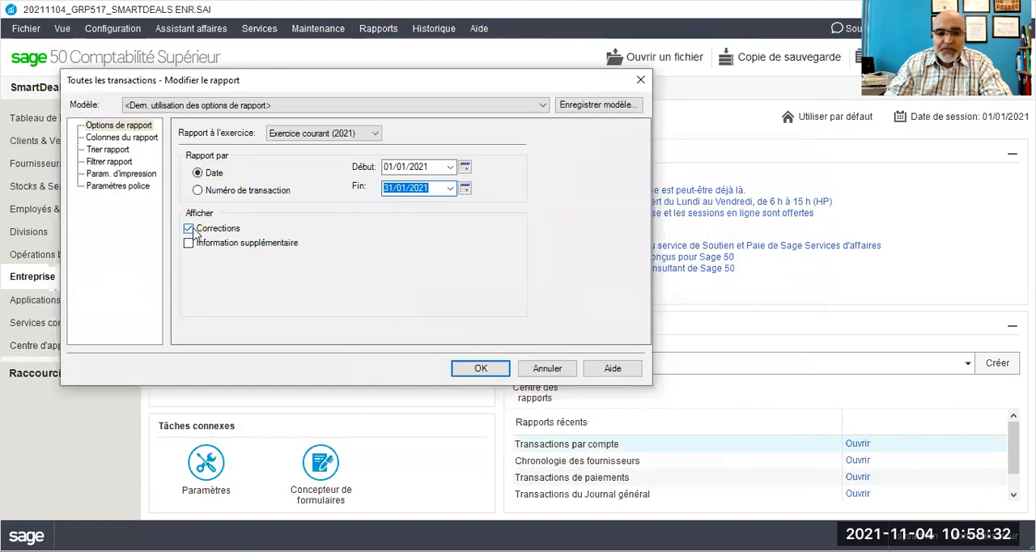
left_click(191, 230)
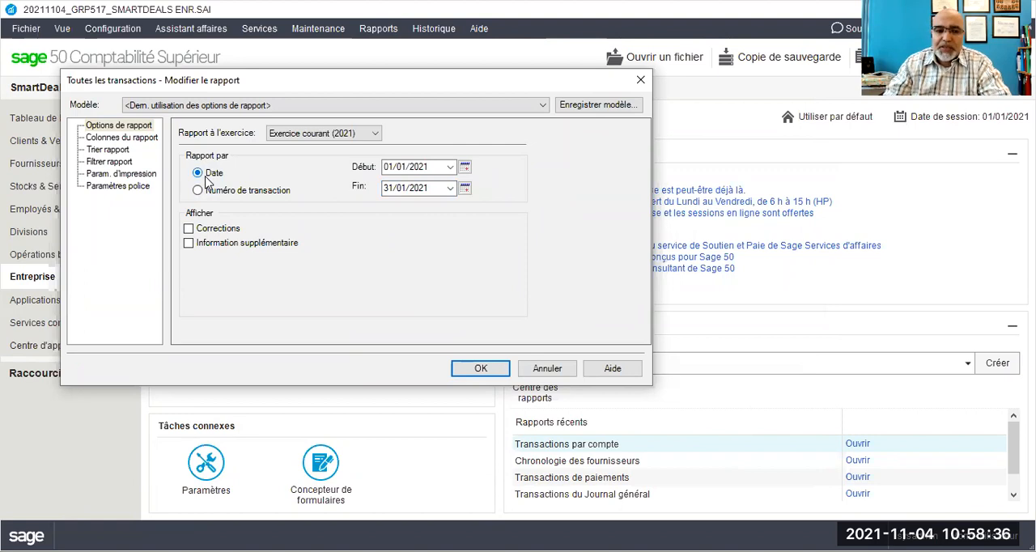
left_click(487, 372)
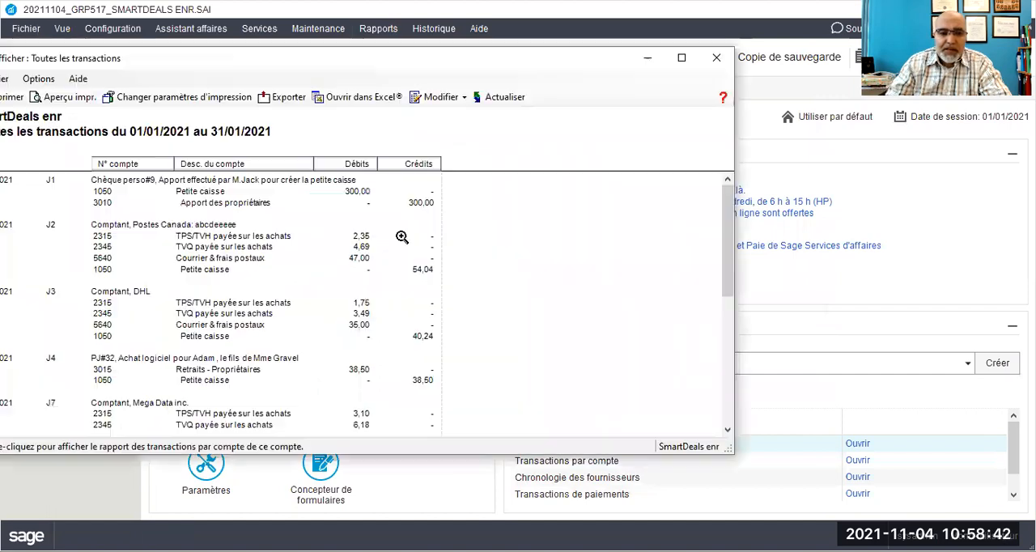
scroll(314, 246, "down", 8)
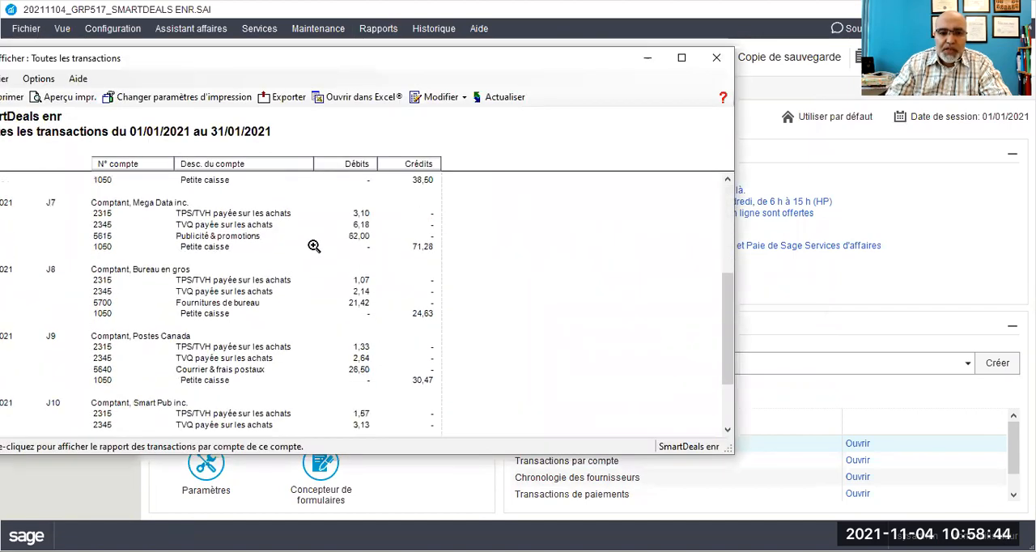
scroll(314, 247, "up", 8)
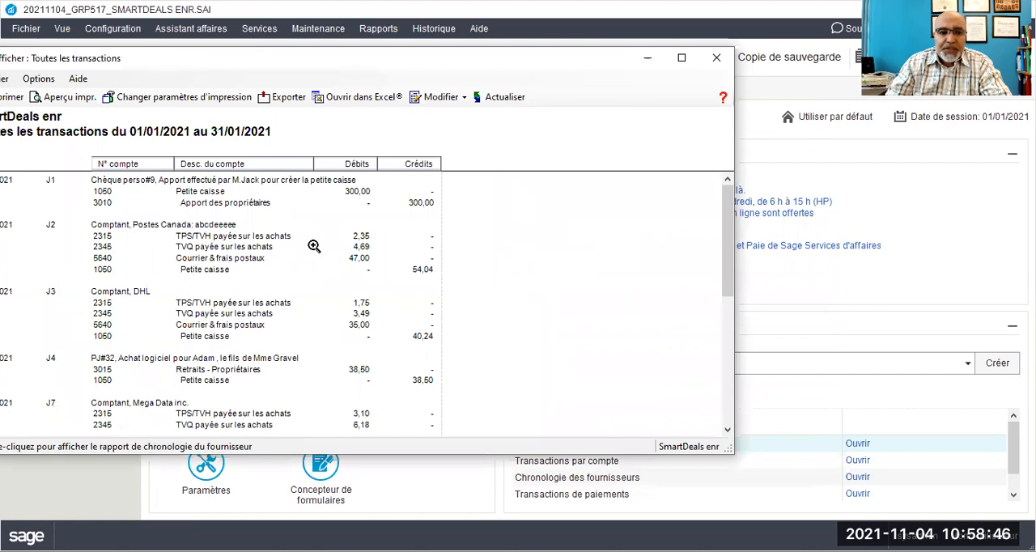
left_click_drag(340, 64, 415, 57)
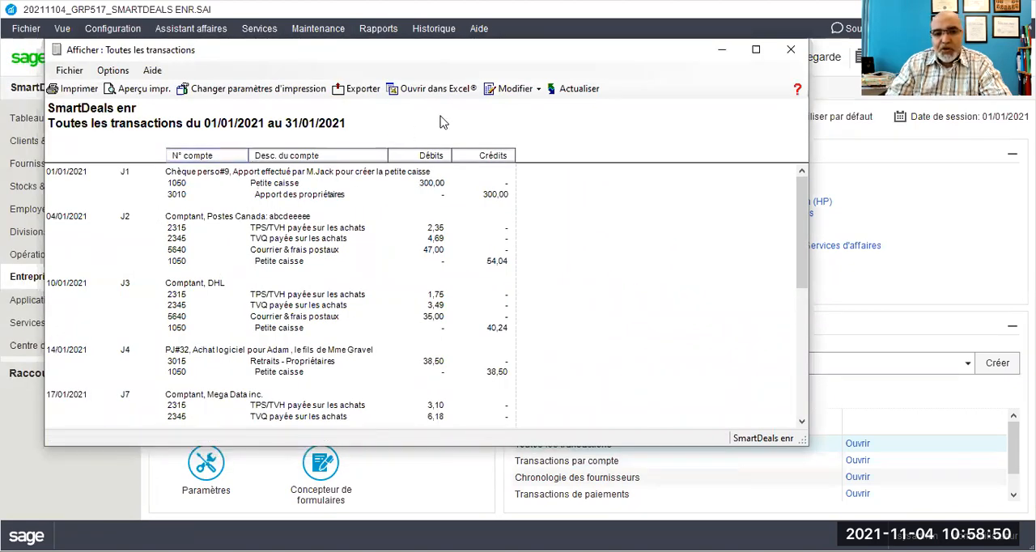
Step: Examine the custom column settings available for the all-transactions report and cancel the modification
left_click(510, 91)
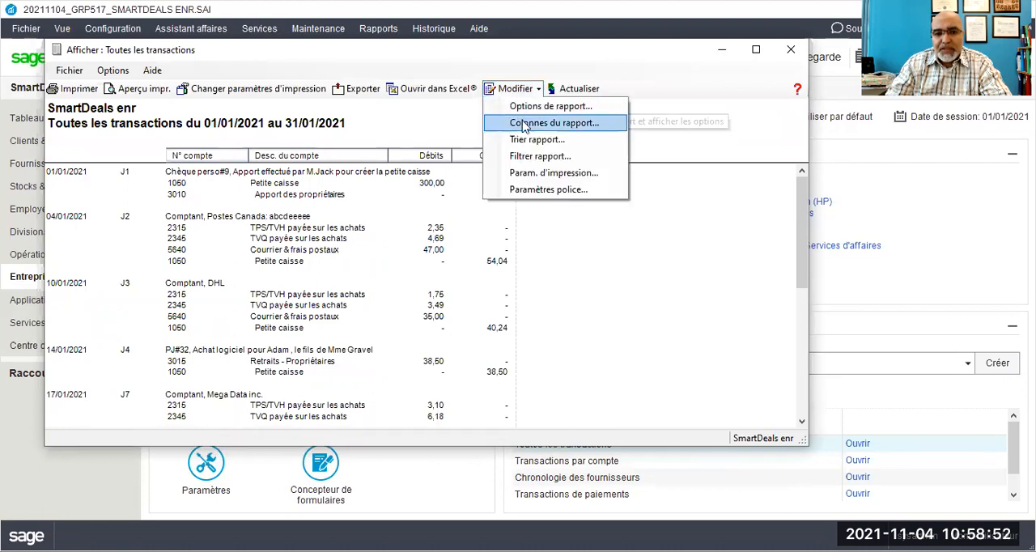
left_click(534, 106)
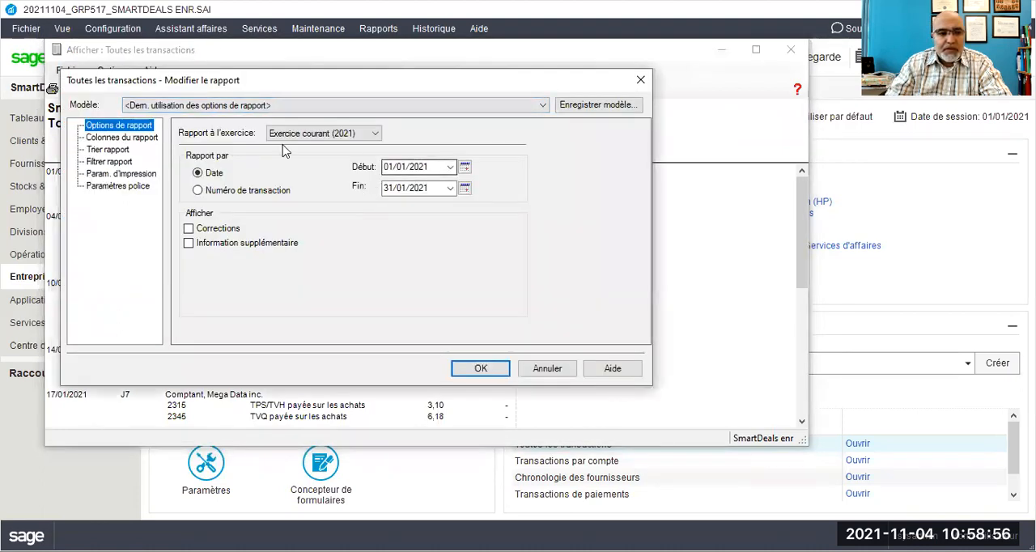
left_click(107, 138)
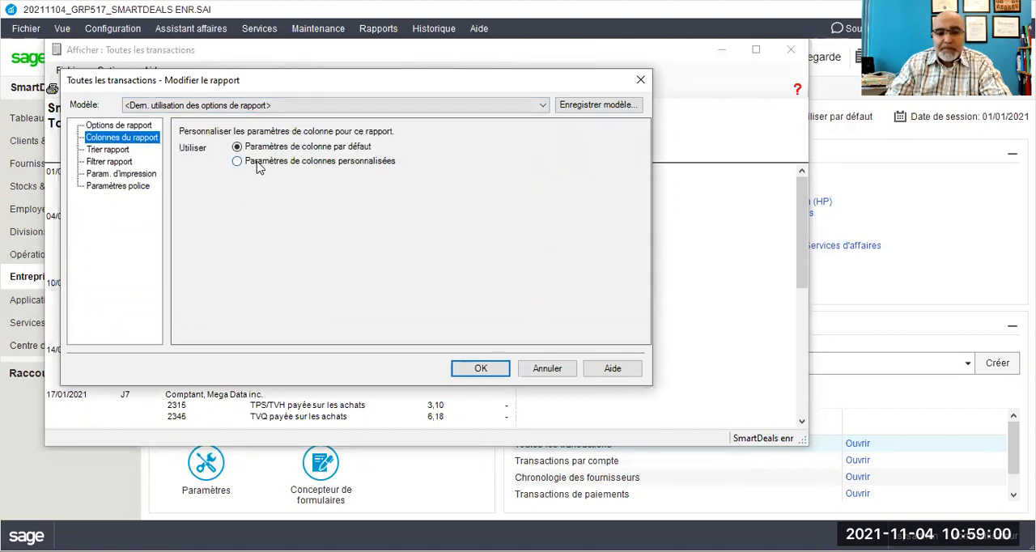
left_click(258, 164)
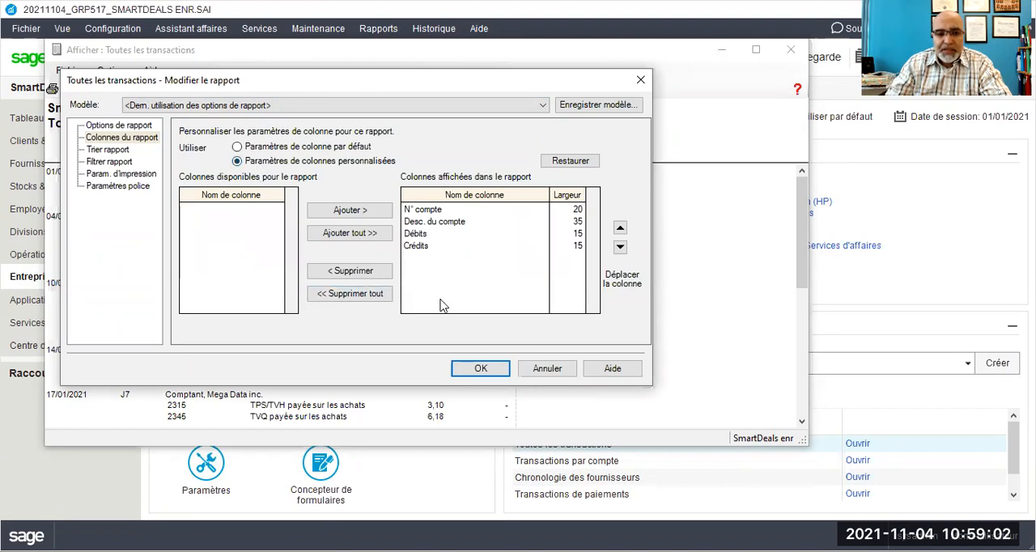
left_click(408, 210)
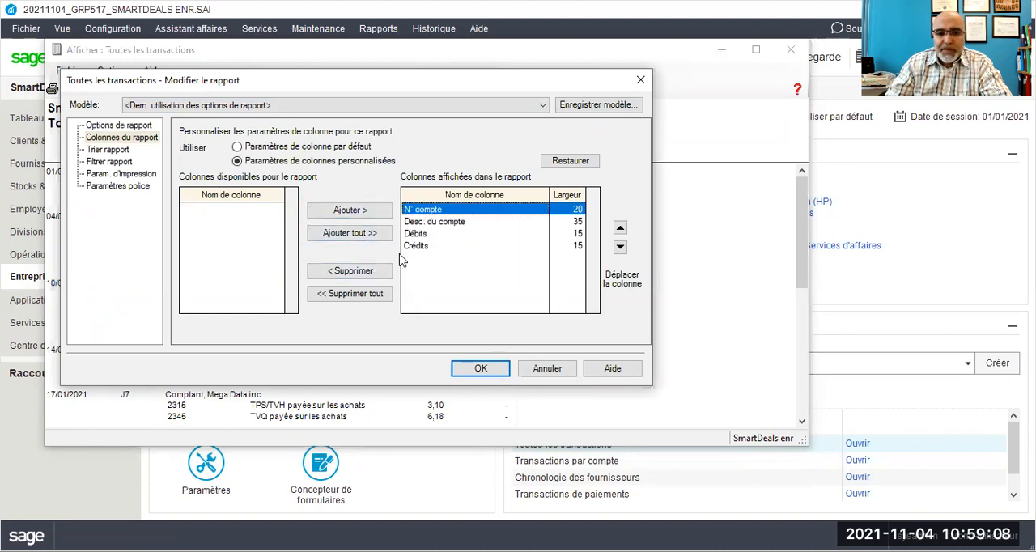
left_click(459, 225)
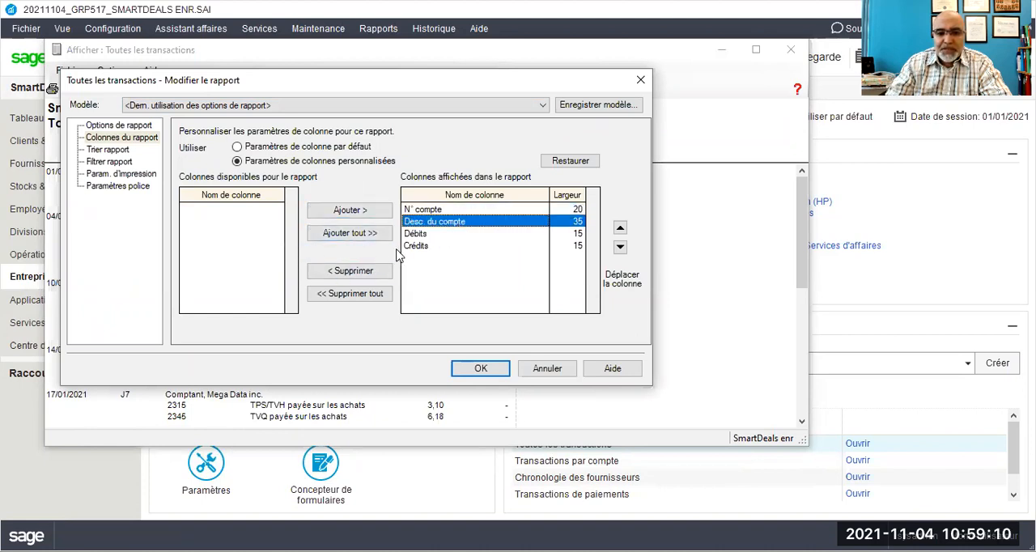
left_click(551, 375)
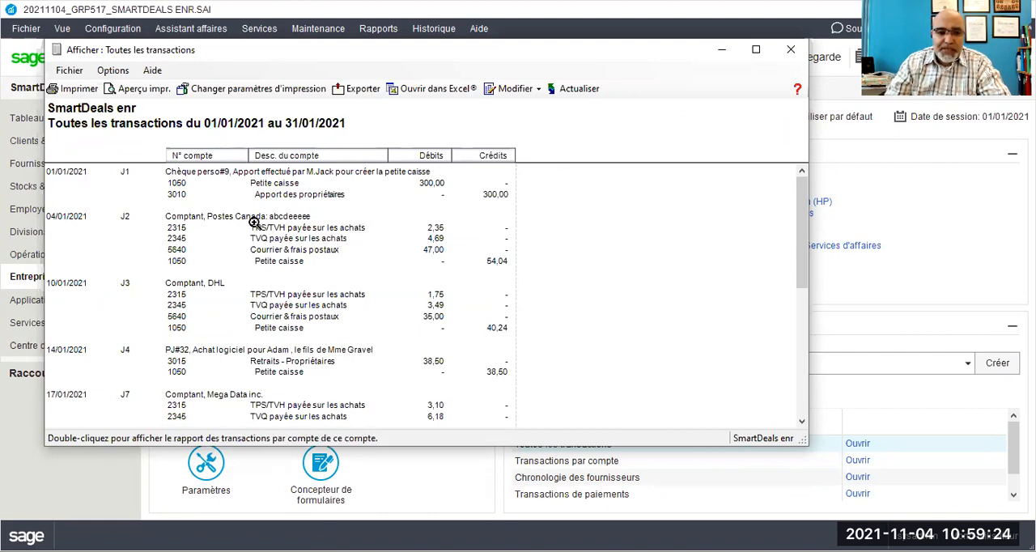
Step: Drill down from 5640 Courrier & frais postaux through payment J9 to its Petite caisse transactions, and close the detail reports
double_click(275, 255)
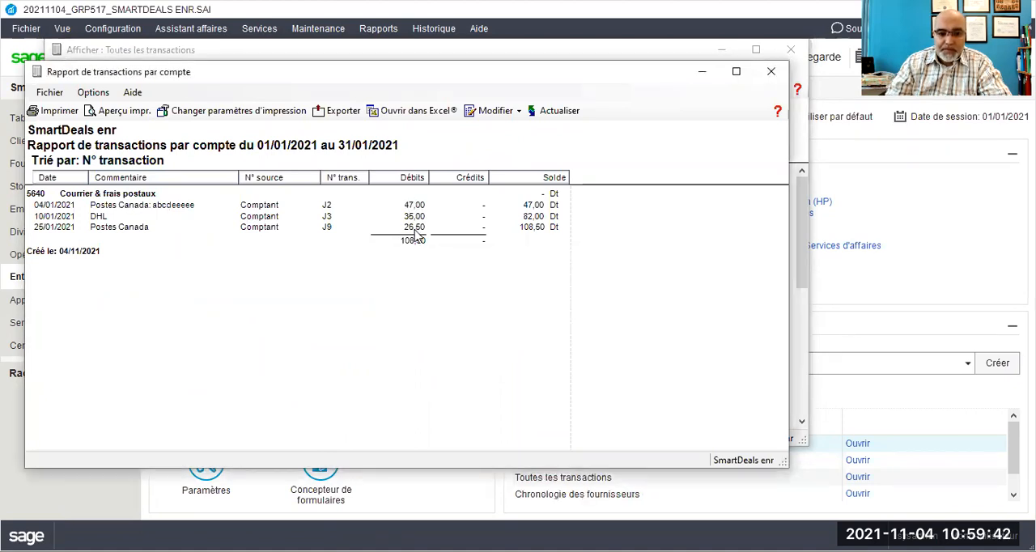
double_click(415, 228)
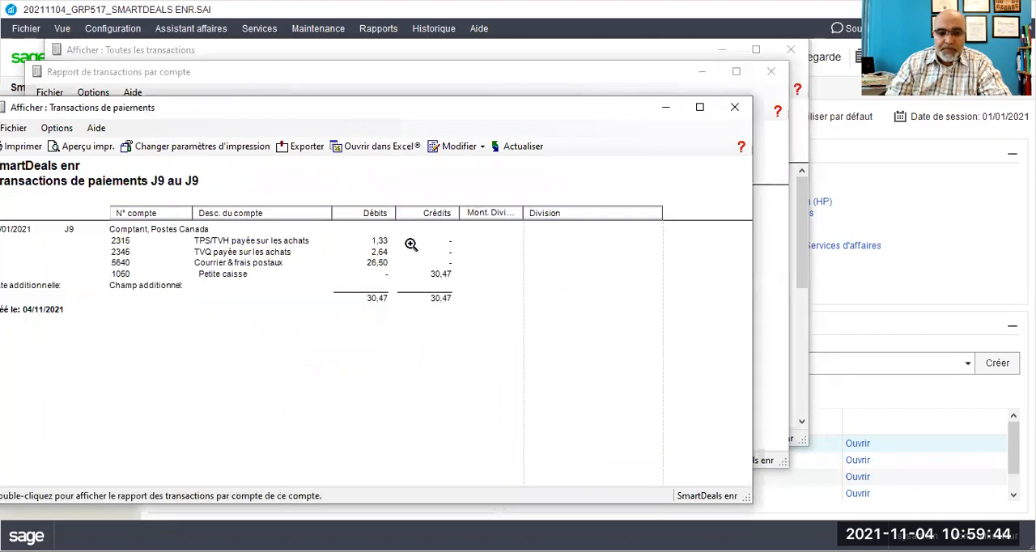
double_click(442, 277)
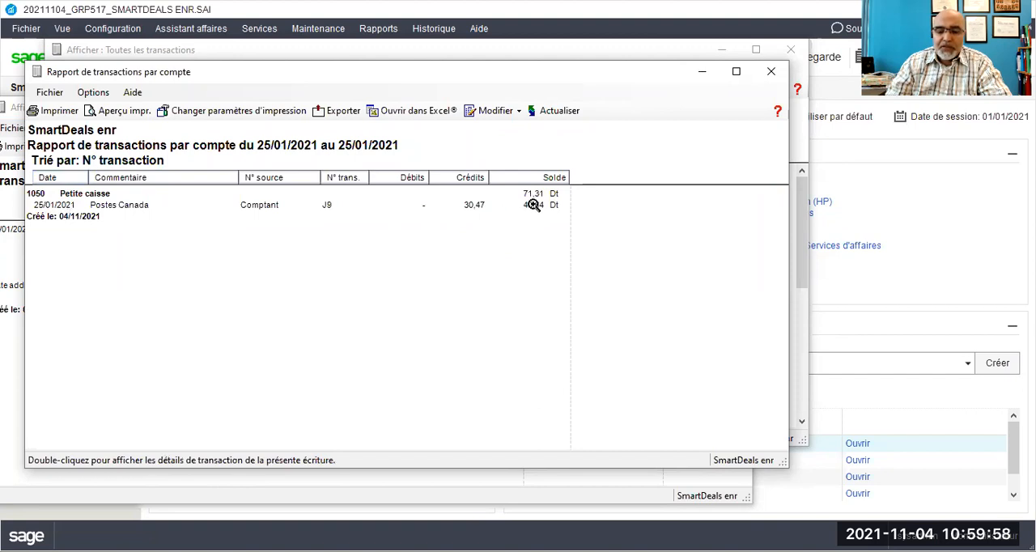
left_click(772, 74)
left_click(734, 107)
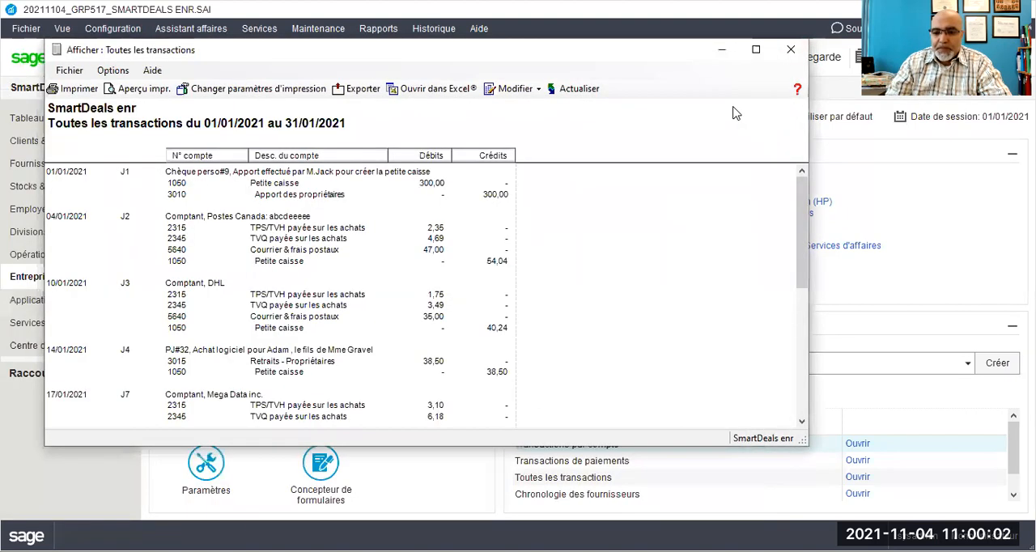